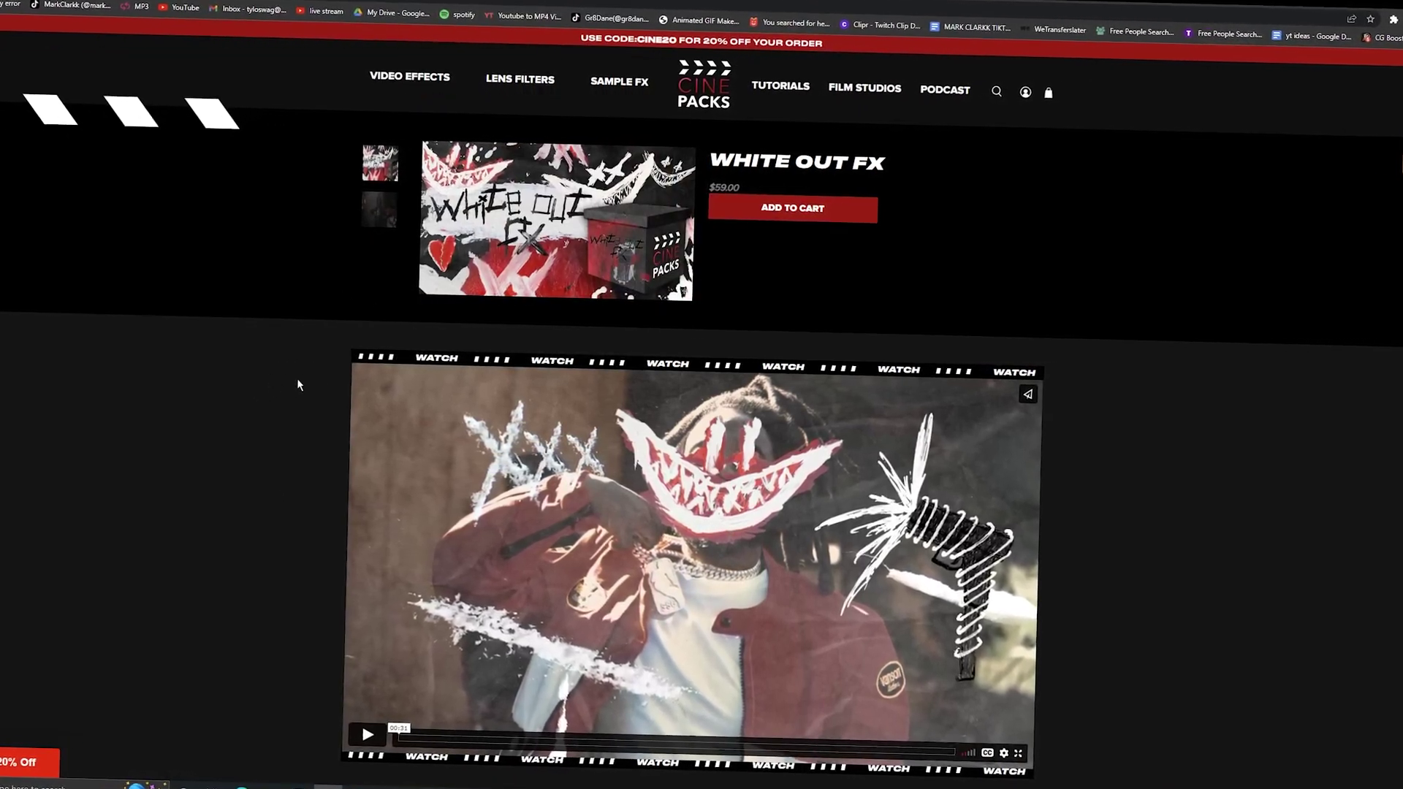
Look over the White Out FX product page, from the product video to the list of included assets
{"action": "scroll", "coordinate": [297, 536], "scroll_direction": "down", "scroll_amount": 3}
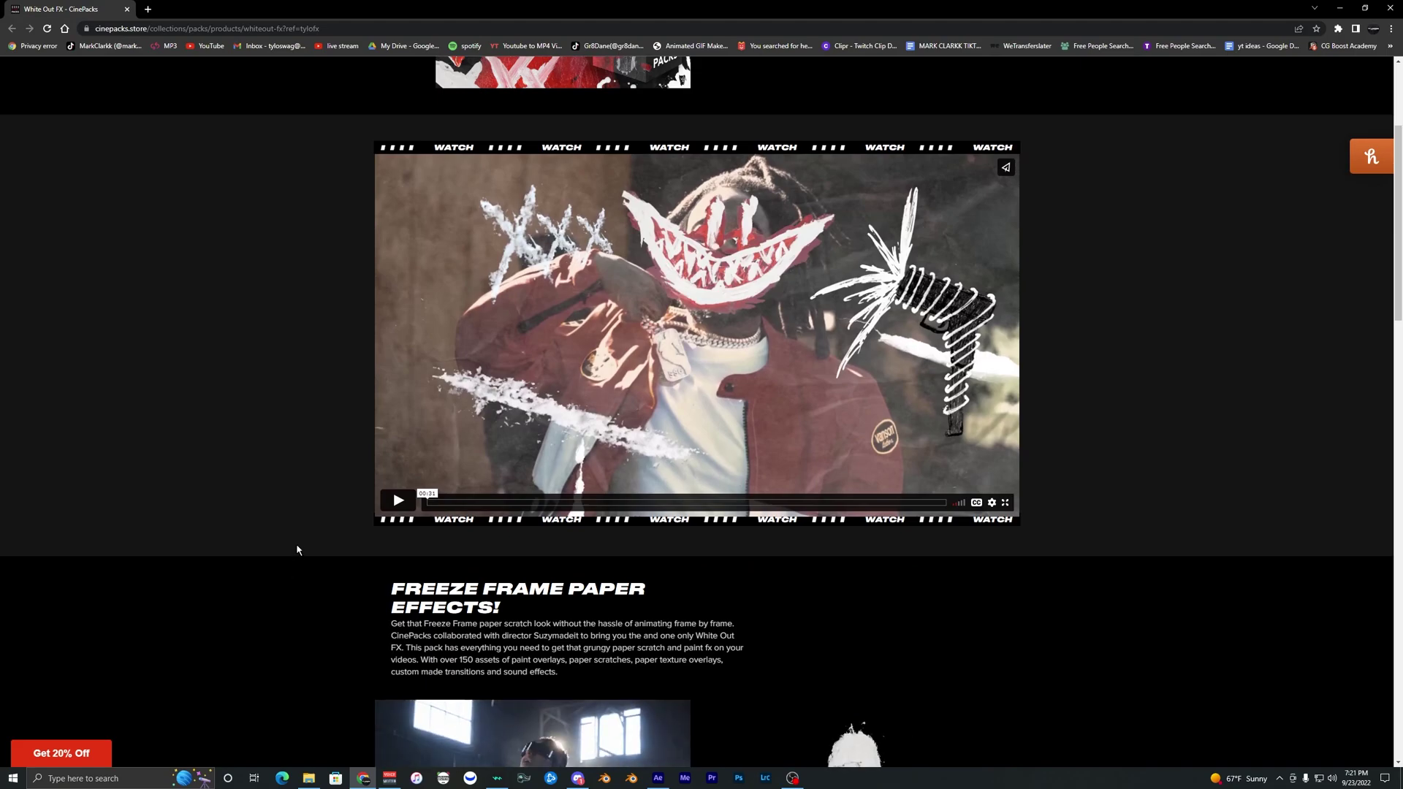
{"action": "scroll", "coordinate": [319, 478], "scroll_direction": "up", "scroll_amount": 3}
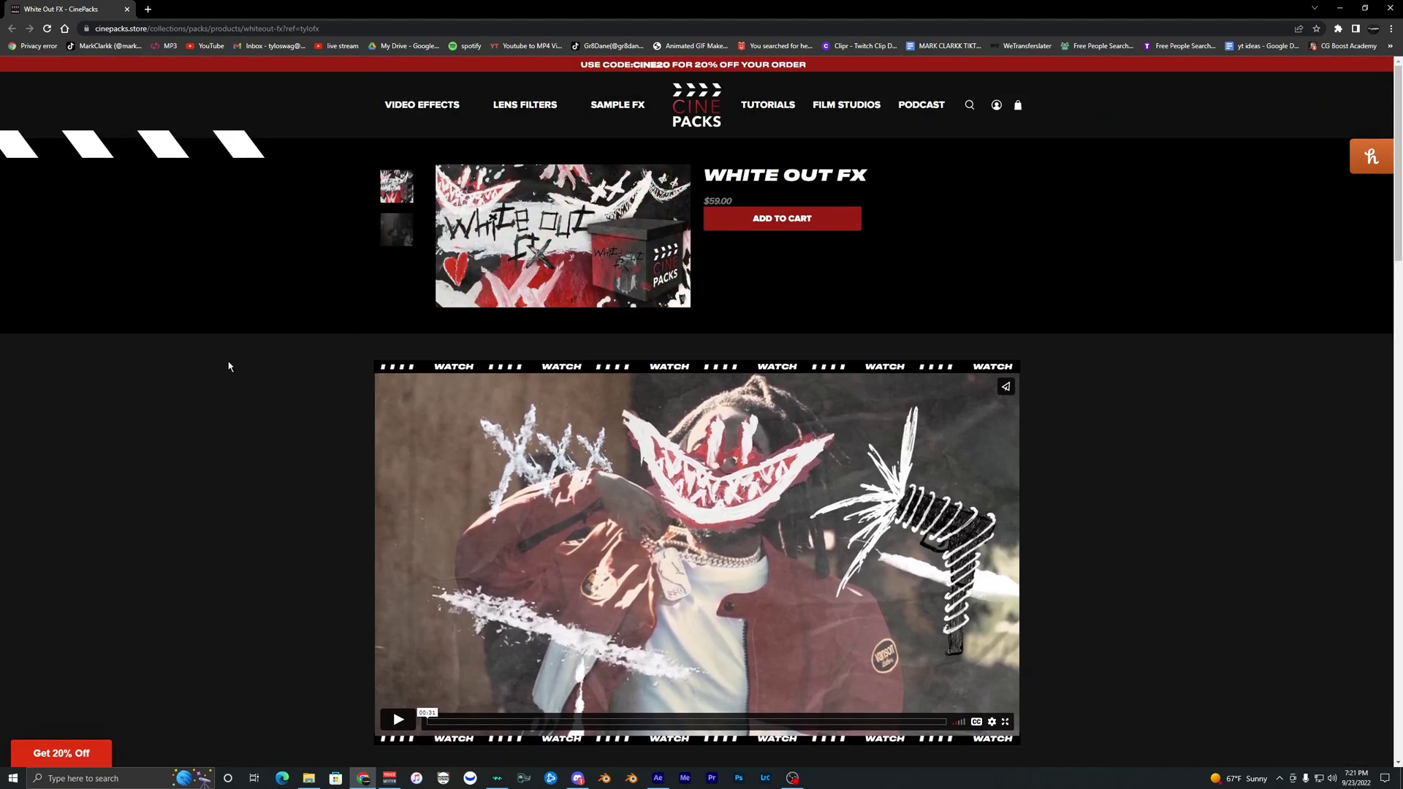
{"action": "scroll", "coordinate": [323, 458], "scroll_direction": "down", "scroll_amount": 10}
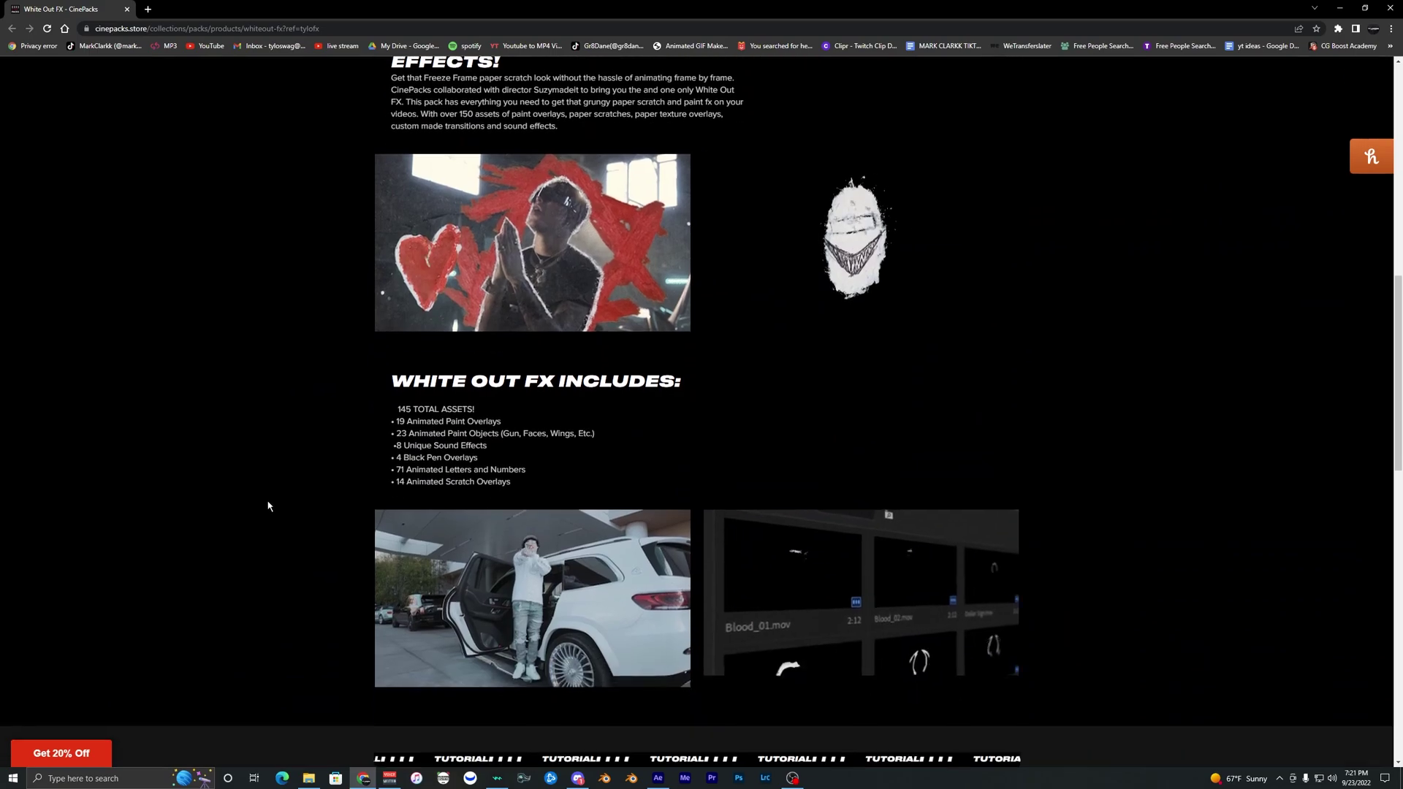
{"action": "scroll", "coordinate": [268, 503], "scroll_direction": "down", "scroll_amount": 2}
{"action": "left_click_drag", "start_coordinate": [392, 243], "coordinate": [453, 256]}
{"action": "left_click", "coordinate": [371, 253]}
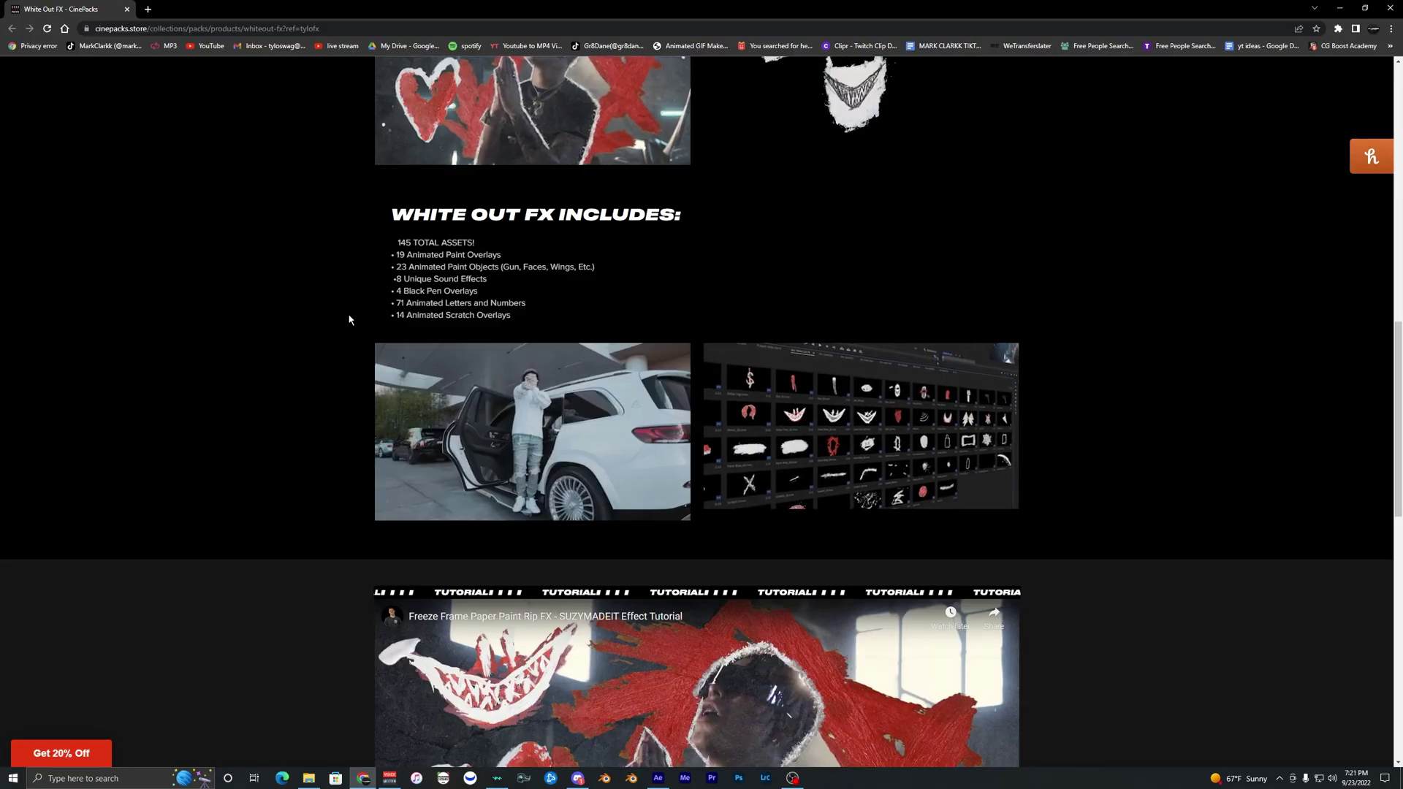
{"action": "scroll", "coordinate": [298, 283], "scroll_direction": "up", "scroll_amount": 10}
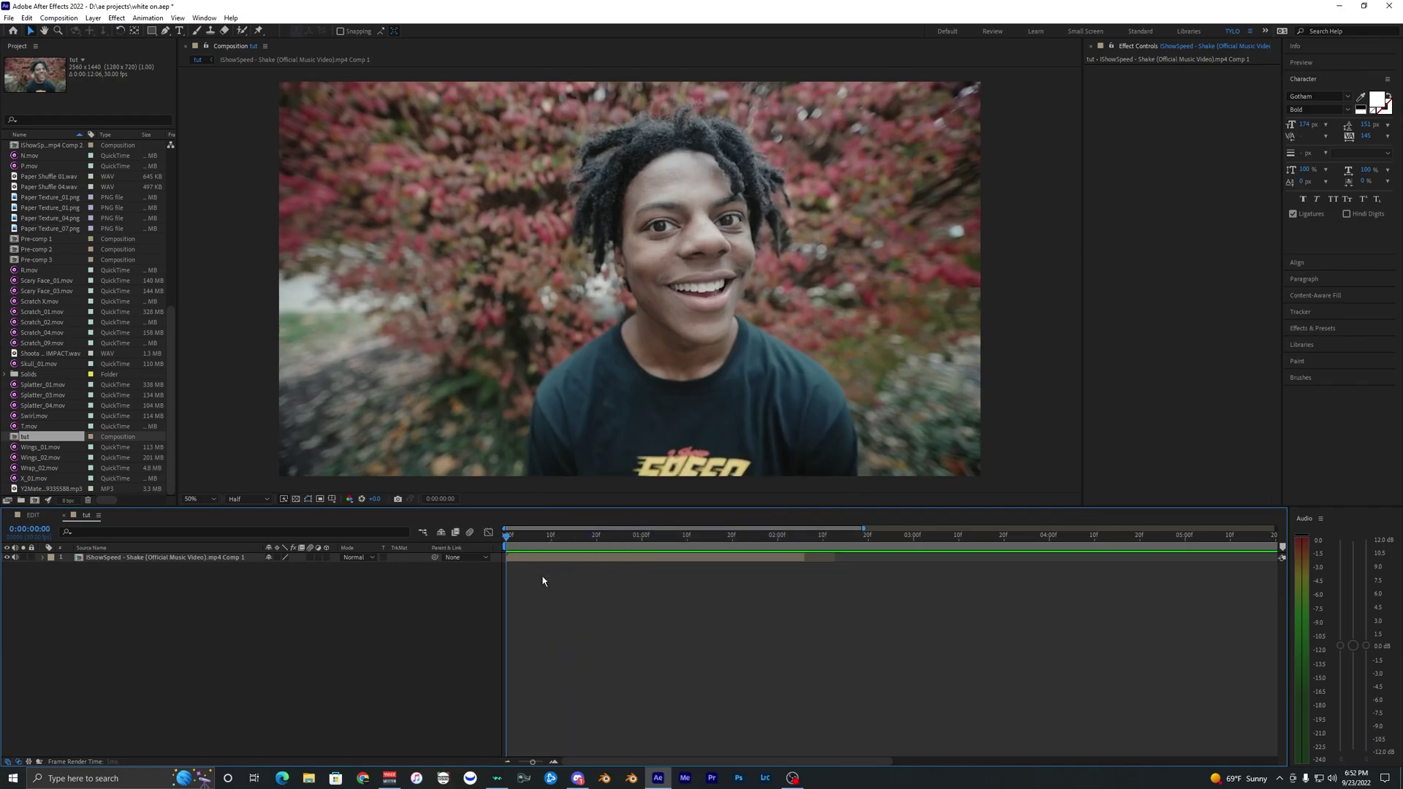
Play the clip in the After Effects tut composition and scrub through its opening frames to inspect the subject
{"action": "key", "text": "space"}
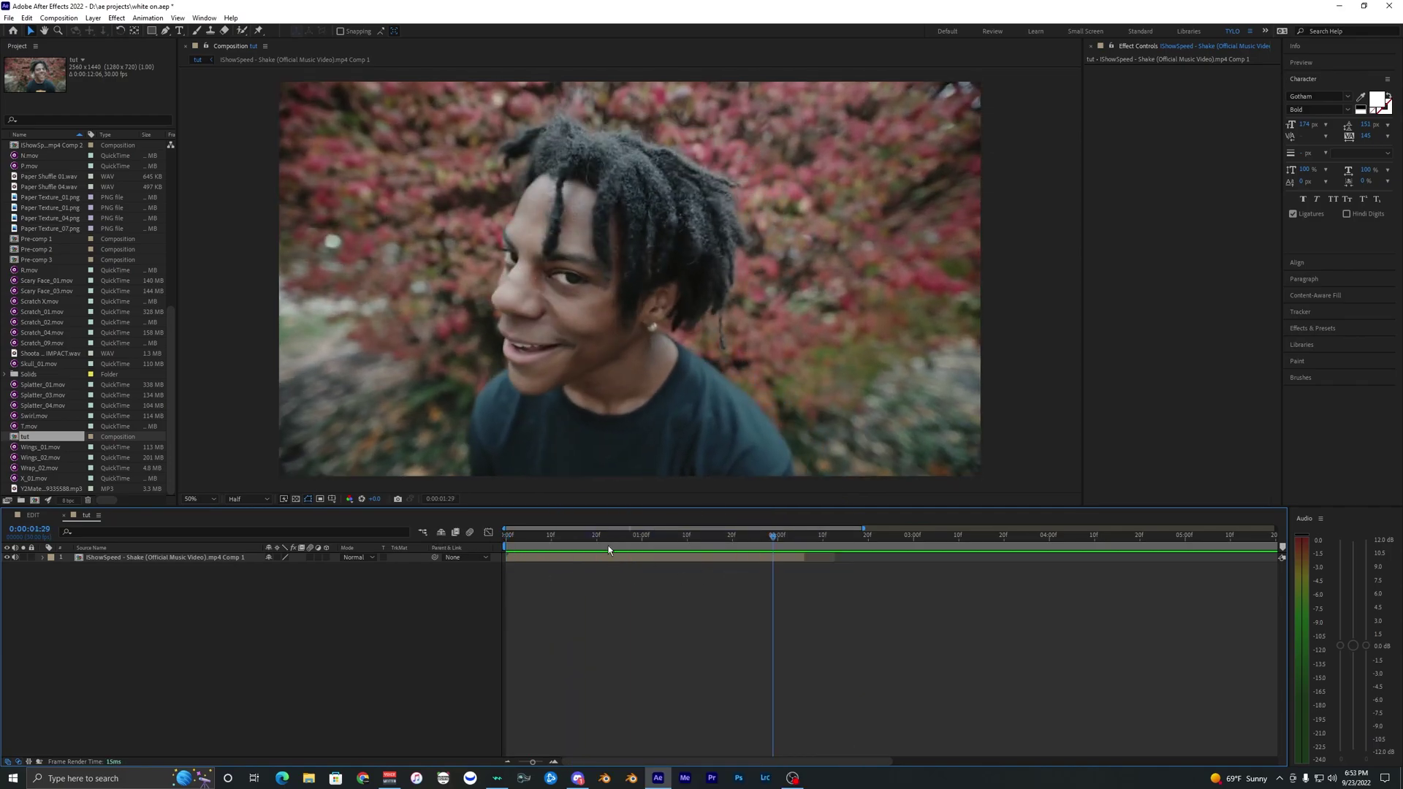
{"action": "left_click", "coordinate": [570, 536]}
{"action": "left_click", "coordinate": [577, 558]}
{"action": "left_click", "coordinate": [609, 582]}
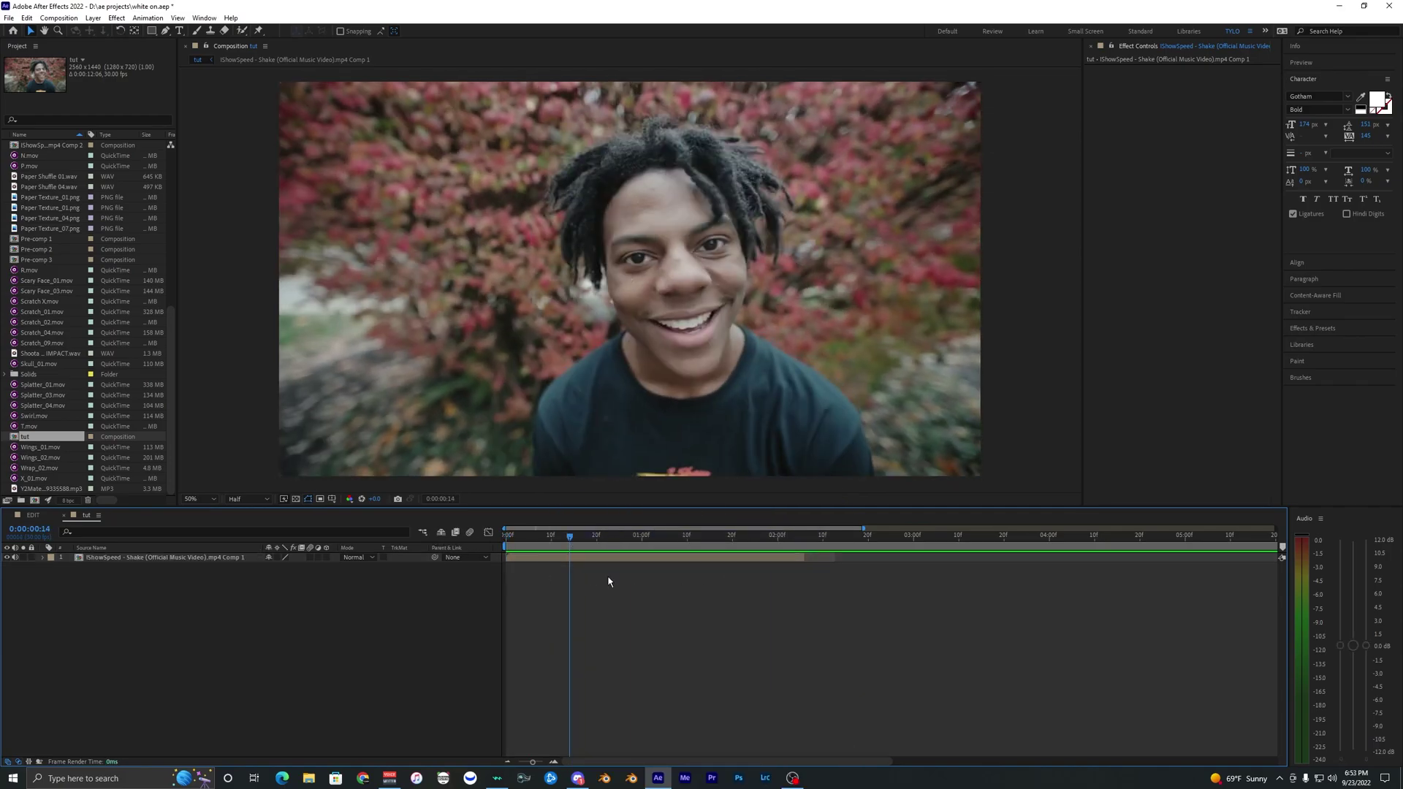
{"action": "left_click", "coordinate": [579, 558]}
{"action": "left_click", "coordinate": [579, 581]}
{"action": "left_click", "coordinate": [519, 537]}
{"action": "left_click", "coordinate": [529, 559]}
{"action": "left_click_drag", "start_coordinate": [532, 538], "coordinate": [556, 538]}
{"action": "left_click", "coordinate": [578, 582]}
{"action": "left_click", "coordinate": [597, 558]}
{"action": "scroll", "coordinate": [674, 355], "scroll_direction": "up", "scroll_amount": 2}
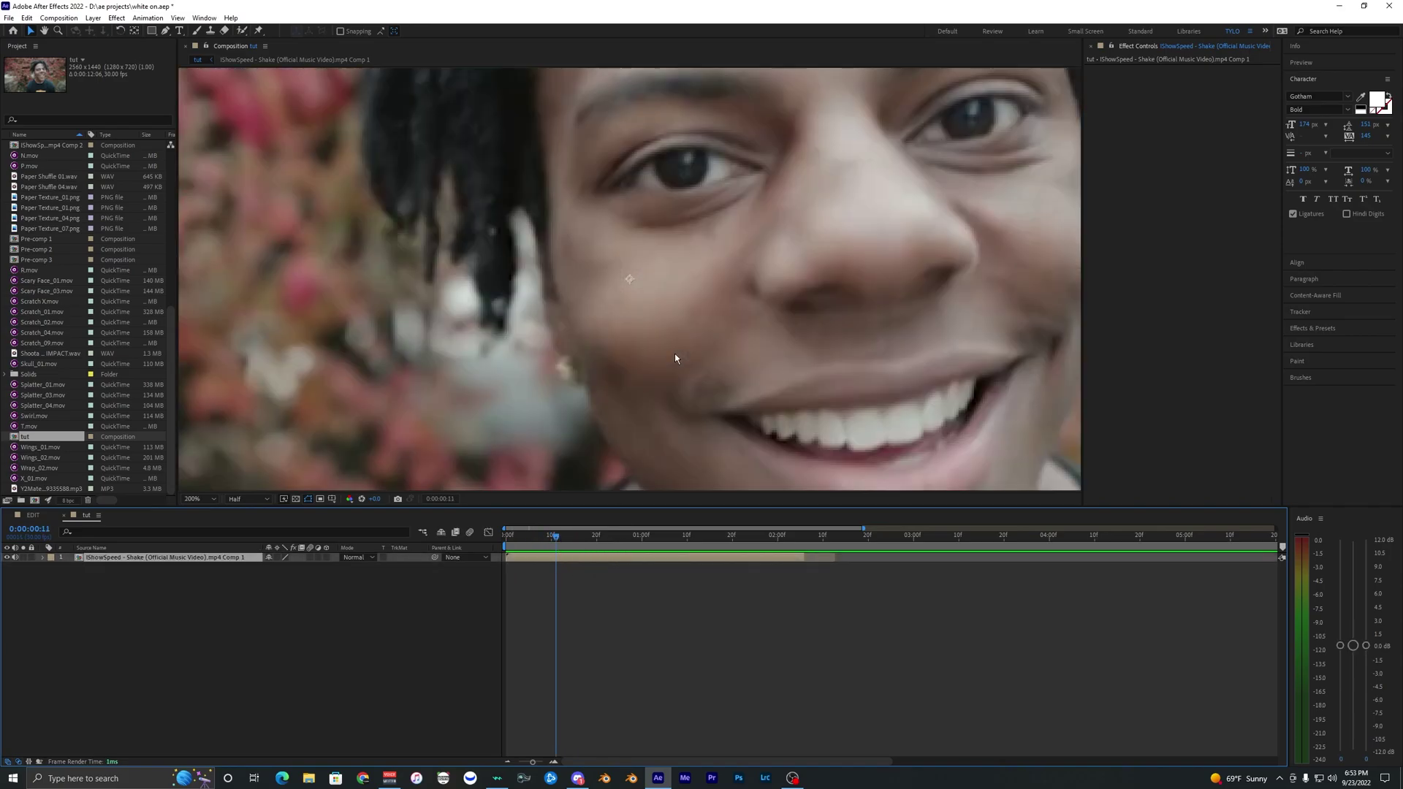
{"action": "scroll", "coordinate": [674, 354], "scroll_direction": "down", "scroll_amount": 2}
{"action": "mouse_move", "coordinate": [681, 354]}
{"action": "left_mouse_down"}
{"action": "mouse_move", "coordinate": [664, 360]}
{"action": "mouse_move", "coordinate": [678, 353]}
{"action": "left_mouse_up"}
Replay the clip from the start to find the moment suited for a freeze frame
{"action": "left_click_drag", "start_coordinate": [532, 537], "coordinate": [506, 539]}
{"action": "key", "text": "space"}
{"action": "key", "text": "space"}
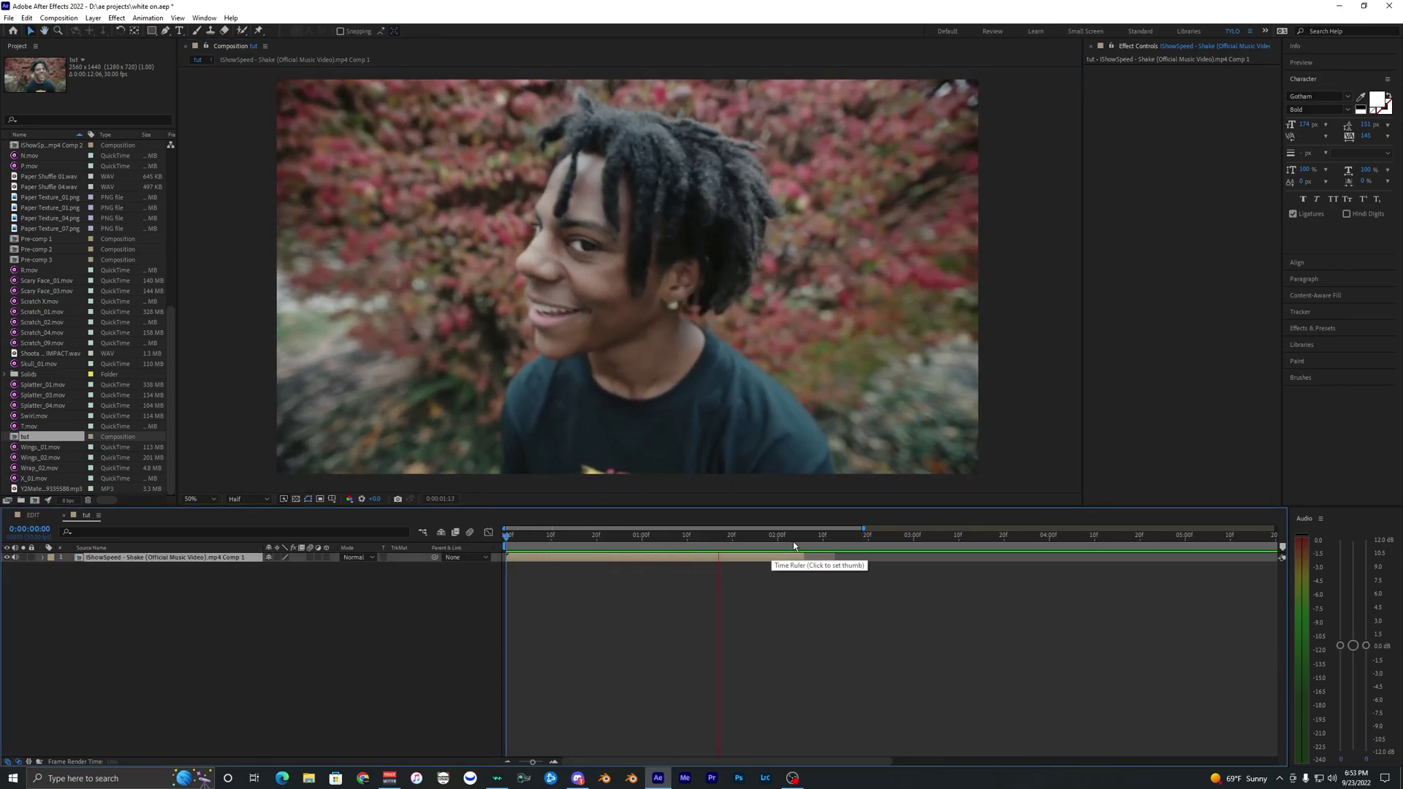
{"action": "key", "text": "space"}
{"action": "left_click_drag", "start_coordinate": [529, 537], "coordinate": [506, 538]}
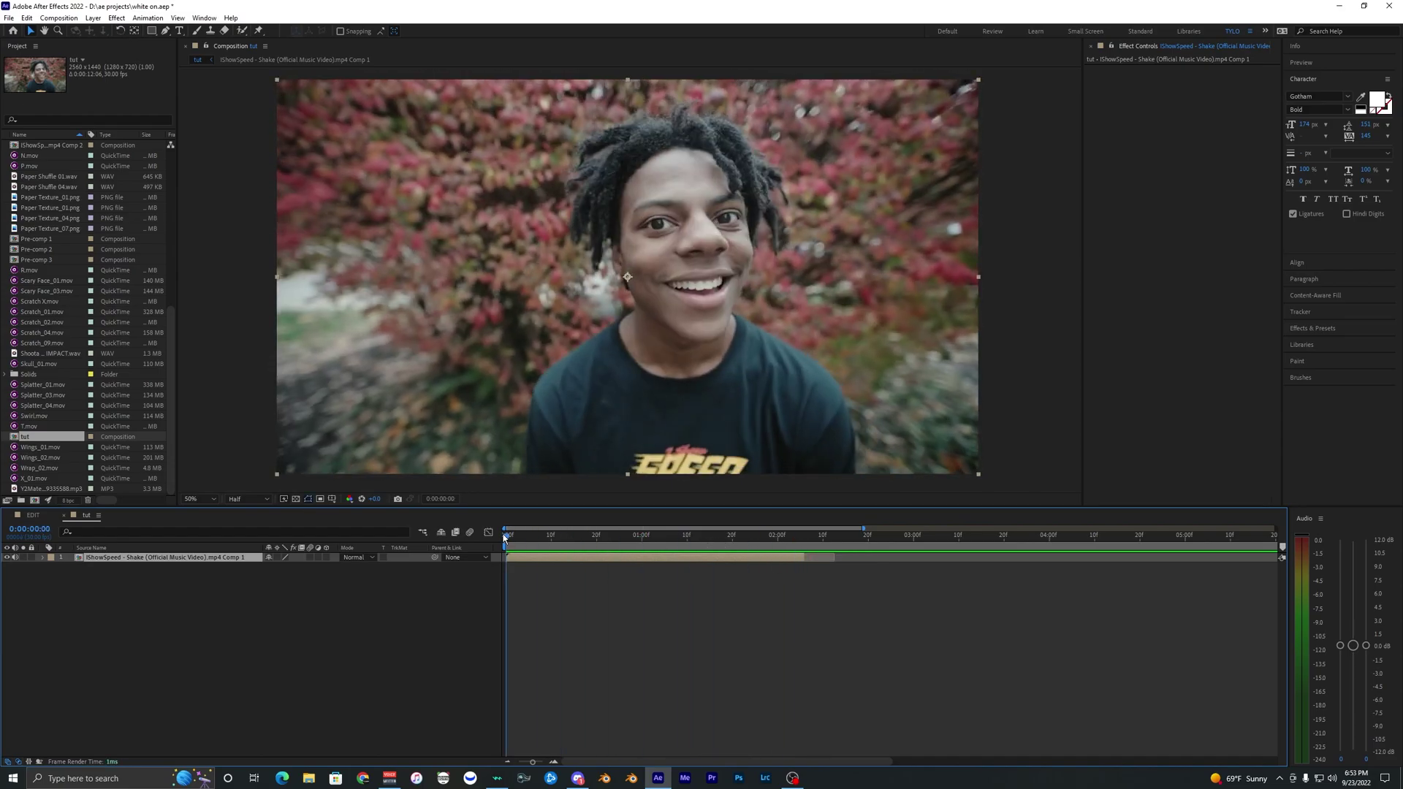
{"action": "left_click", "coordinate": [547, 572]}
{"action": "left_click", "coordinate": [530, 558]}
{"action": "key", "text": "space"}
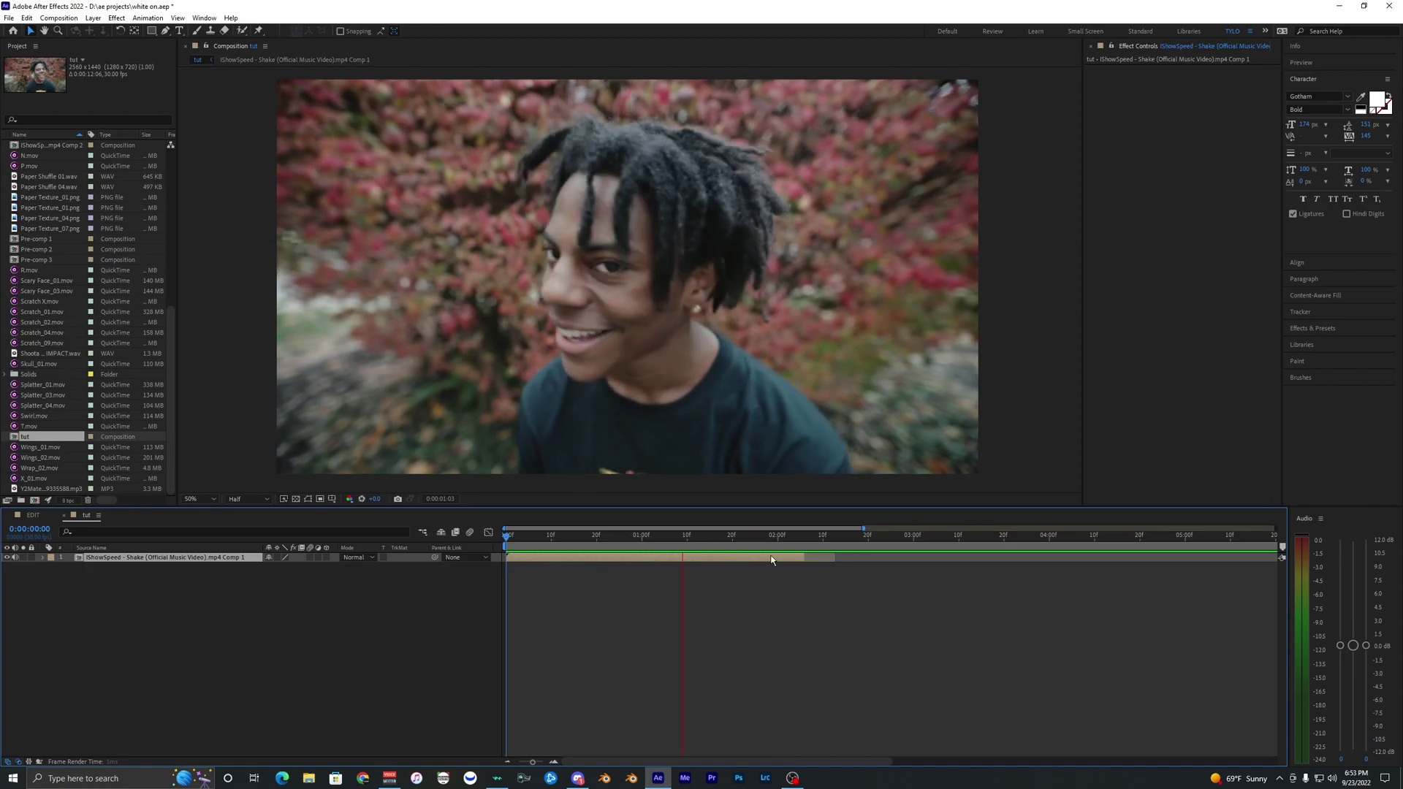
{"action": "left_click", "coordinate": [720, 543]}
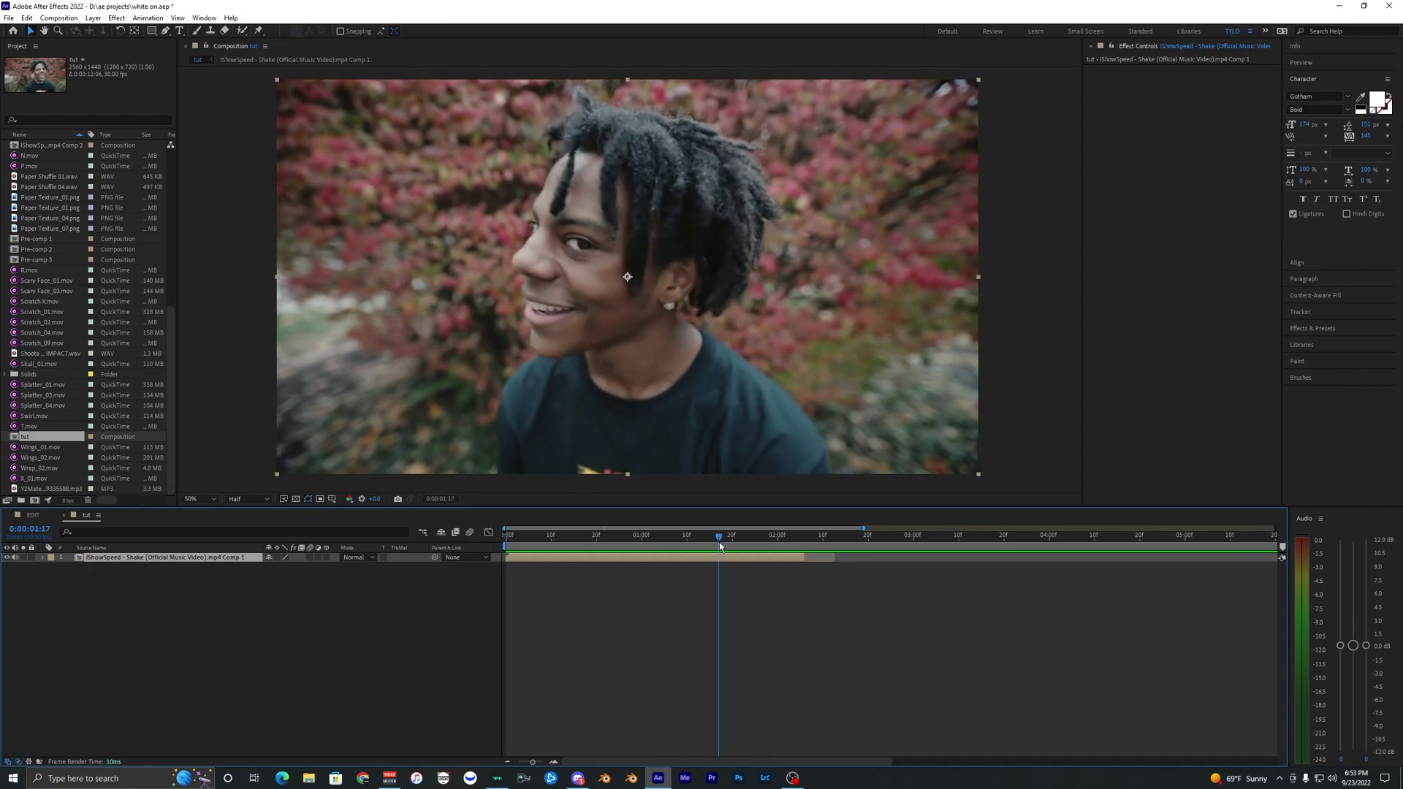
{"action": "left_click_drag", "start_coordinate": [713, 549], "coordinate": [506, 545]}
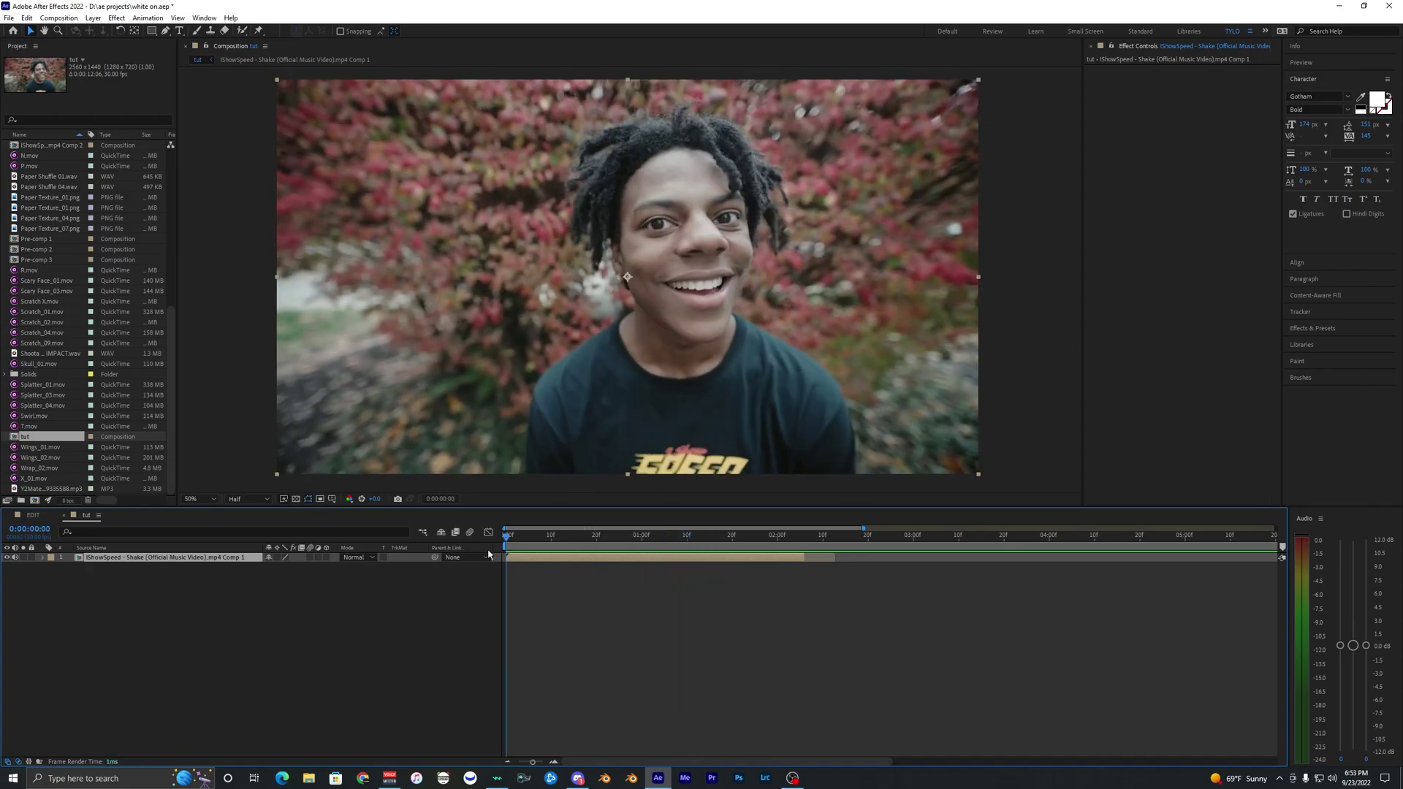
Split the clip layer at 0:00:01:15 and play back the two segments from the start
{"action": "left_click", "coordinate": [709, 544]}
{"action": "left_click", "coordinate": [699, 574]}
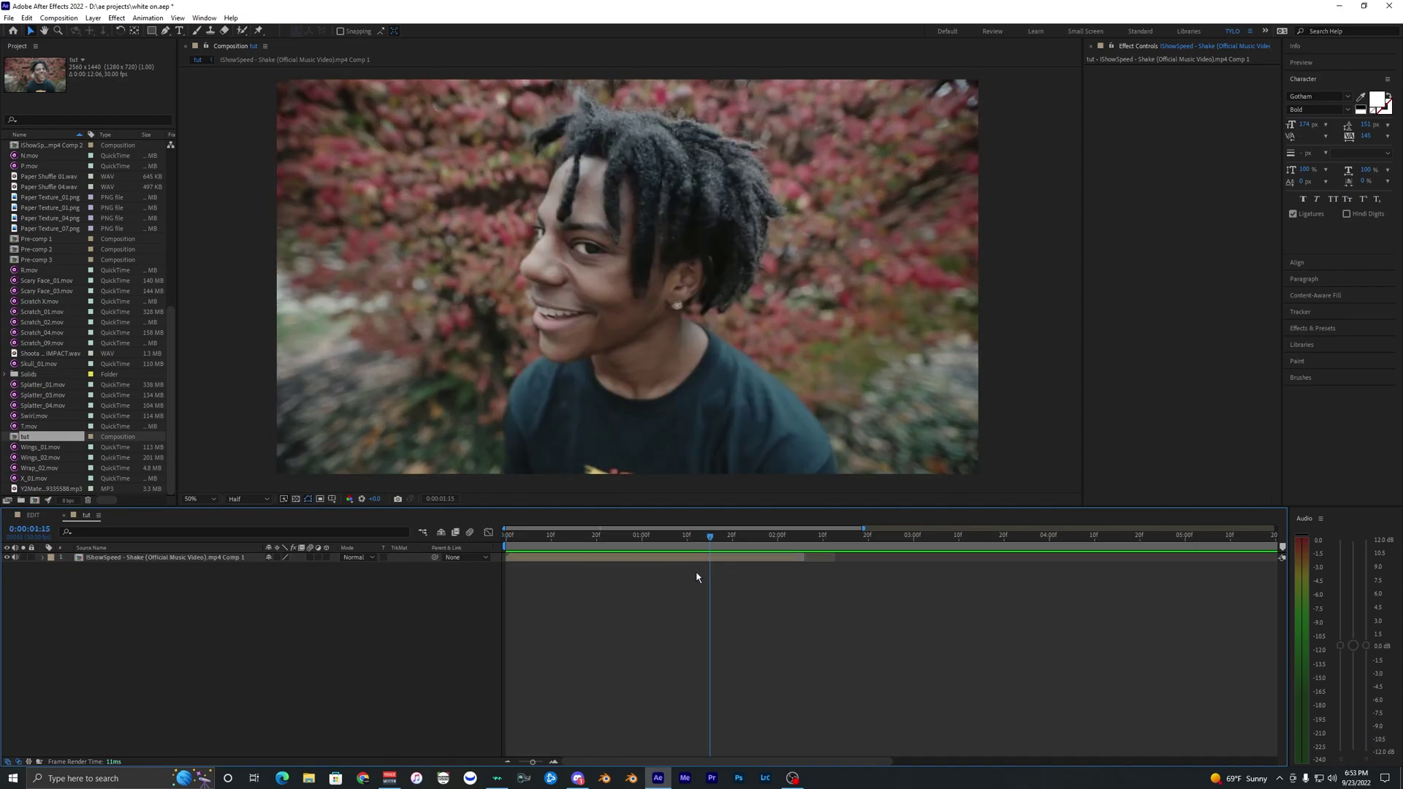
{"action": "left_click", "coordinate": [687, 558]}
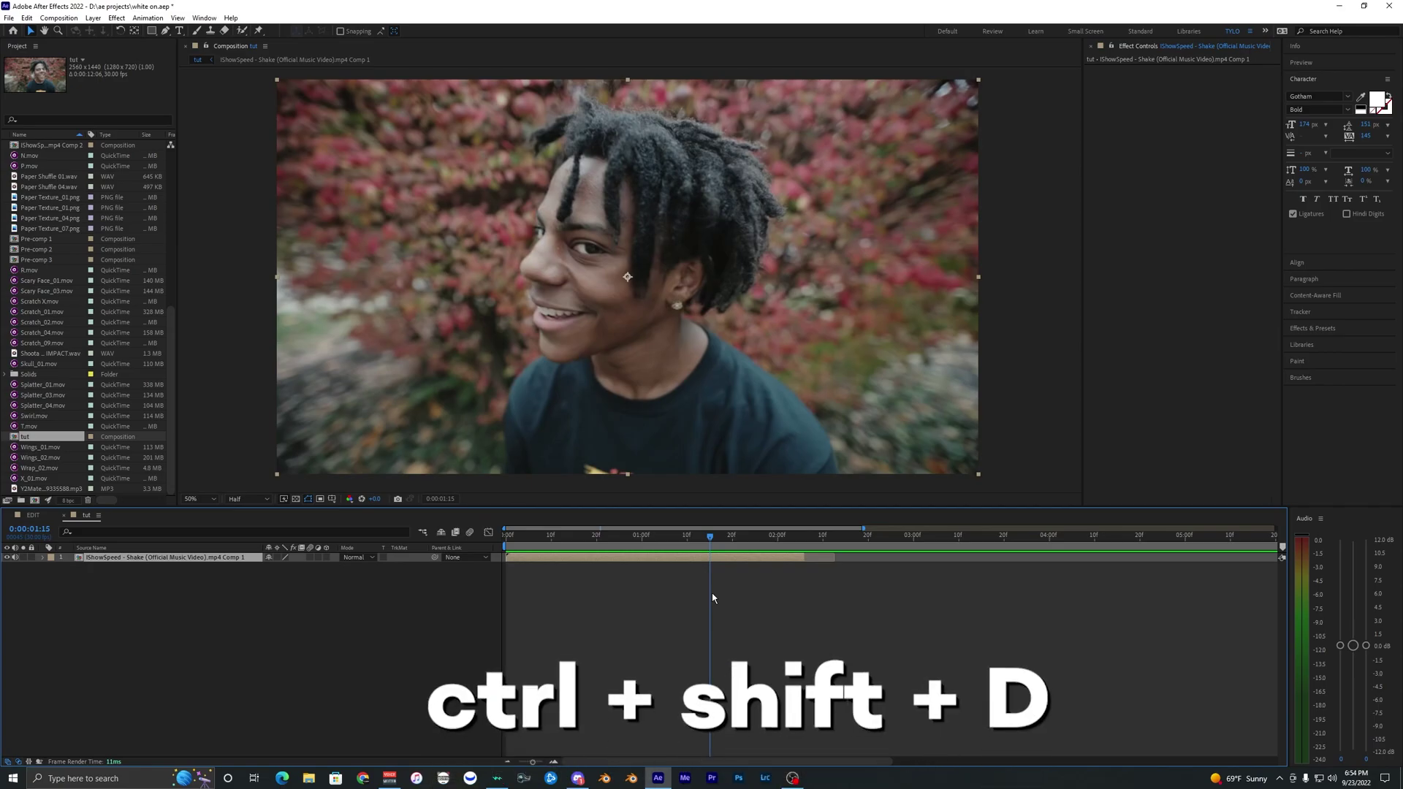
{"action": "key", "text": "ctrl+shift+d"}
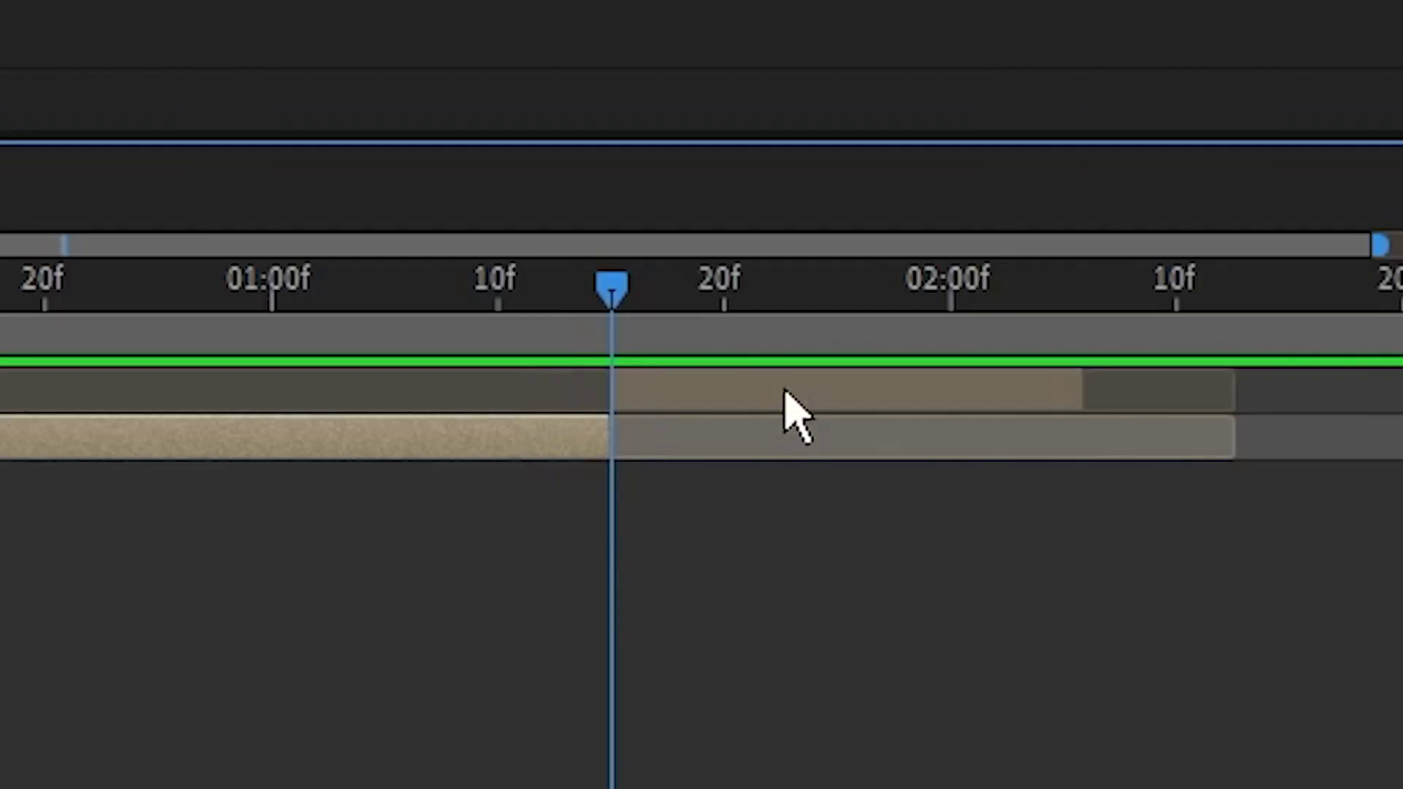
{"action": "left_click", "coordinate": [726, 390]}
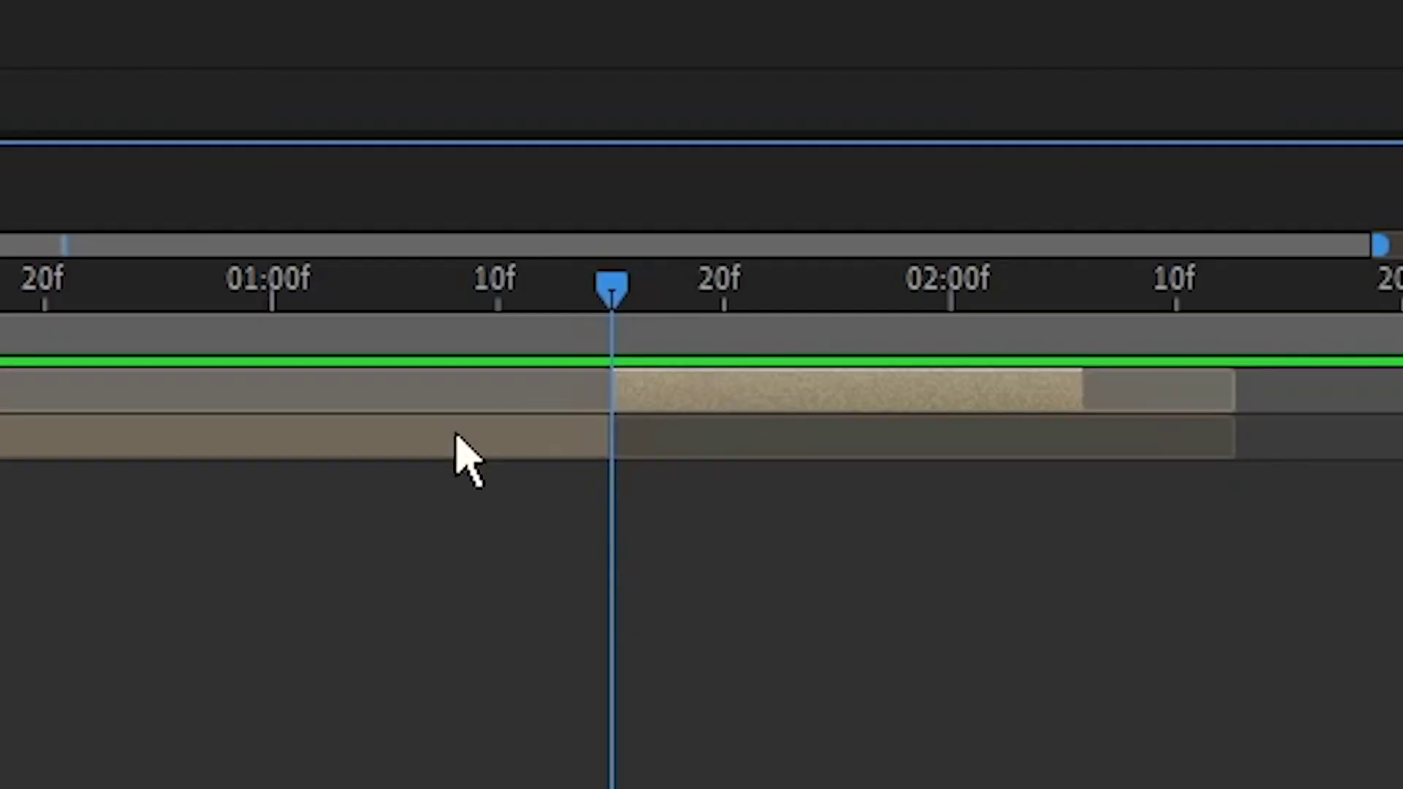
{"action": "left_click", "coordinate": [457, 435]}
{"action": "left_click_drag", "start_coordinate": [698, 545], "coordinate": [505, 544]}
{"action": "key", "text": "space"}
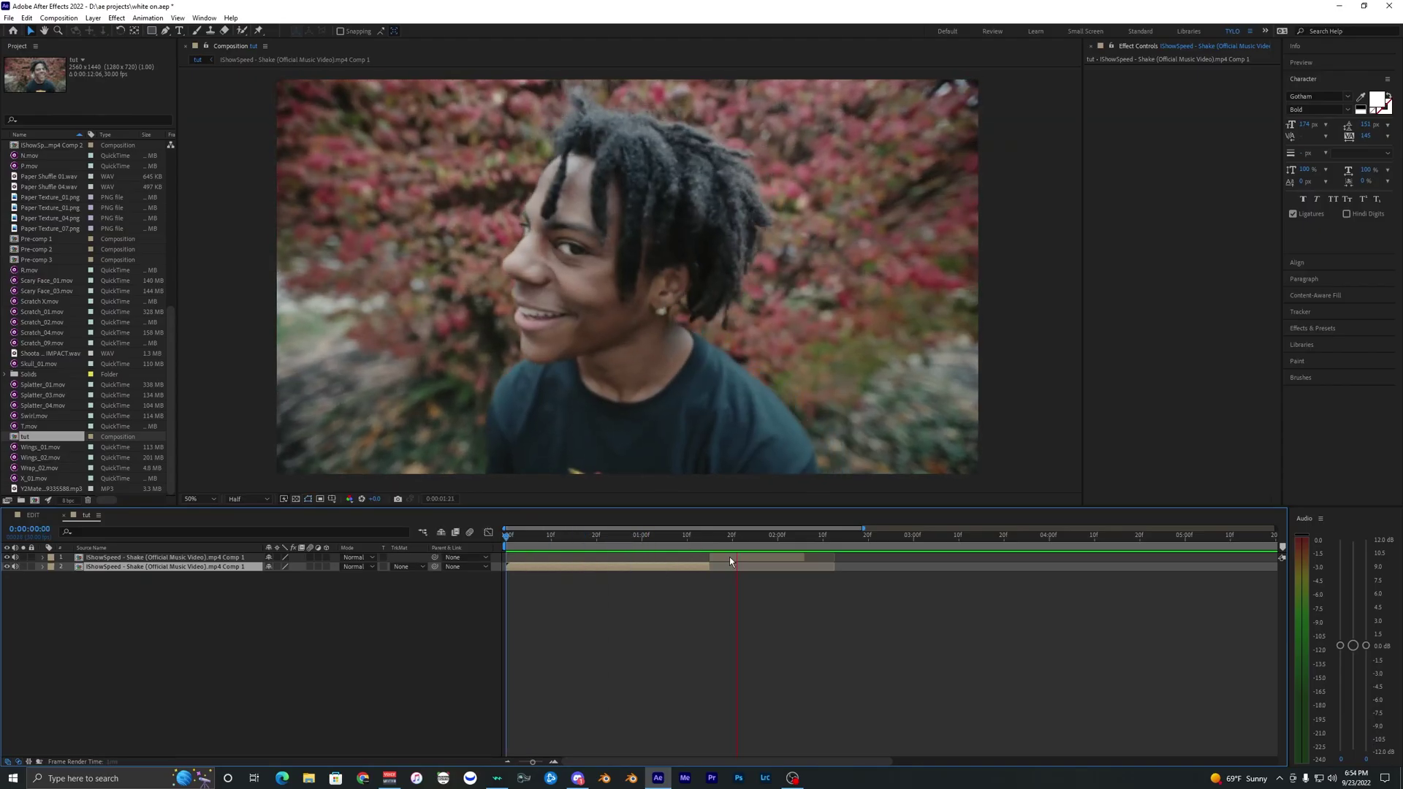
Apply Freeze Frame to the second segment of the split clip
{"action": "left_click", "coordinate": [729, 557]}
{"action": "right_click", "coordinate": [734, 558]}
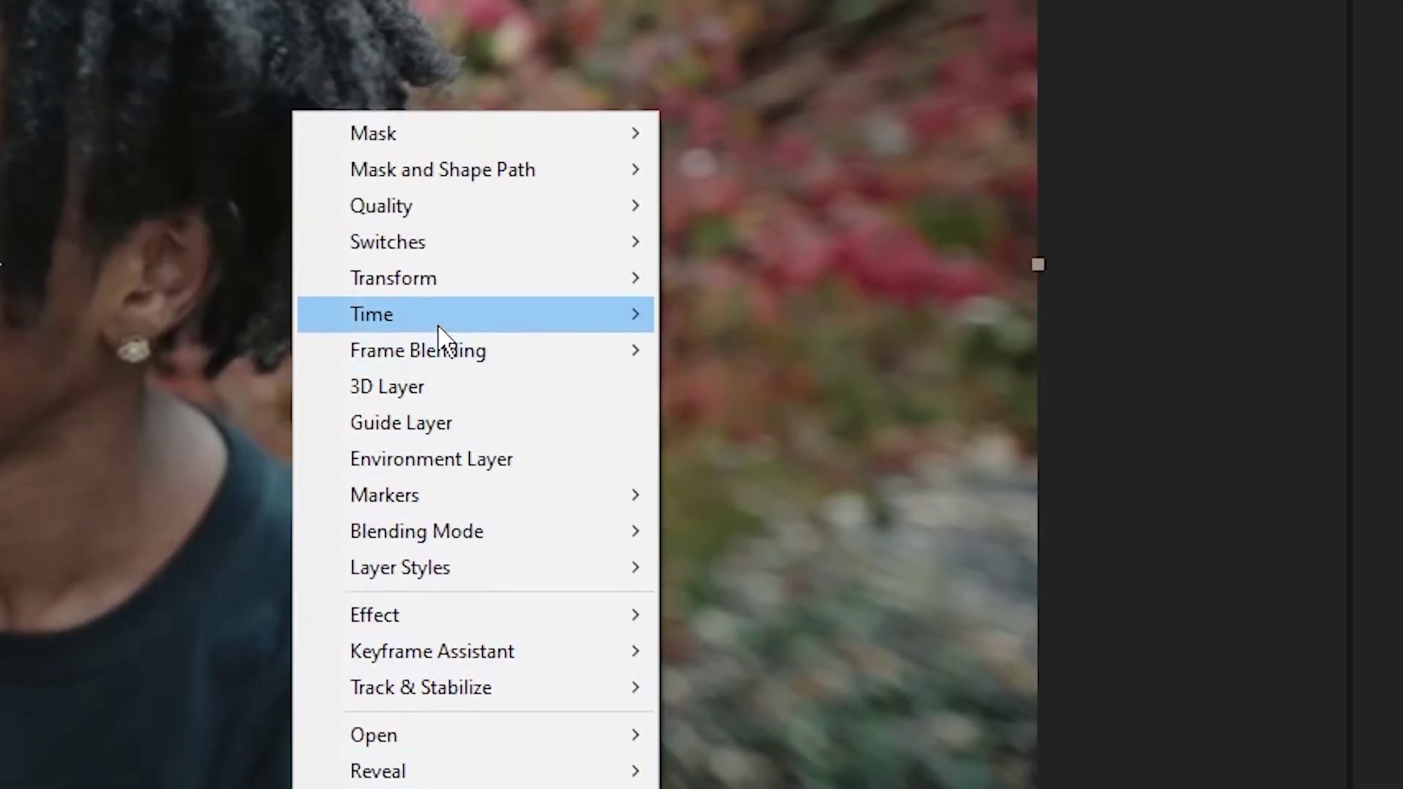
{"action": "mouse_move", "coordinate": [442, 333]}
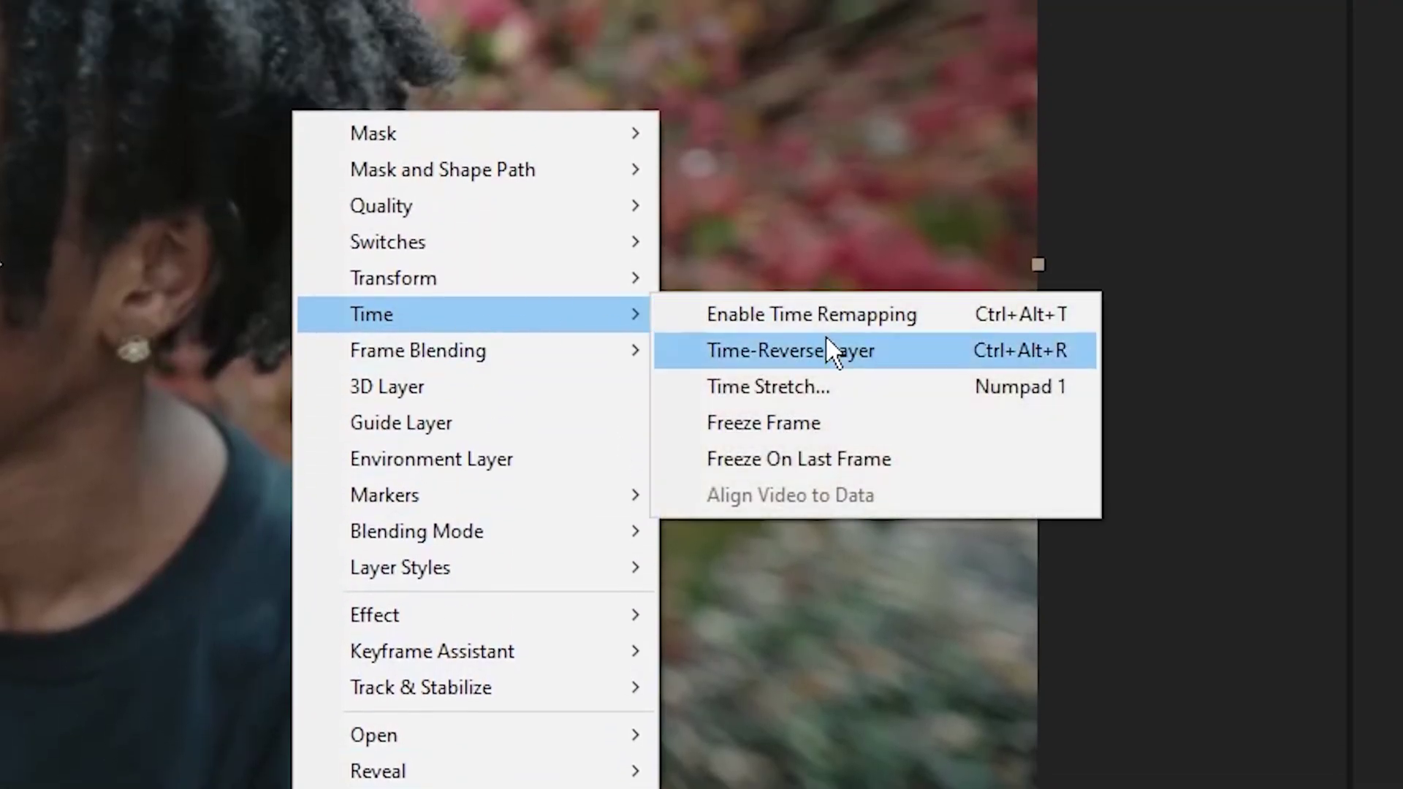
{"action": "left_click", "coordinate": [778, 423]}
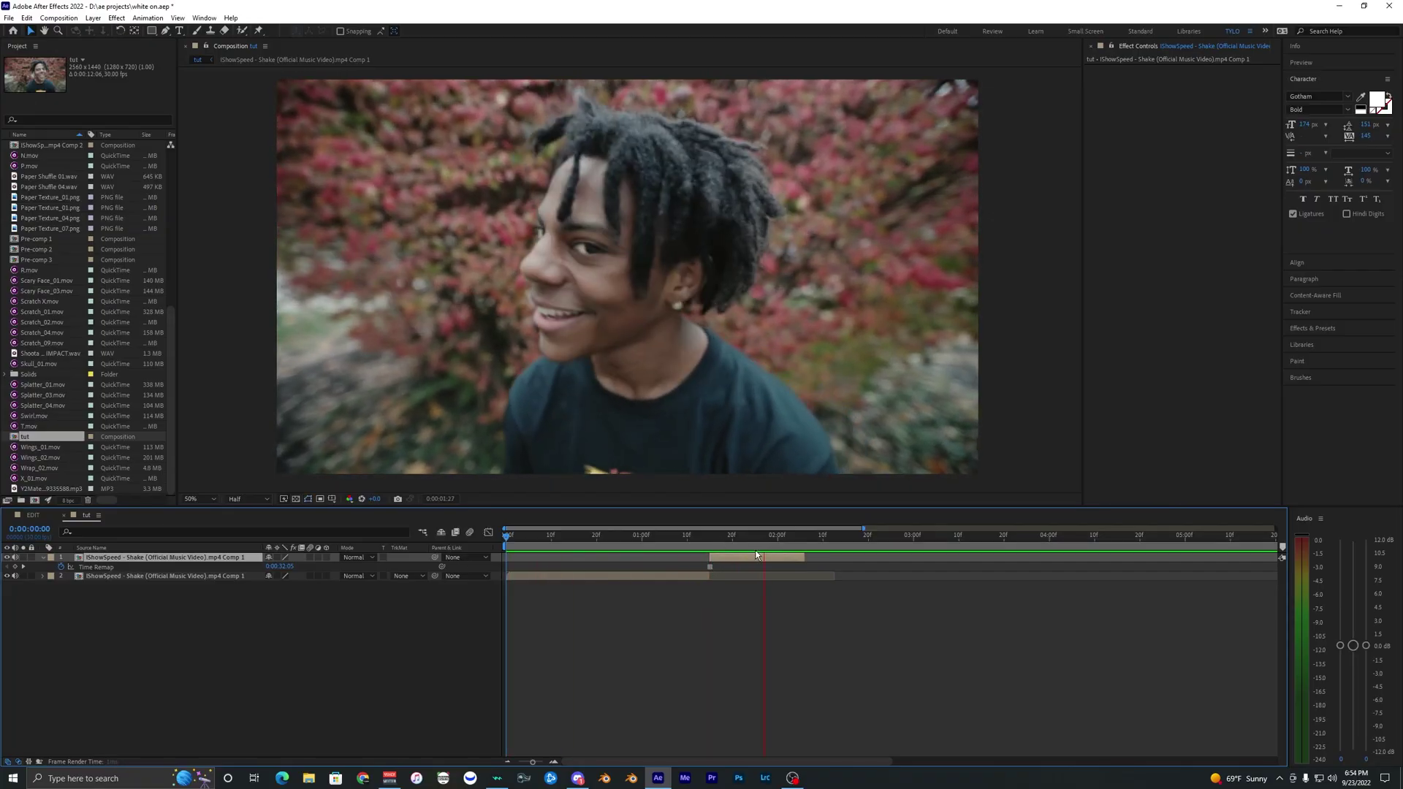
Extend the frozen segment past the 3-second mark and play back the freeze
{"action": "key", "text": "space"}
{"action": "left_click", "coordinate": [719, 538]}
{"action": "left_click_drag", "start_coordinate": [804, 558], "coordinate": [1108, 559]}
{"action": "left_click_drag", "start_coordinate": [787, 557], "coordinate": [829, 557]}
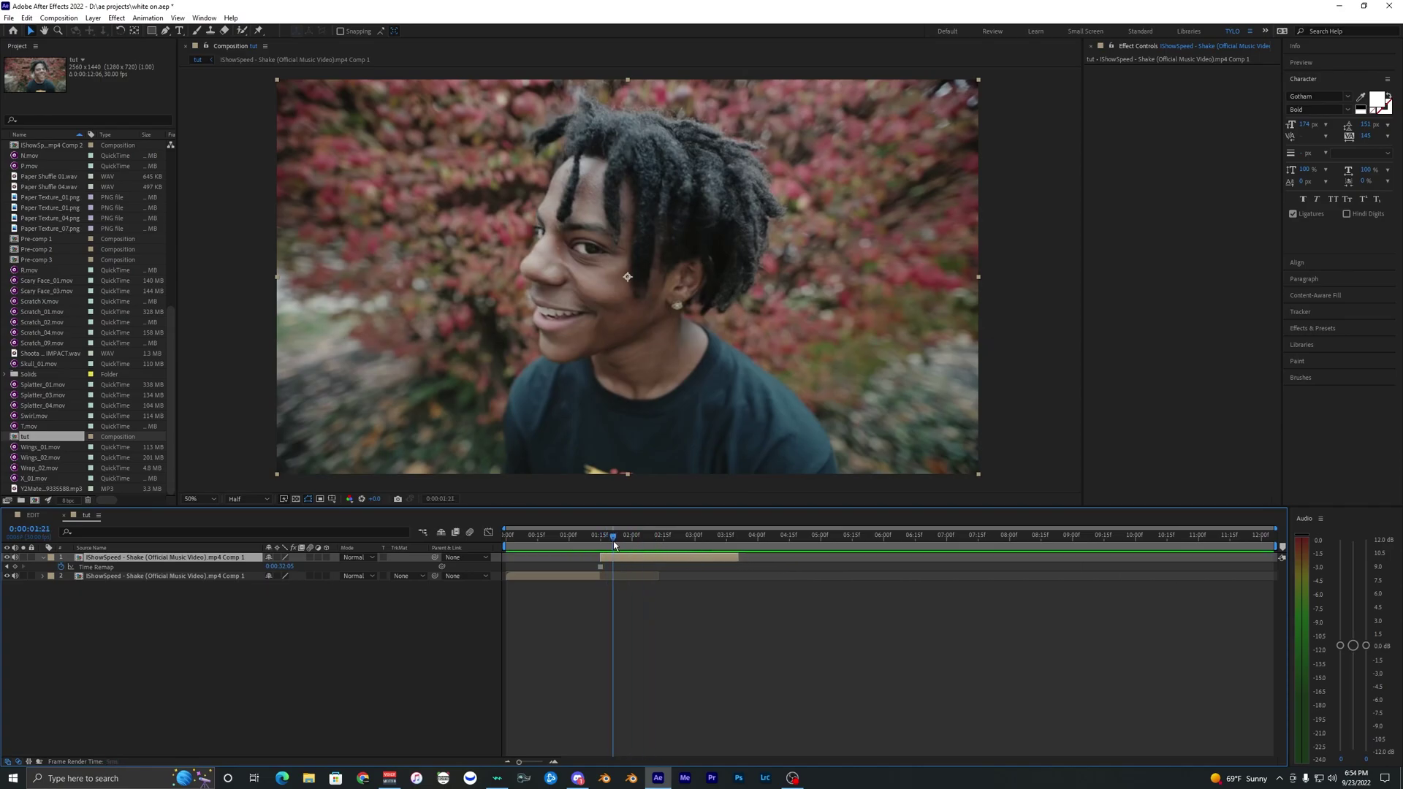
{"action": "left_click_drag", "start_coordinate": [612, 542], "coordinate": [540, 541]}
{"action": "key", "text": "space"}
Start a Pen tool mask on the frozen layer at 0:00:01:15, tracing the man from the frame's lower edge over his shoulder to the chin
{"action": "scroll", "coordinate": [643, 608], "scroll_direction": "up", "scroll_amount": 5}
{"action": "left_click_drag", "start_coordinate": [647, 610], "coordinate": [976, 638]}
{"action": "scroll", "coordinate": [744, 630], "scroll_direction": "down", "scroll_amount": 2}
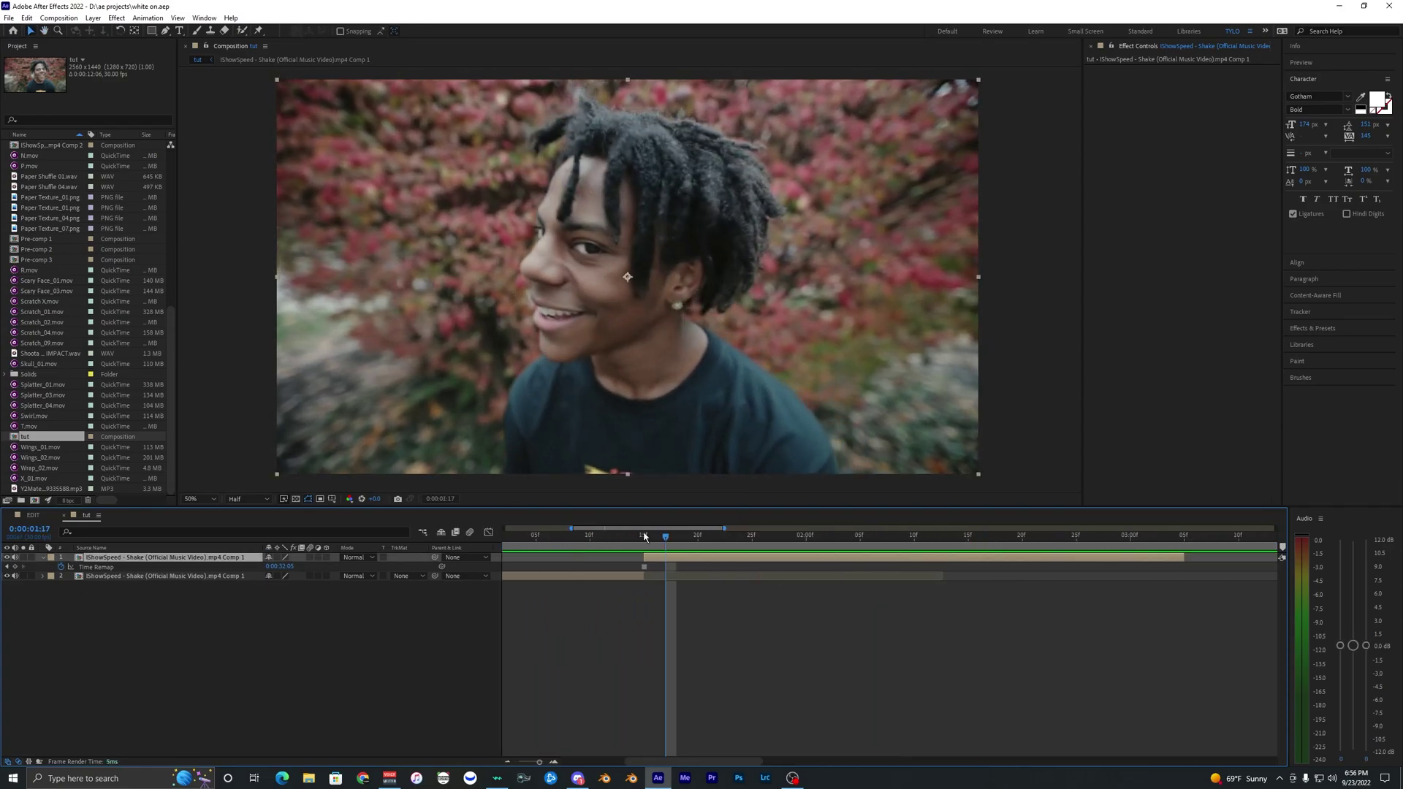
{"action": "left_click_drag", "start_coordinate": [666, 536], "coordinate": [642, 537]}
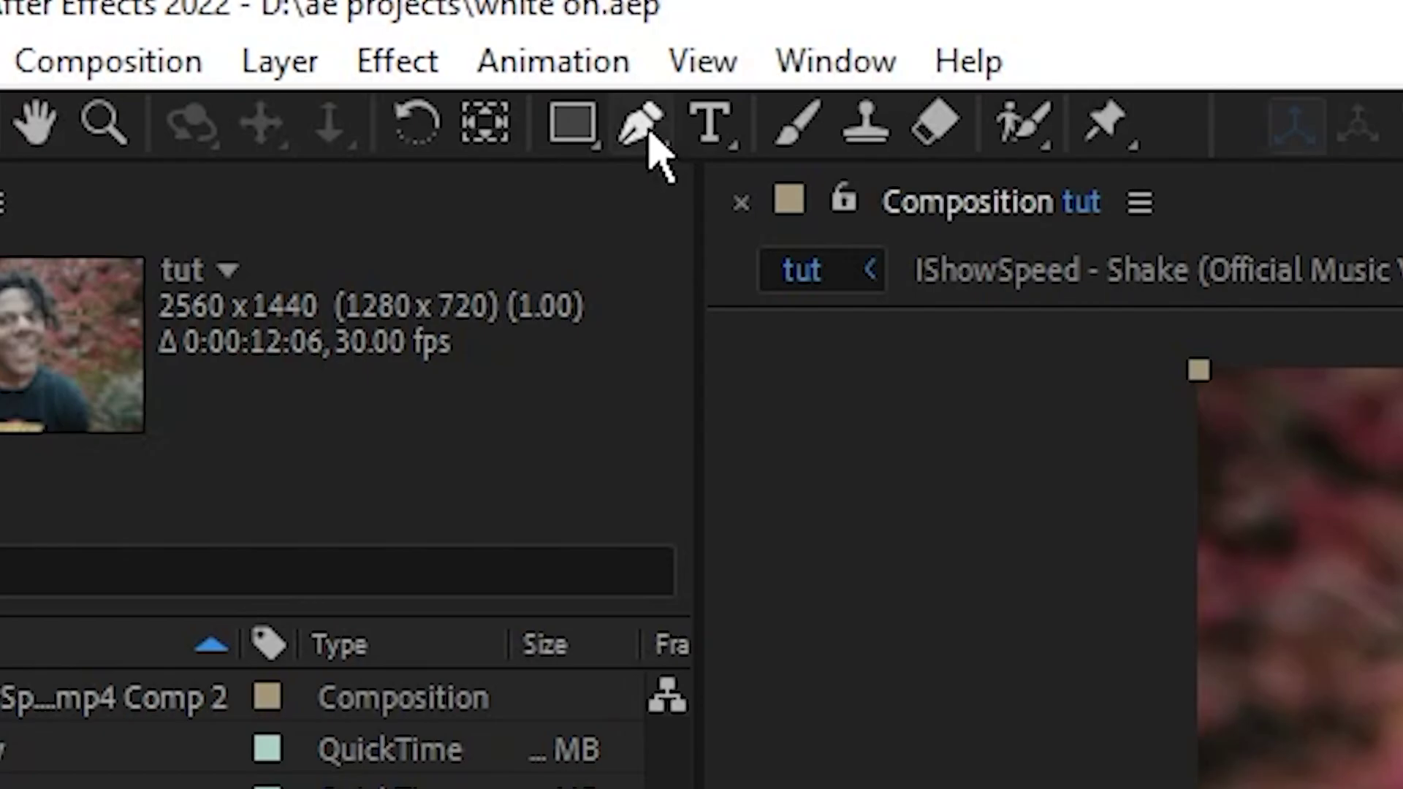
{"action": "left_click", "coordinate": [649, 133]}
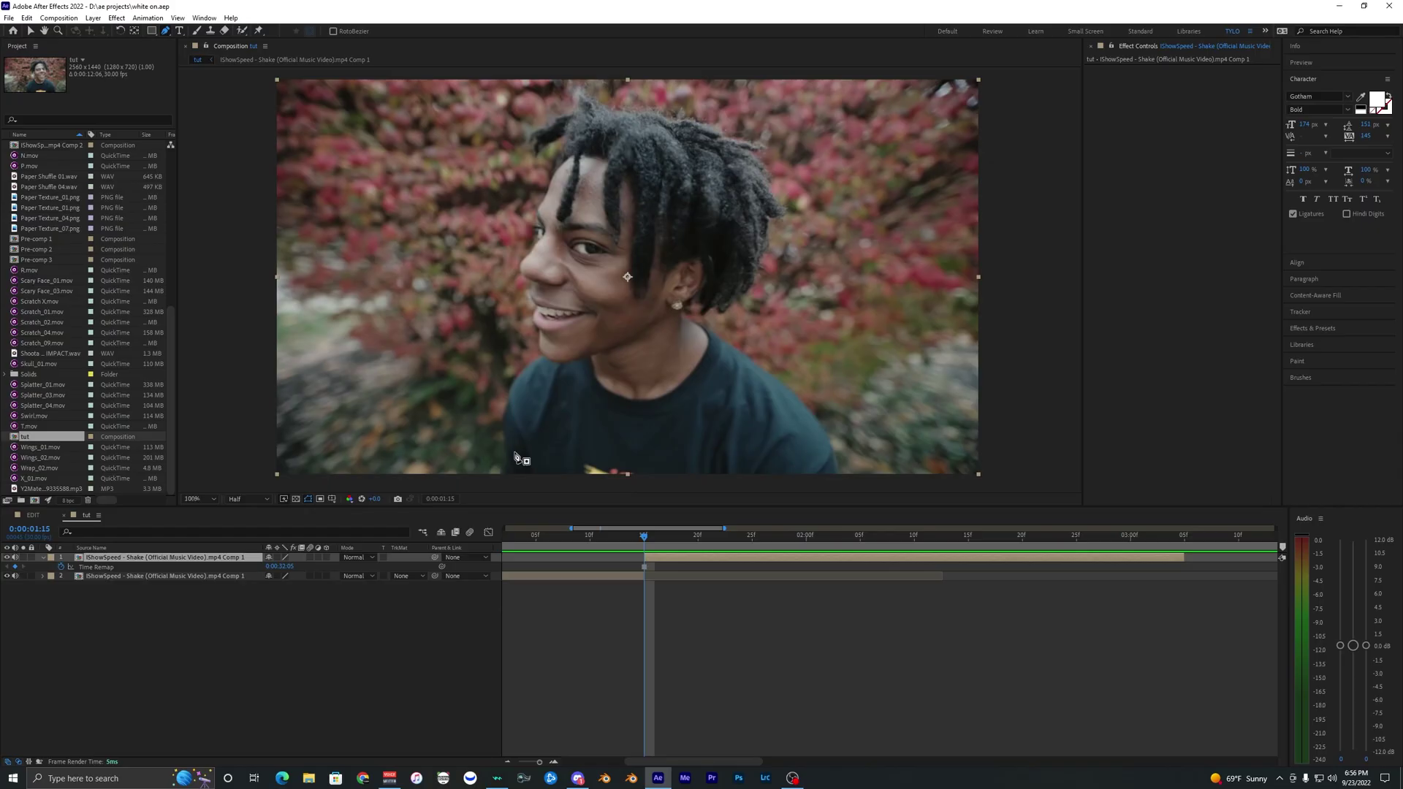
{"action": "scroll", "coordinate": [500, 274], "scroll_direction": "up", "scroll_amount": 3}
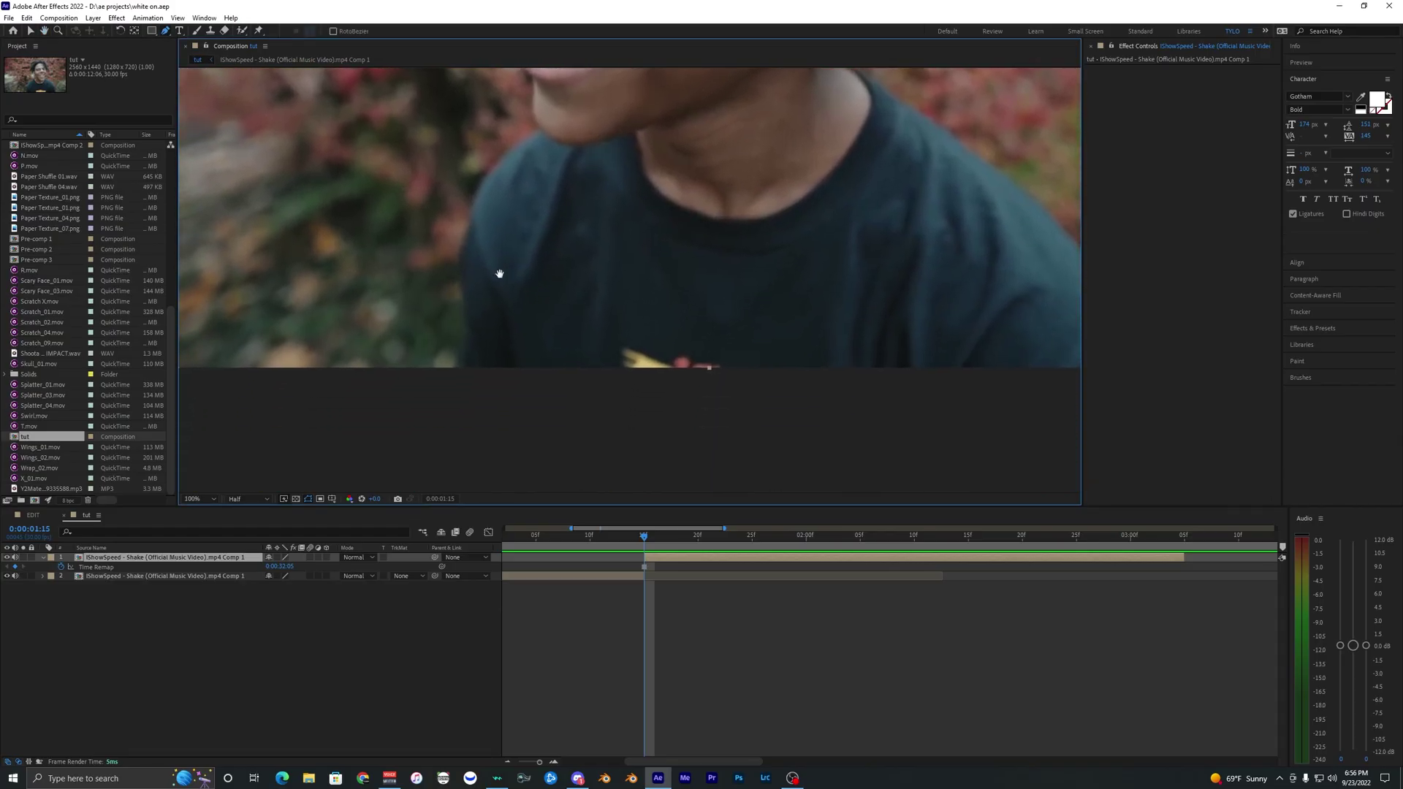
{"action": "left_click_drag", "start_coordinate": [500, 273], "coordinate": [478, 374]}
{"action": "left_click", "coordinate": [437, 476]}
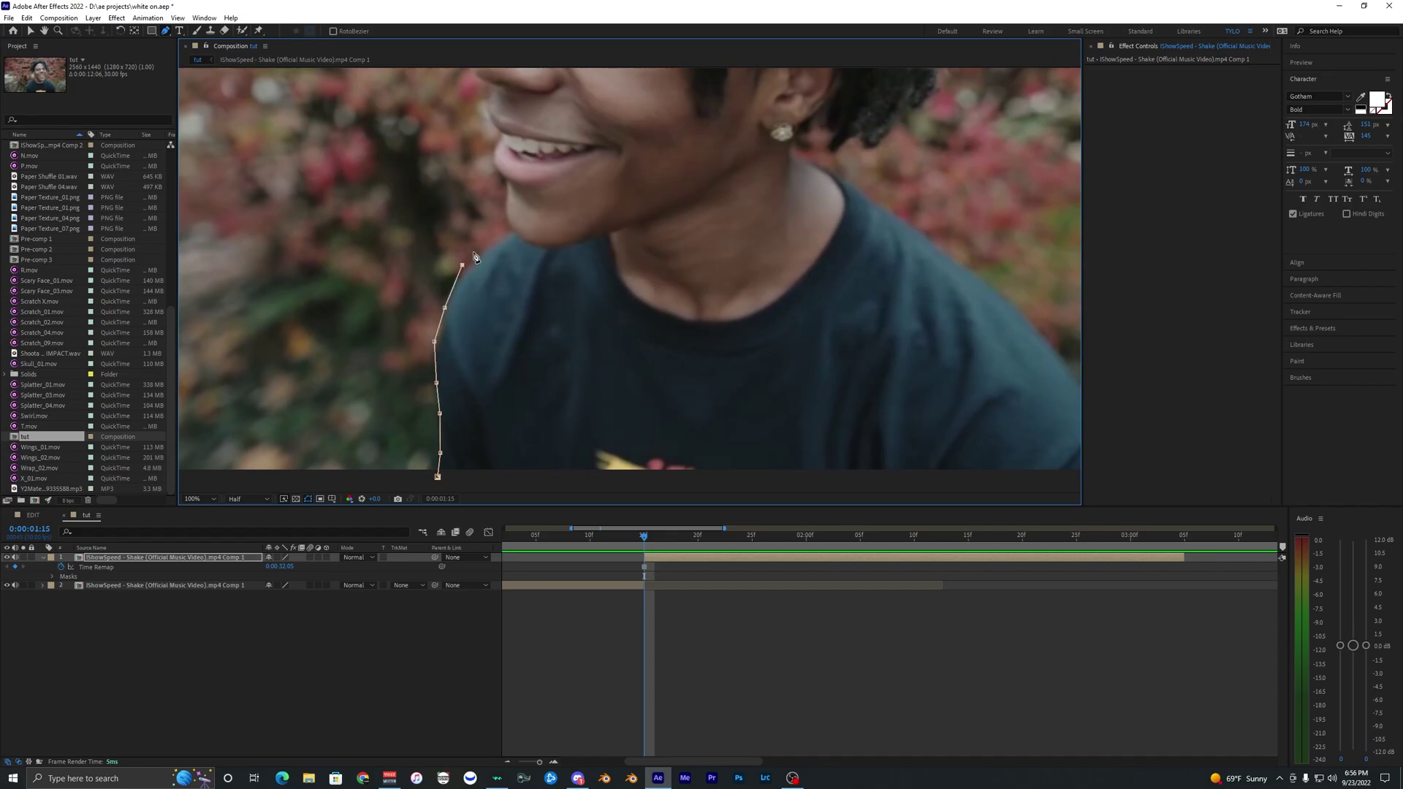
{"action": "left_click", "coordinate": [513, 233]}
{"action": "left_click_drag", "start_coordinate": [514, 233], "coordinate": [491, 265]}
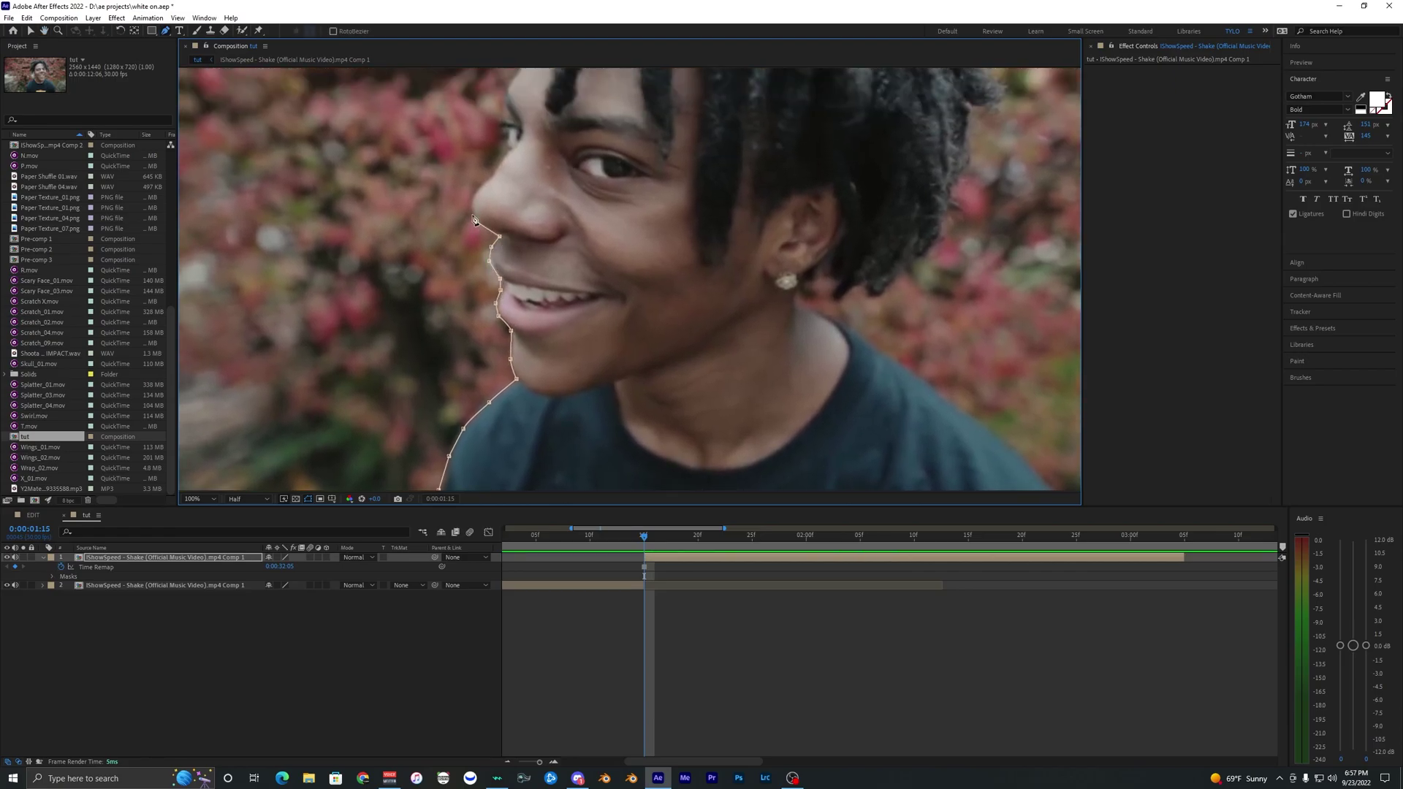
Continue the mask outline along the man's nose and forehead up to the hairline
{"action": "left_click_drag", "start_coordinate": [494, 181], "coordinate": [454, 350]}
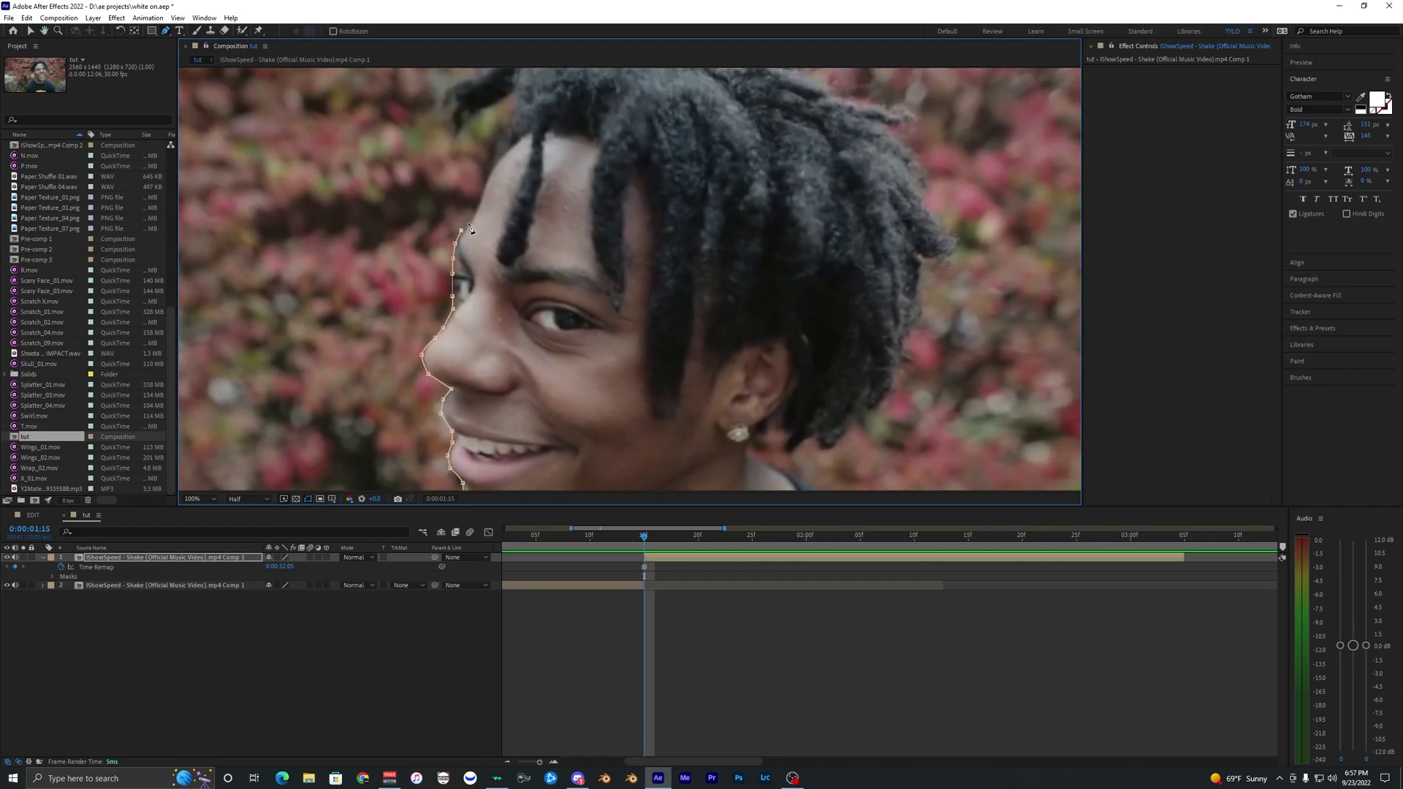
{"action": "left_click_drag", "start_coordinate": [469, 229], "coordinate": [482, 281]}
{"action": "left_click", "coordinate": [466, 252]}
{"action": "left_click", "coordinate": [450, 285]}
{"action": "left_click", "coordinate": [460, 270]}
{"action": "left_click", "coordinate": [470, 259]}
{"action": "left_click", "coordinate": [478, 249]}
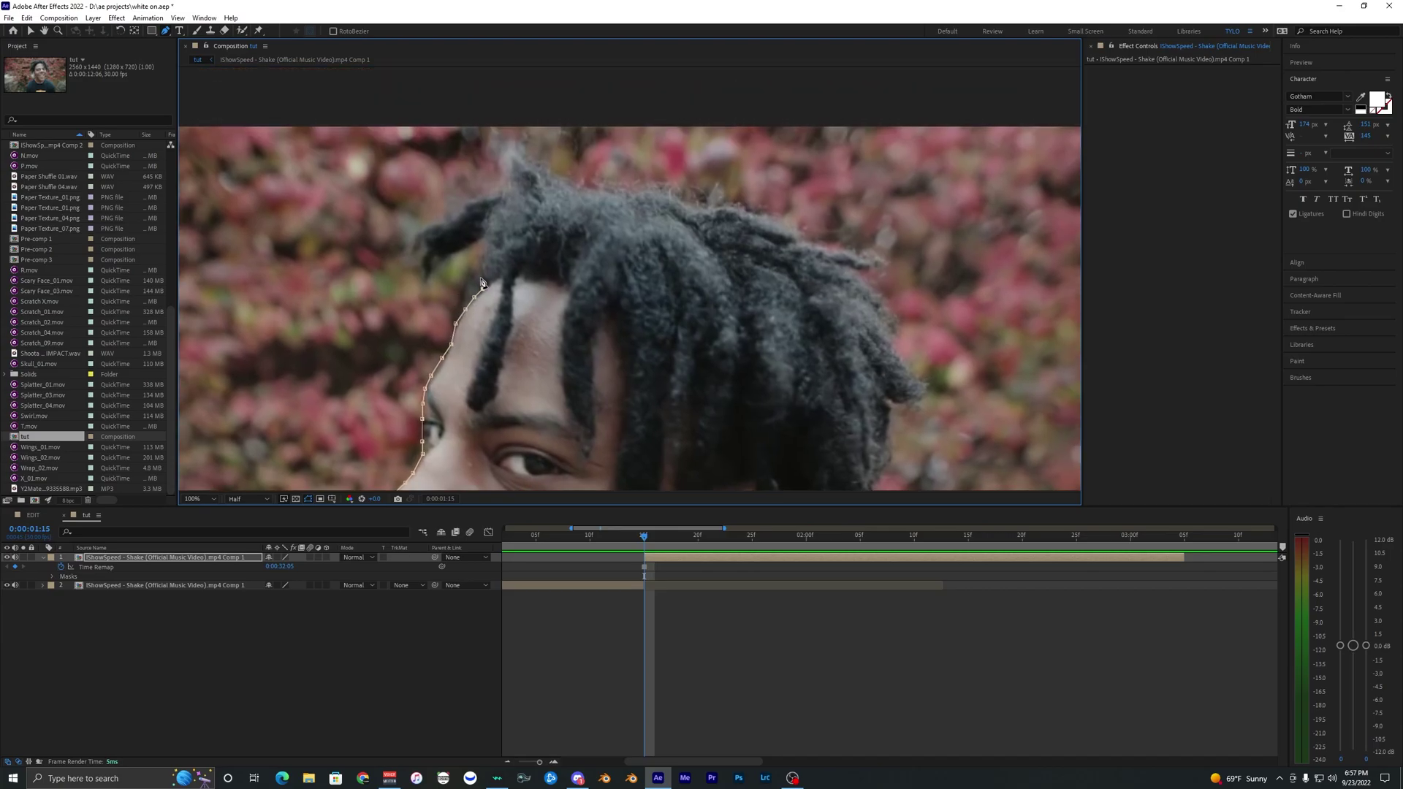
Trace the mask around the front dreadlocks and the raised tuft on top of the head
{"action": "left_click", "coordinate": [468, 202]}
{"action": "left_click", "coordinate": [484, 198]}
{"action": "left_click", "coordinate": [492, 193]}
{"action": "left_click", "coordinate": [501, 188]}
{"action": "left_click", "coordinate": [505, 177]}
{"action": "left_click", "coordinate": [508, 163]}
{"action": "left_click", "coordinate": [516, 154]}
{"action": "left_click_drag", "start_coordinate": [563, 189], "coordinate": [529, 204]}
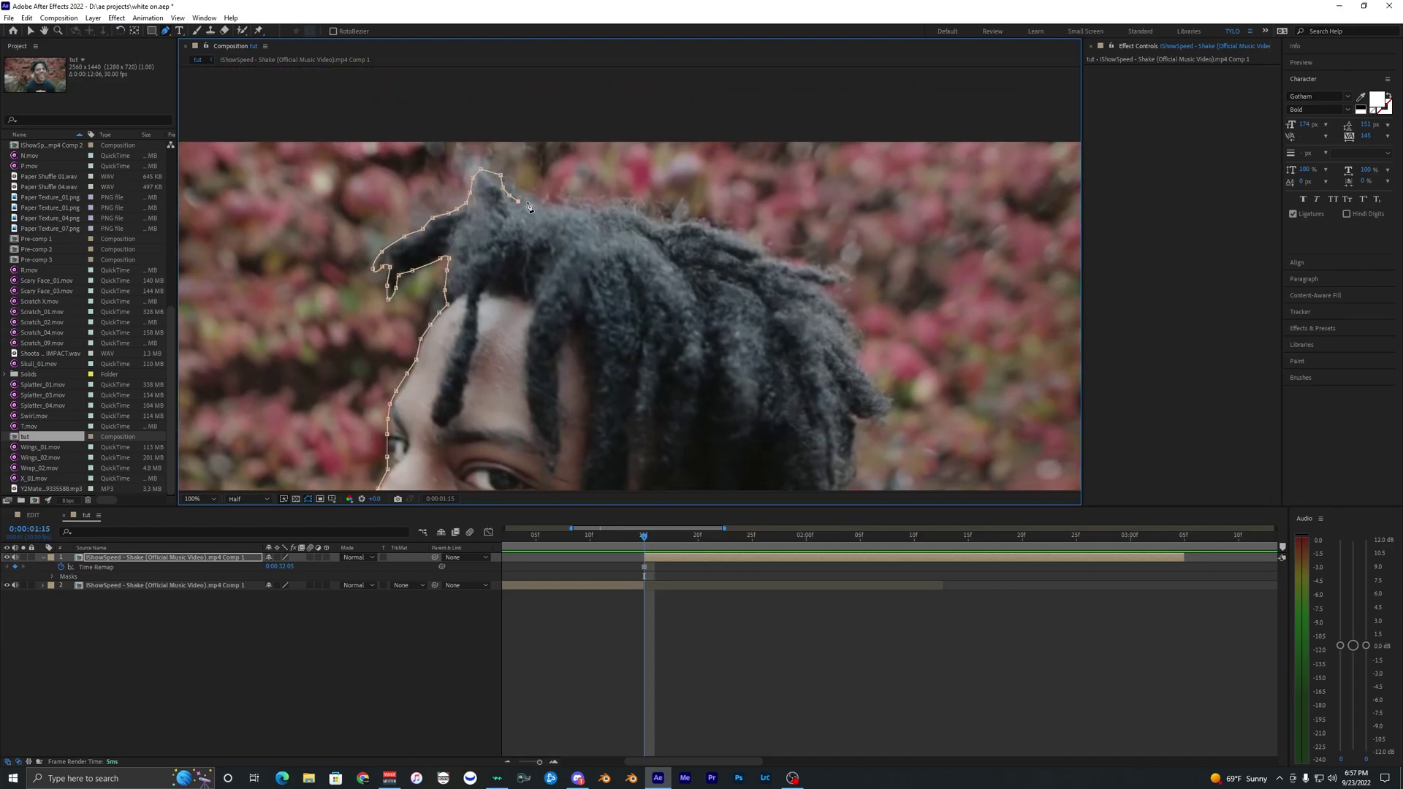
Continue the mask outline across the top of the hair and down the back of the head
{"action": "left_click", "coordinate": [683, 220]}
{"action": "left_click", "coordinate": [705, 222]}
{"action": "left_click", "coordinate": [720, 226]}
{"action": "left_click", "coordinate": [739, 235]}
{"action": "left_click", "coordinate": [750, 239]}
{"action": "left_click", "coordinate": [762, 248]}
{"action": "left_click_drag", "start_coordinate": [768, 252], "coordinate": [643, 214]}
{"action": "left_click", "coordinate": [646, 216]}
{"action": "left_click", "coordinate": [730, 304]}
{"action": "left_click_drag", "start_coordinate": [735, 387], "coordinate": [608, 243]}
{"action": "scroll", "coordinate": [607, 249], "scroll_direction": "down", "scroll_amount": 1}
{"action": "scroll", "coordinate": [608, 248], "scroll_direction": "up", "scroll_amount": 1}
{"action": "left_click", "coordinate": [586, 319]}
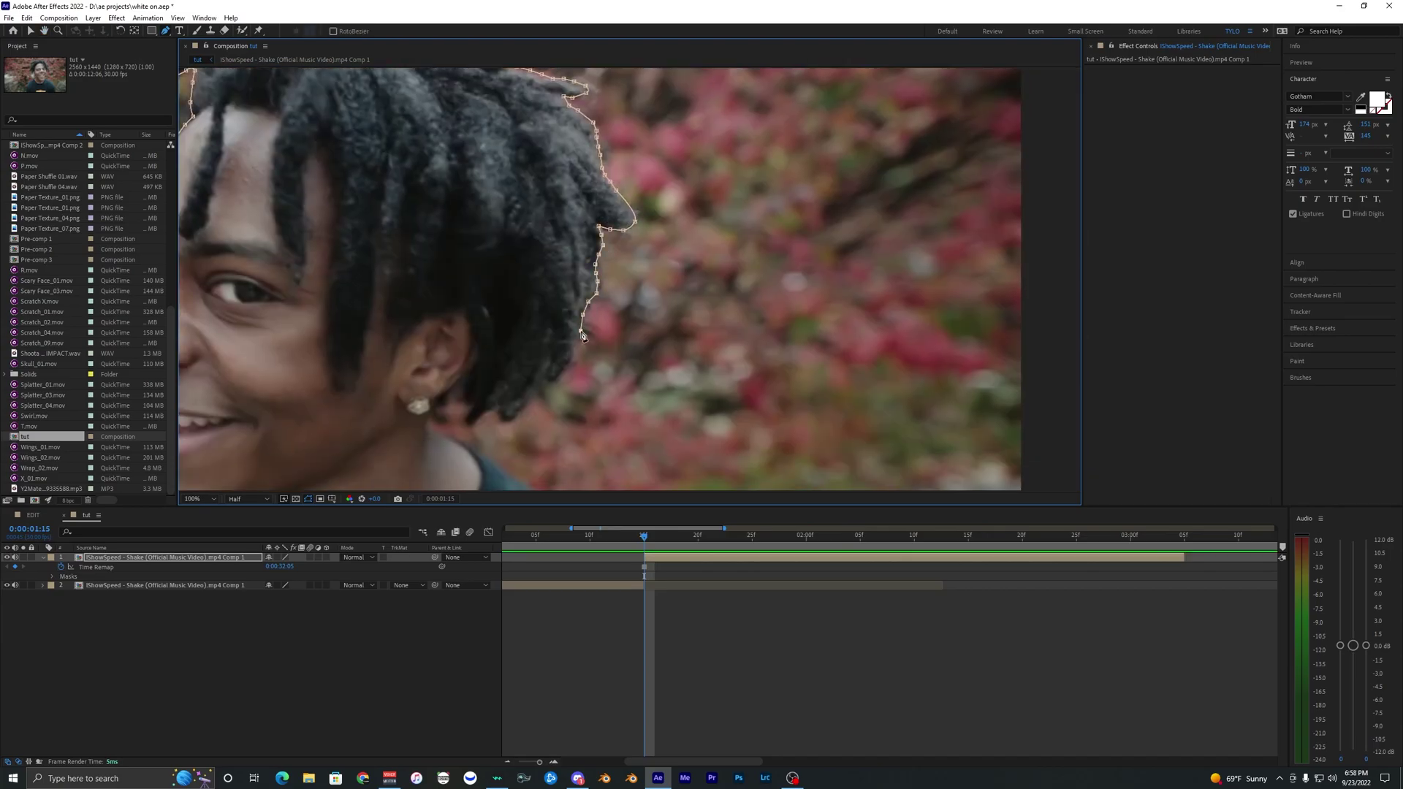
Trace the mask around the lower hair tips and along the rear shoulder, with a curved point below the frame
{"action": "left_click_drag", "start_coordinate": [580, 351], "coordinate": [660, 235]}
{"action": "left_click", "coordinate": [612, 294]}
{"action": "left_click_drag", "start_coordinate": [557, 307], "coordinate": [670, 382]}
{"action": "left_click", "coordinate": [648, 368]}
{"action": "left_click_drag", "start_coordinate": [735, 444], "coordinate": [527, 222]}
{"action": "left_click_drag", "start_coordinate": [635, 284], "coordinate": [678, 324]}
{"action": "left_click_drag", "start_coordinate": [702, 380], "coordinate": [591, 243]}
{"action": "left_click_drag", "start_coordinate": [655, 351], "coordinate": [655, 447]}
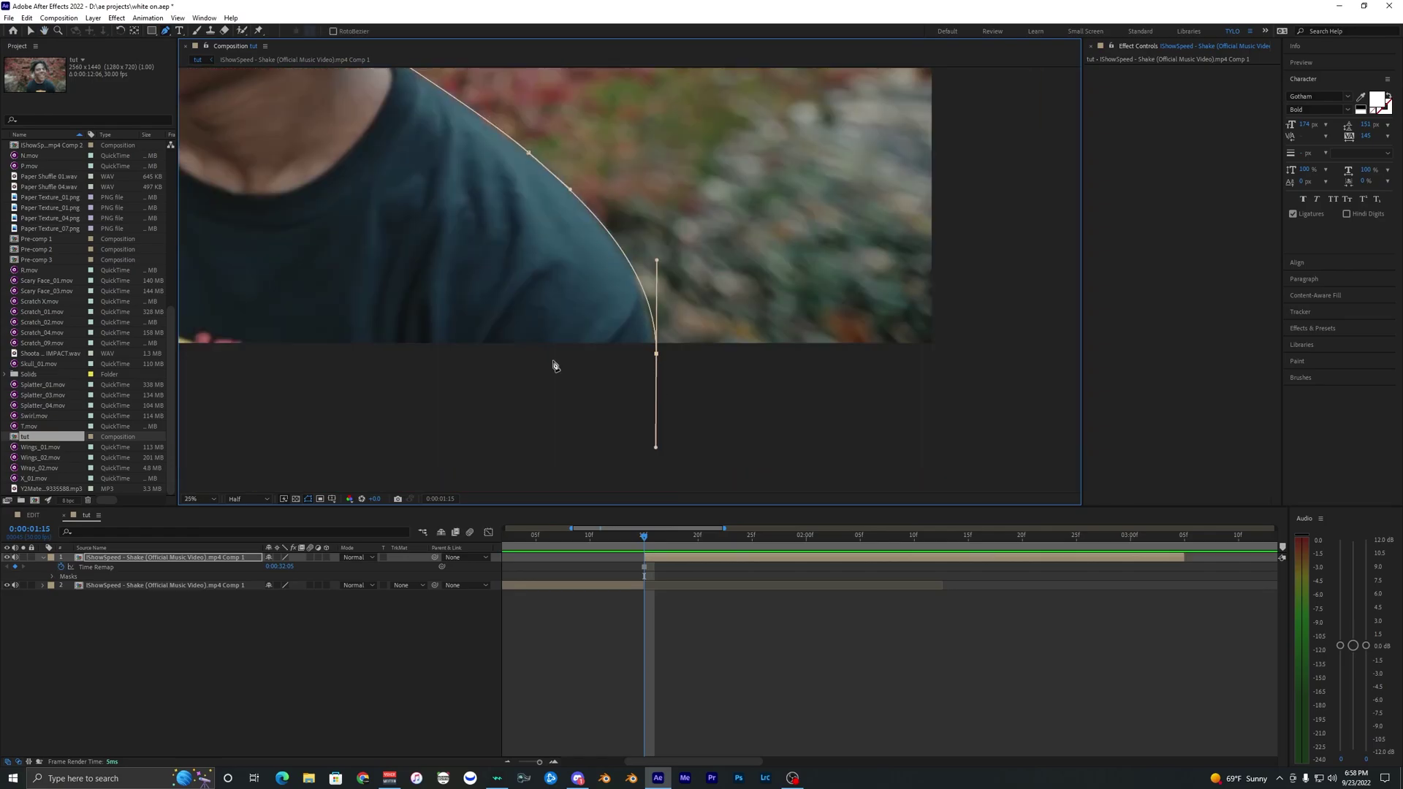
Close the mask at its starting point to cut out the man, and select the masked frozen layer
{"action": "scroll", "coordinate": [554, 363], "scroll_direction": "down", "scroll_amount": 1}
{"action": "left_click", "coordinate": [453, 349]}
{"action": "scroll", "coordinate": [615, 315], "scroll_direction": "down", "scroll_amount": 1}
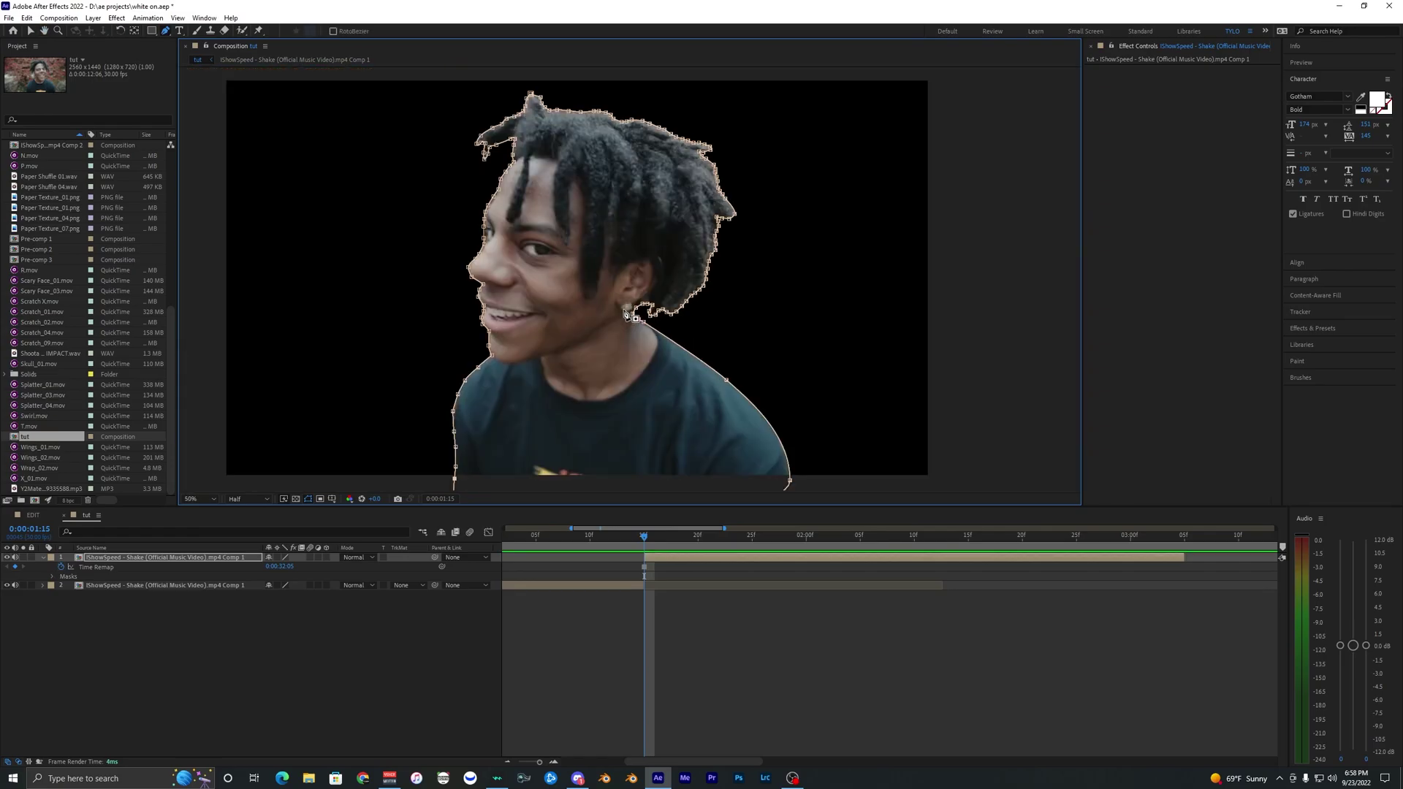
{"action": "scroll", "coordinate": [627, 417], "scroll_direction": "down", "scroll_amount": 1}
{"action": "scroll", "coordinate": [628, 422], "scroll_direction": "up", "scroll_amount": 1}
{"action": "left_click", "coordinate": [674, 559]}
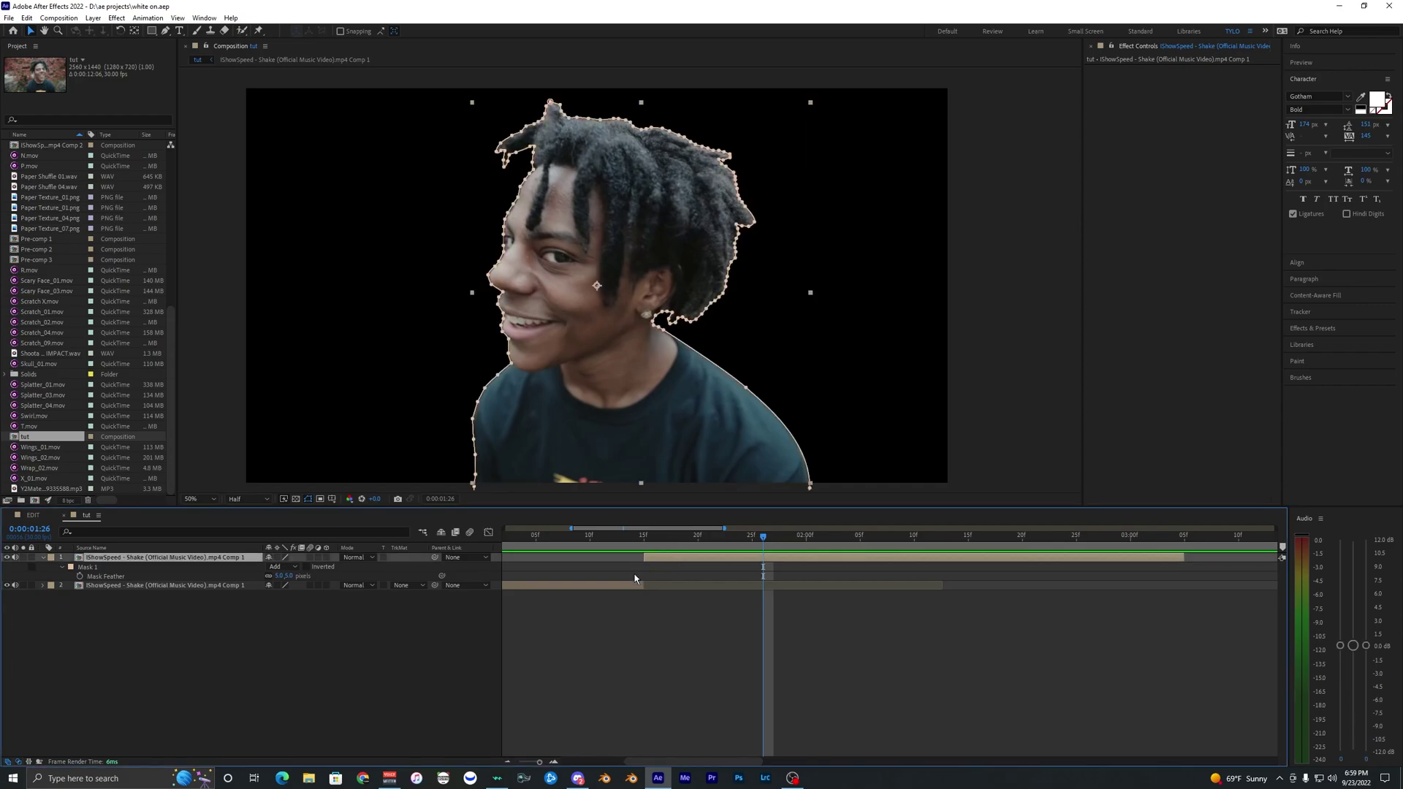
Duplicate the masked frozen layer and delete Mask 1 from the lower copy to bring back the full background
{"action": "left_click", "coordinate": [555, 586]}
{"action": "left_click_drag", "start_coordinate": [608, 538], "coordinate": [656, 552]}
{"action": "left_click", "coordinate": [656, 557]}
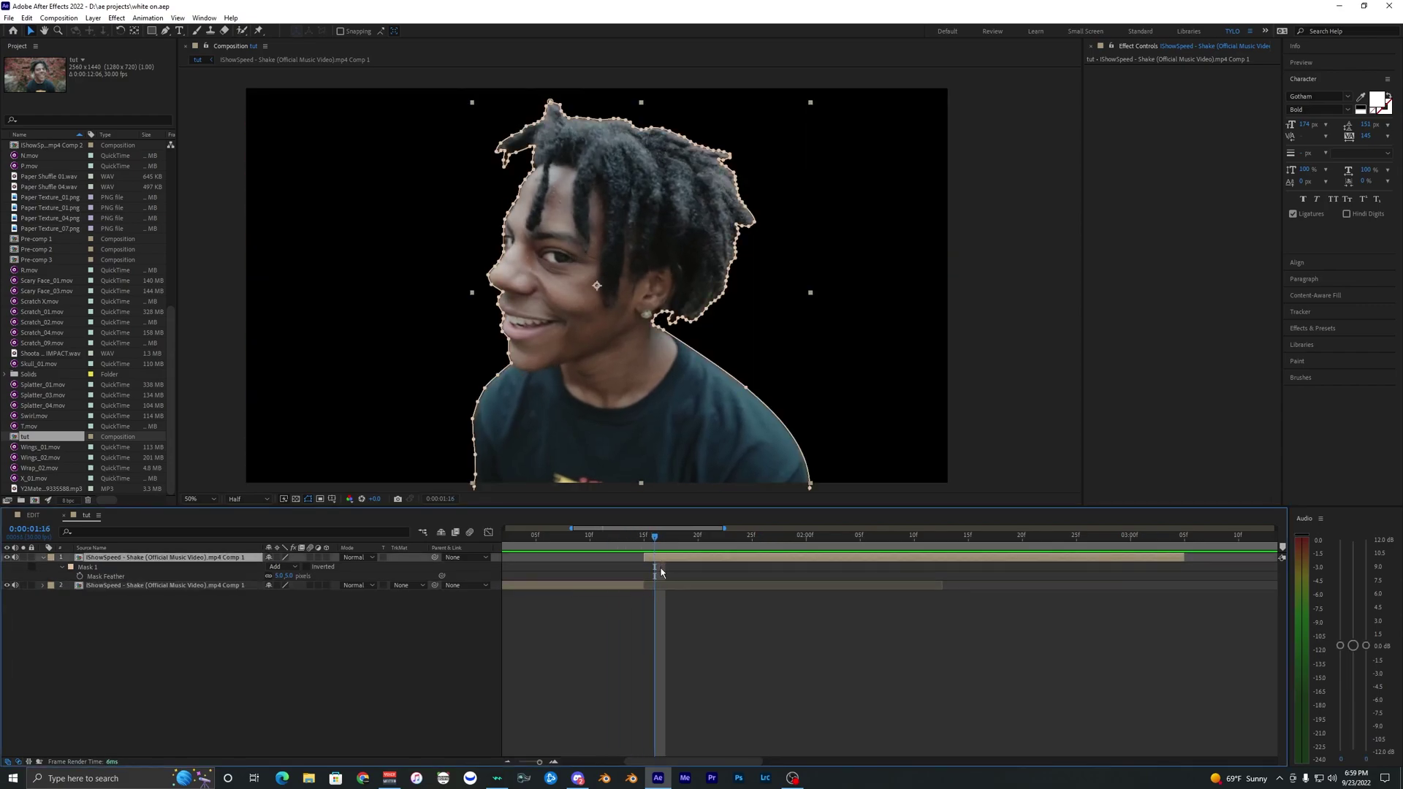
{"action": "key", "text": "ctrl+d"}
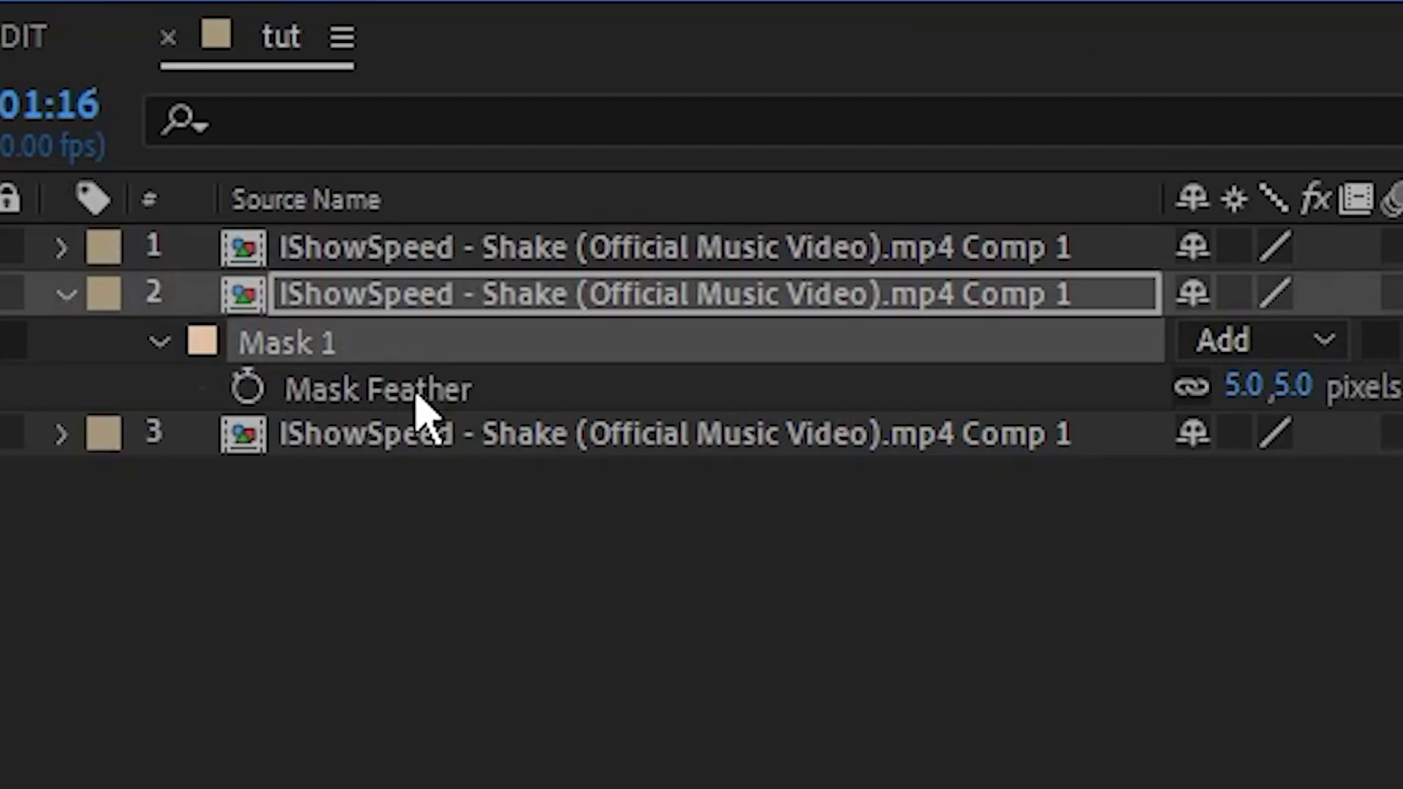
{"action": "key", "text": "m"}
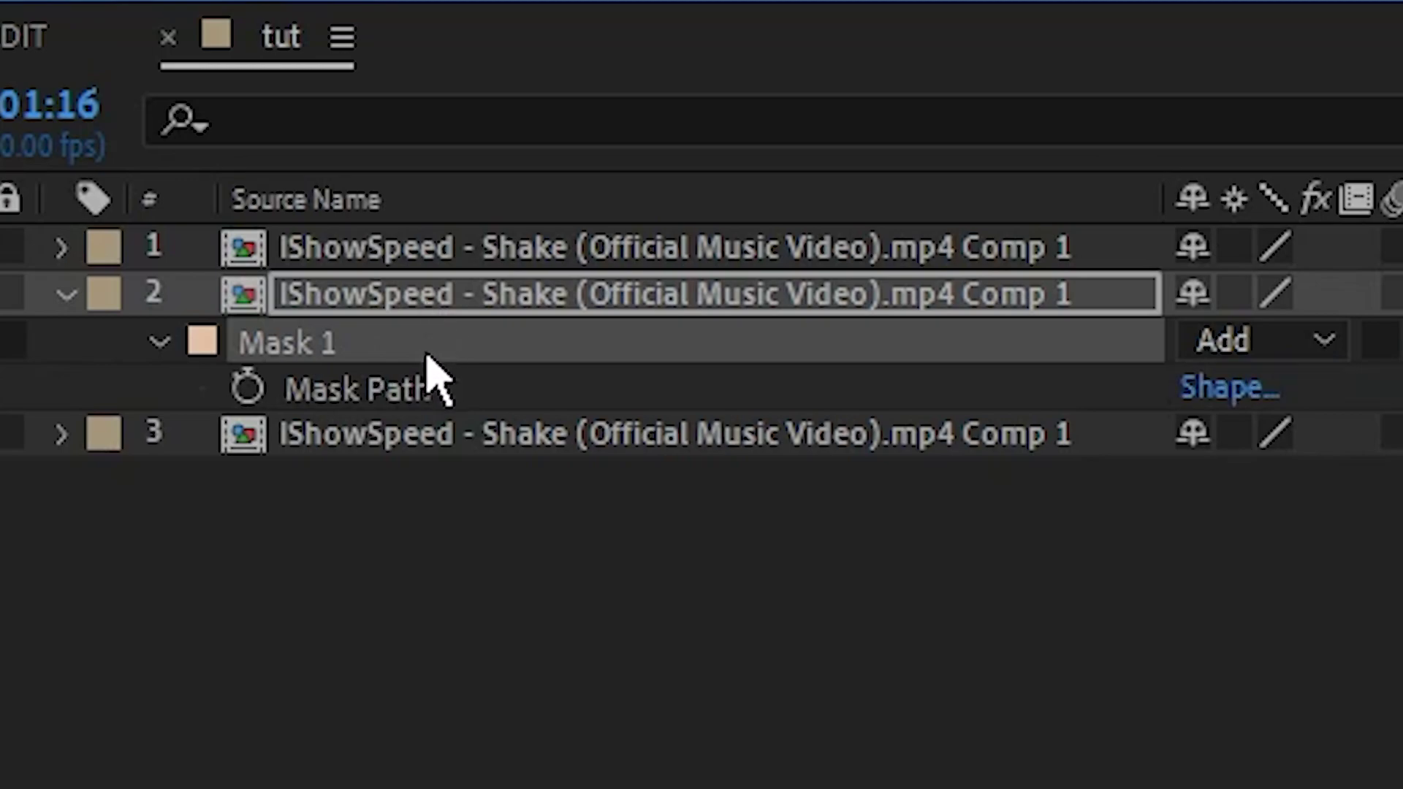
{"action": "key", "text": "Delete"}
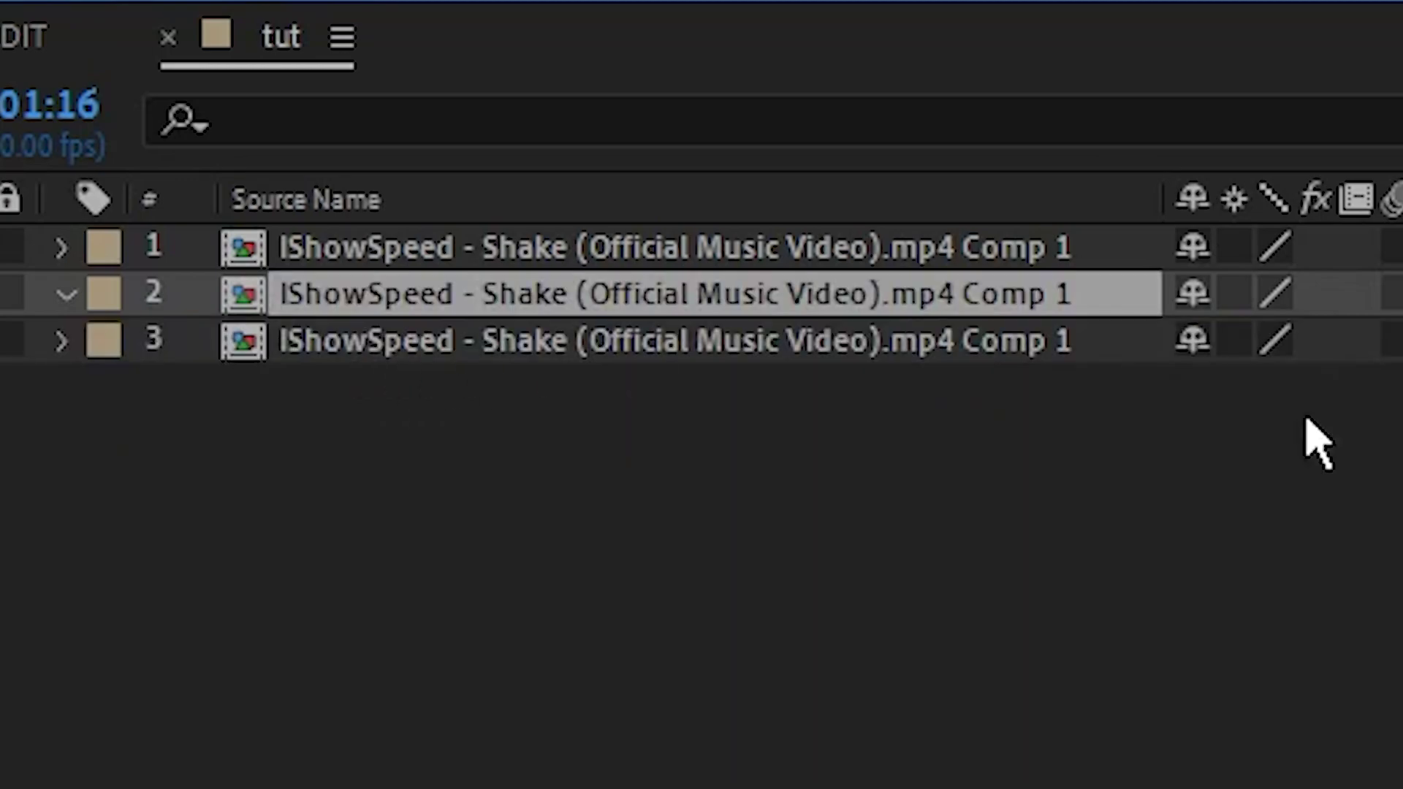
Play through the start of the freeze and check the masked cutout over the unmasked copy
{"action": "left_click", "coordinate": [1396, 453]}
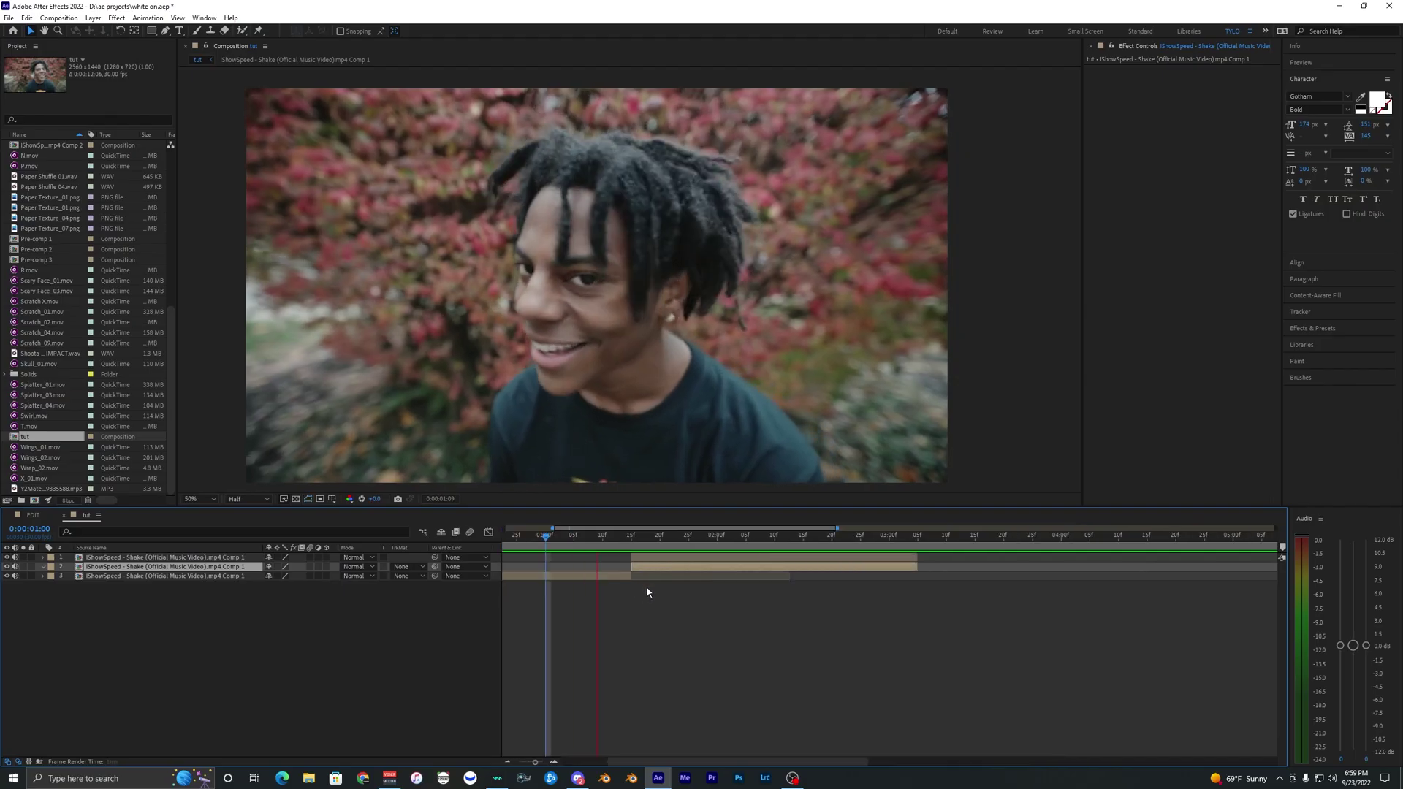
{"action": "left_click", "coordinate": [651, 560]}
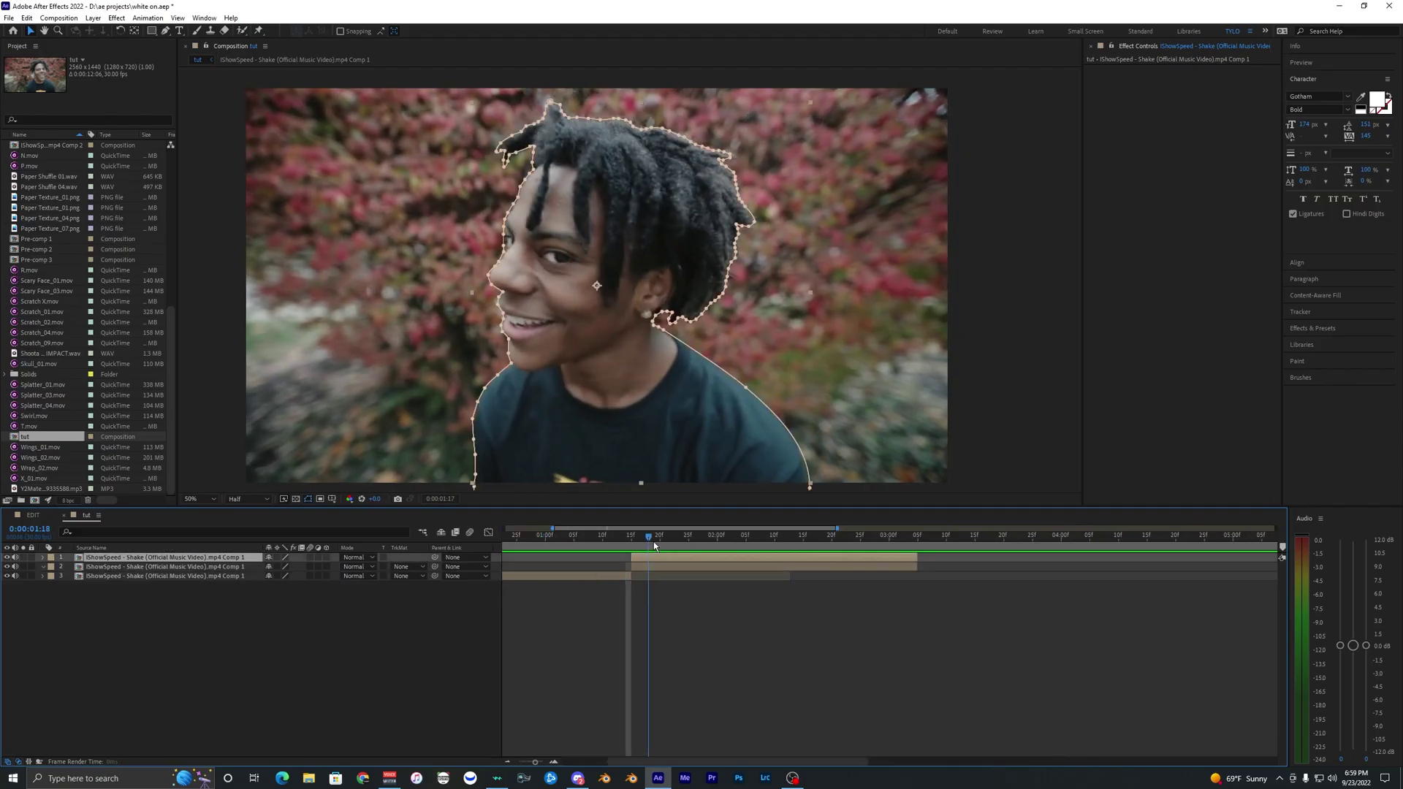
{"action": "left_click", "coordinate": [658, 541]}
{"action": "left_click", "coordinate": [658, 567]}
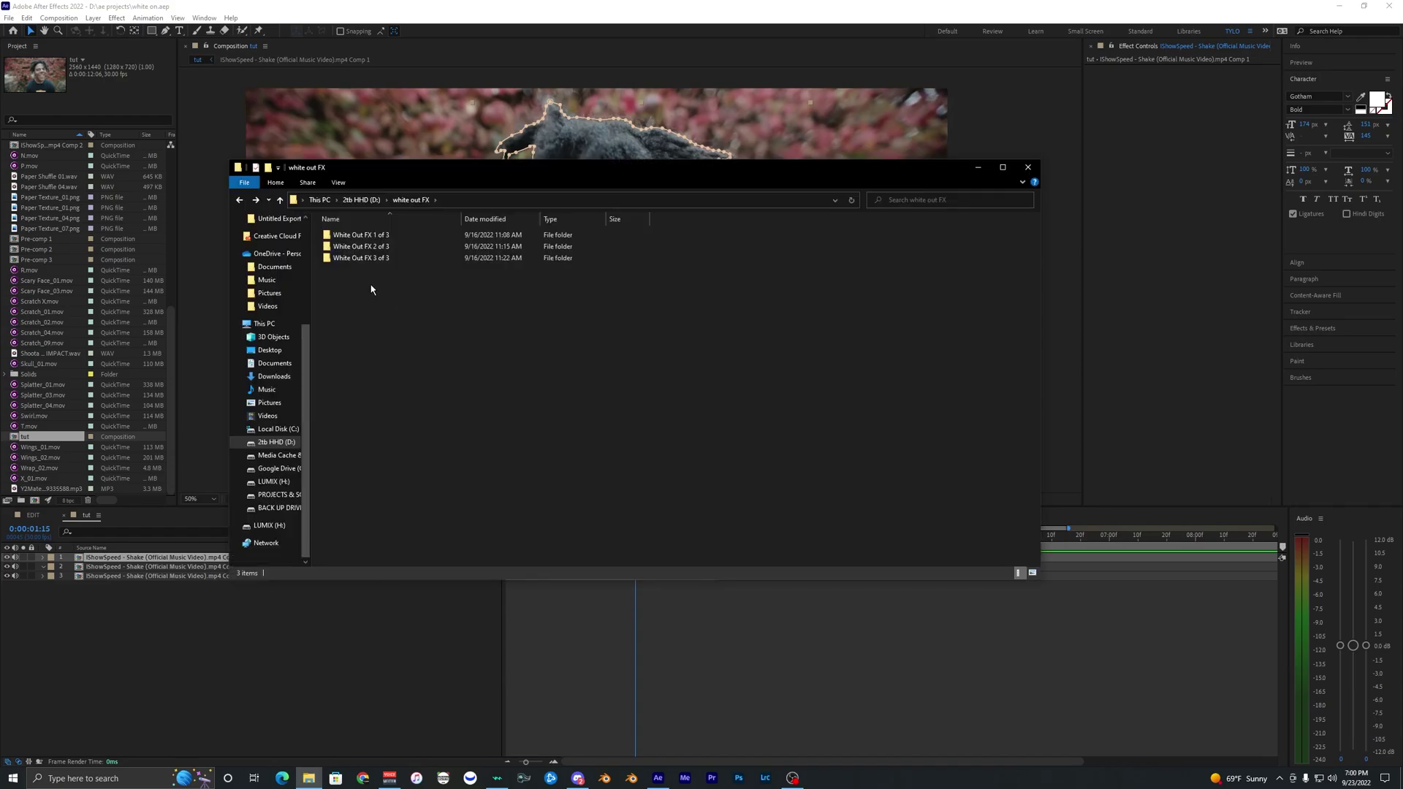
Switch to File Explorer and look through the White Out FX 1 of 3 and 3 of 3 asset folders
{"action": "double_click", "coordinate": [362, 236]}
{"action": "double_click", "coordinate": [380, 236]}
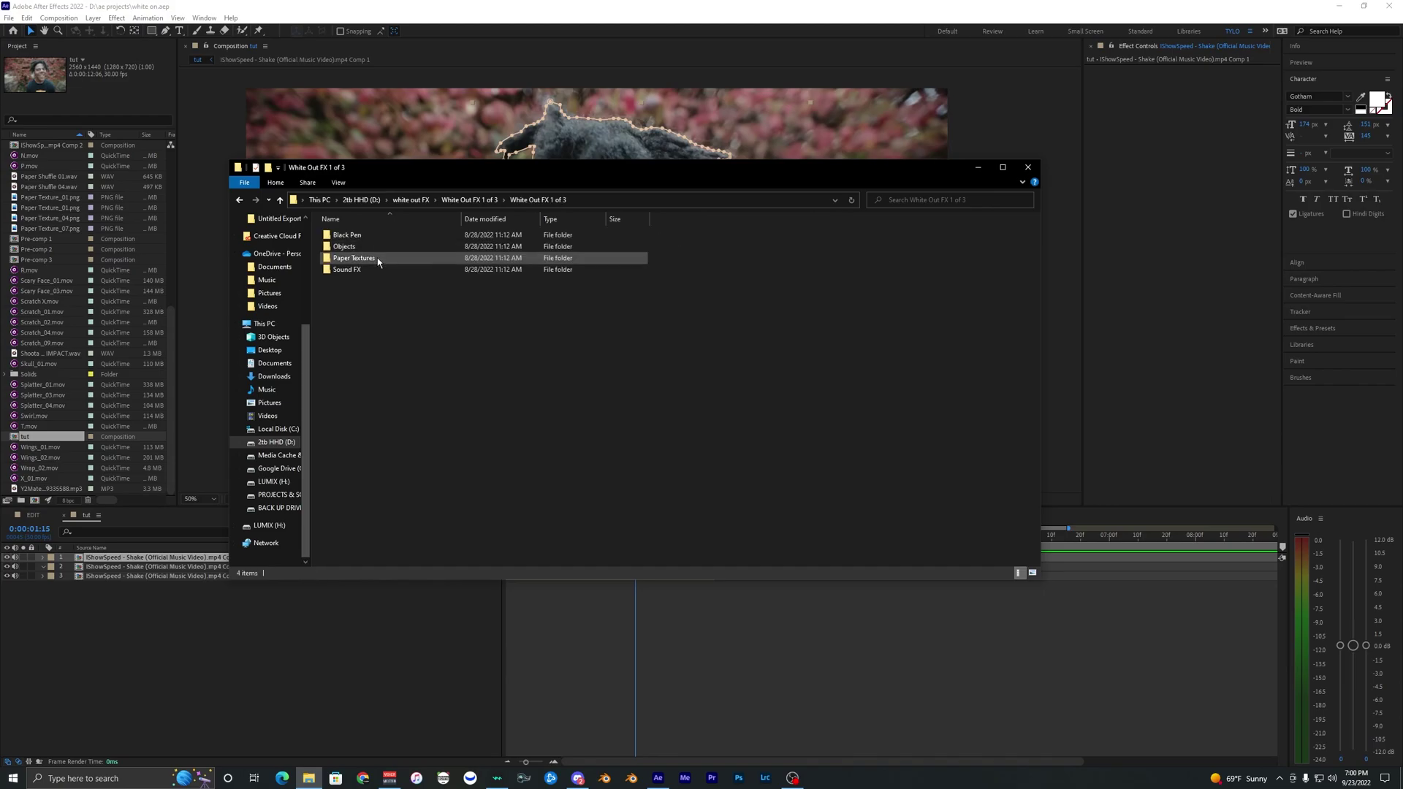
{"action": "left_click", "coordinate": [355, 272]}
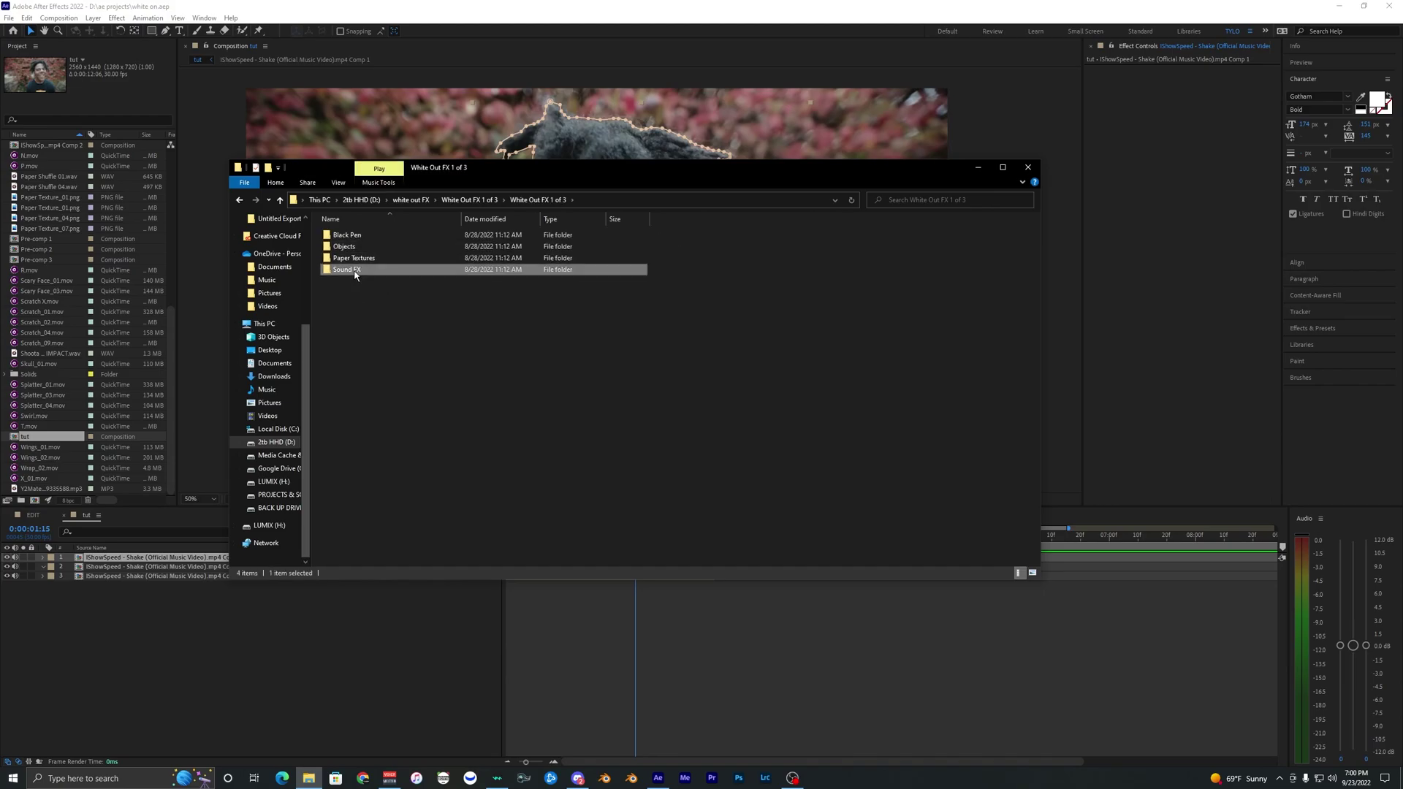
{"action": "left_click", "coordinate": [240, 200]}
{"action": "left_click", "coordinate": [240, 200]}
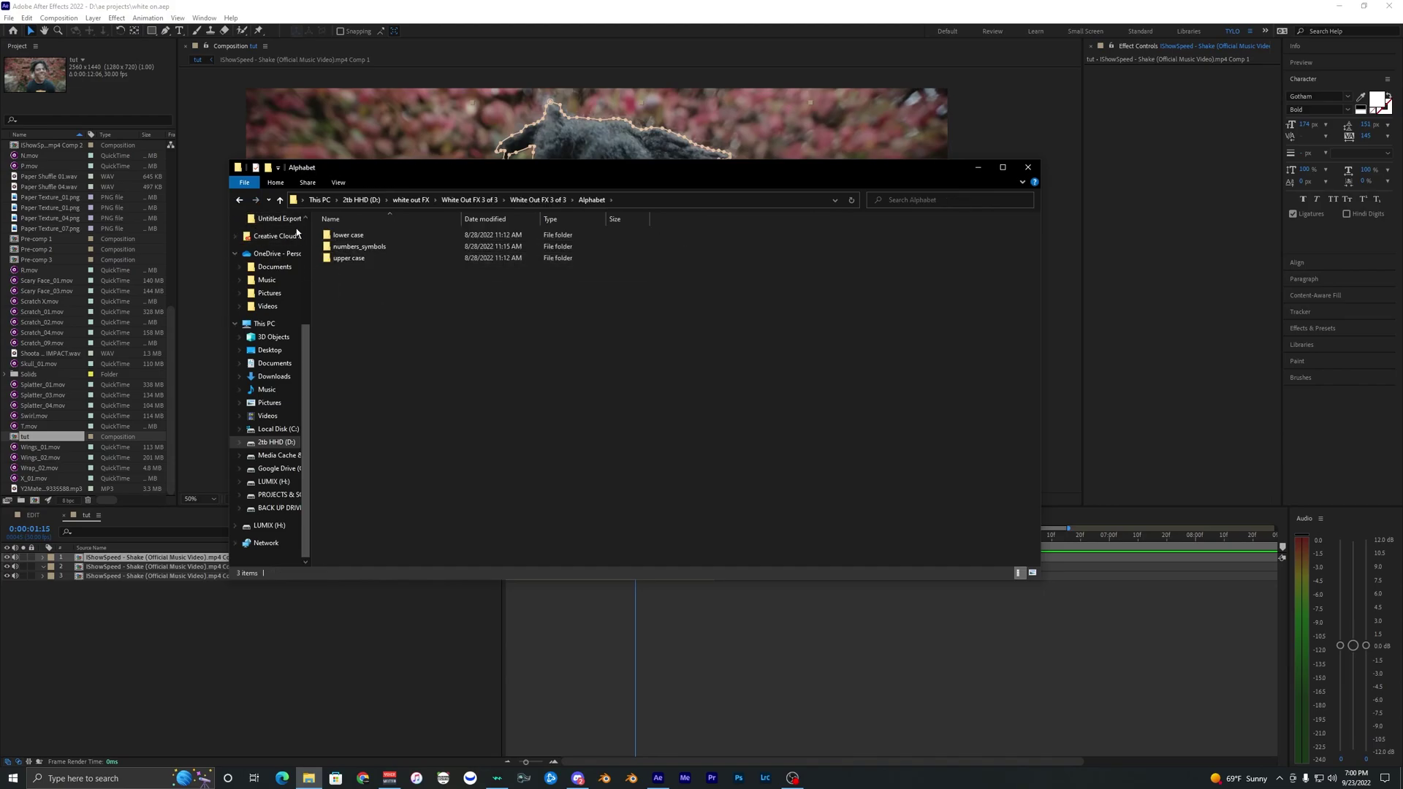
{"action": "left_click", "coordinate": [345, 262]}
{"action": "double_click", "coordinate": [344, 262]}
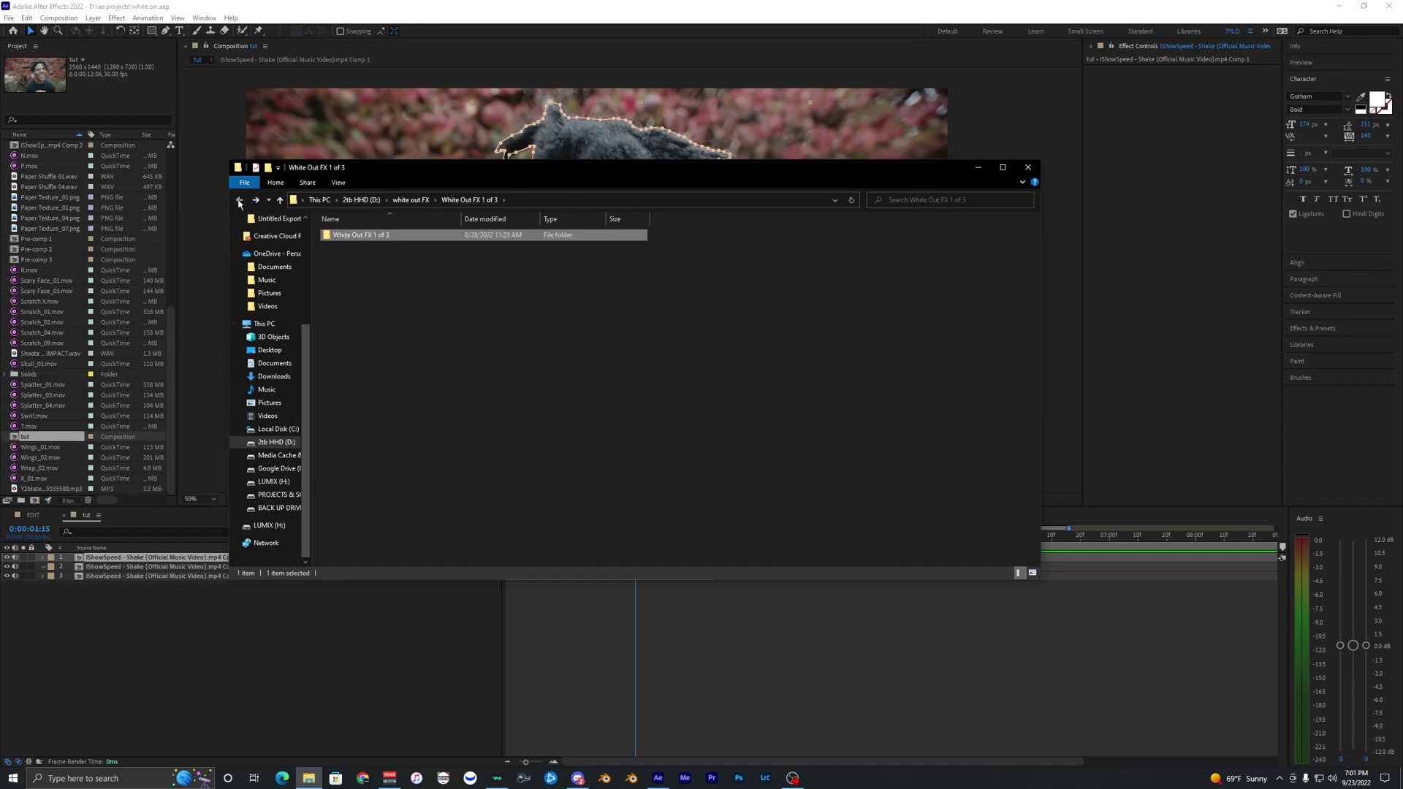
{"action": "left_click", "coordinate": [240, 201]}
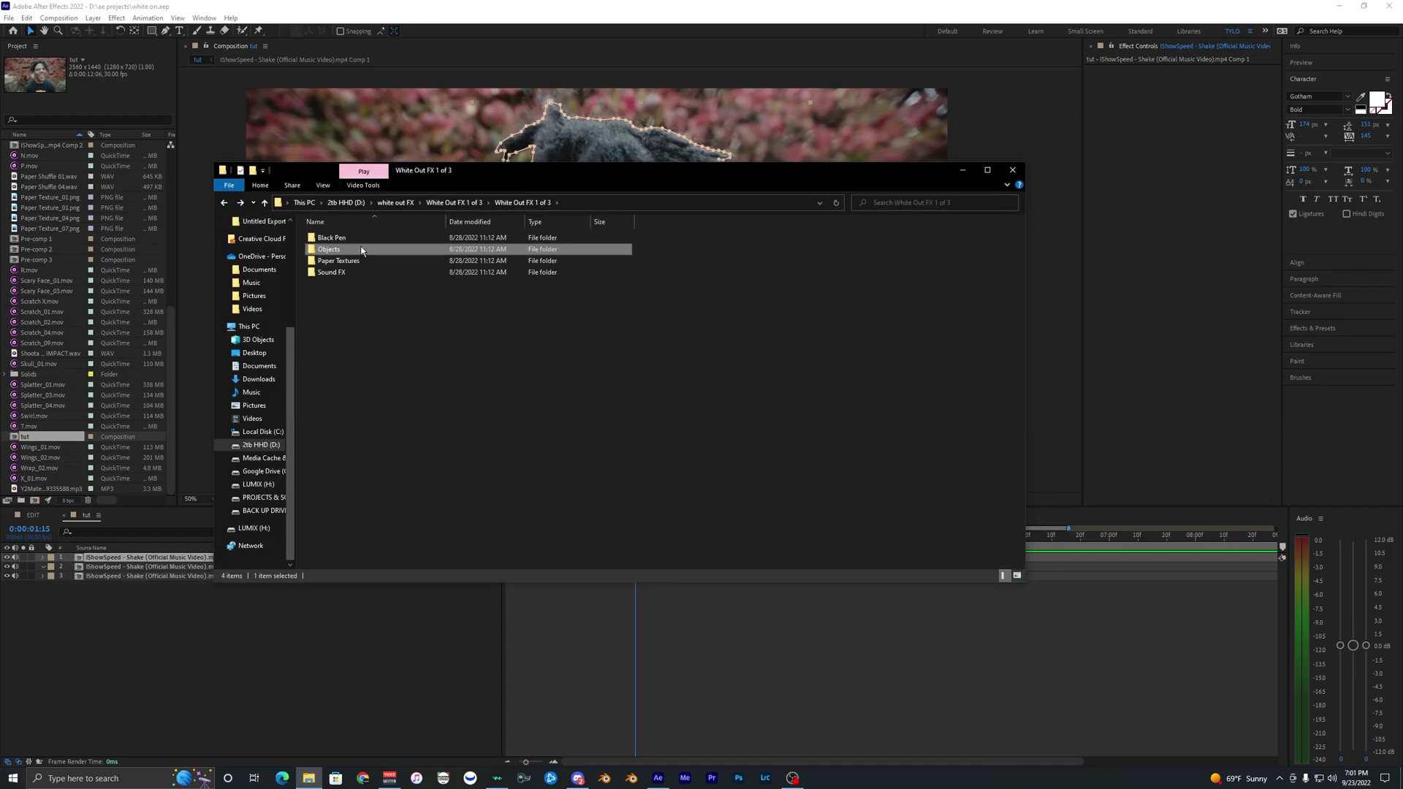
Add Wings_02.mov from the White Out FX 1 of 3 Objects folder to the tut composition in After Effects
{"action": "double_click", "coordinate": [361, 250]}
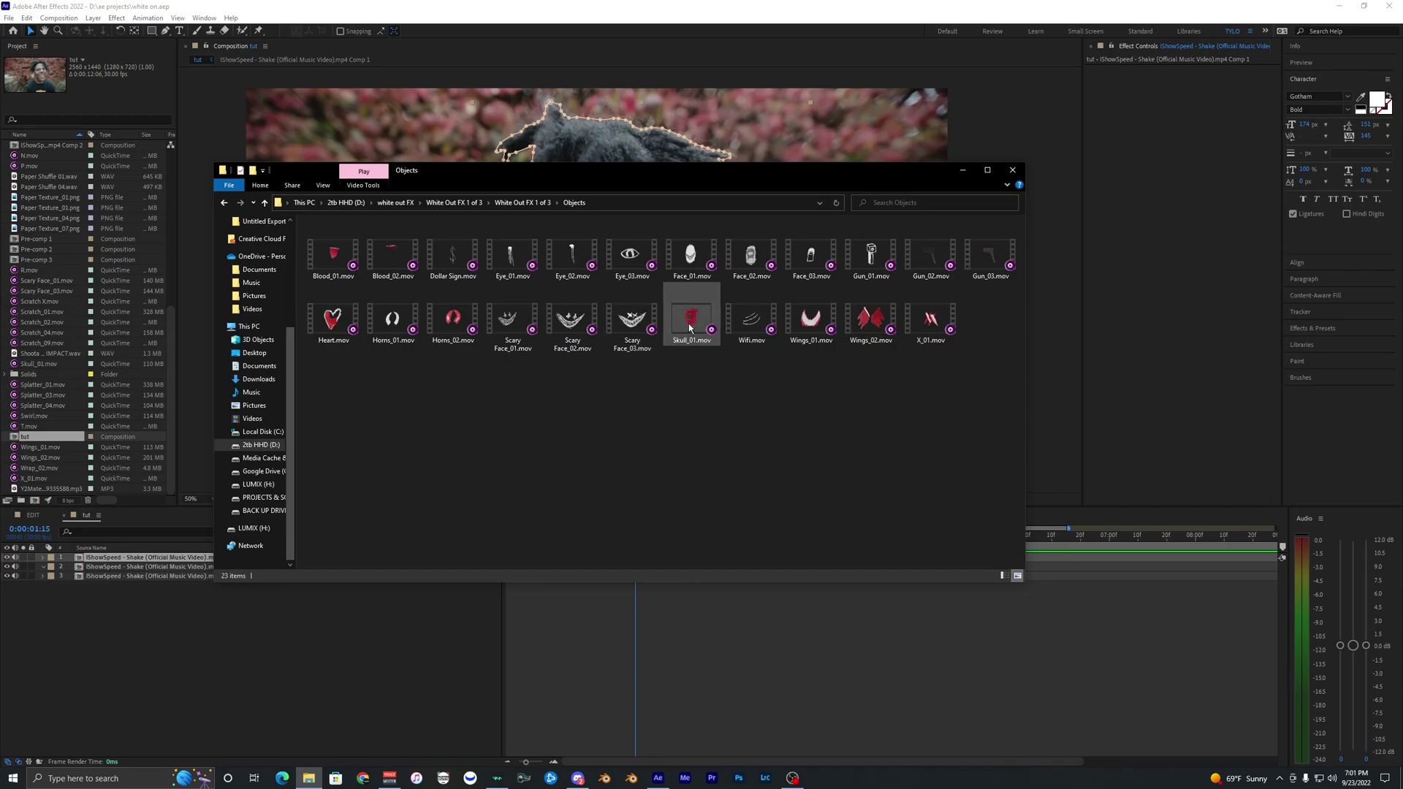
{"action": "left_click", "coordinate": [870, 322]}
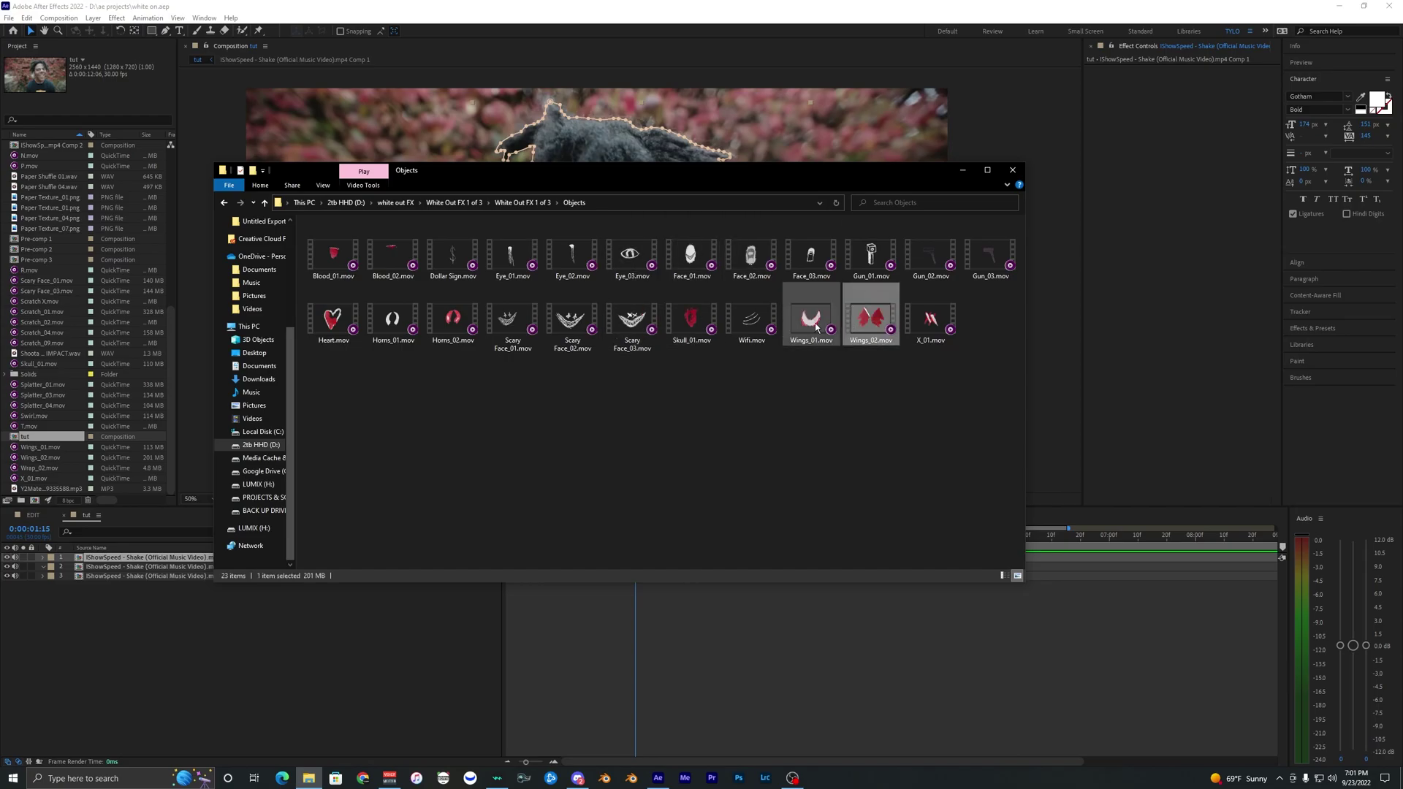
{"action": "left_click", "coordinate": [813, 323]}
{"action": "left_click_drag", "start_coordinate": [807, 379], "coordinate": [213, 577]}
{"action": "left_click", "coordinate": [871, 321]}
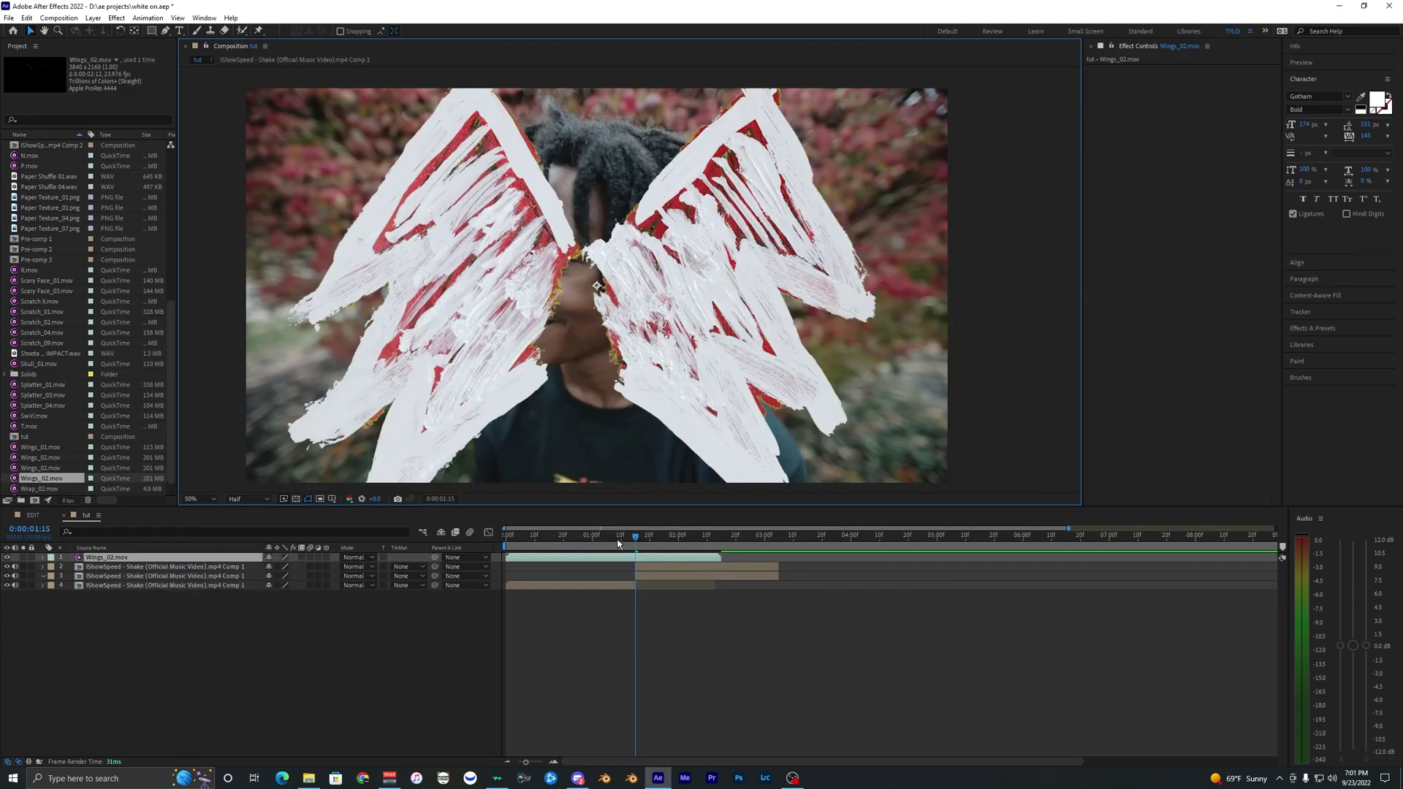
Move the wings clip close to the start of the freeze and place its layer directly beneath the masked cutout
{"action": "left_click_drag", "start_coordinate": [560, 558], "coordinate": [694, 546]}
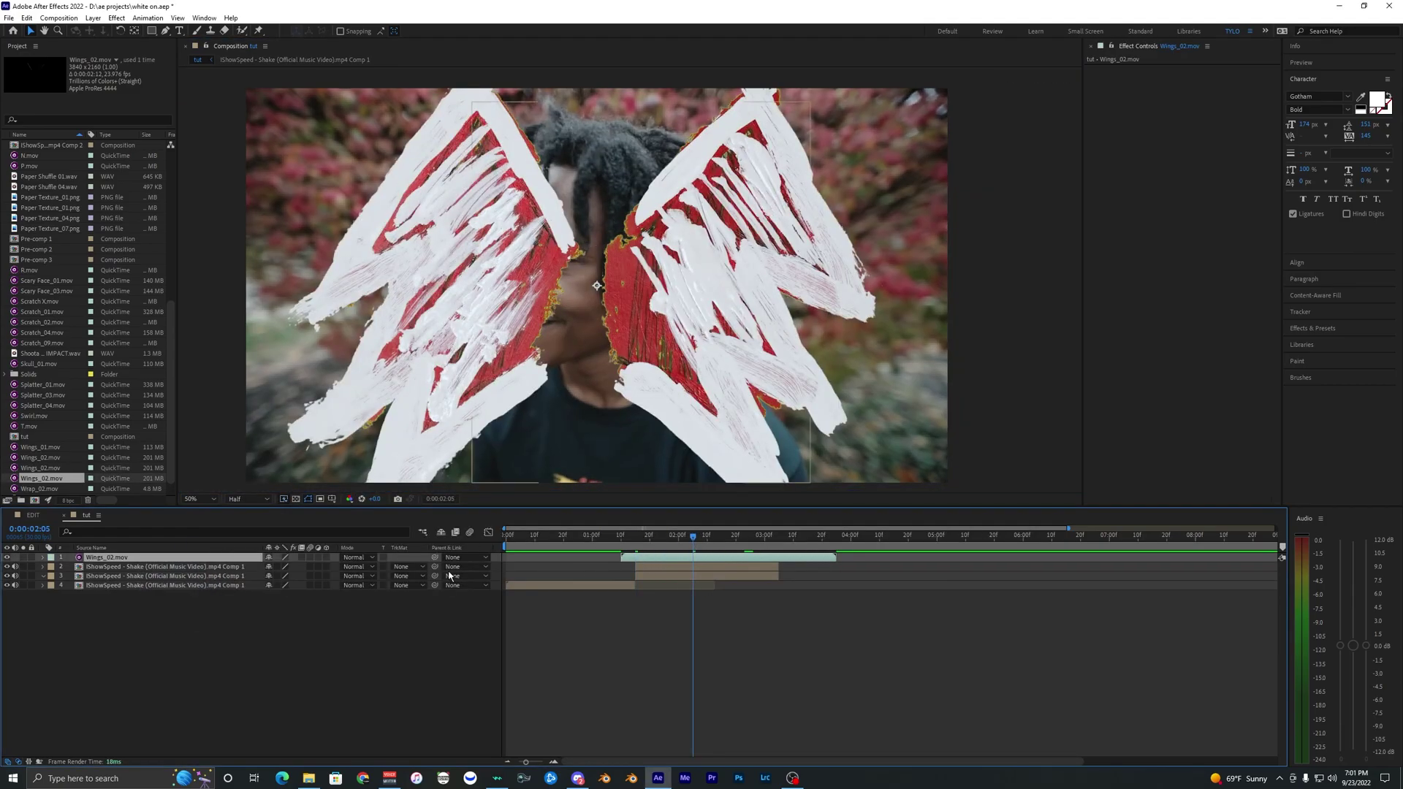
{"action": "left_click_drag", "start_coordinate": [227, 558], "coordinate": [235, 573]}
{"action": "scroll", "coordinate": [664, 557], "scroll_direction": "up", "scroll_amount": 1}
{"action": "left_click_drag", "start_coordinate": [667, 541], "coordinate": [717, 547]}
Enlarge the wings, rotate them 3° and position them so they spread out behind the man's shoulders
{"action": "key", "text": "s"}
{"action": "left_click_drag", "start_coordinate": [283, 576], "coordinate": [299, 502]}
{"action": "left_click_drag", "start_coordinate": [350, 303], "coordinate": [327, 406]}
{"action": "left_click_drag", "start_coordinate": [279, 576], "coordinate": [286, 576]}
{"action": "left_click_drag", "start_coordinate": [418, 329], "coordinate": [431, 266]}
{"action": "scroll", "coordinate": [431, 267], "scroll_direction": "down", "scroll_amount": 2}
{"action": "scroll", "coordinate": [447, 275], "scroll_direction": "up", "scroll_amount": 2}
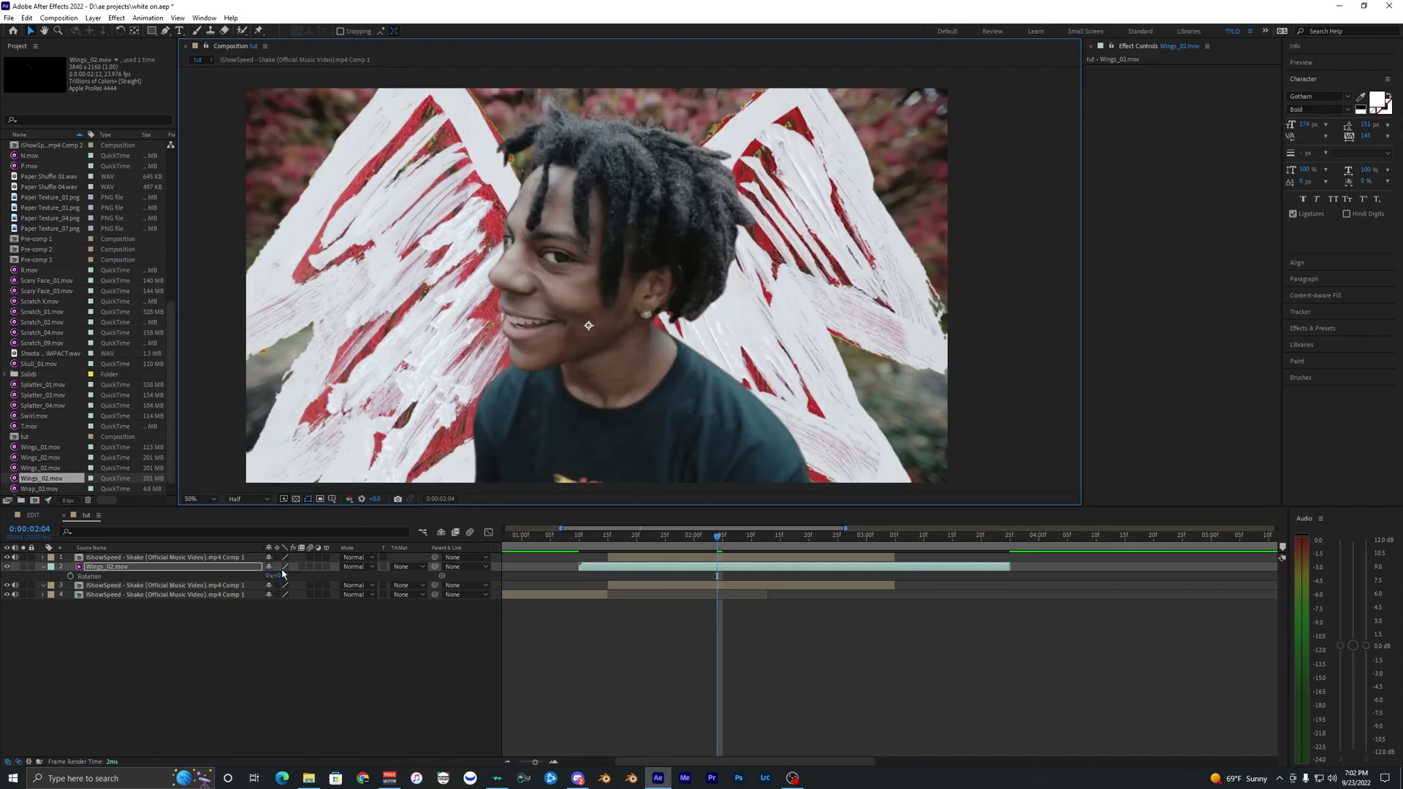
{"action": "left_click_drag", "start_coordinate": [278, 577], "coordinate": [281, 578]}
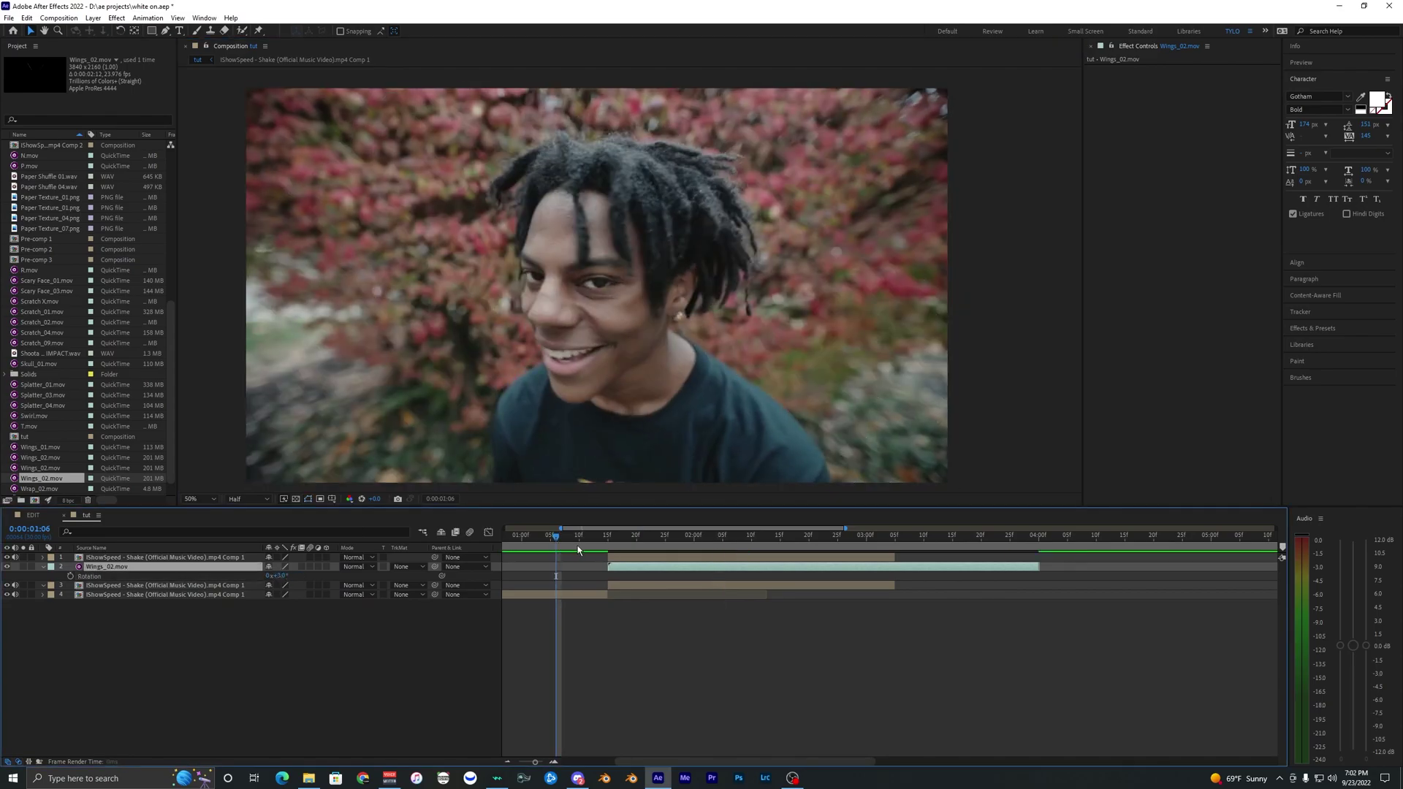
Preview the painted wings animation behind the man during the freeze frame
{"action": "key", "text": "space"}
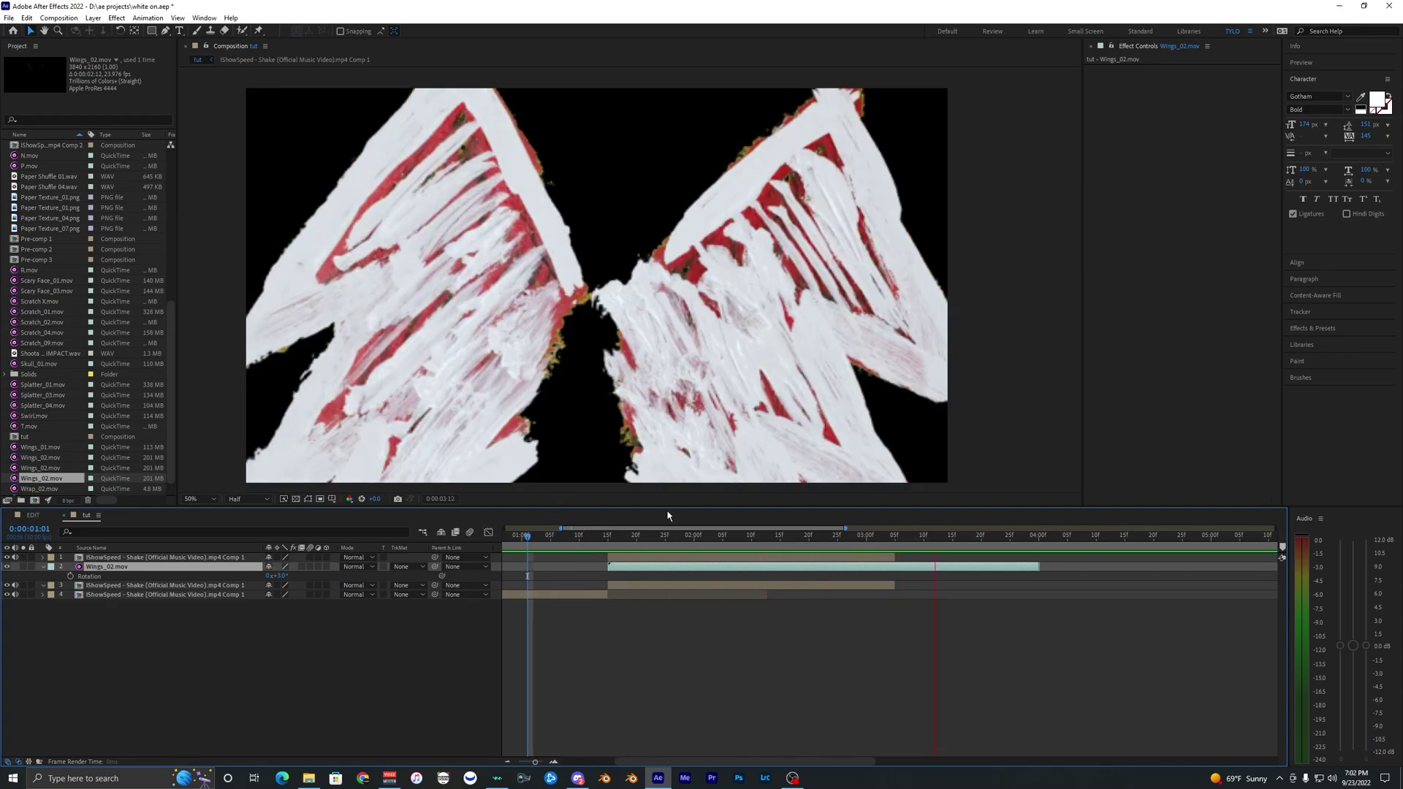
{"action": "key", "text": "space"}
{"action": "left_click_drag", "start_coordinate": [611, 539], "coordinate": [614, 544]}
{"action": "key", "text": "space"}
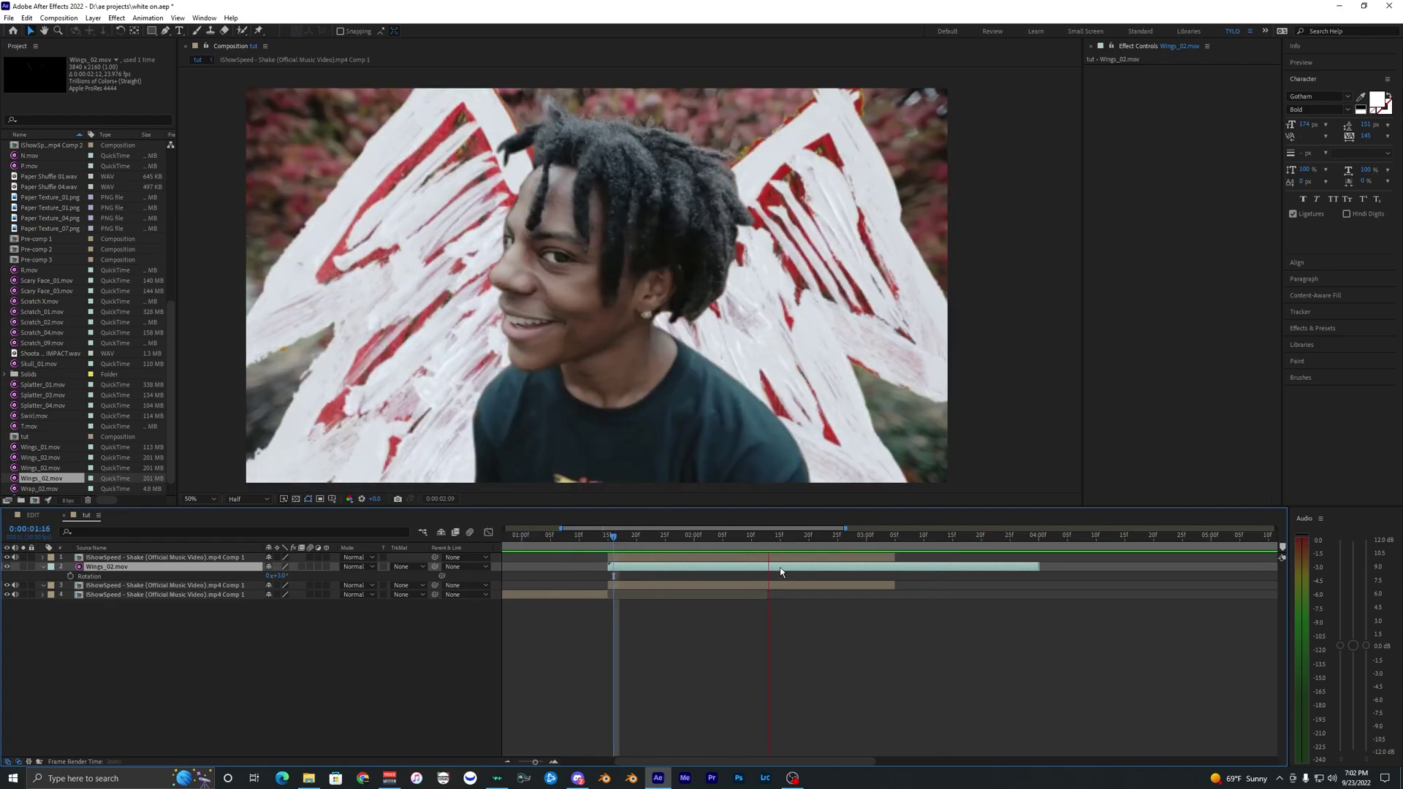
Trim the wings clip to the end of the frozen segment and save the project
{"action": "key", "text": "space"}
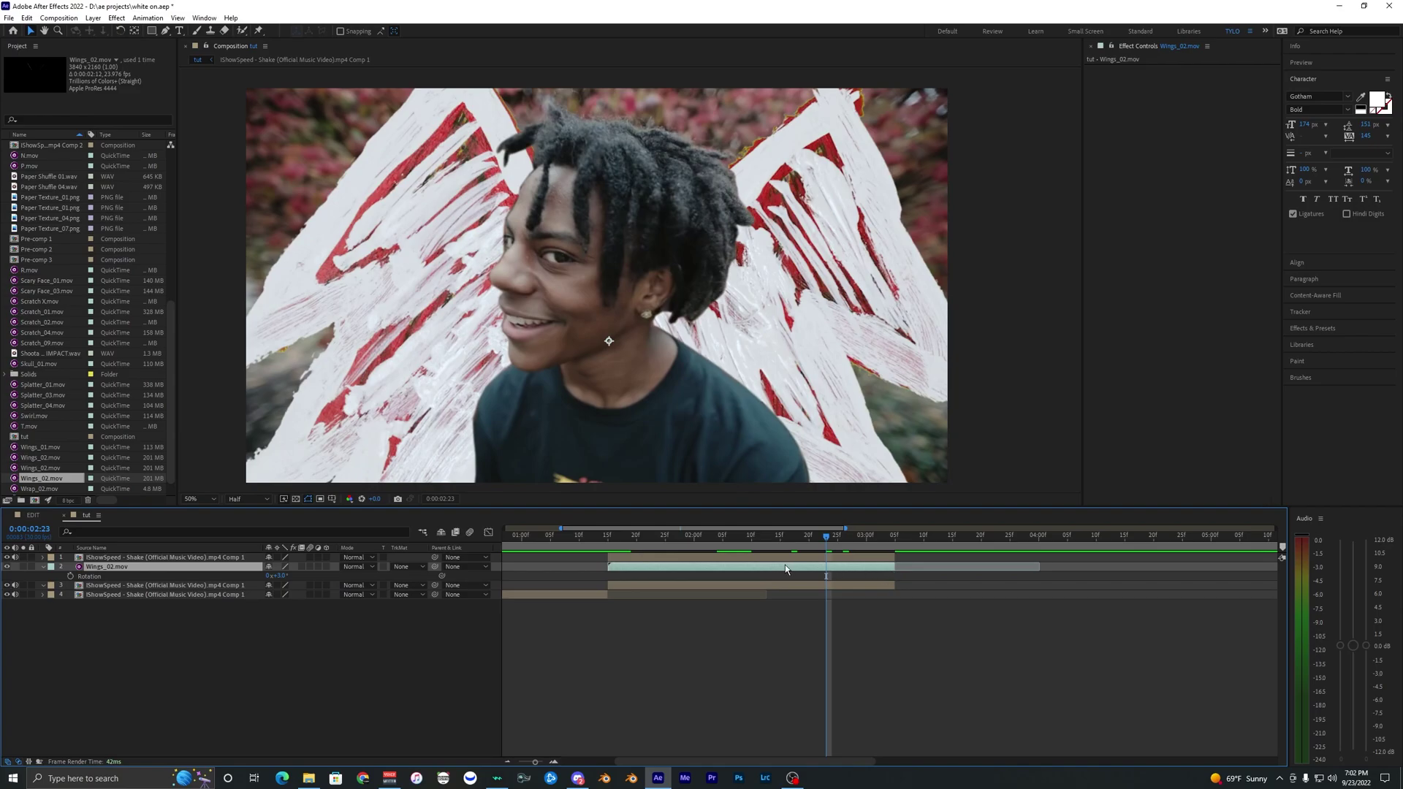
{"action": "key", "text": "r"}
{"action": "left_click_drag", "start_coordinate": [608, 538], "coordinate": [817, 561]}
{"action": "left_click", "coordinate": [814, 576]}
{"action": "key", "text": "ctrl+s"}
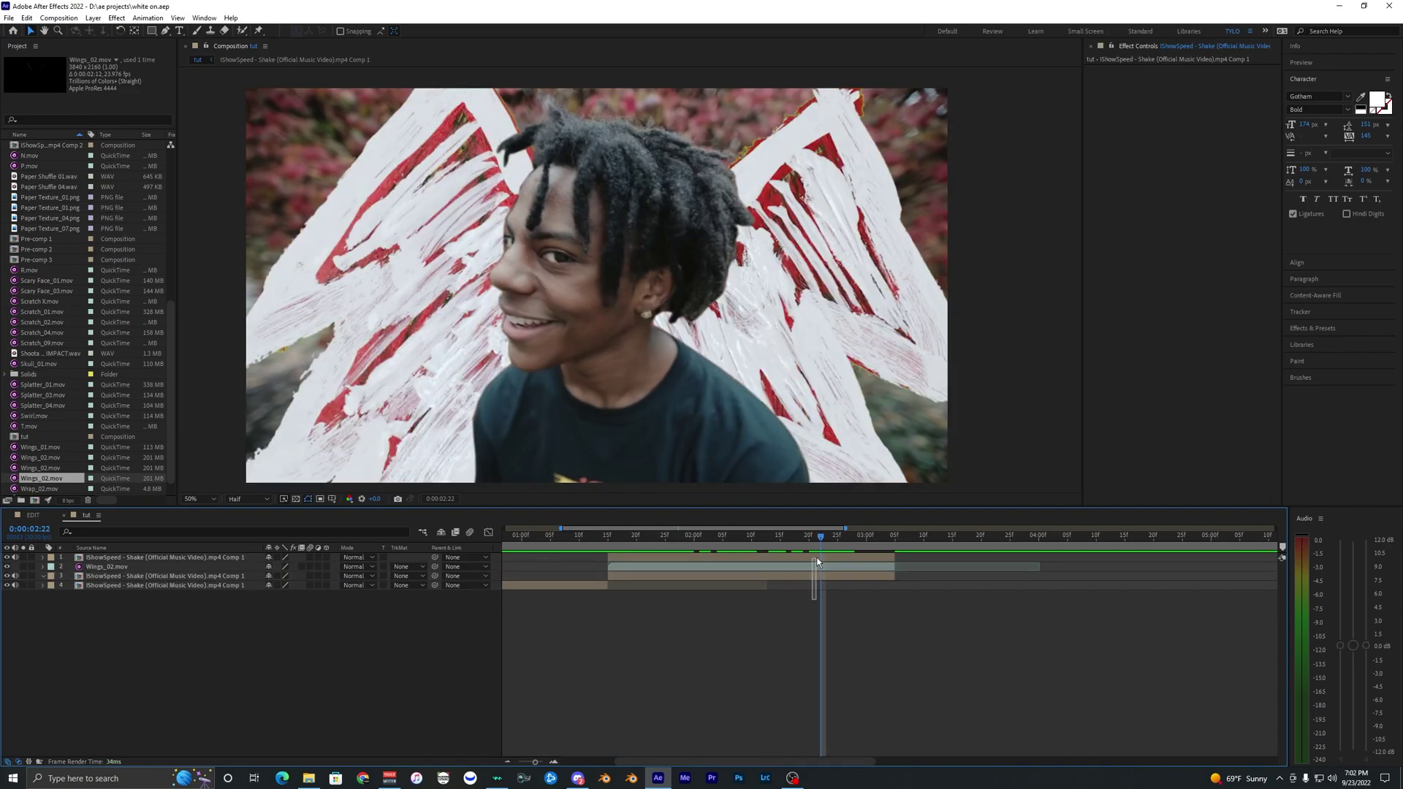
Add Horns_02.mov from the Objects folder to the composition above the masked cutout layer
{"action": "left_click", "coordinate": [827, 558]}
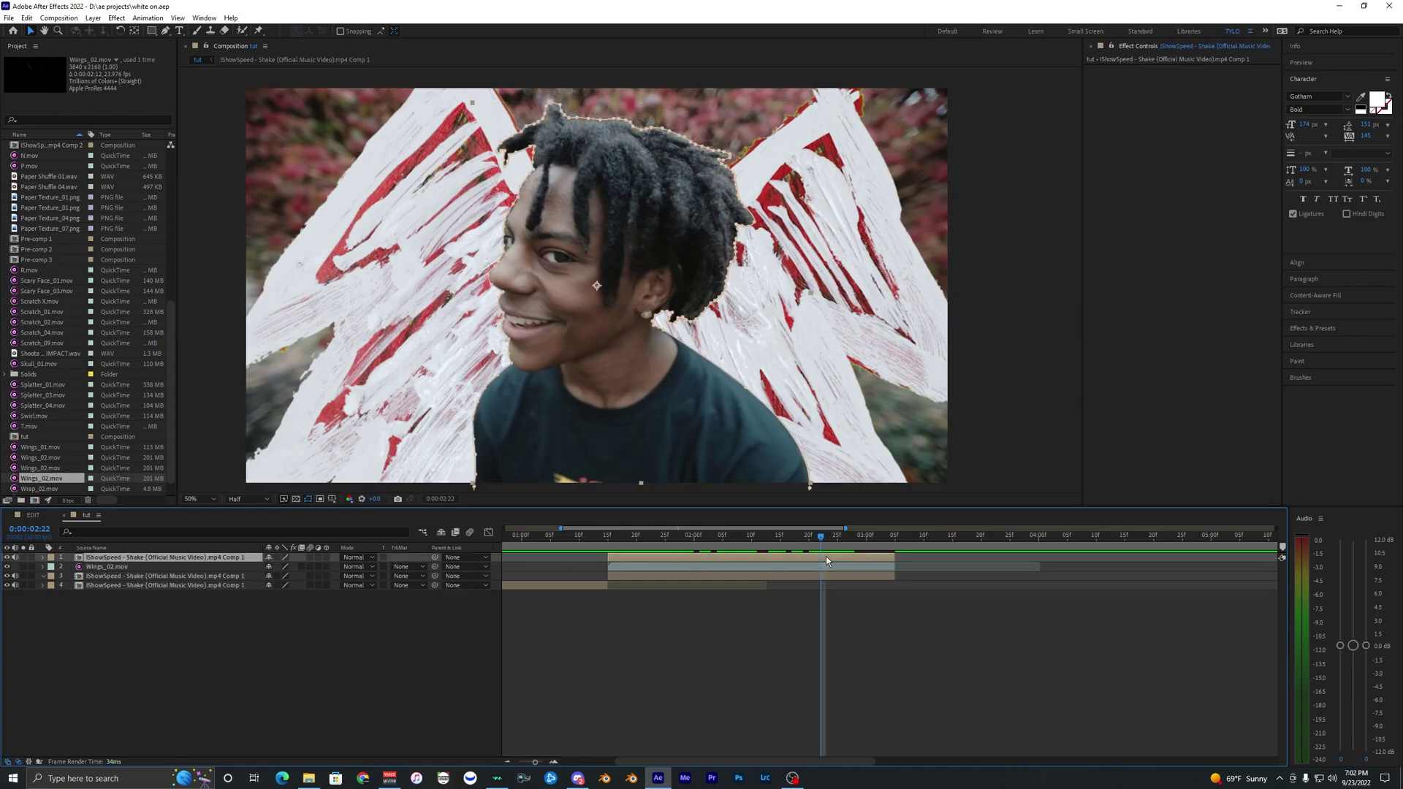
{"action": "left_click", "coordinate": [303, 782]}
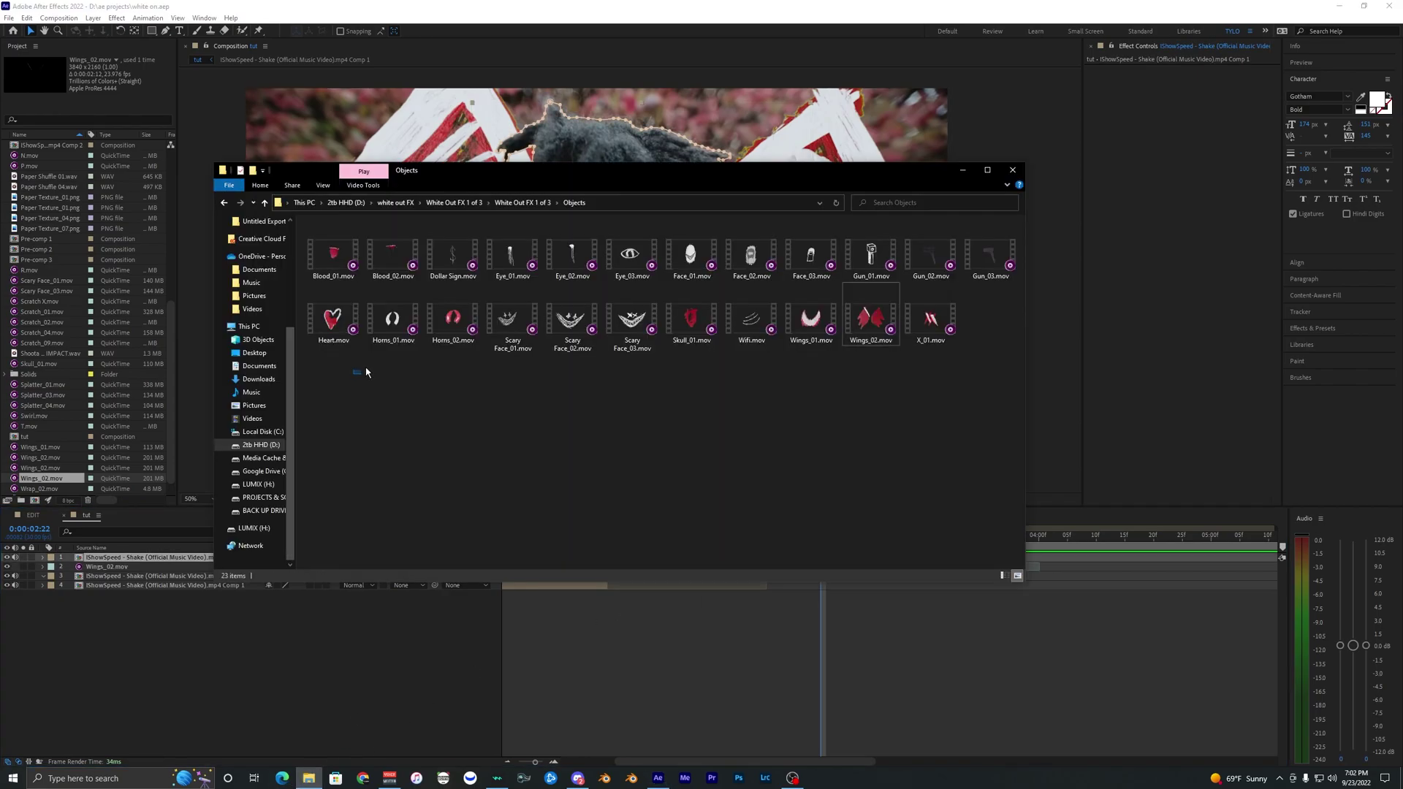
{"action": "left_click_drag", "start_coordinate": [354, 378], "coordinate": [621, 322]}
{"action": "left_click", "coordinate": [626, 377]}
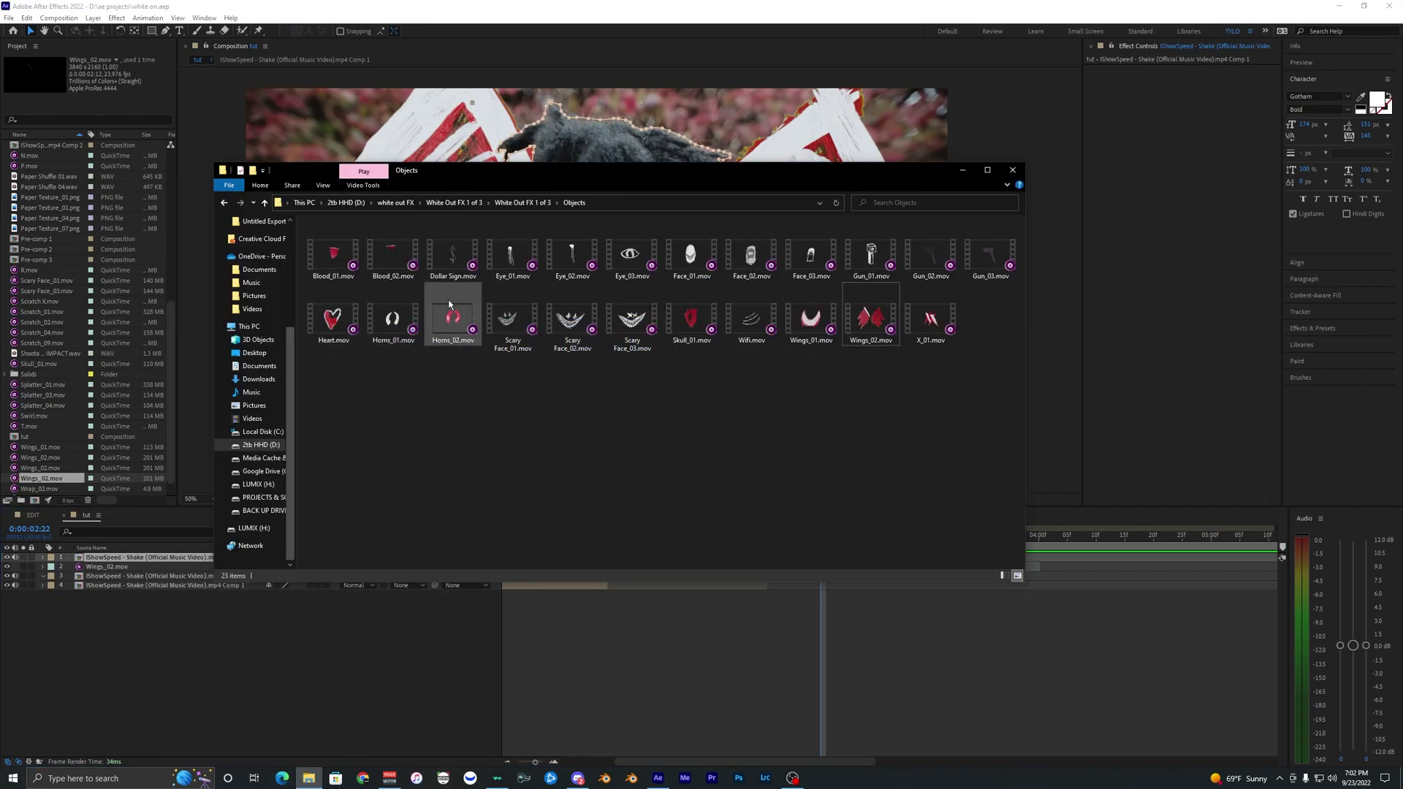
{"action": "left_click", "coordinate": [454, 253]}
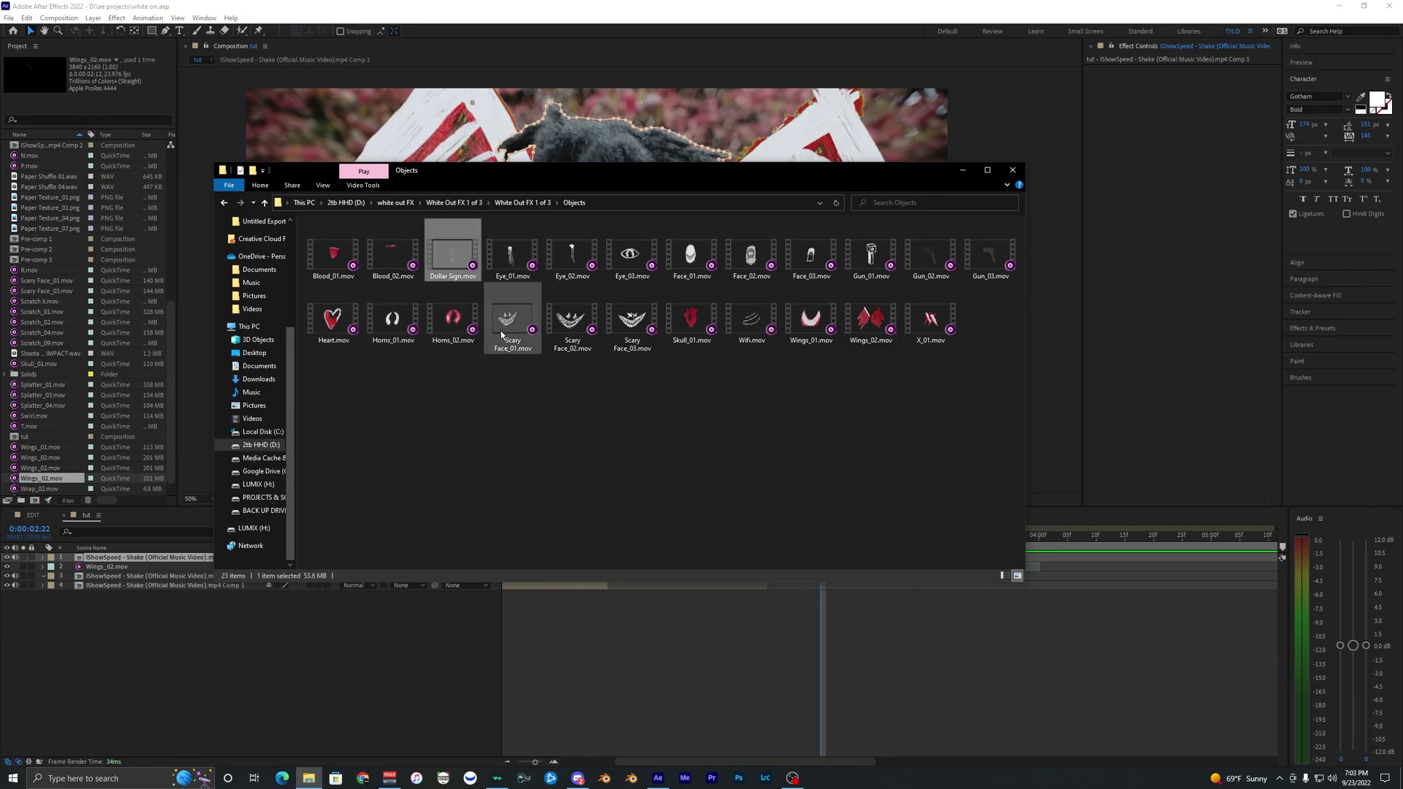
{"action": "left_click", "coordinate": [504, 330]}
{"action": "left_click", "coordinate": [559, 322]}
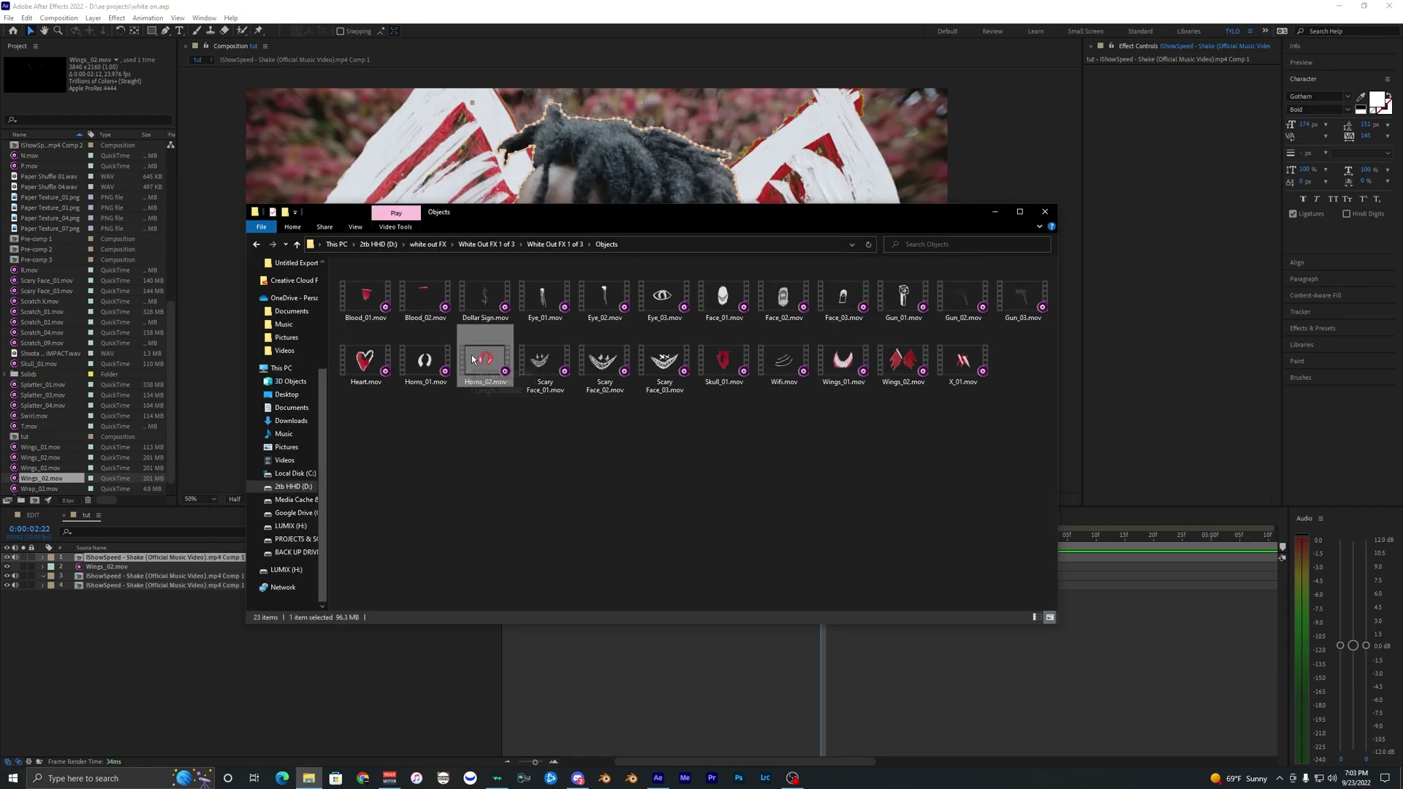
{"action": "left_click_drag", "start_coordinate": [471, 359], "coordinate": [185, 661]}
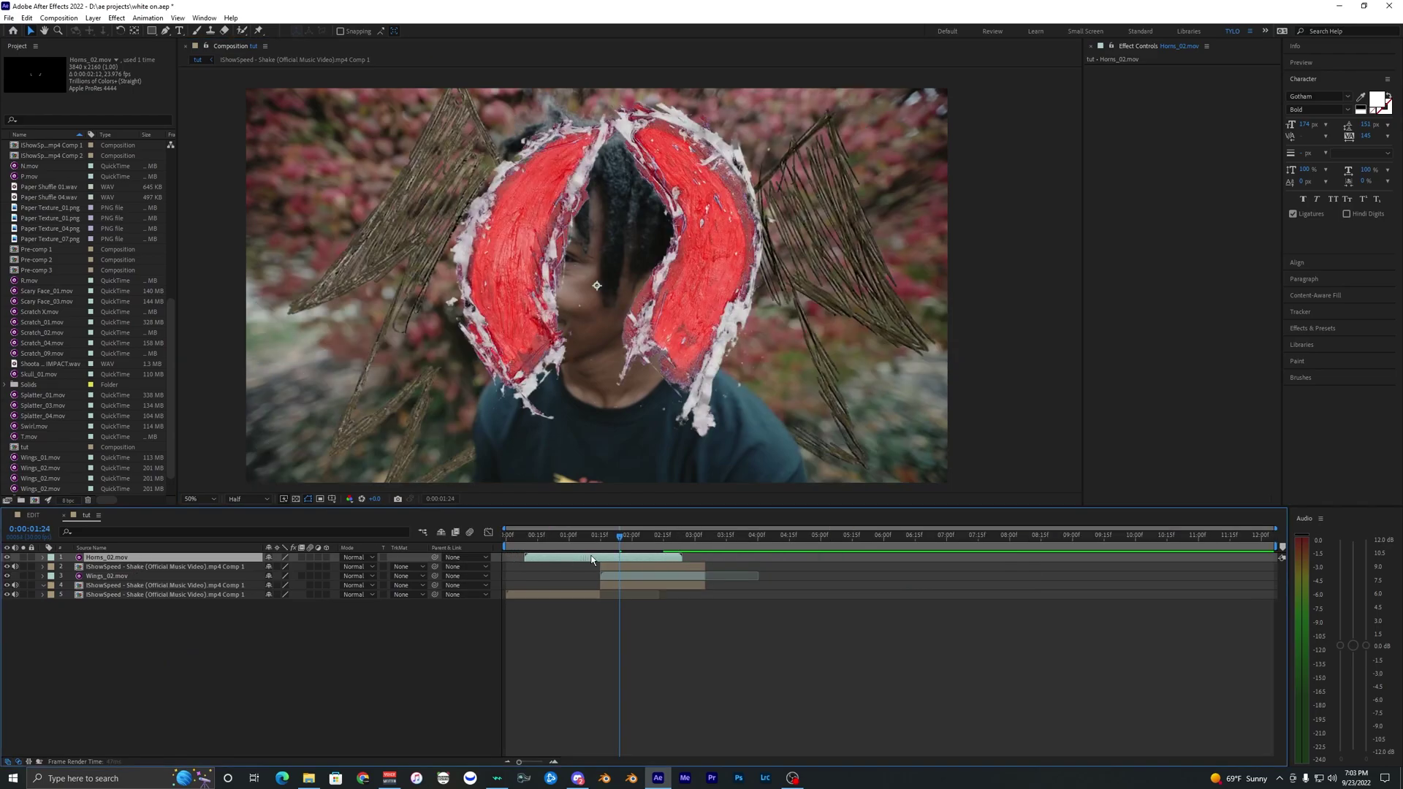
Start the horns clip at the beginning of the freeze and place the horns on the man's head, rotated 10°
{"action": "scroll", "coordinate": [592, 556], "scroll_direction": "up", "scroll_amount": 4}
{"action": "left_click_drag", "start_coordinate": [595, 559], "coordinate": [737, 558]}
{"action": "scroll", "coordinate": [748, 559], "scroll_direction": "down", "scroll_amount": 3}
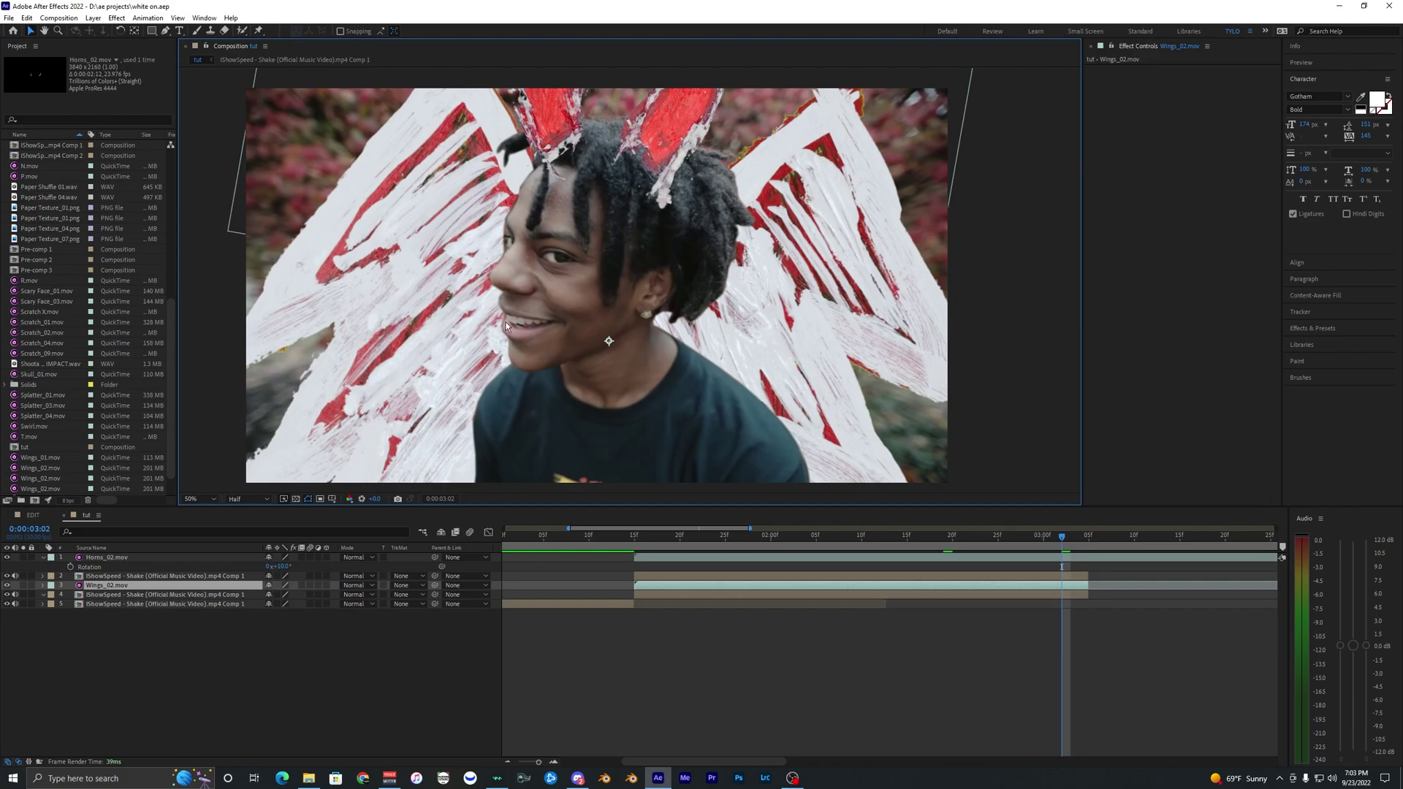
{"action": "left_click", "coordinate": [670, 648]}
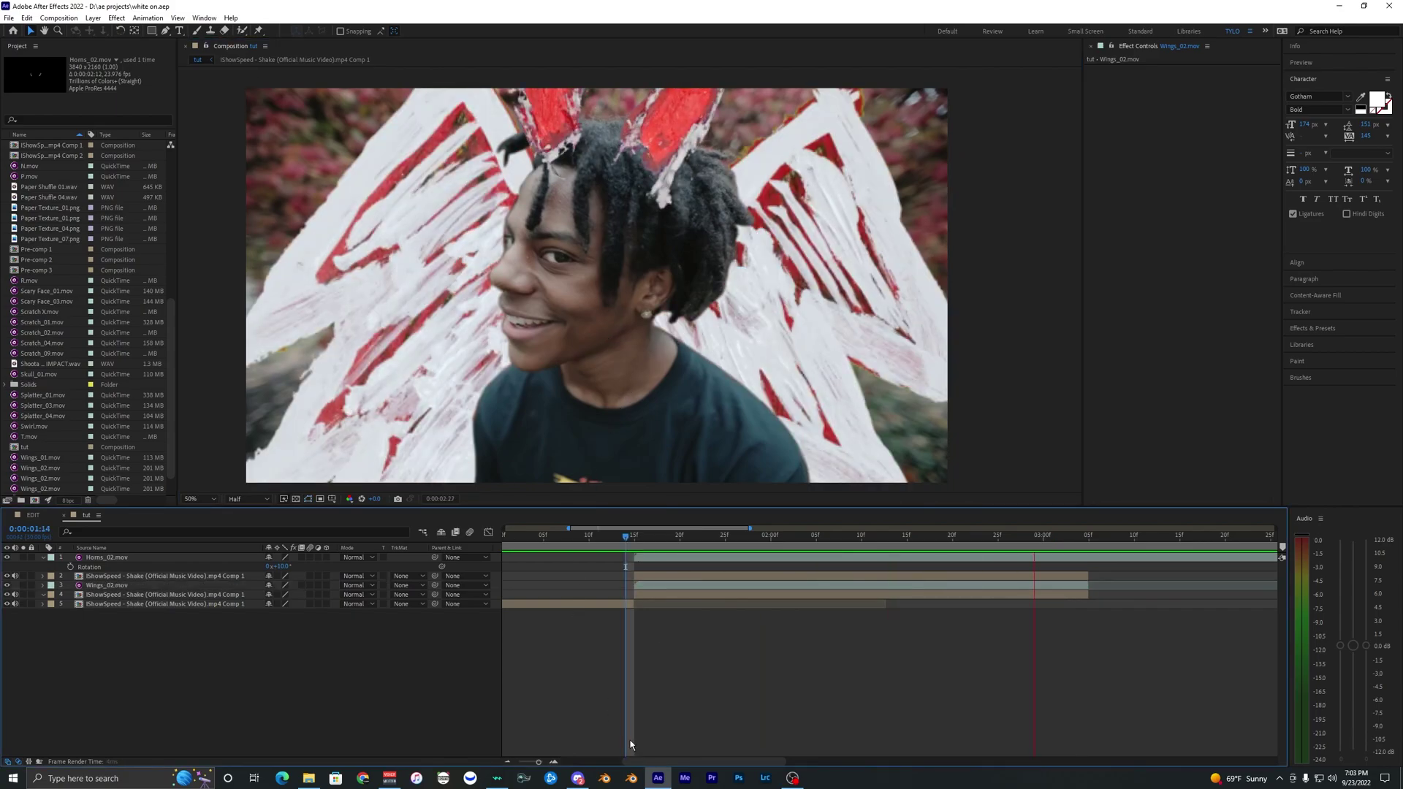
{"action": "key", "text": "space"}
Add Splatter_01.mov from the White Out FX 2 of 3 Paint folder as the top layer of the composition
{"action": "left_click", "coordinate": [309, 778]}
{"action": "left_click", "coordinate": [514, 470]}
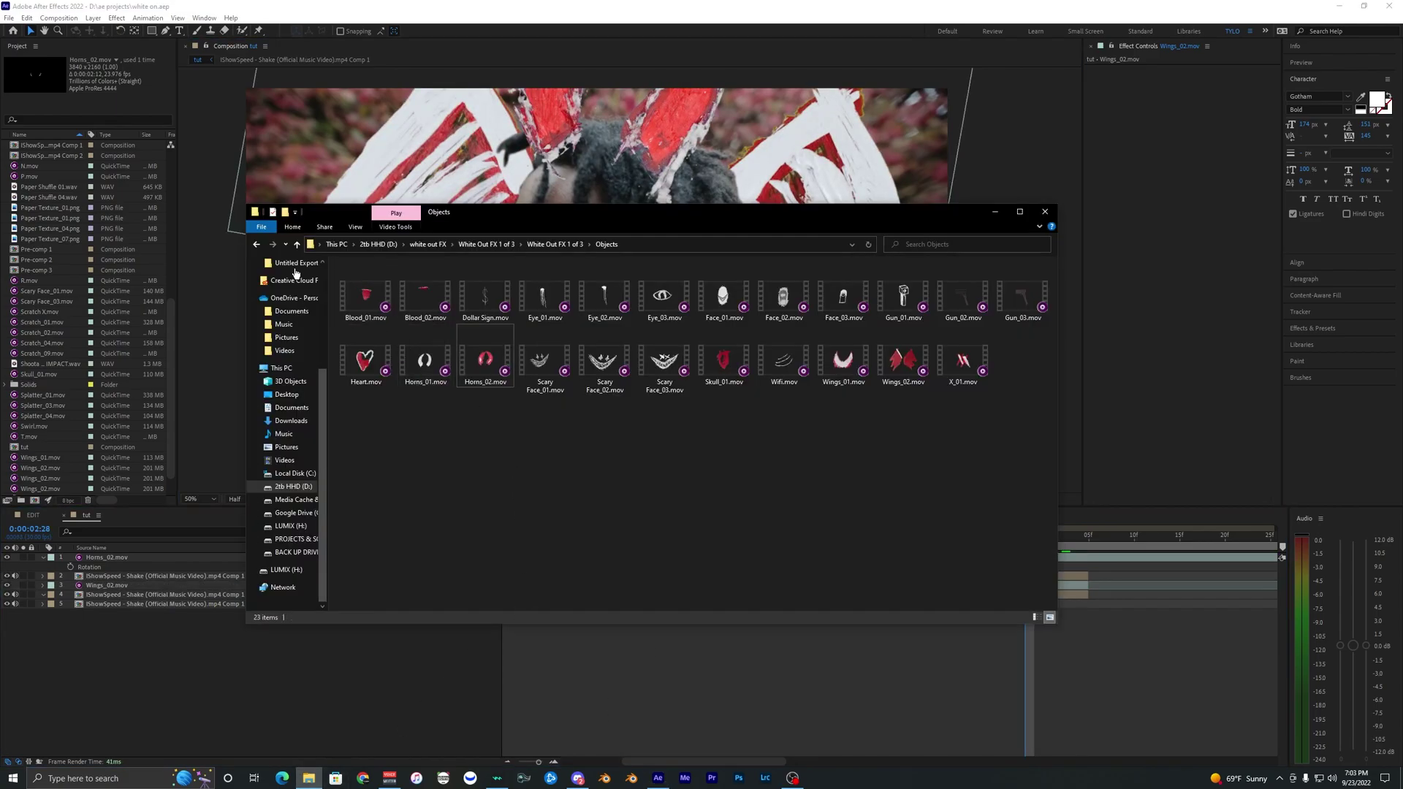
{"action": "left_click", "coordinate": [255, 245]}
{"action": "left_click", "coordinate": [256, 247]}
{"action": "double_click", "coordinate": [393, 292]}
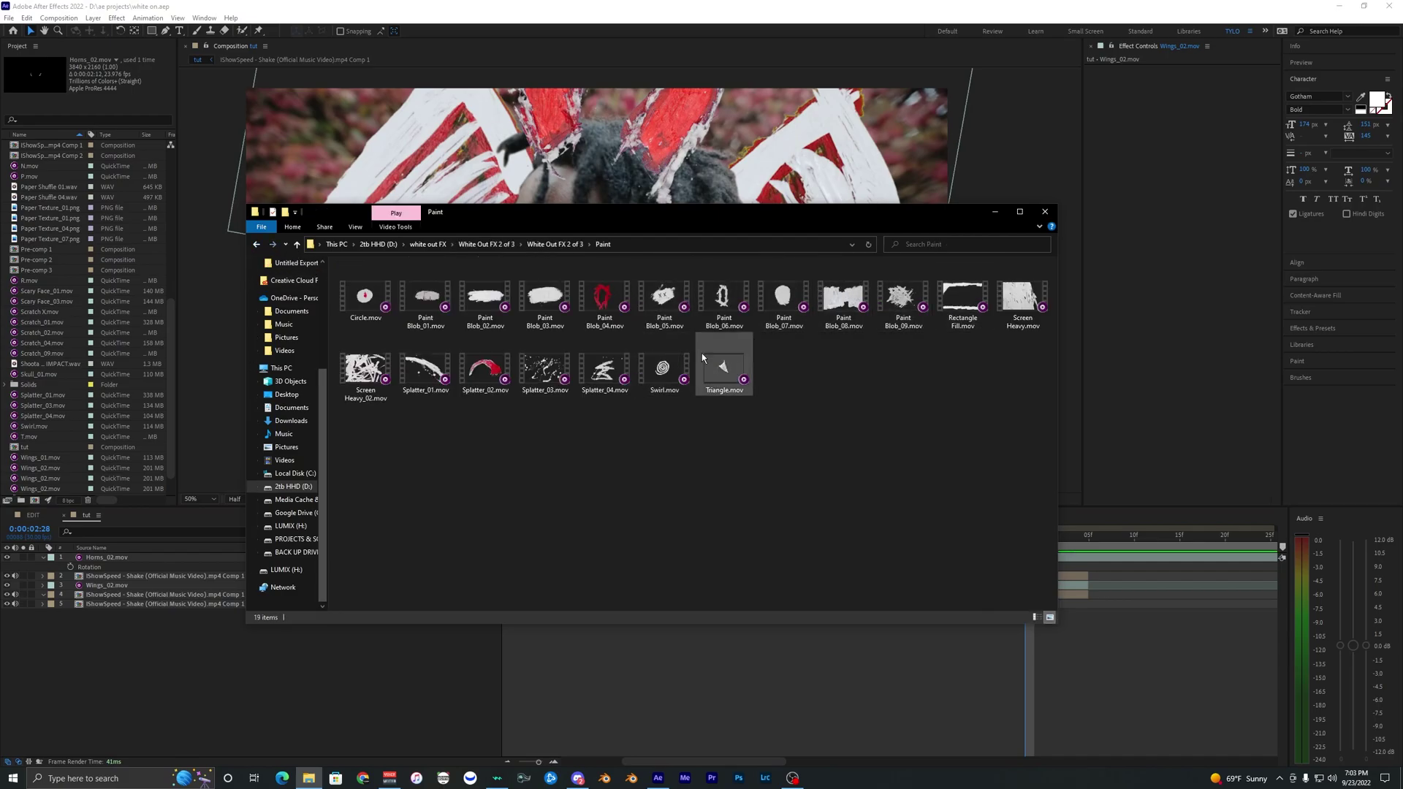
{"action": "left_click_drag", "start_coordinate": [441, 361], "coordinate": [128, 665]}
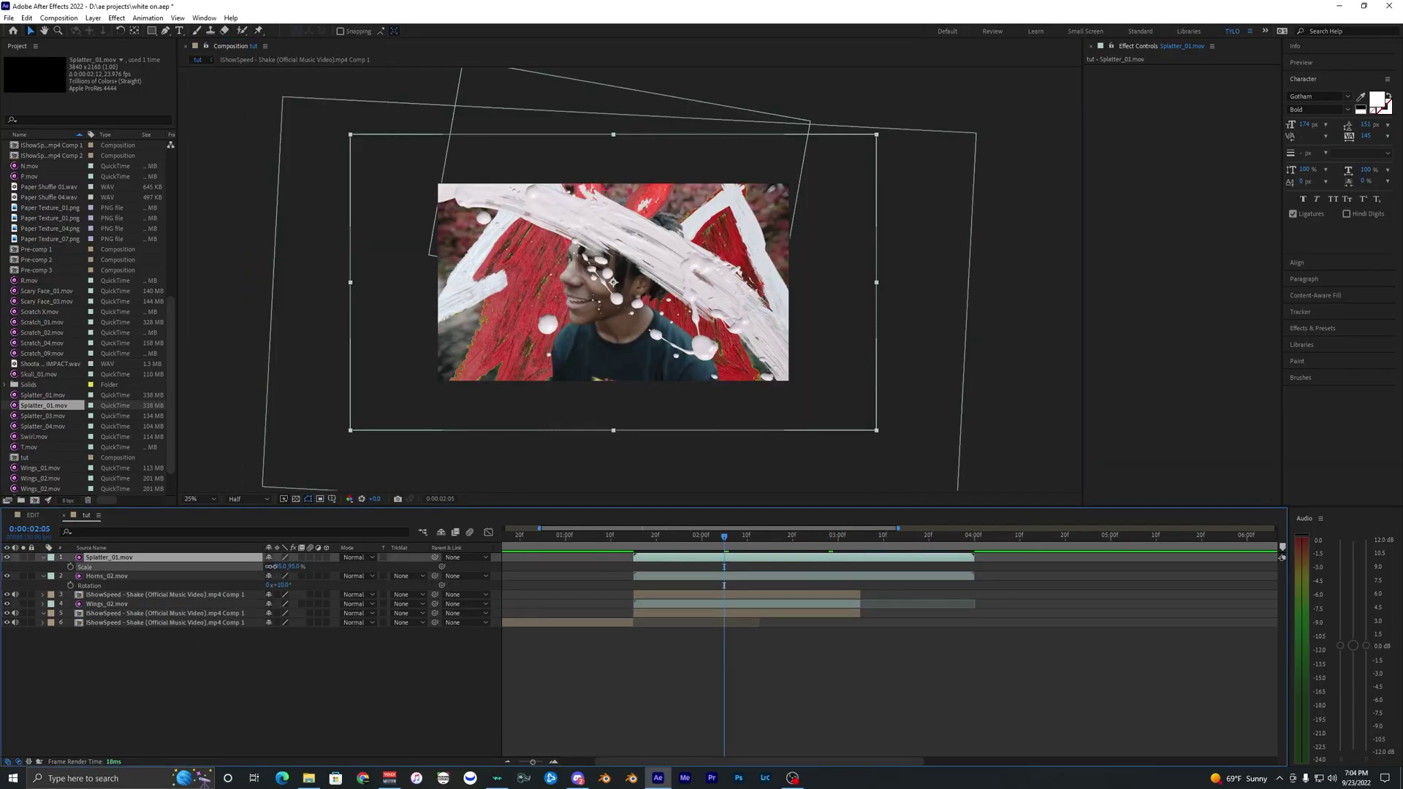
Scale the splatter to 99%, move it to the upper right of the frame and preview it from before the freeze
{"action": "left_click_drag", "start_coordinate": [272, 567], "coordinate": [258, 567]}
{"action": "left_click_drag", "start_coordinate": [534, 351], "coordinate": [642, 292]}
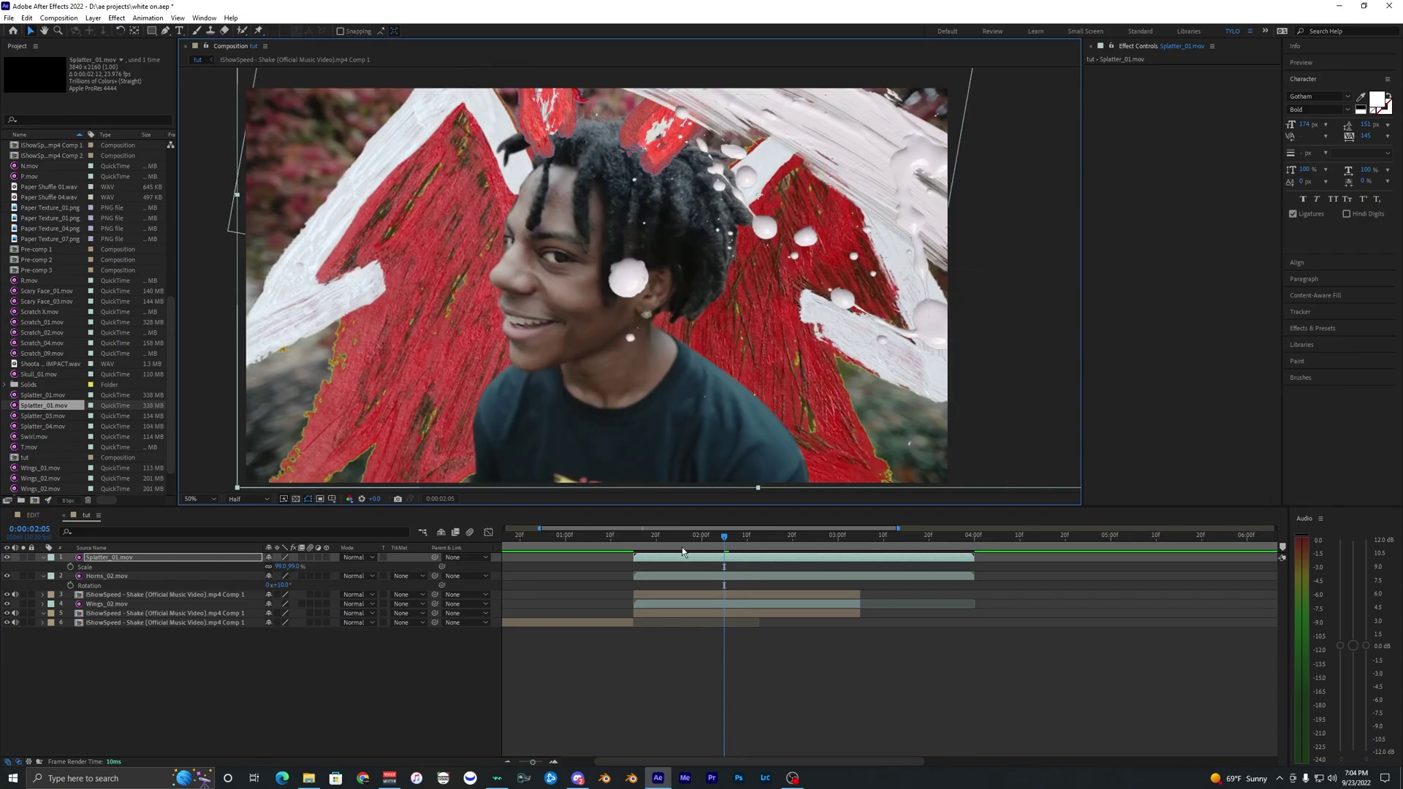
{"action": "left_click_drag", "start_coordinate": [684, 552], "coordinate": [607, 545]}
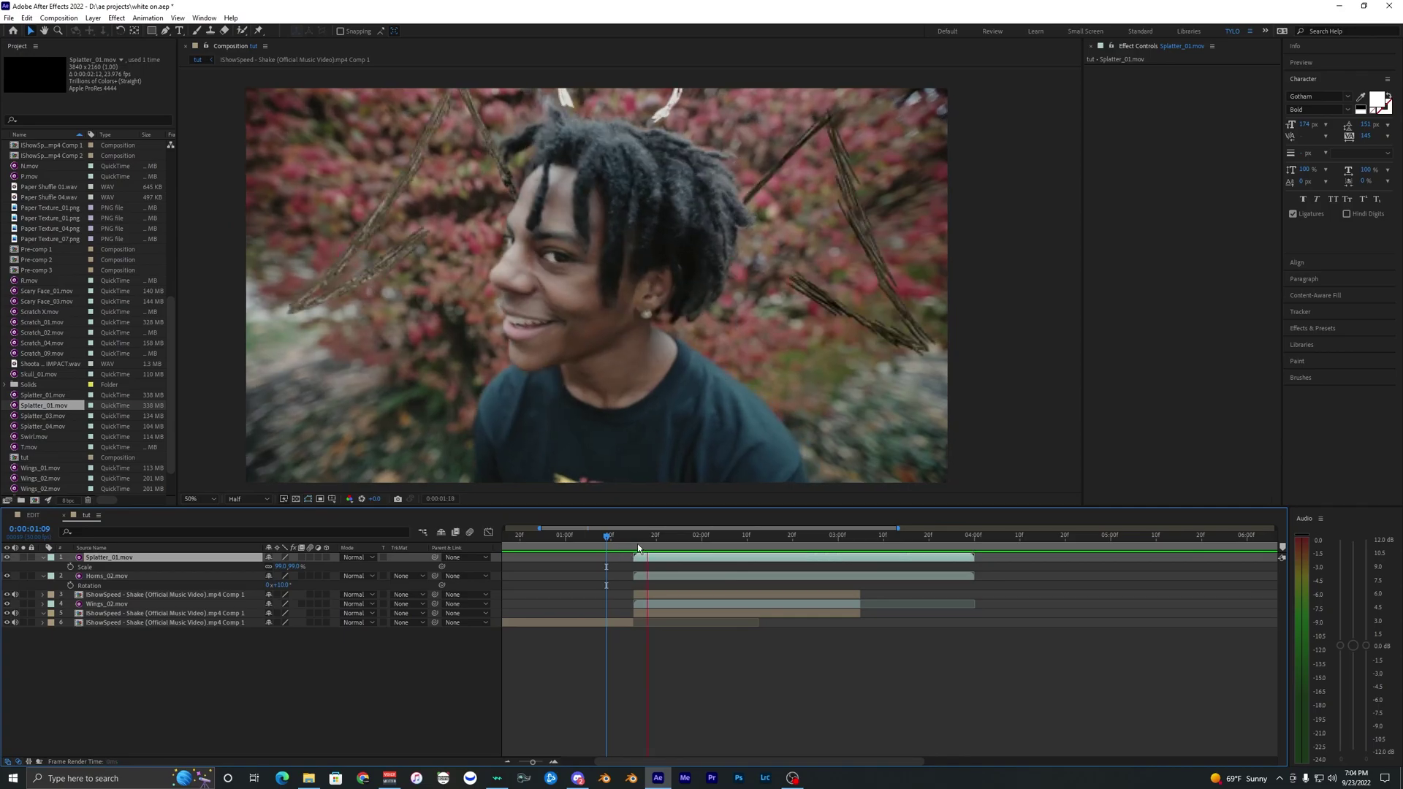
Delay the splatter clip's start to about 10 frames after the freeze begins, previewing its timing
{"action": "key", "text": "space"}
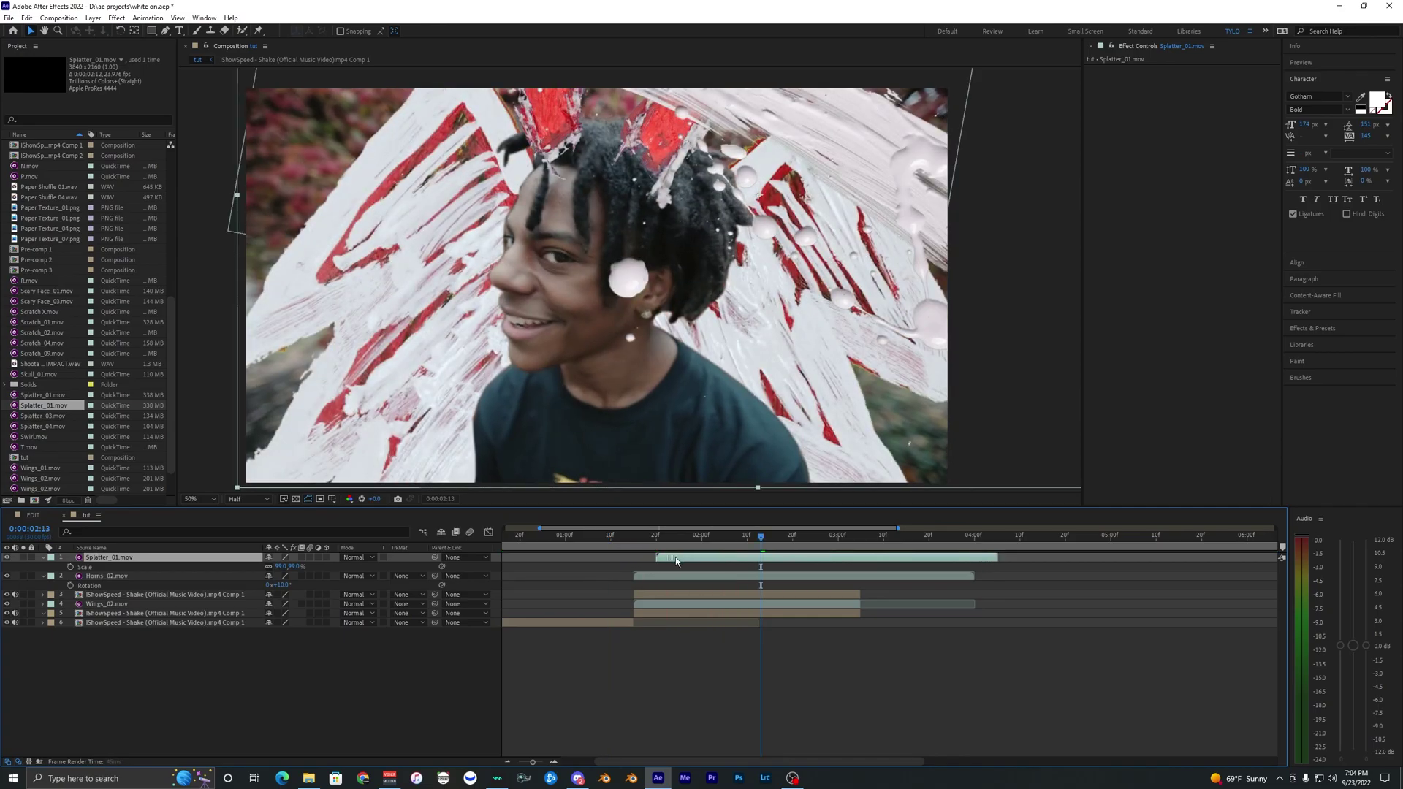
{"action": "left_click", "coordinate": [597, 538]}
{"action": "key", "text": "space"}
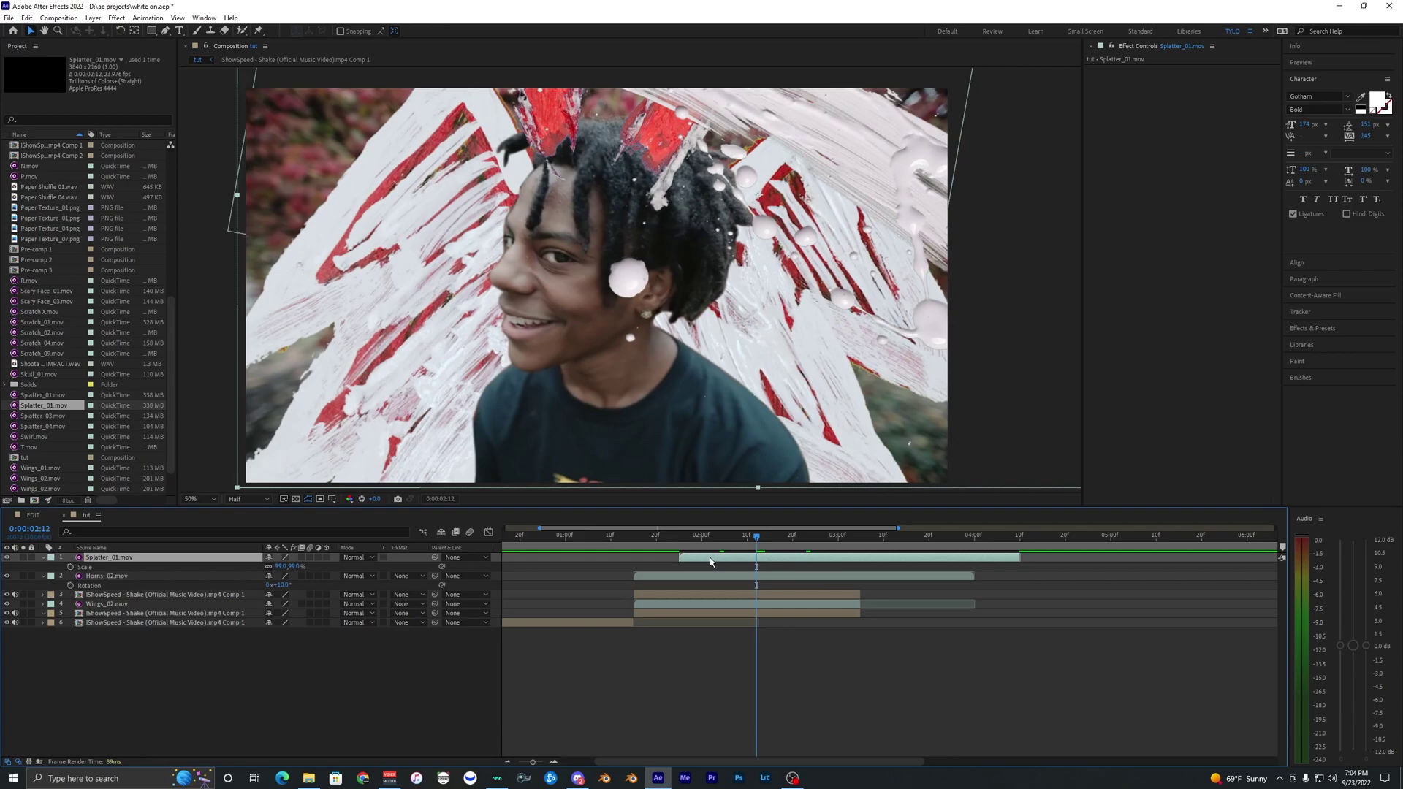
Duplicate the splatter layer and start the copy about 14 frames after the original
{"action": "key", "text": "ctrl+d"}
{"action": "left_click_drag", "start_coordinate": [753, 562], "coordinate": [771, 561]}
{"action": "left_click", "coordinate": [788, 538]}
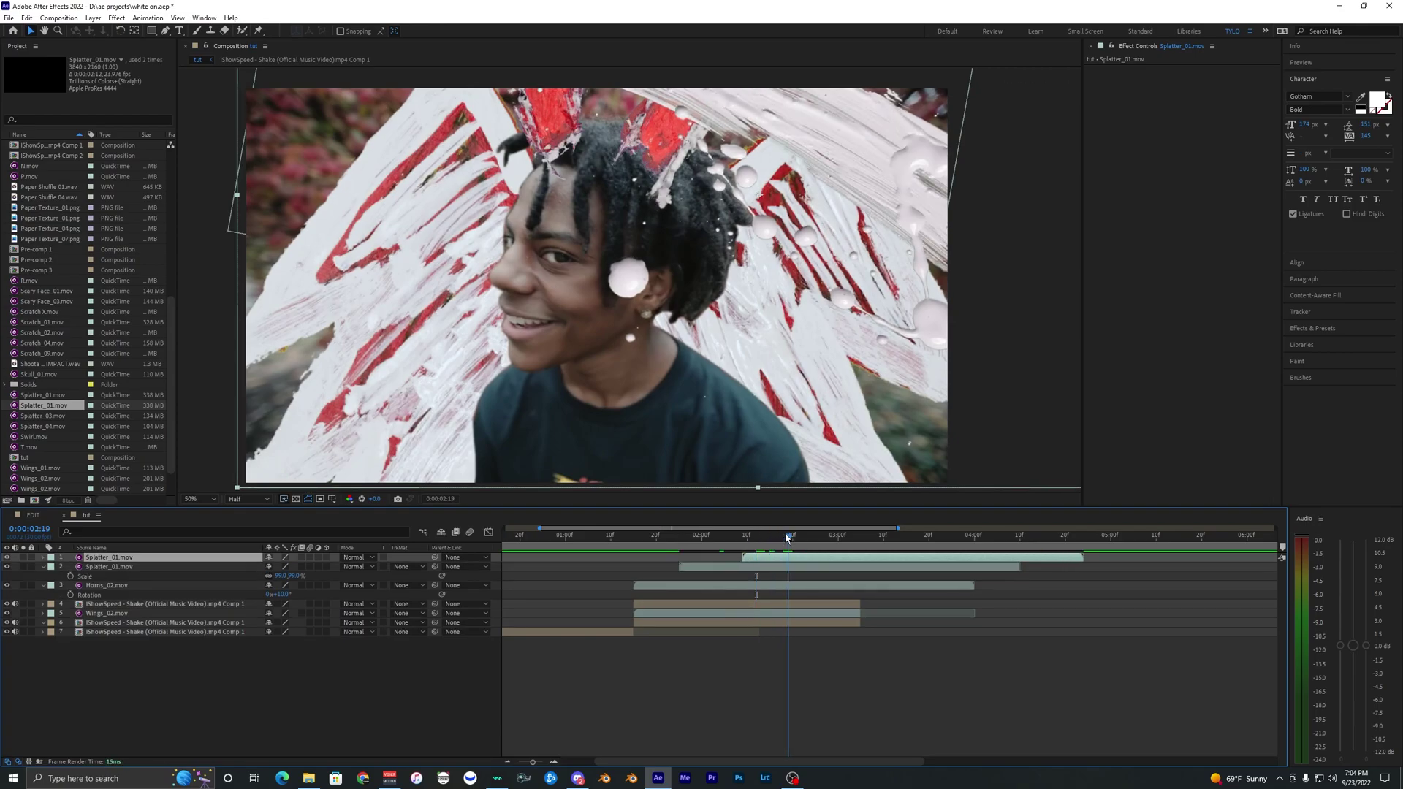
Rotate the duplicated splatter into the lower-left corner of the frame, scale it to 73% and save the project
{"action": "left_click_drag", "start_coordinate": [806, 170], "coordinate": [560, 412]}
{"action": "key", "text": "r"}
{"action": "left_click_drag", "start_coordinate": [281, 567], "coordinate": [388, 579]}
{"action": "left_click_drag", "start_coordinate": [488, 316], "coordinate": [381, 353]}
{"action": "key", "text": "s"}
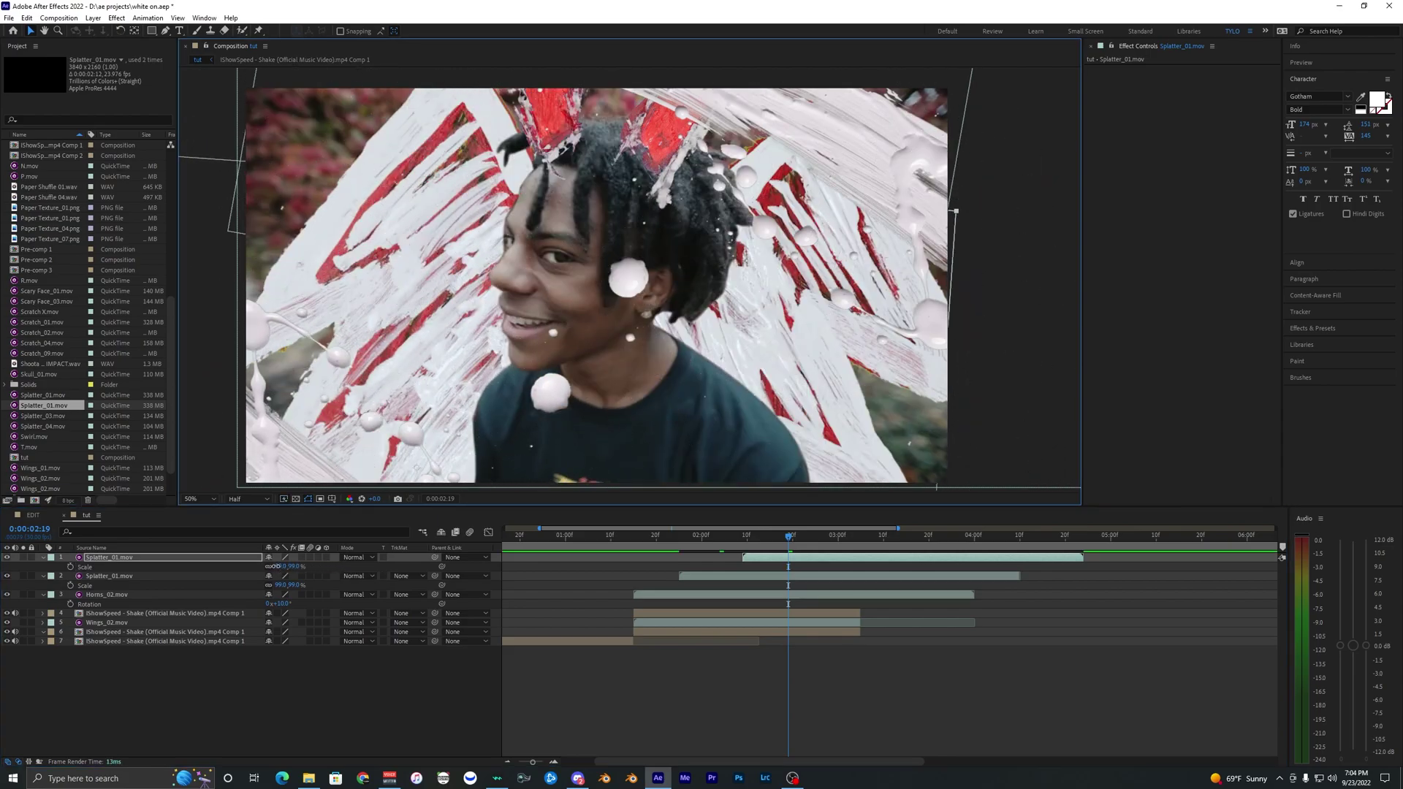
{"action": "left_click_drag", "start_coordinate": [280, 567], "coordinate": [262, 568]}
{"action": "key", "text": "ctrl+s"}
Apply the Tint effect to the duplicated splatter and map white to red F90000
{"action": "left_click_drag", "start_coordinate": [722, 539], "coordinate": [788, 544]}
{"action": "left_click", "coordinate": [1313, 331]}
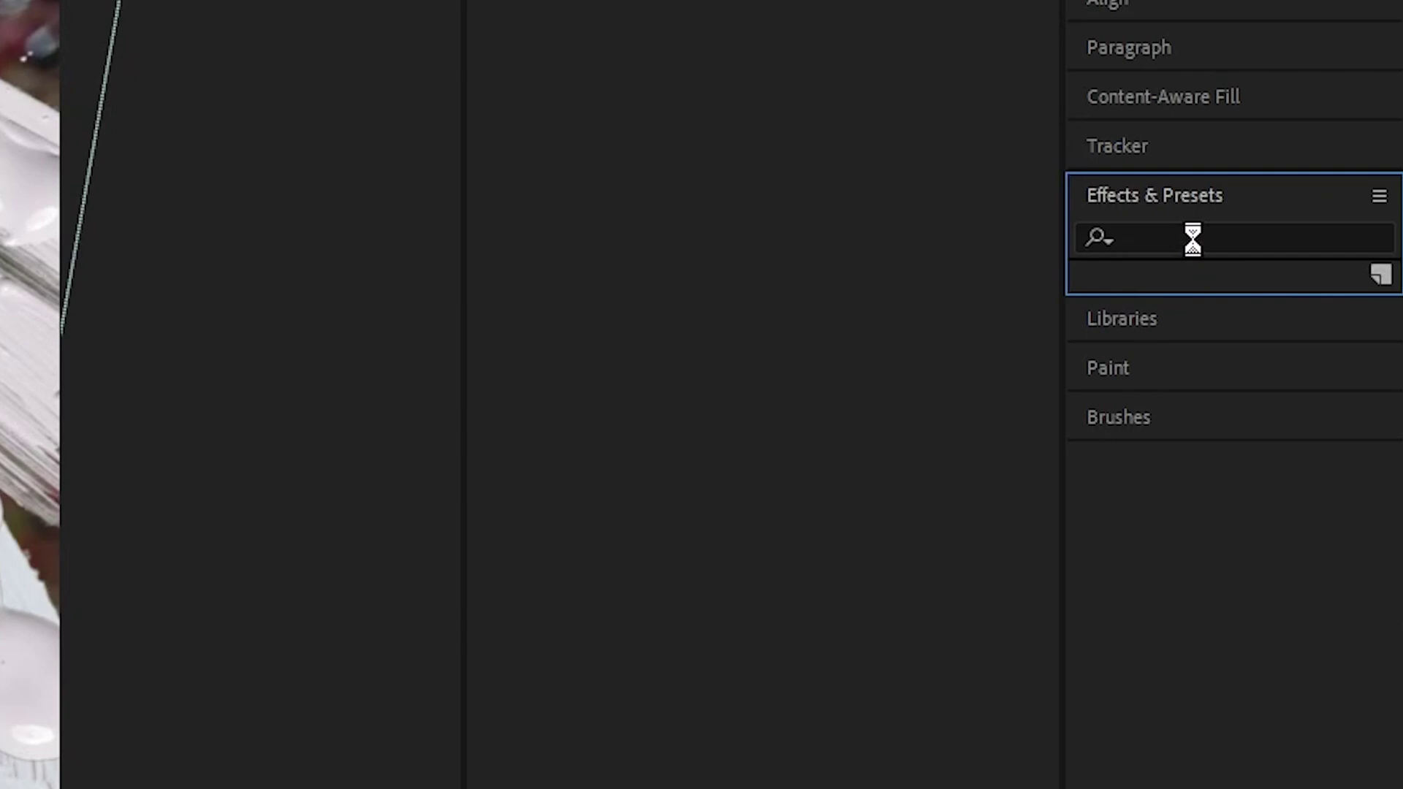
{"action": "left_click", "coordinate": [1193, 239]}
{"action": "type", "text": "tint"}
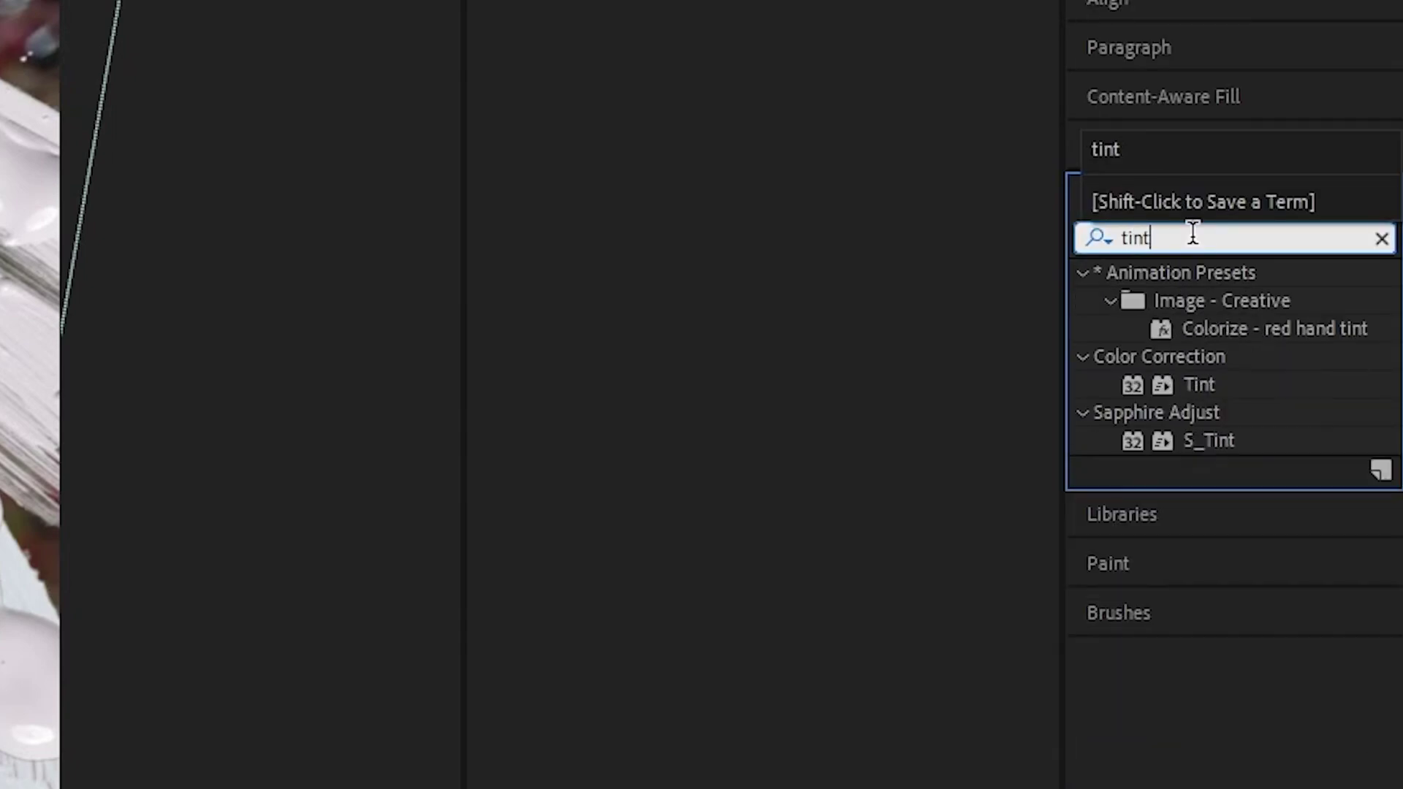
{"action": "left_click_drag", "start_coordinate": [1199, 385], "coordinate": [805, 343]}
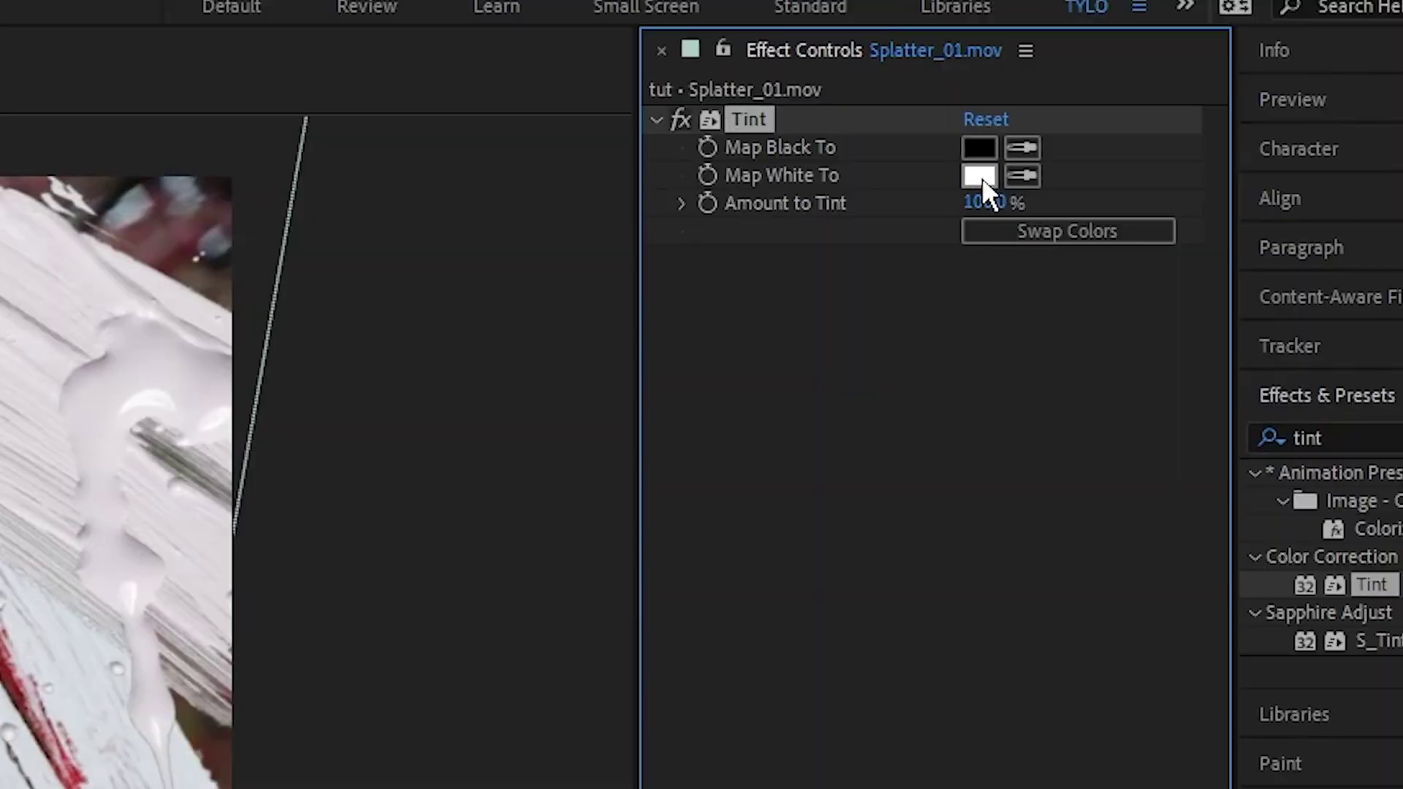
{"action": "left_click", "coordinate": [980, 175]}
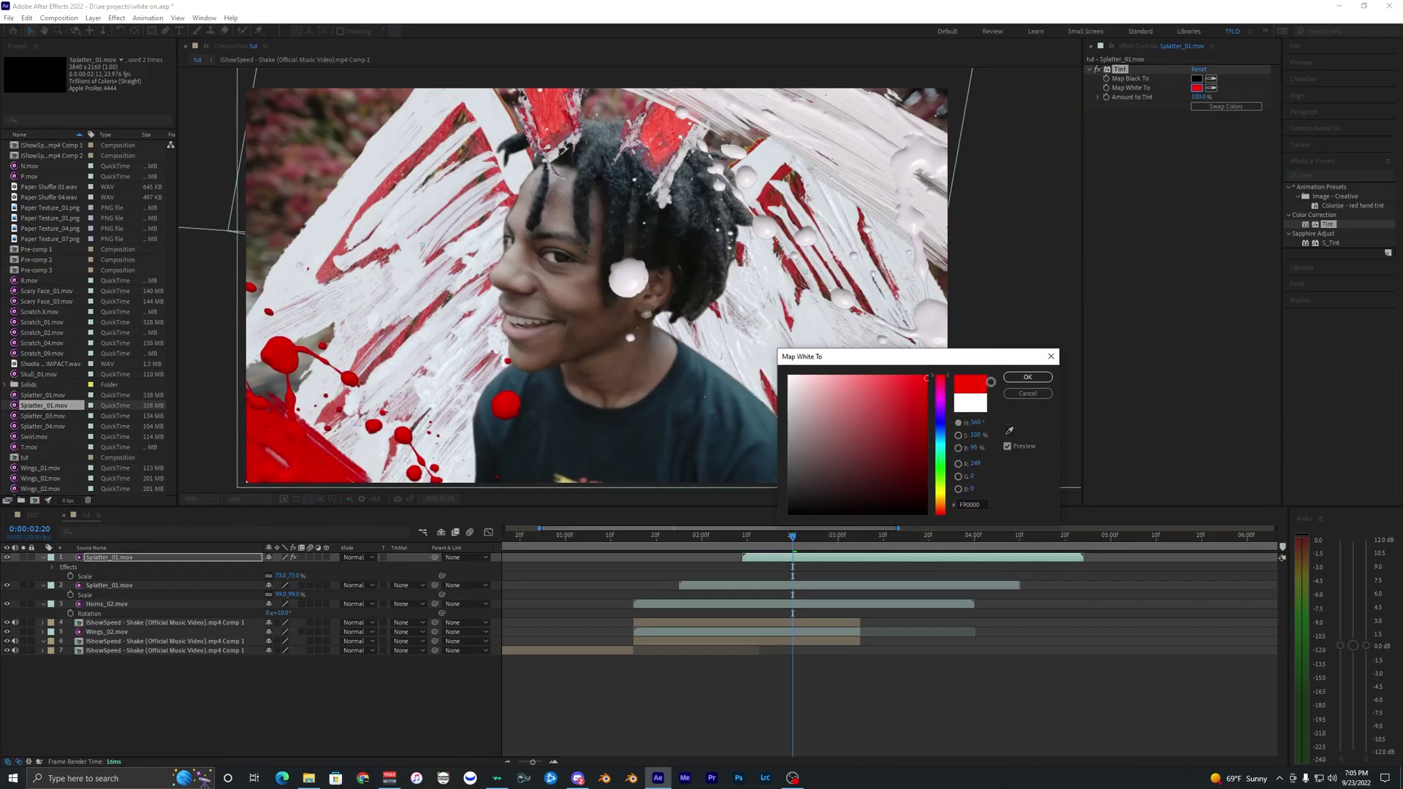
{"action": "left_click", "coordinate": [1028, 377]}
Start both splatter clips slightly earlier, move the Horns_02.mov layer above them and preview the result
{"action": "key", "text": "space"}
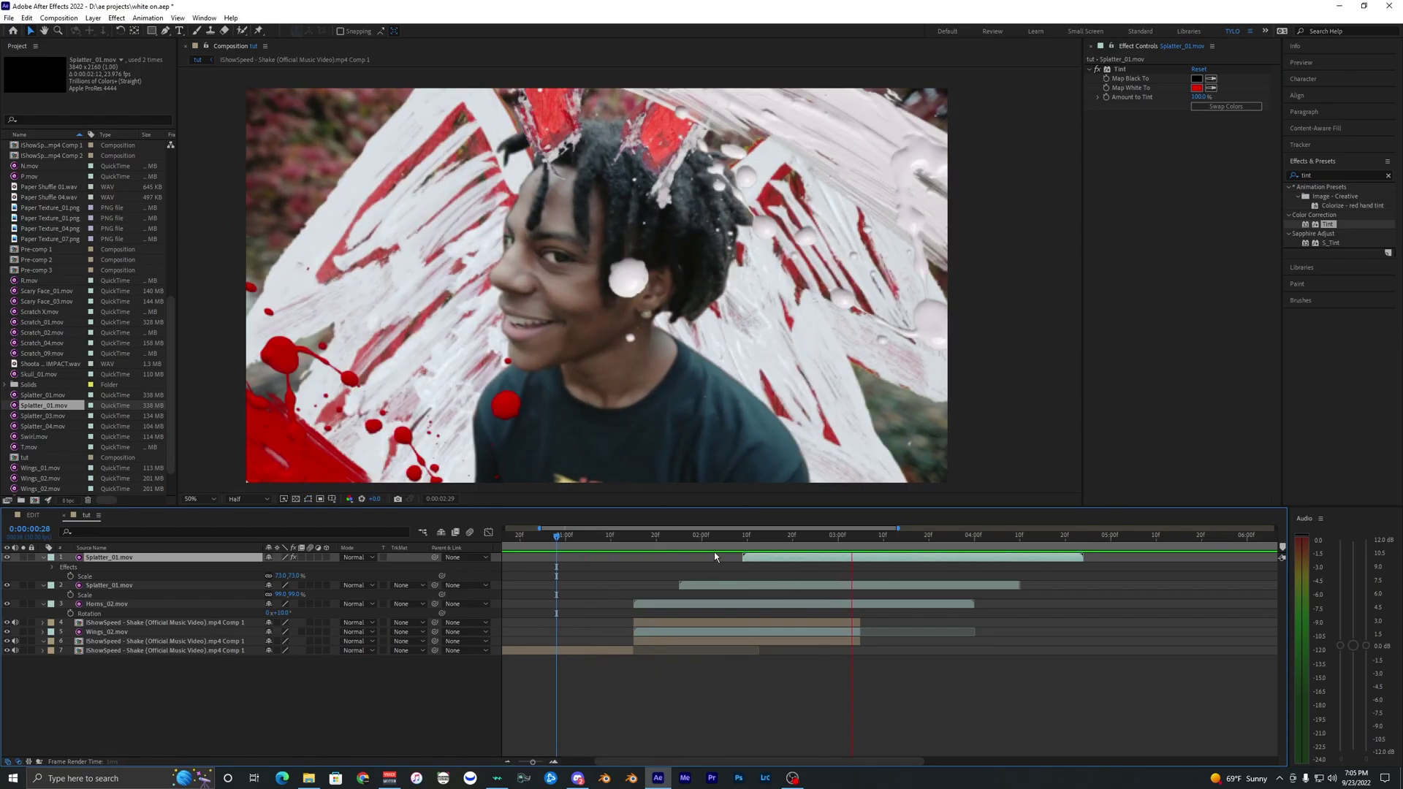
{"action": "key", "text": "space"}
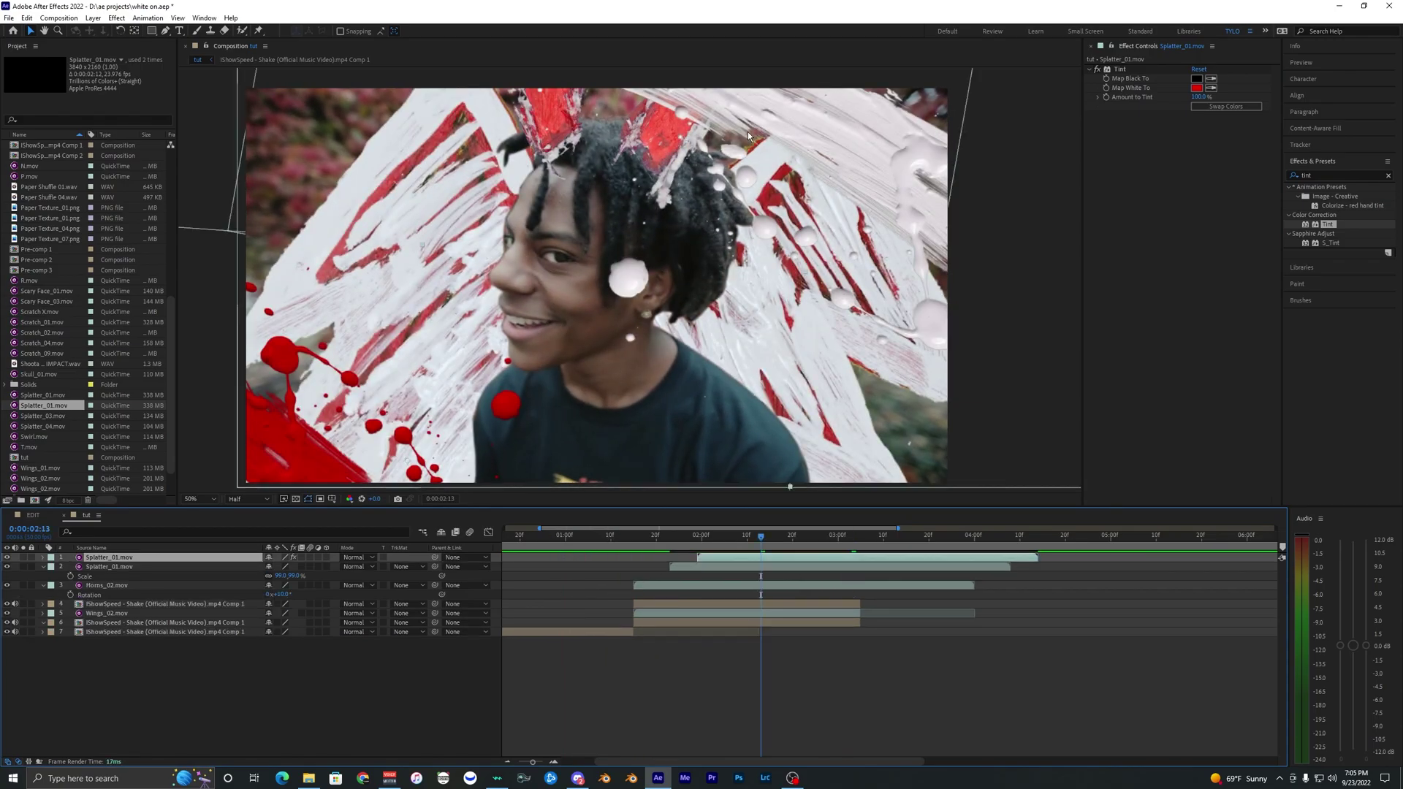
{"action": "left_click", "coordinate": [120, 565]}
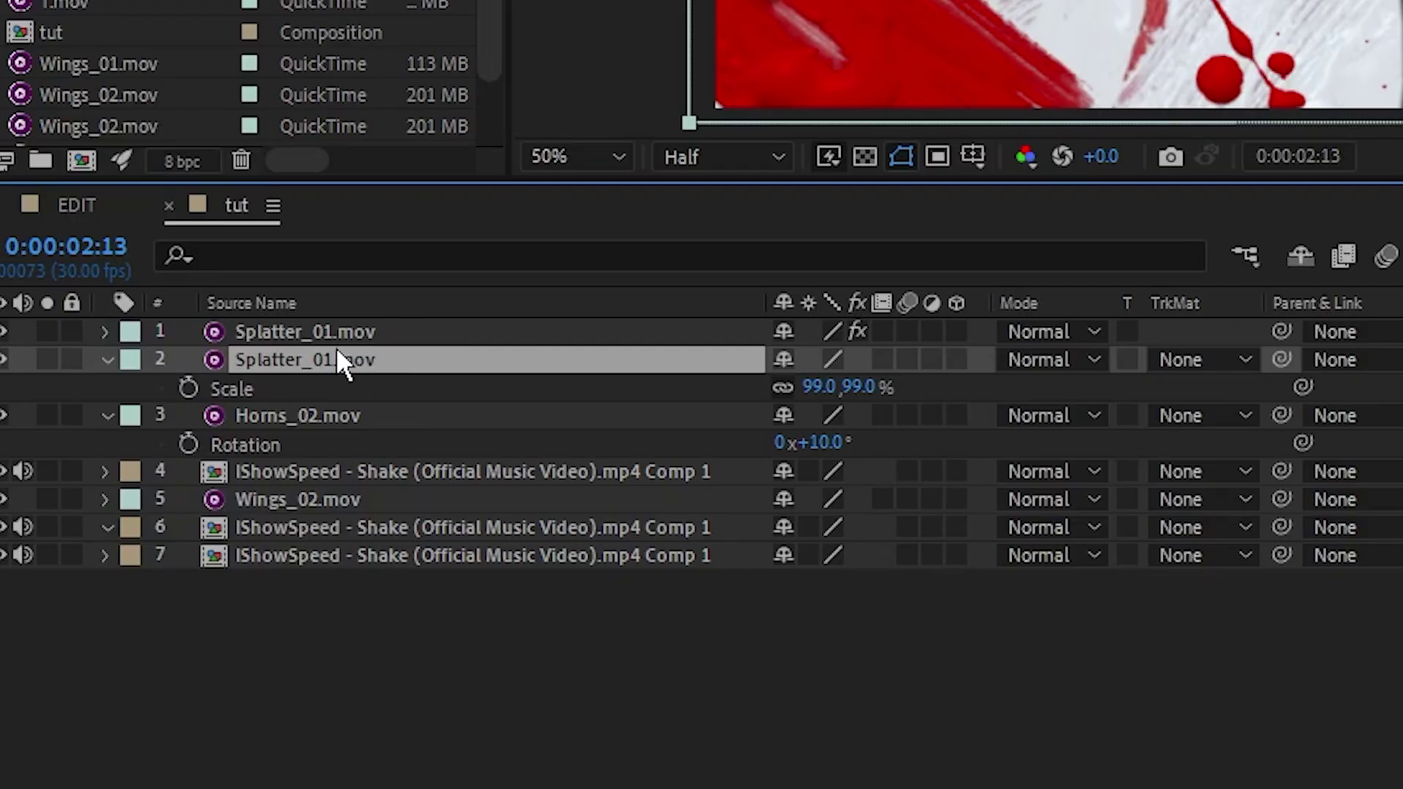
{"action": "left_click_drag", "start_coordinate": [314, 413], "coordinate": [319, 323]}
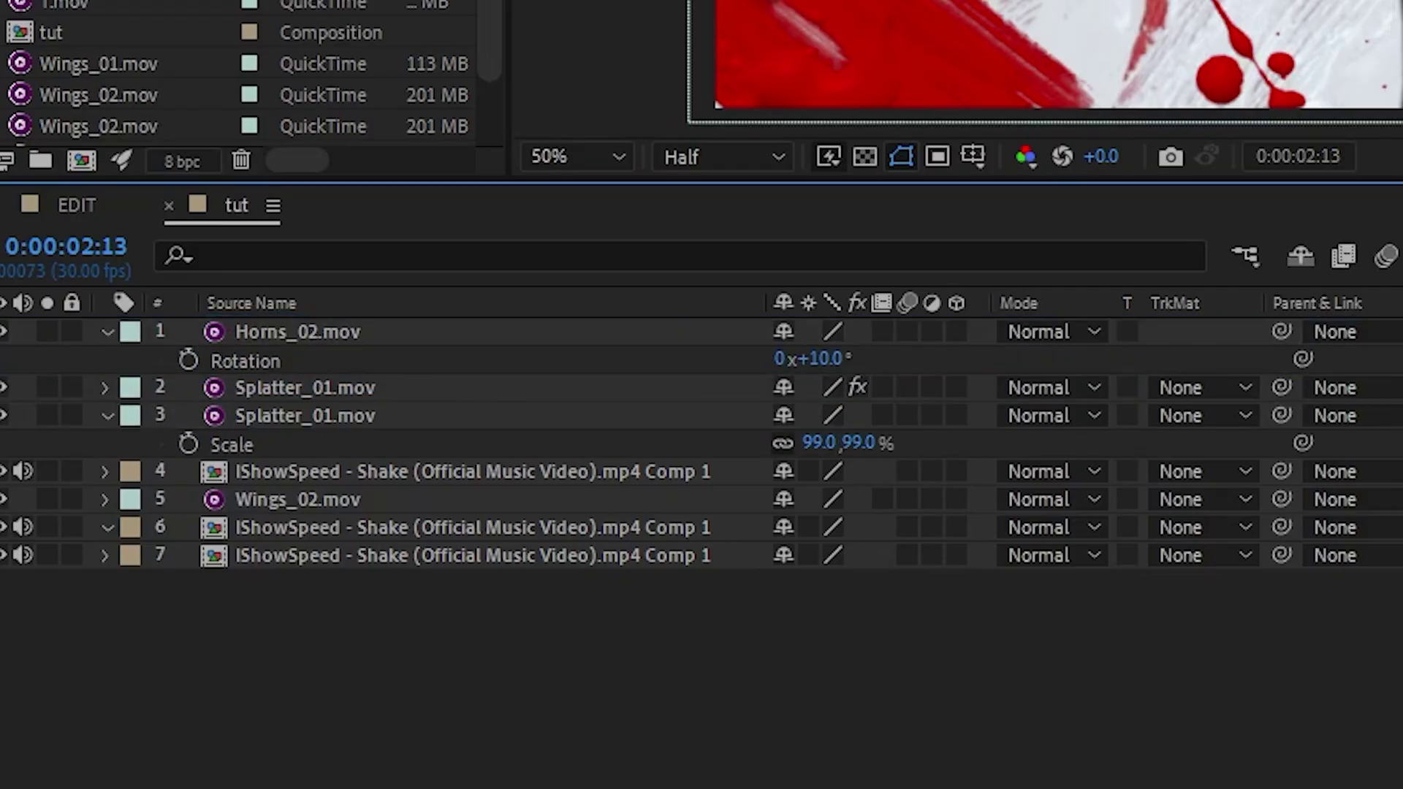
{"action": "left_click", "coordinate": [624, 535]}
{"action": "key", "text": "space"}
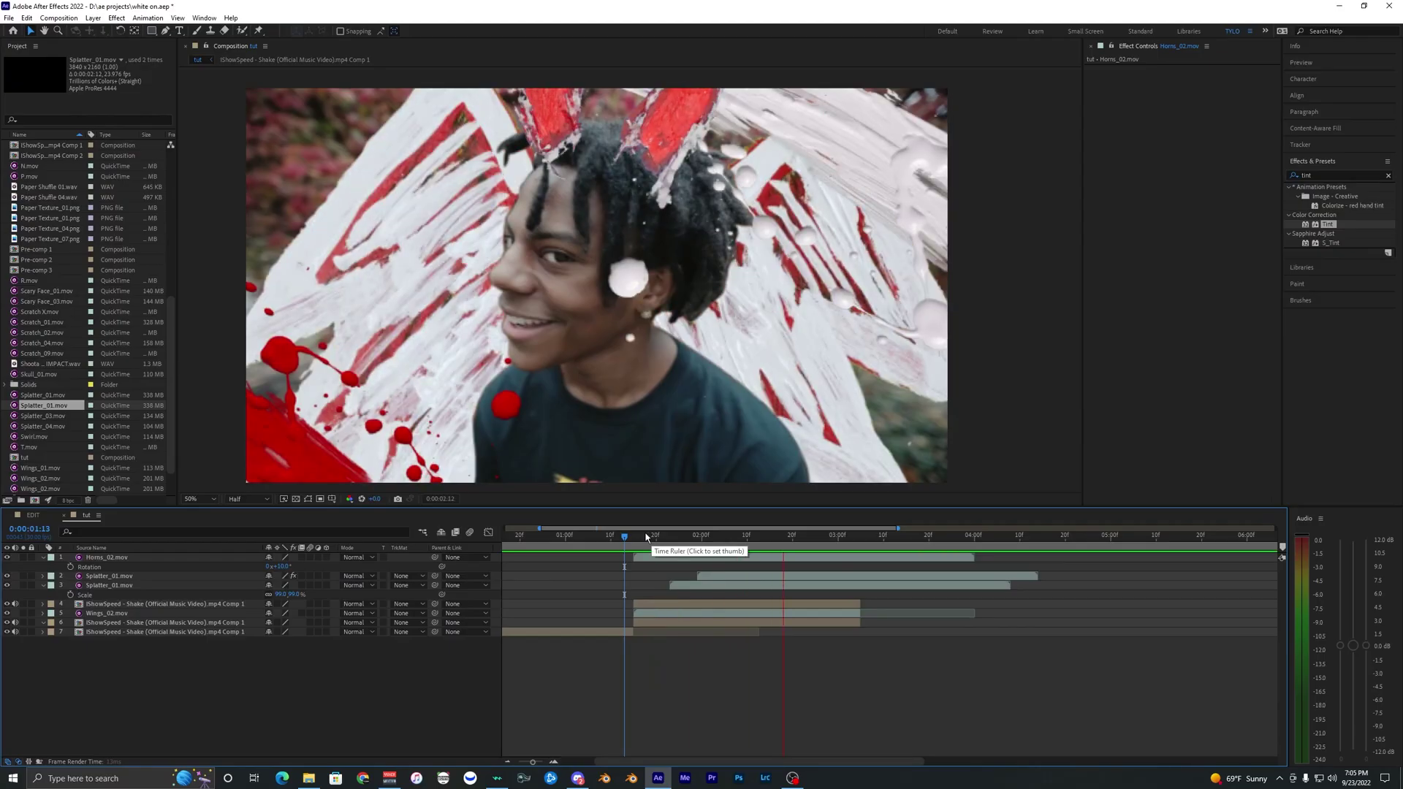
{"action": "left_click", "coordinate": [638, 536]}
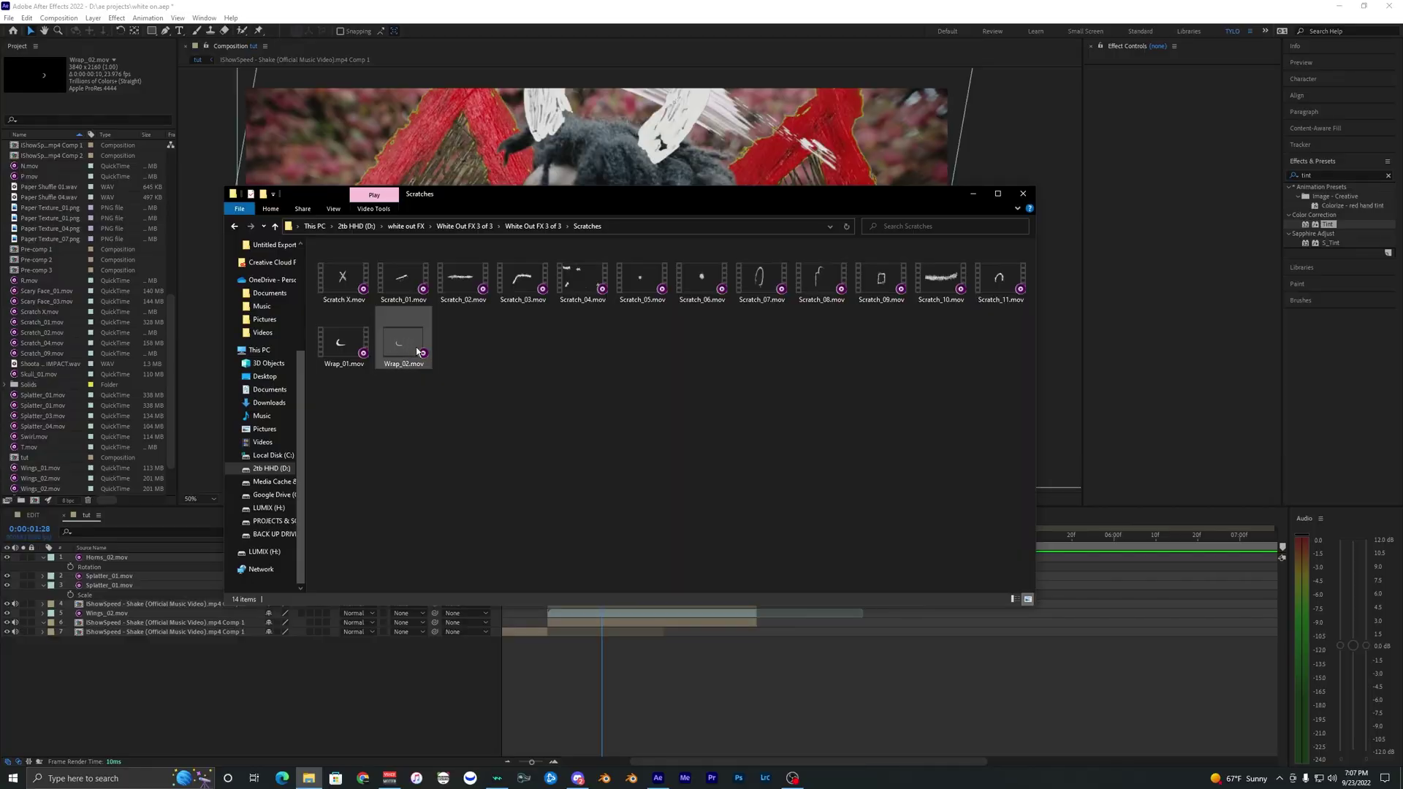
Add Wrap_02.mov from the Scratches folder as the top layer, starting shortly after the freeze begins
{"action": "left_click_drag", "start_coordinate": [320, 371], "coordinate": [157, 668]}
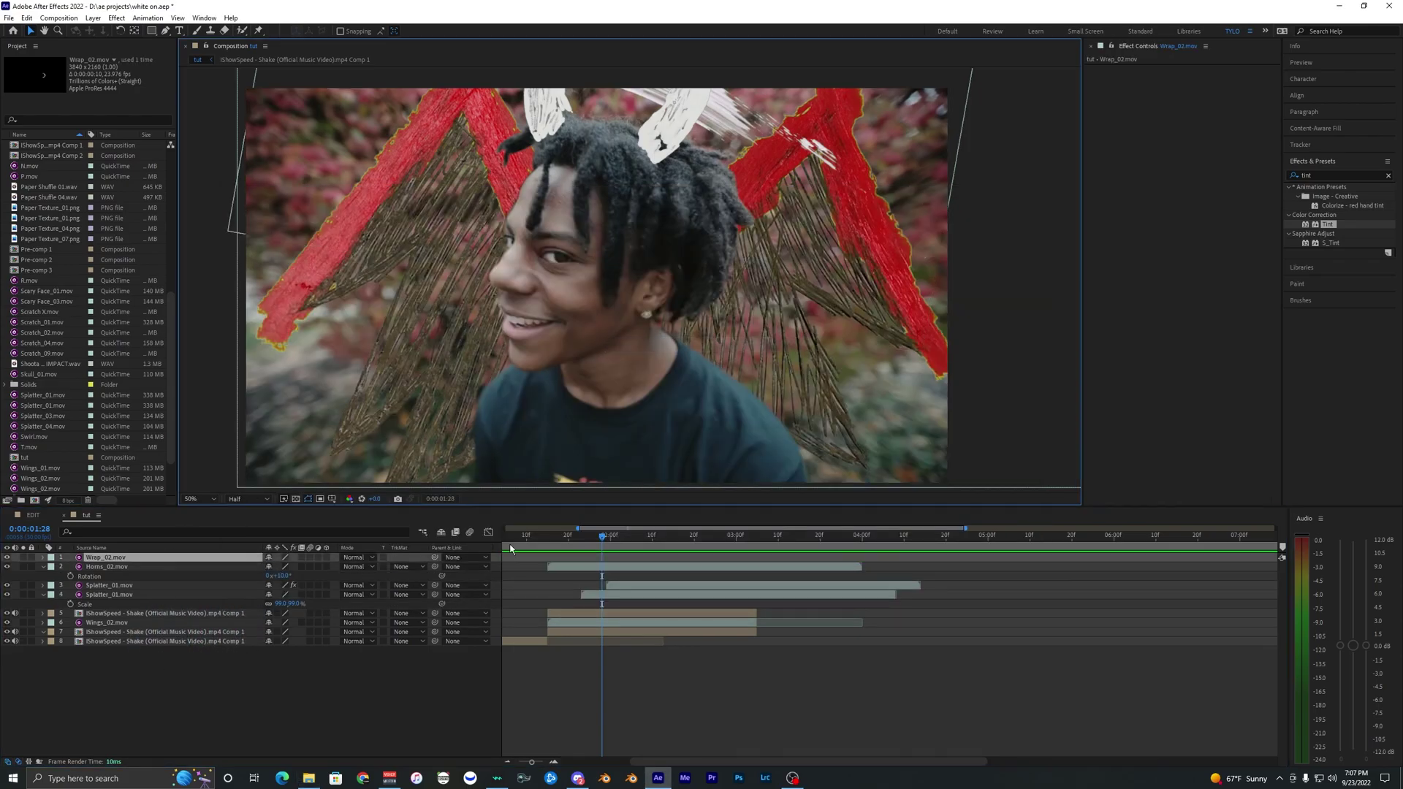
{"action": "key", "text": "minus"}
{"action": "mouse_move", "coordinate": [516, 559]}
{"action": "left_mouse_down"}
{"action": "mouse_move", "coordinate": [625, 559]}
{"action": "mouse_move", "coordinate": [606, 559]}
{"action": "left_mouse_up"}
Place the wrap around the man's head, scale it to 104% and preview it from the start of the freeze
{"action": "scroll", "coordinate": [618, 559], "scroll_direction": "up", "scroll_amount": 2}
{"action": "mouse_move", "coordinate": [584, 377]}
{"action": "left_mouse_down"}
{"action": "mouse_move", "coordinate": [553, 364]}
{"action": "mouse_move", "coordinate": [582, 335]}
{"action": "mouse_move", "coordinate": [589, 346]}
{"action": "left_mouse_up"}
{"action": "key", "text": "s"}
{"action": "left_click_drag", "start_coordinate": [279, 566], "coordinate": [284, 567]}
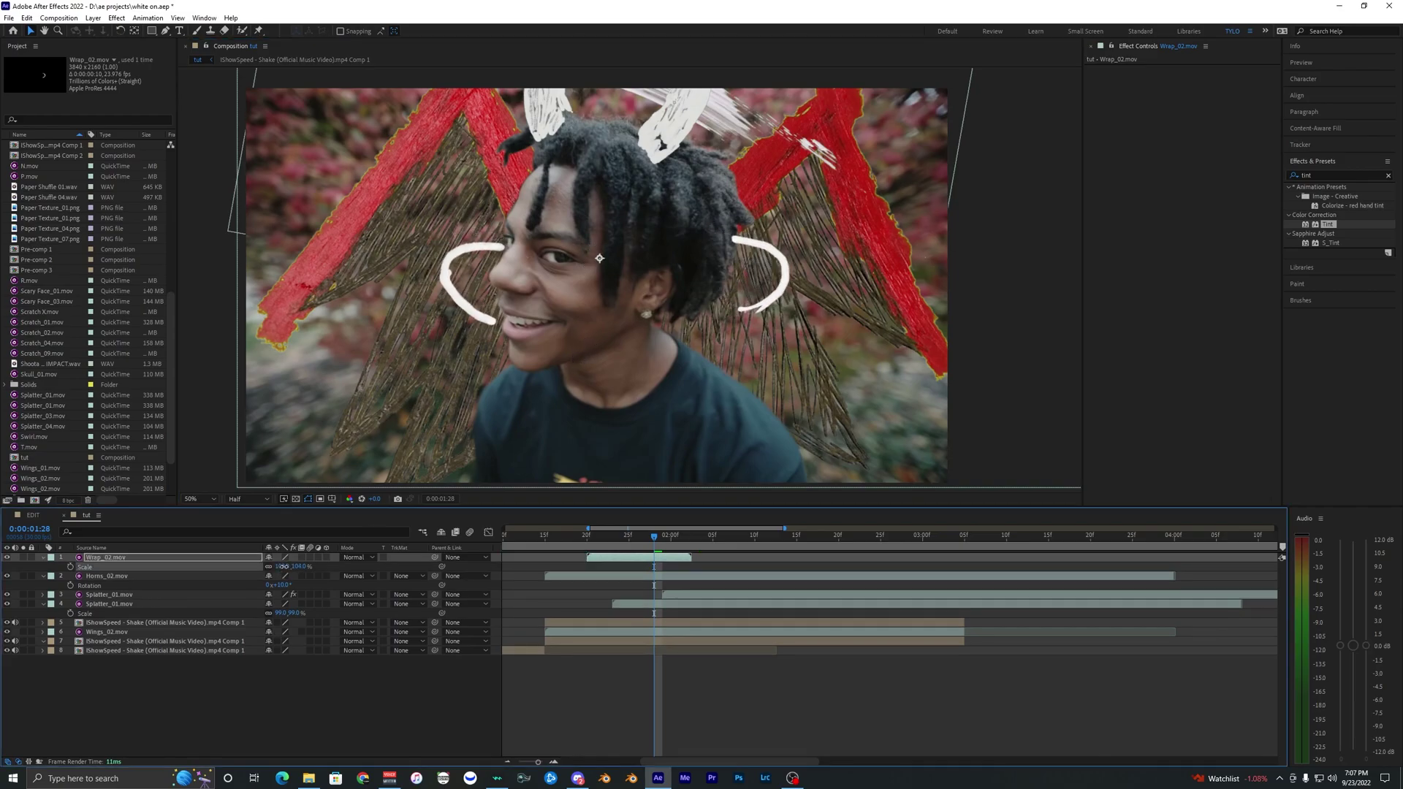
{"action": "left_click", "coordinate": [550, 540]}
{"action": "key", "text": "space"}
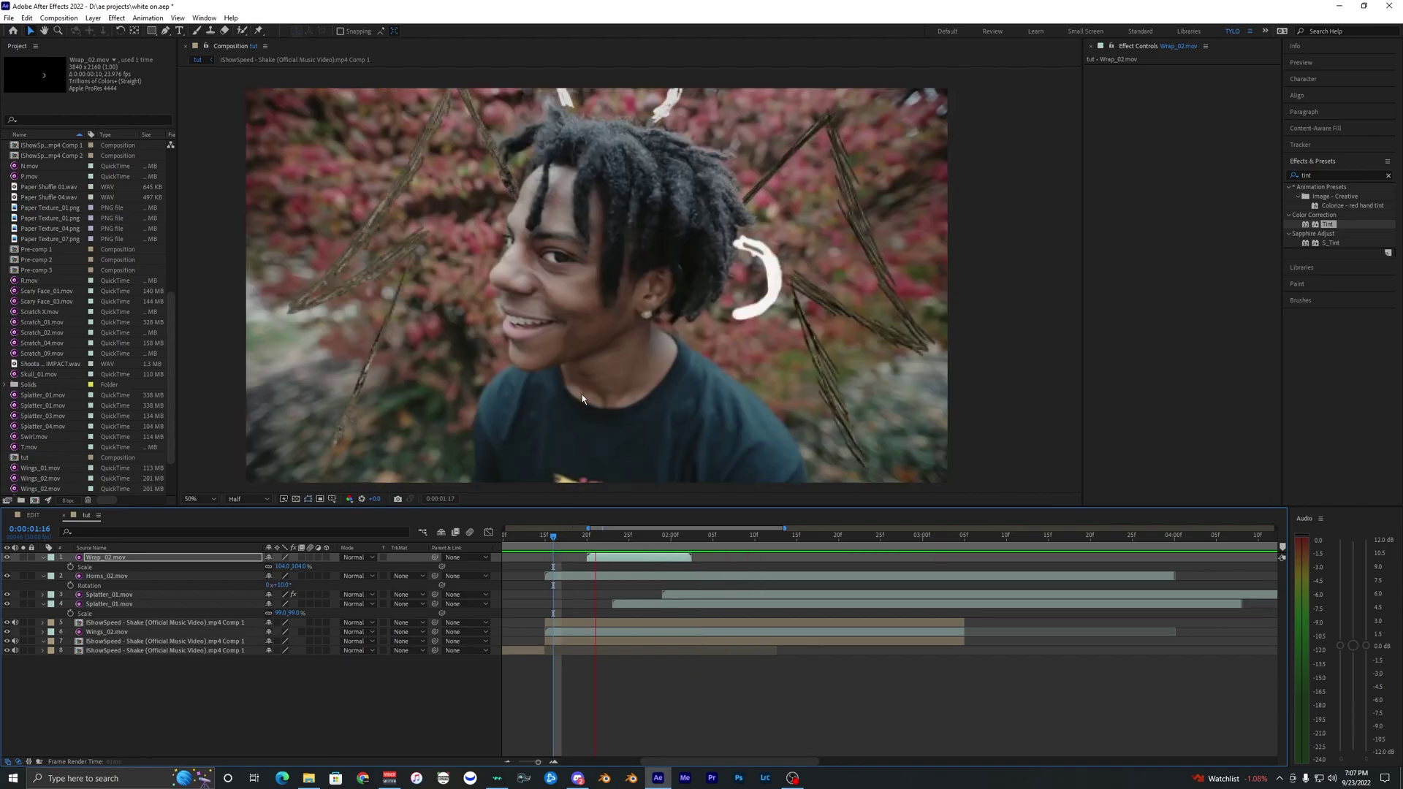
Preview the freeze section to check the timing of the wrap, horns, wings and splatters together
{"action": "mouse_move", "coordinate": [583, 539]}
{"action": "left_mouse_down"}
{"action": "mouse_move", "coordinate": [619, 541]}
{"action": "mouse_move", "coordinate": [594, 542]}
{"action": "mouse_move", "coordinate": [605, 542]}
{"action": "left_mouse_up"}
{"action": "left_click_drag", "start_coordinate": [617, 332], "coordinate": [615, 449]}
{"action": "key", "text": "space"}
{"action": "left_click", "coordinate": [617, 452]}
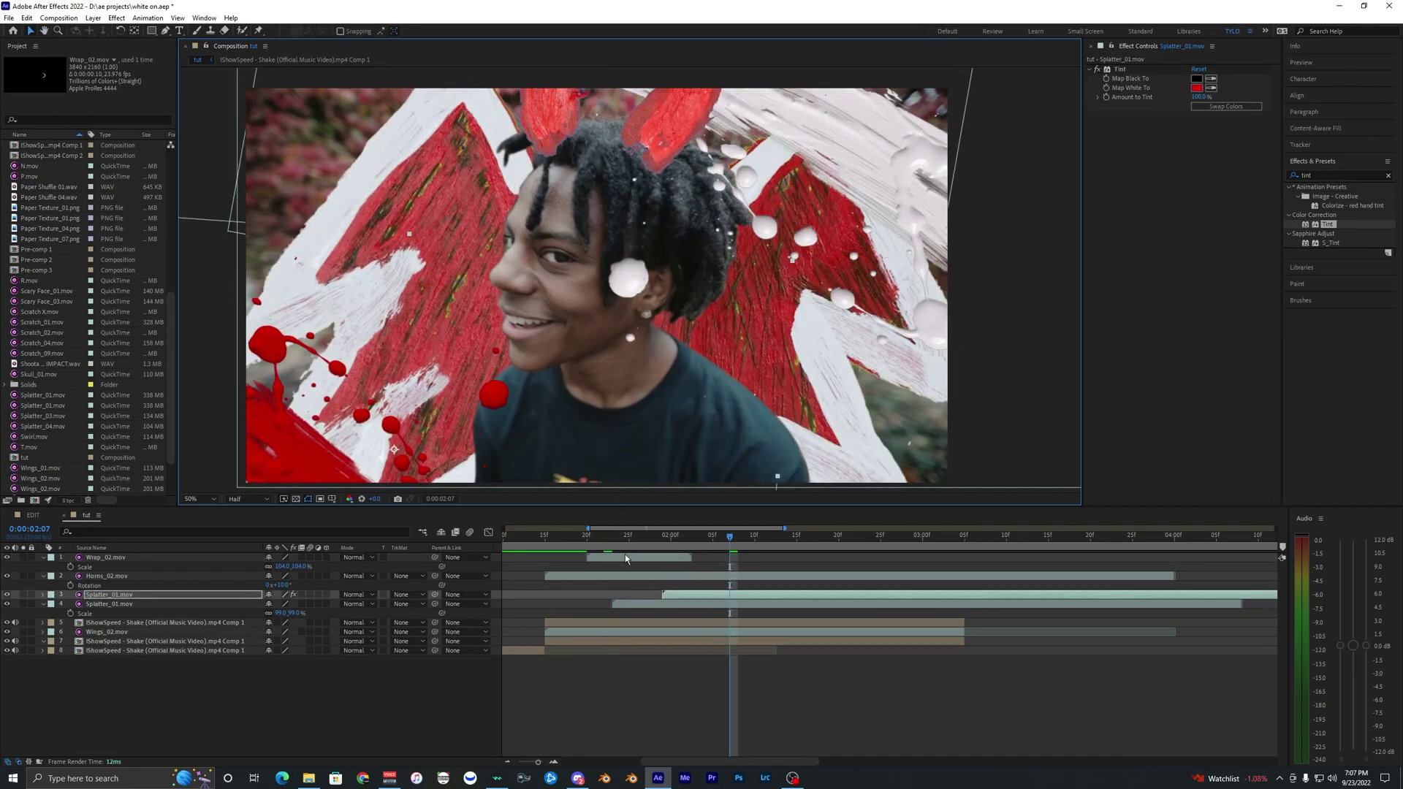
{"action": "left_click", "coordinate": [589, 539]}
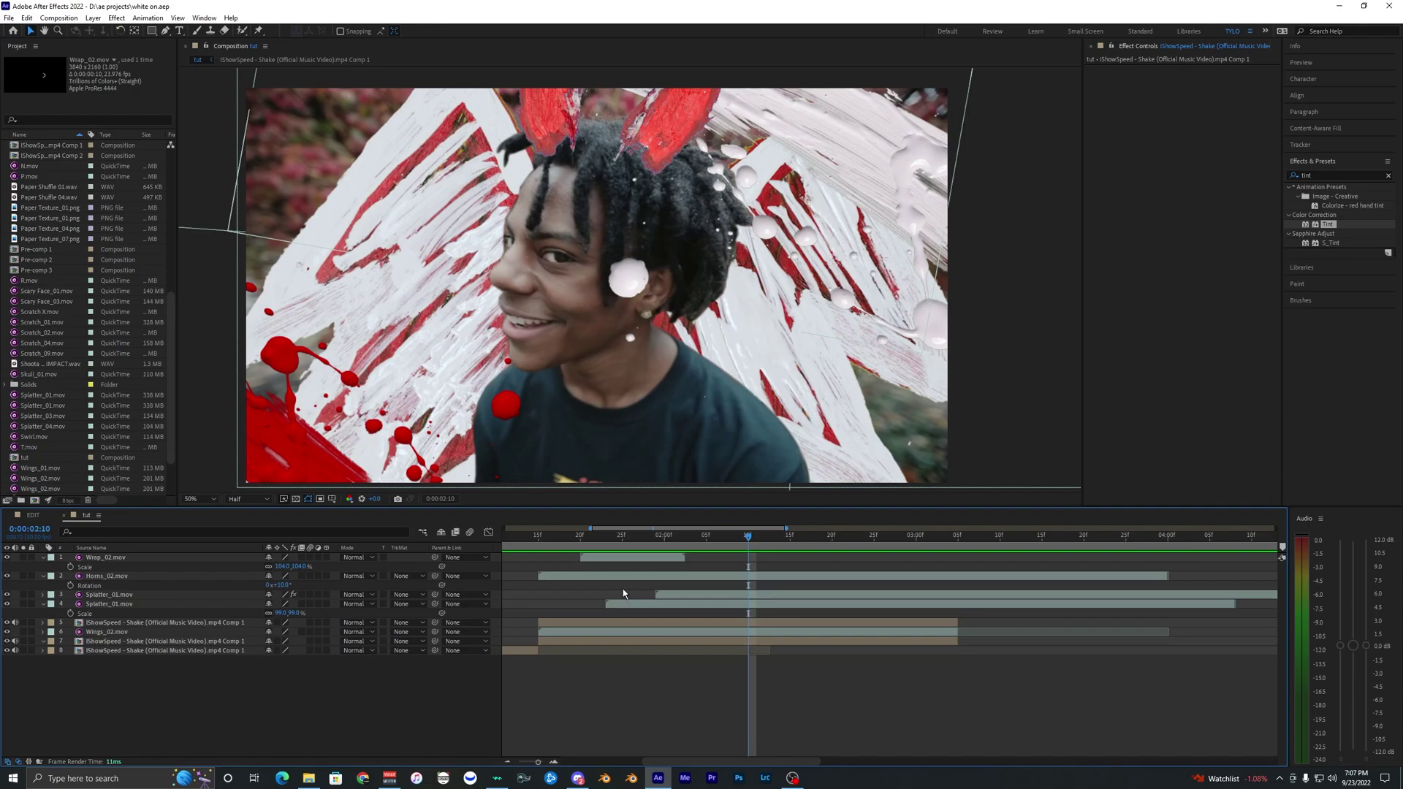
{"action": "scroll", "coordinate": [624, 594], "scroll_direction": "down", "scroll_amount": 2}
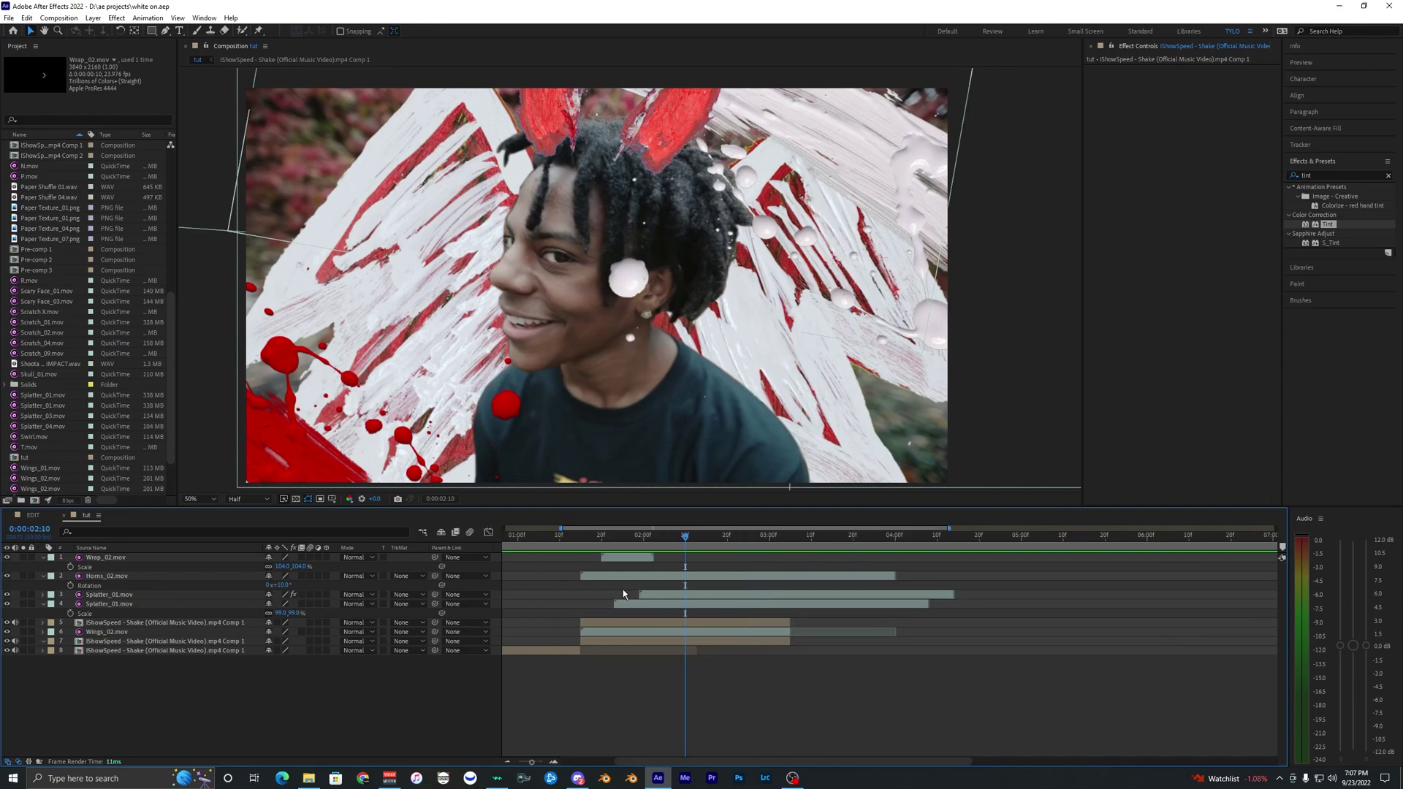
{"action": "left_click", "coordinate": [582, 537]}
{"action": "key", "text": "space"}
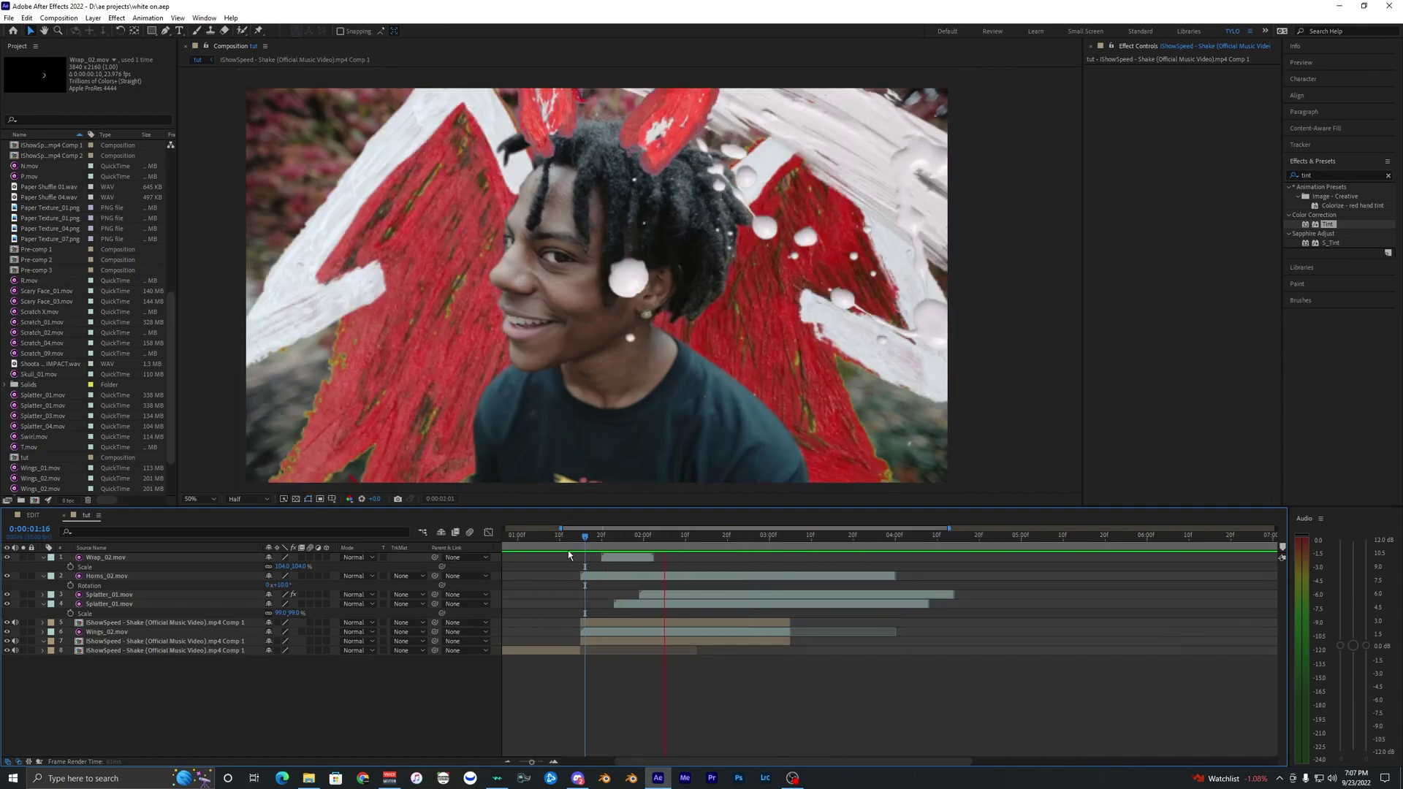
{"action": "key", "text": "space"}
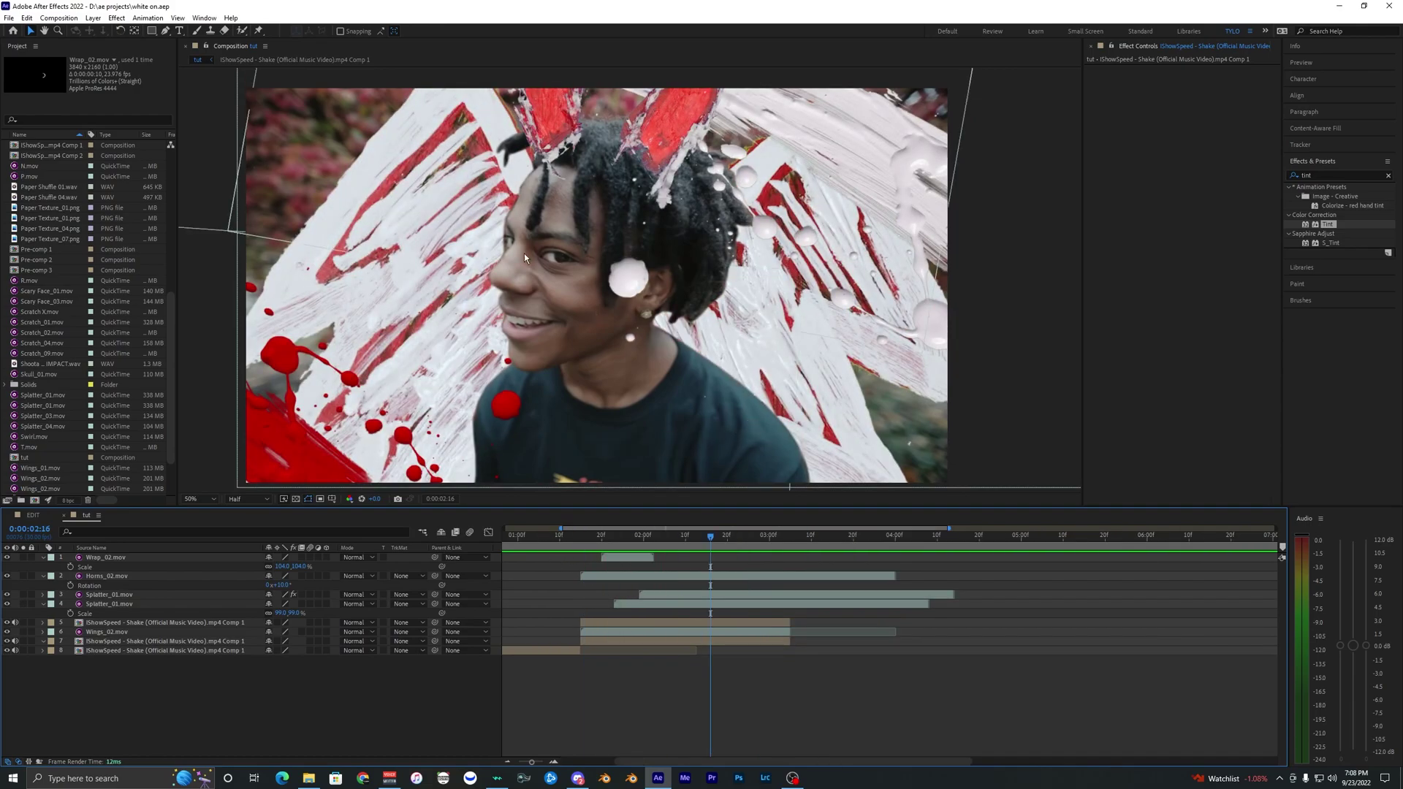
Add Paper Texture_04.png from the White Out FX 1 of 3 Paper Textures folder as the top layer
{"action": "left_click", "coordinate": [323, 783]}
{"action": "double_click", "coordinate": [356, 262]}
{"action": "left_click", "coordinate": [356, 263]}
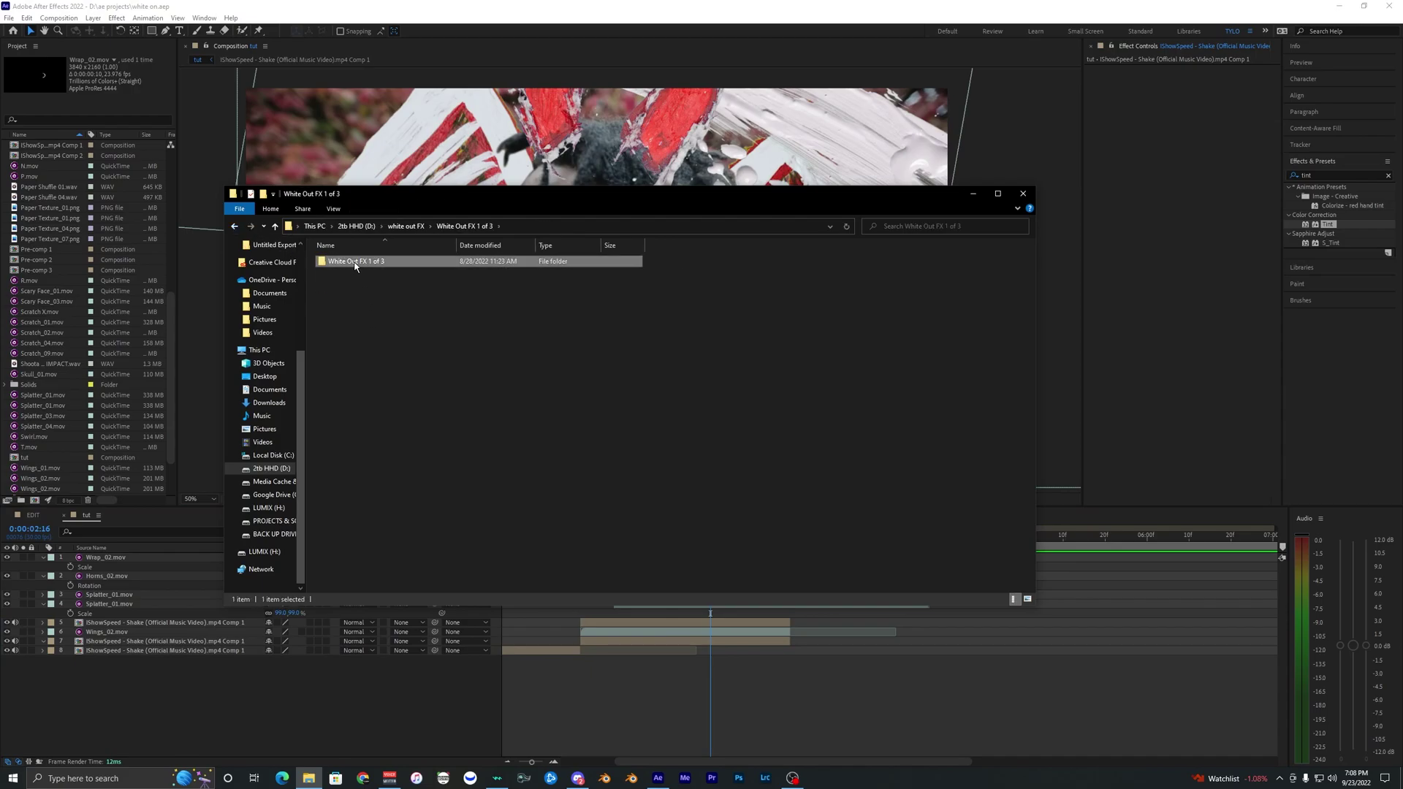
{"action": "double_click", "coordinate": [356, 262]}
{"action": "double_click", "coordinate": [356, 297]}
{"action": "left_click_drag", "start_coordinate": [802, 273], "coordinate": [320, 298]}
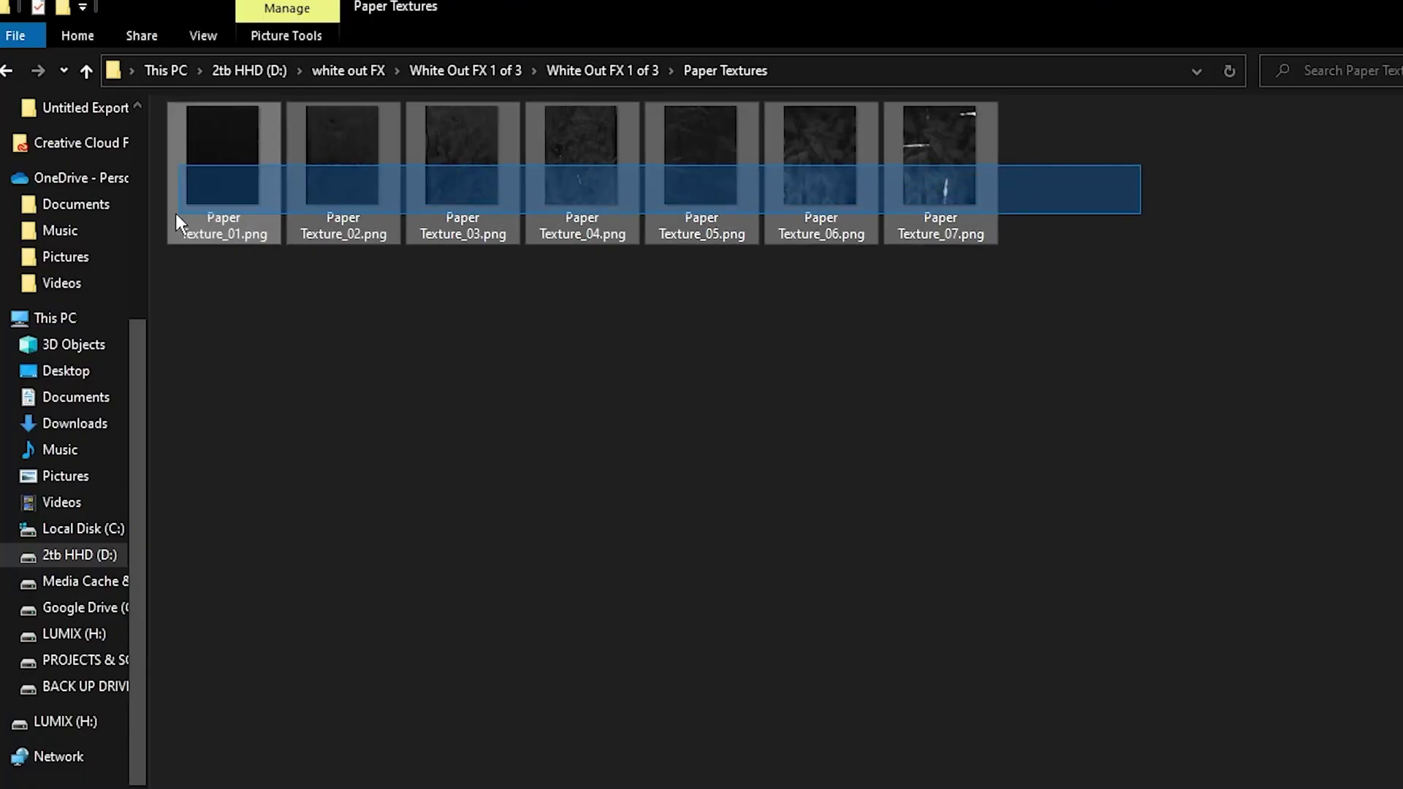
{"action": "left_click_drag", "start_coordinate": [175, 213], "coordinate": [175, 217]}
{"action": "left_click", "coordinate": [364, 354]}
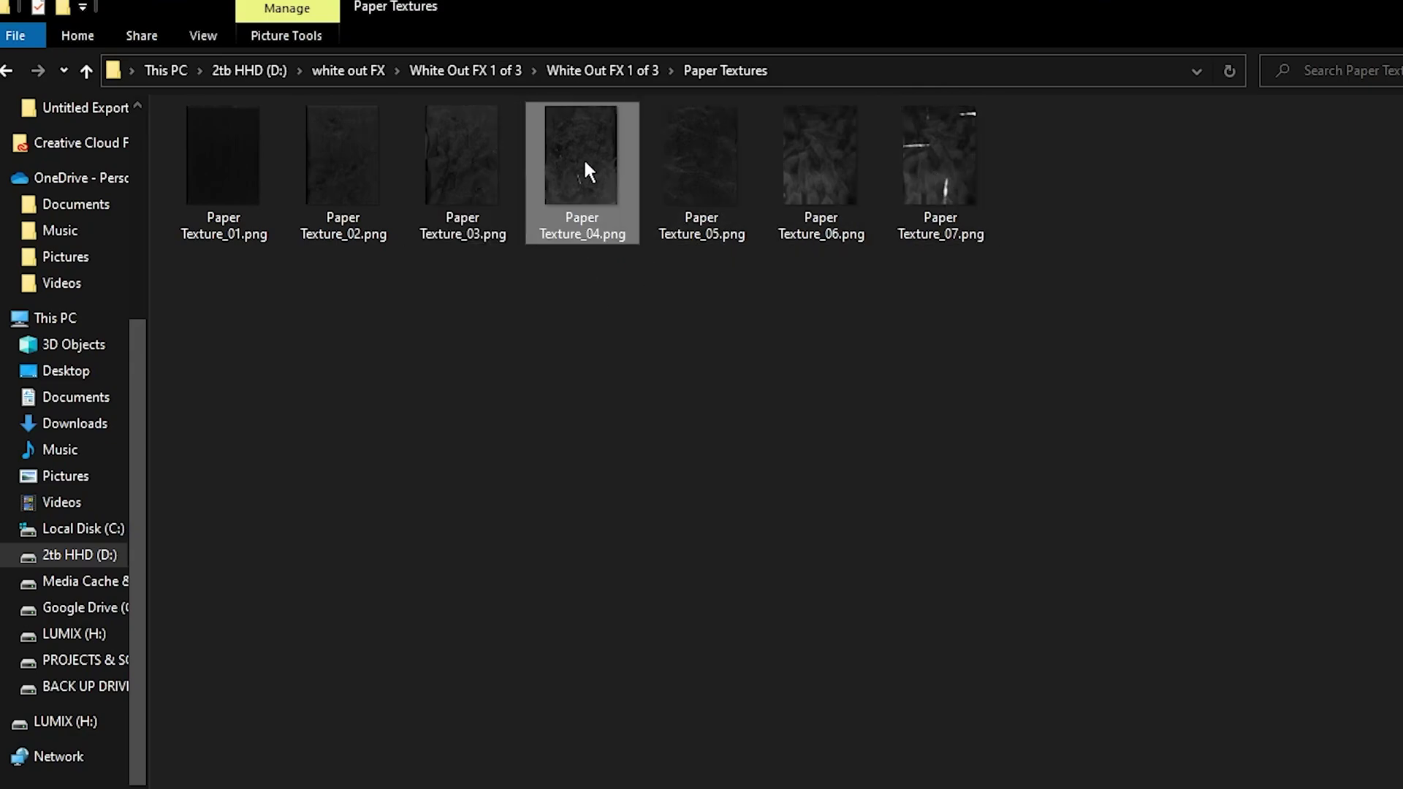
{"action": "left_click_drag", "start_coordinate": [557, 162], "coordinate": [6, 168]}
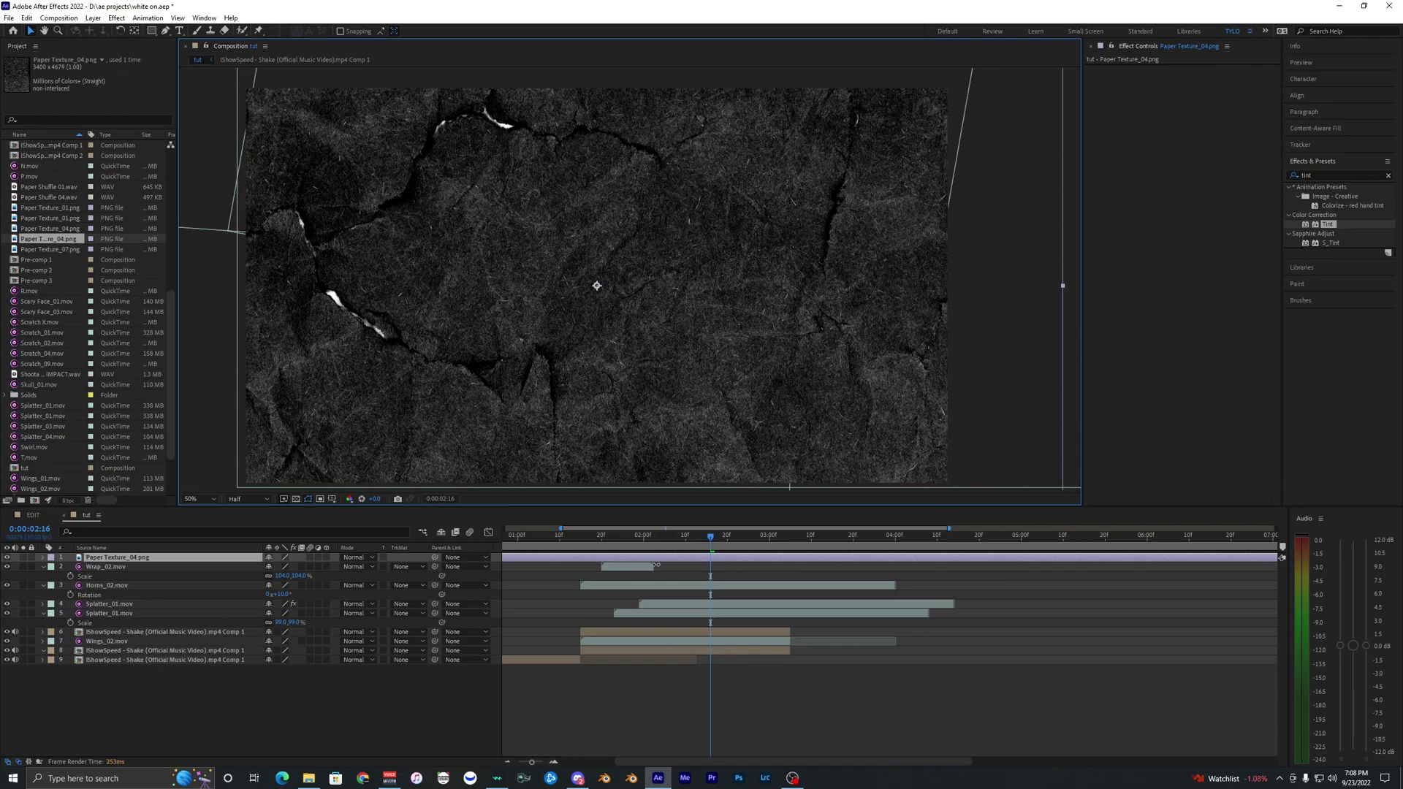
Rotate the paper texture 90° and scale it to 57% so it covers the frame
{"action": "mouse_move", "coordinate": [669, 538]}
{"action": "left_mouse_down"}
{"action": "mouse_move", "coordinate": [645, 543]}
{"action": "mouse_move", "coordinate": [660, 543]}
{"action": "left_mouse_up"}
{"action": "key", "text": "s"}
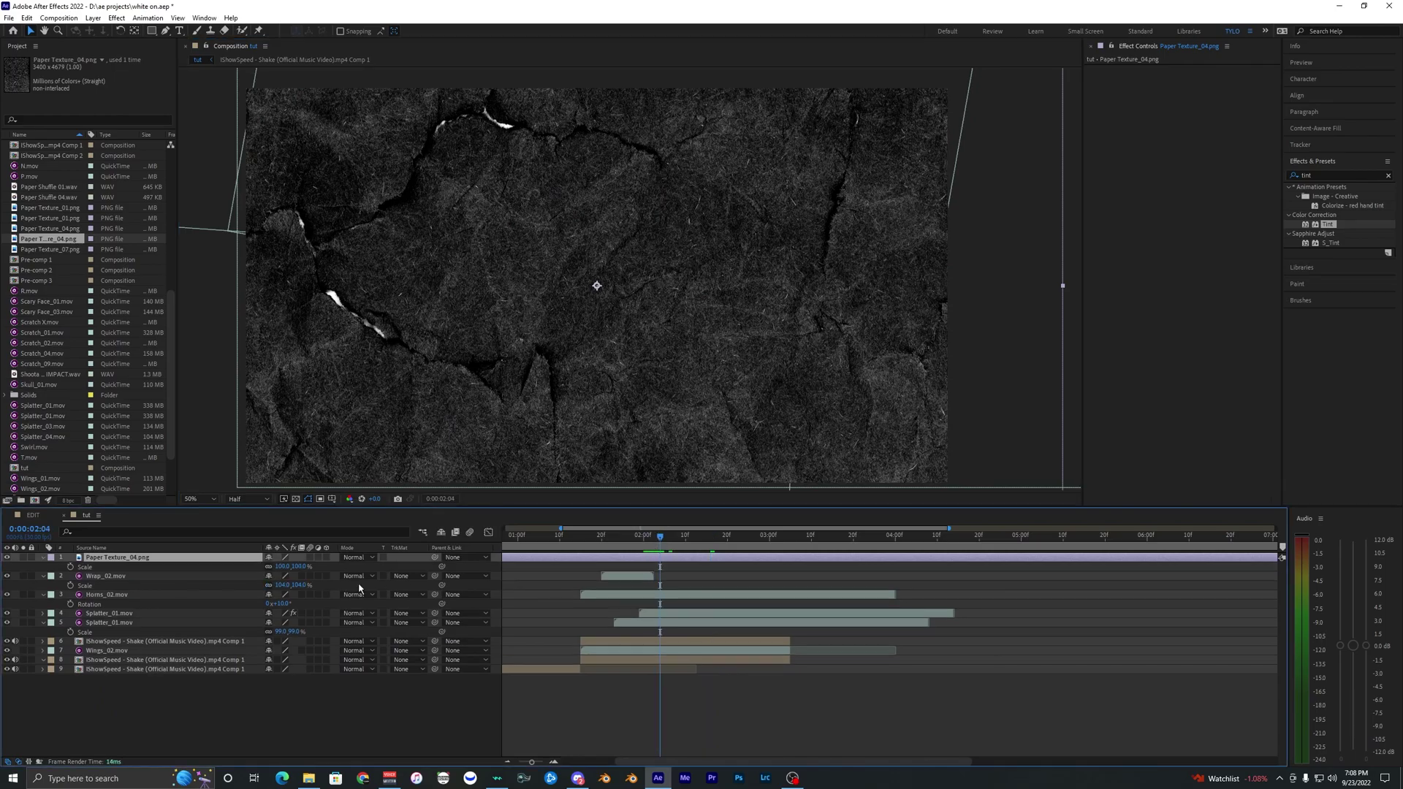
{"action": "mouse_move", "coordinate": [280, 567]}
{"action": "left_mouse_down"}
{"action": "mouse_move", "coordinate": [242, 568]}
{"action": "mouse_move", "coordinate": [301, 567]}
{"action": "left_mouse_up"}
{"action": "key", "text": "r"}
{"action": "left_click", "coordinate": [279, 568]}
{"action": "type", "text": "90"}
{"action": "key", "text": "Return"}
{"action": "key", "text": "s"}
Show the layer blending modes and set the paper texture's mode to Add
{"action": "left_click", "coordinate": [358, 558]}
{"action": "left_click", "coordinate": [356, 569]}
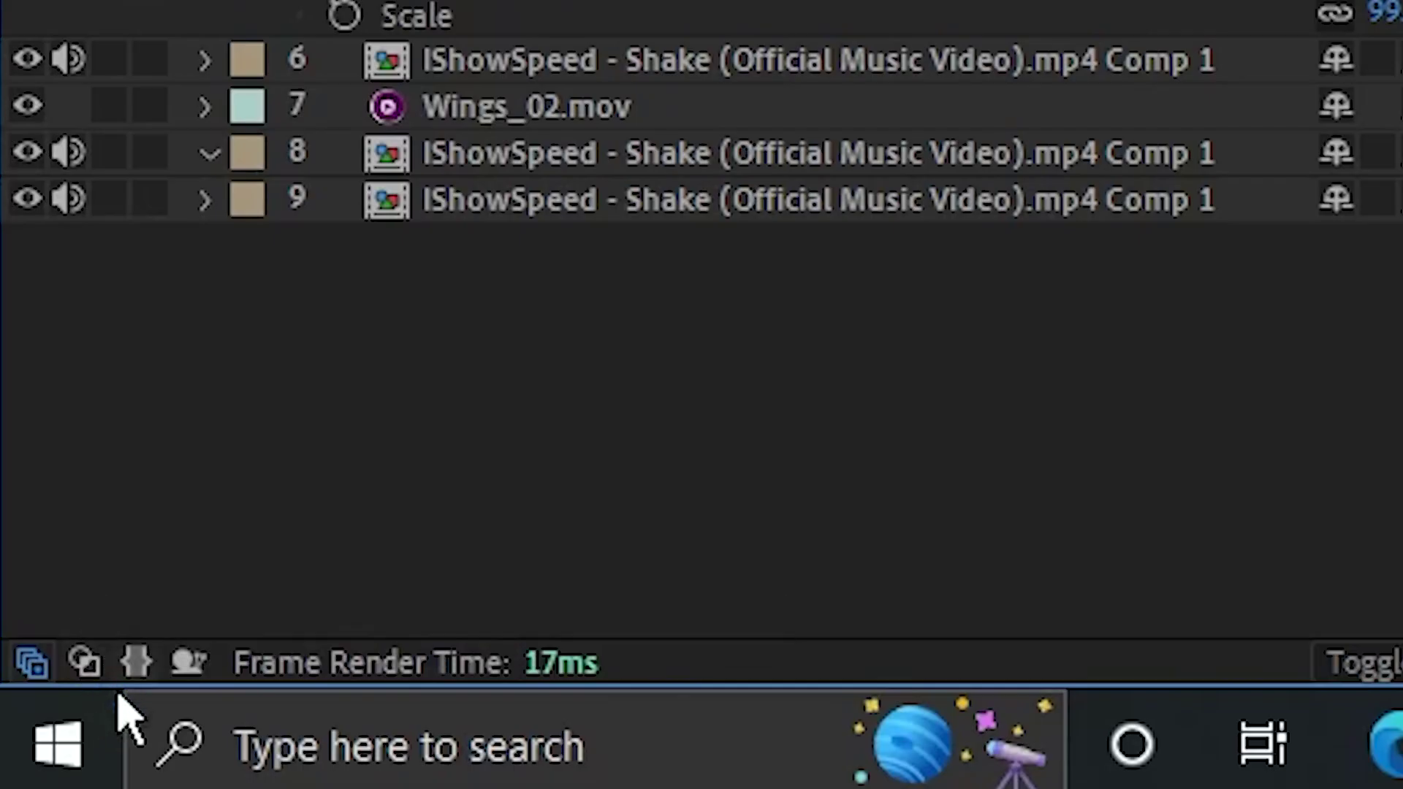
{"action": "left_click", "coordinate": [88, 668]}
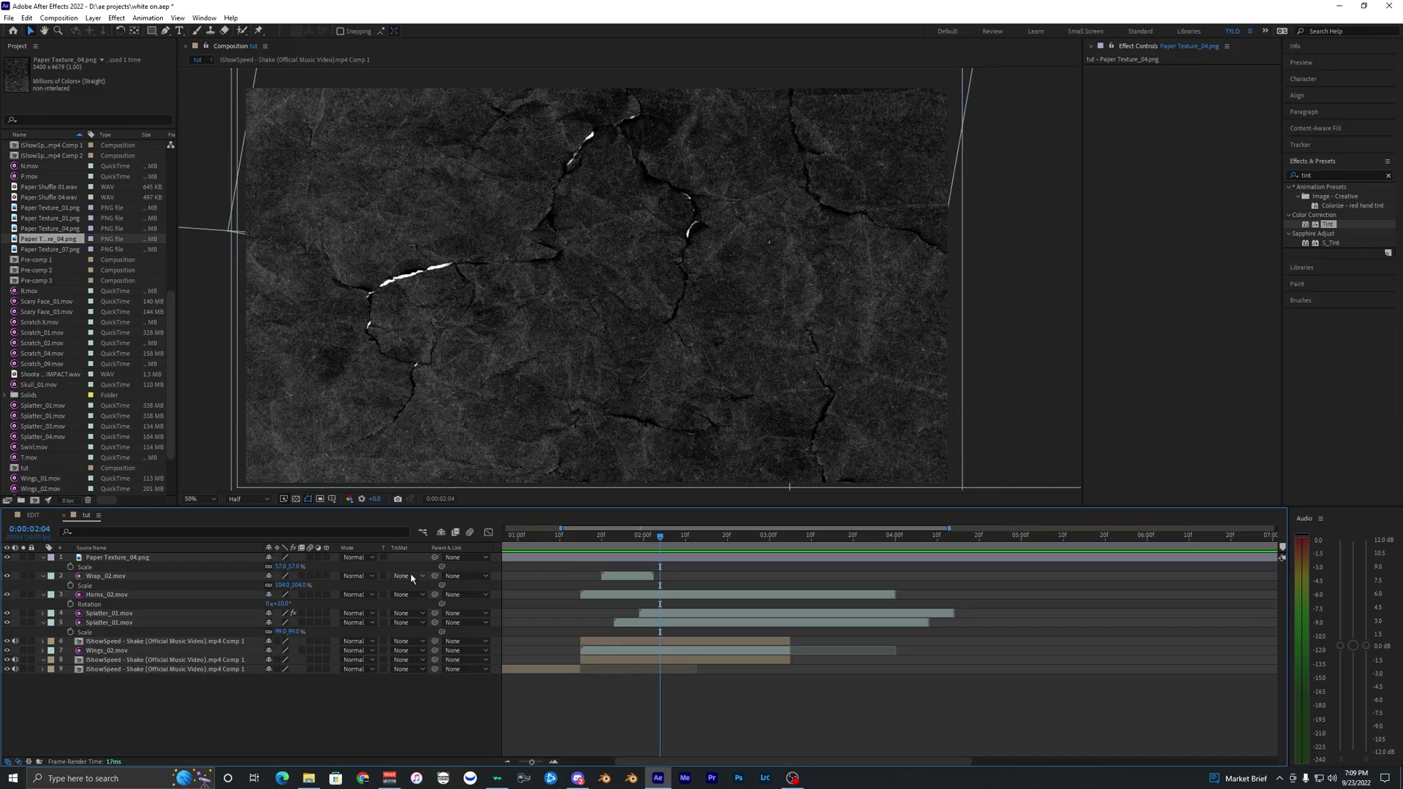
{"action": "left_click", "coordinate": [656, 558]}
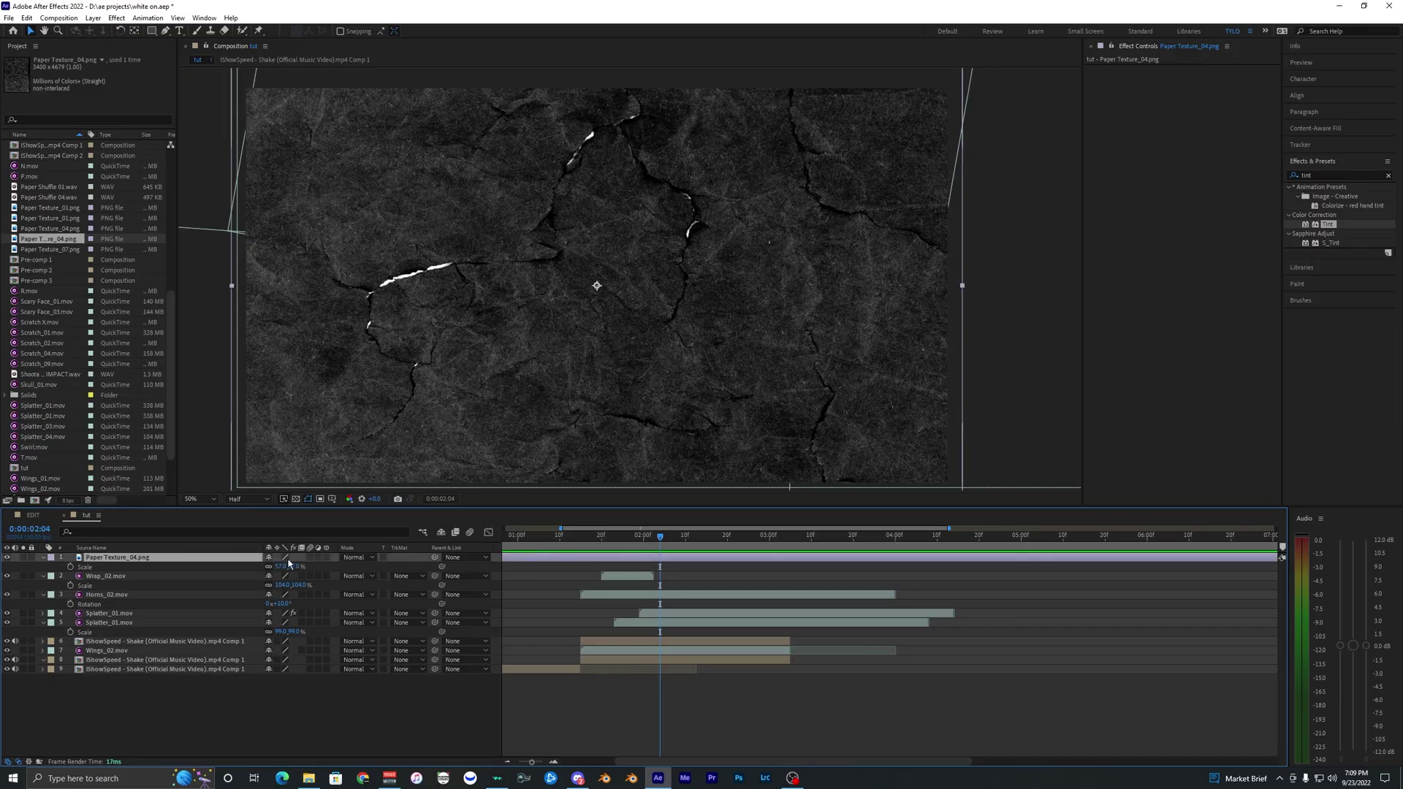
{"action": "left_click", "coordinate": [354, 558]}
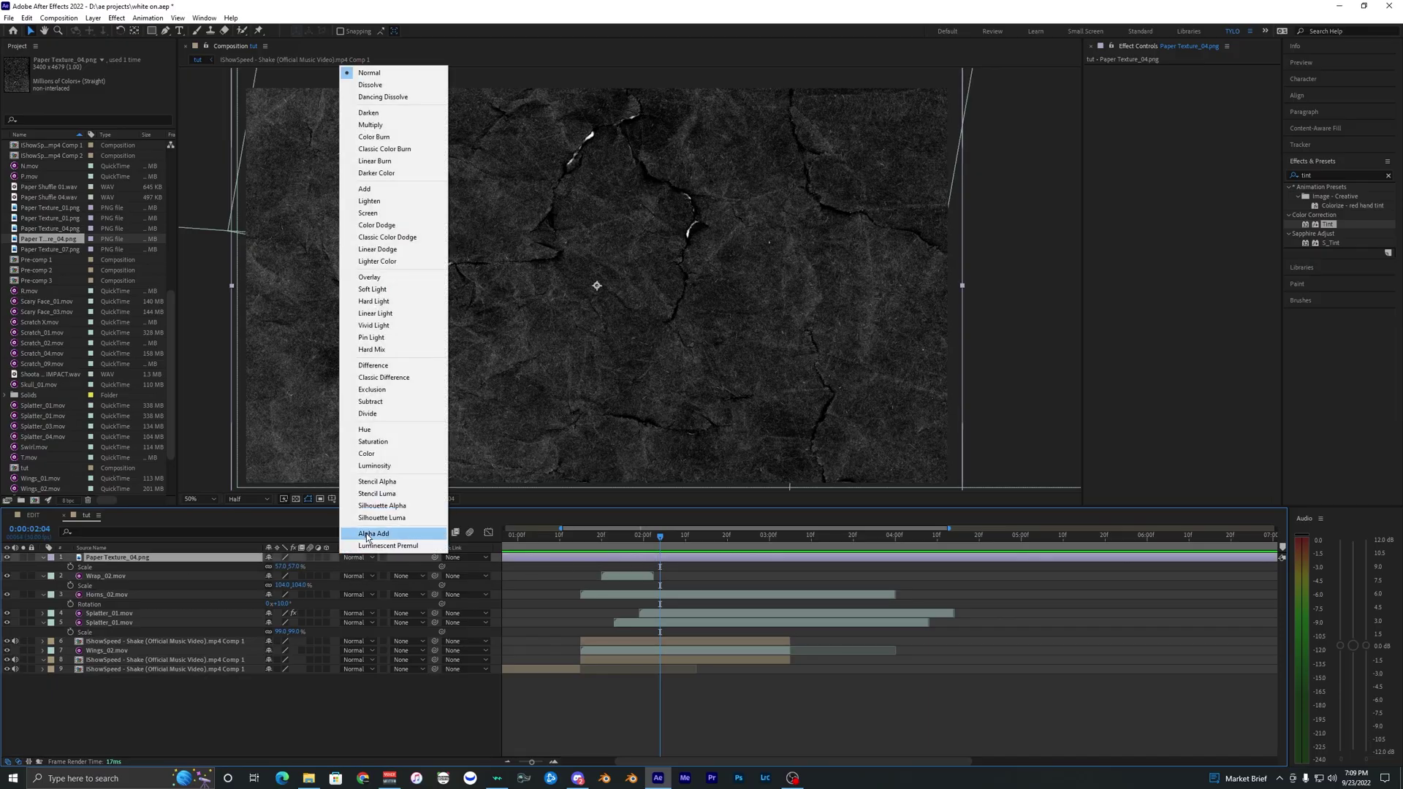
{"action": "left_click", "coordinate": [376, 191]}
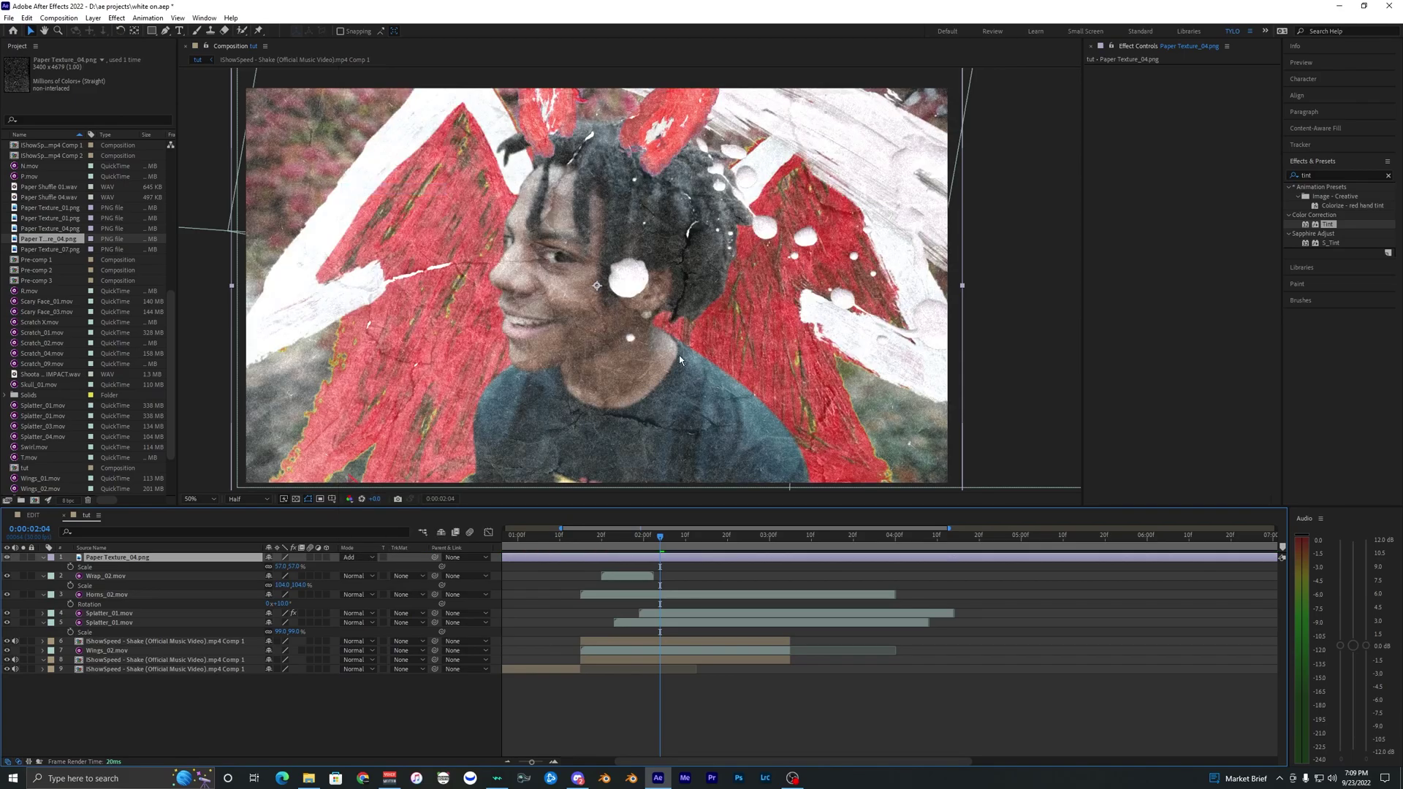
Trim the ends of the paper texture and the paint layers to the end of the freeze
{"action": "left_click", "coordinate": [703, 725]}
{"action": "left_click", "coordinate": [322, 557]}
{"action": "left_click_drag", "start_coordinate": [269, 571], "coordinate": [225, 563]}
{"action": "key", "text": "Return"}
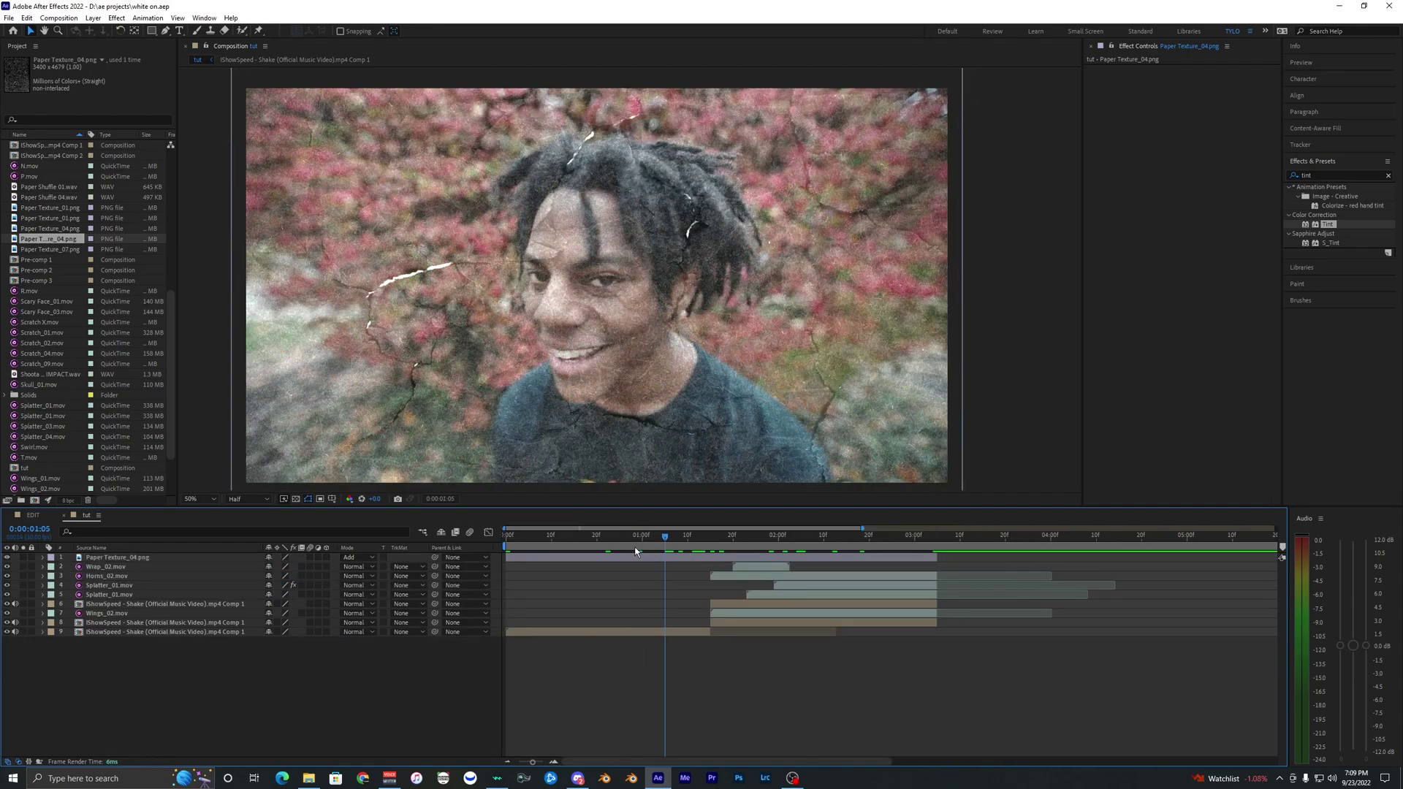
Trim the start of the paper texture layer to the beginning of the freeze and preview the composition
{"action": "mouse_move", "coordinate": [636, 551]}
{"action": "left_mouse_down"}
{"action": "mouse_move", "coordinate": [511, 551]}
{"action": "mouse_move", "coordinate": [680, 554]}
{"action": "mouse_move", "coordinate": [658, 539]}
{"action": "left_mouse_up"}
{"action": "scroll", "coordinate": [708, 548], "scroll_direction": "up", "scroll_amount": 2}
{"action": "left_click", "coordinate": [716, 543]}
{"action": "key", "text": "alt+bracketleft"}
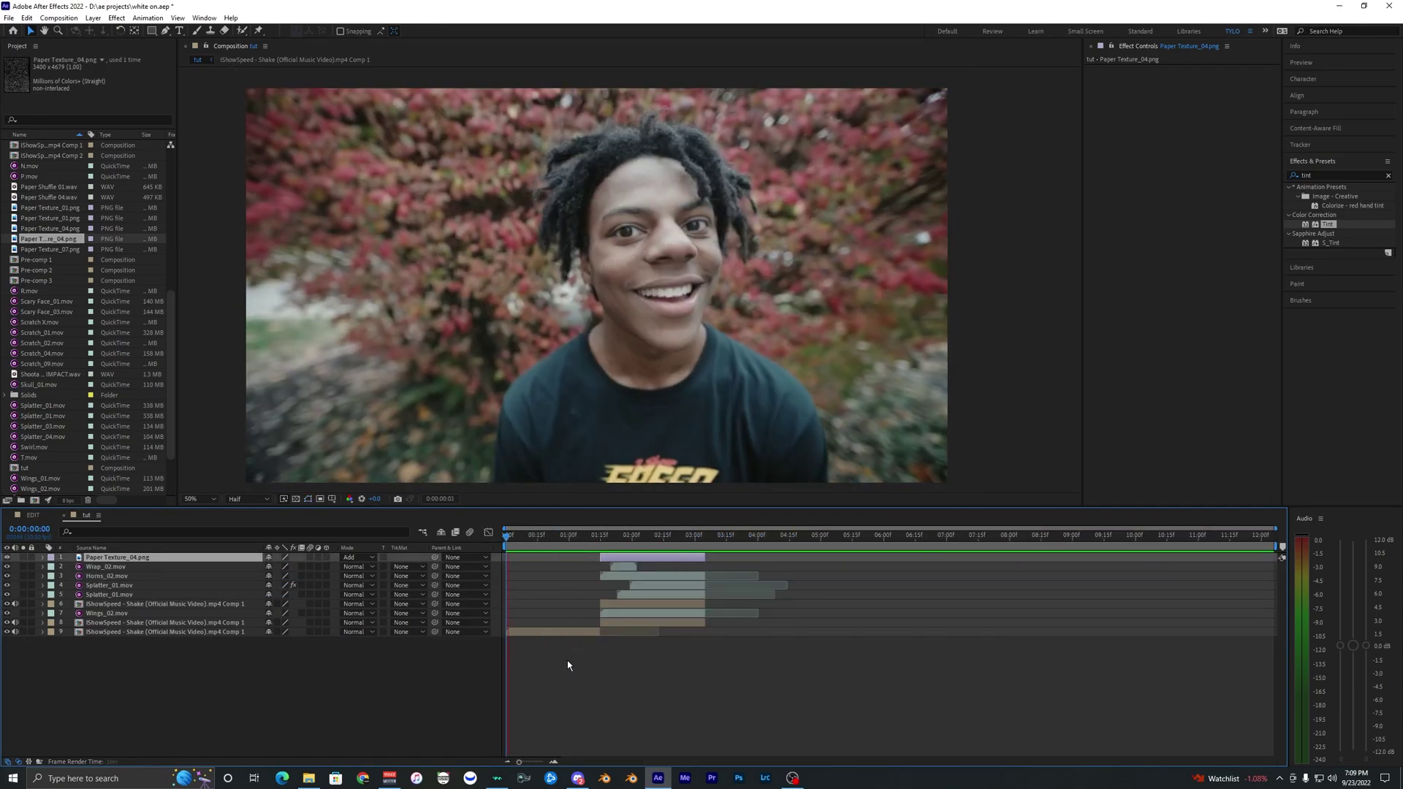
{"action": "left_click", "coordinate": [567, 662]}
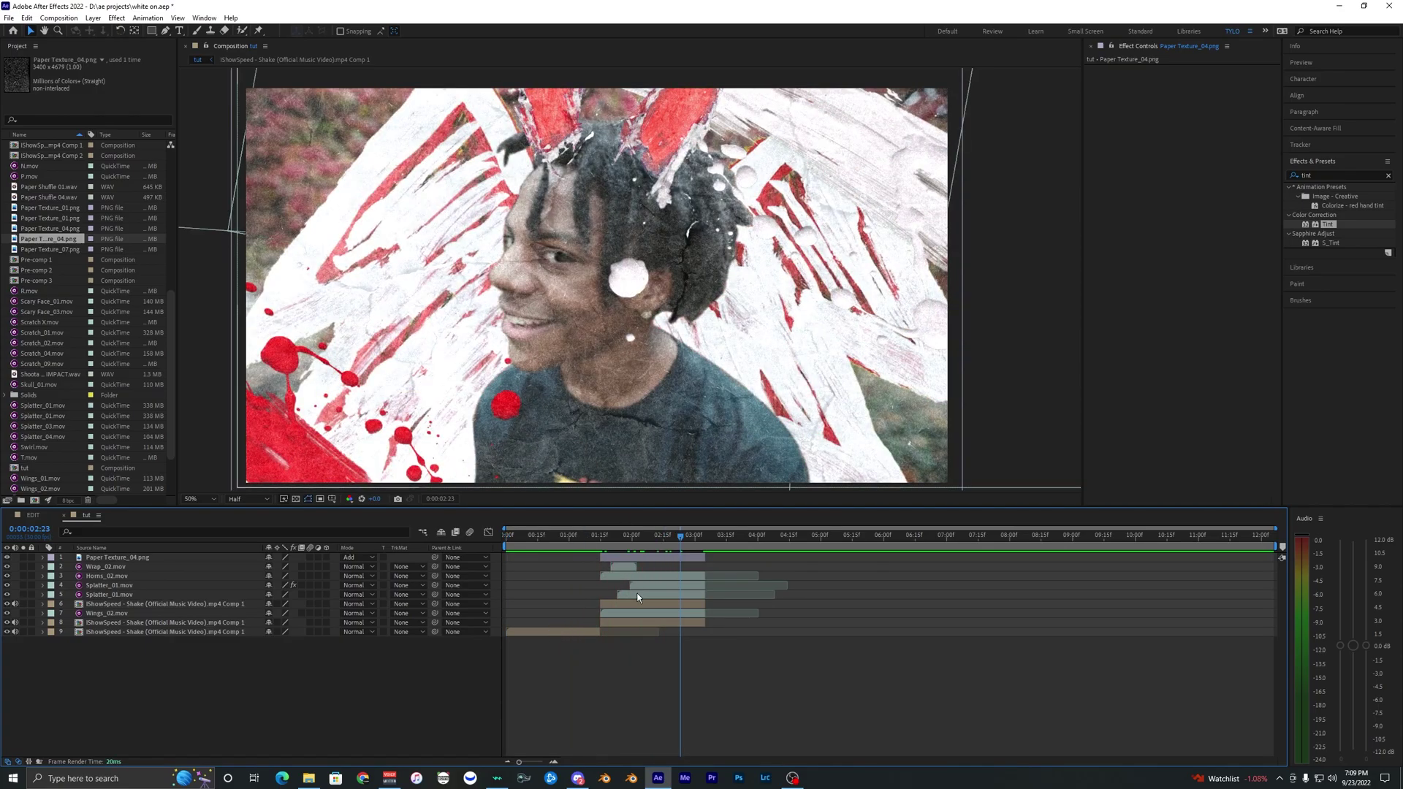
Preview the composition from just before the freeze through the paint animation and return to the freeze's first frame
{"action": "scroll", "coordinate": [592, 560], "scroll_direction": "up", "scroll_amount": 3}
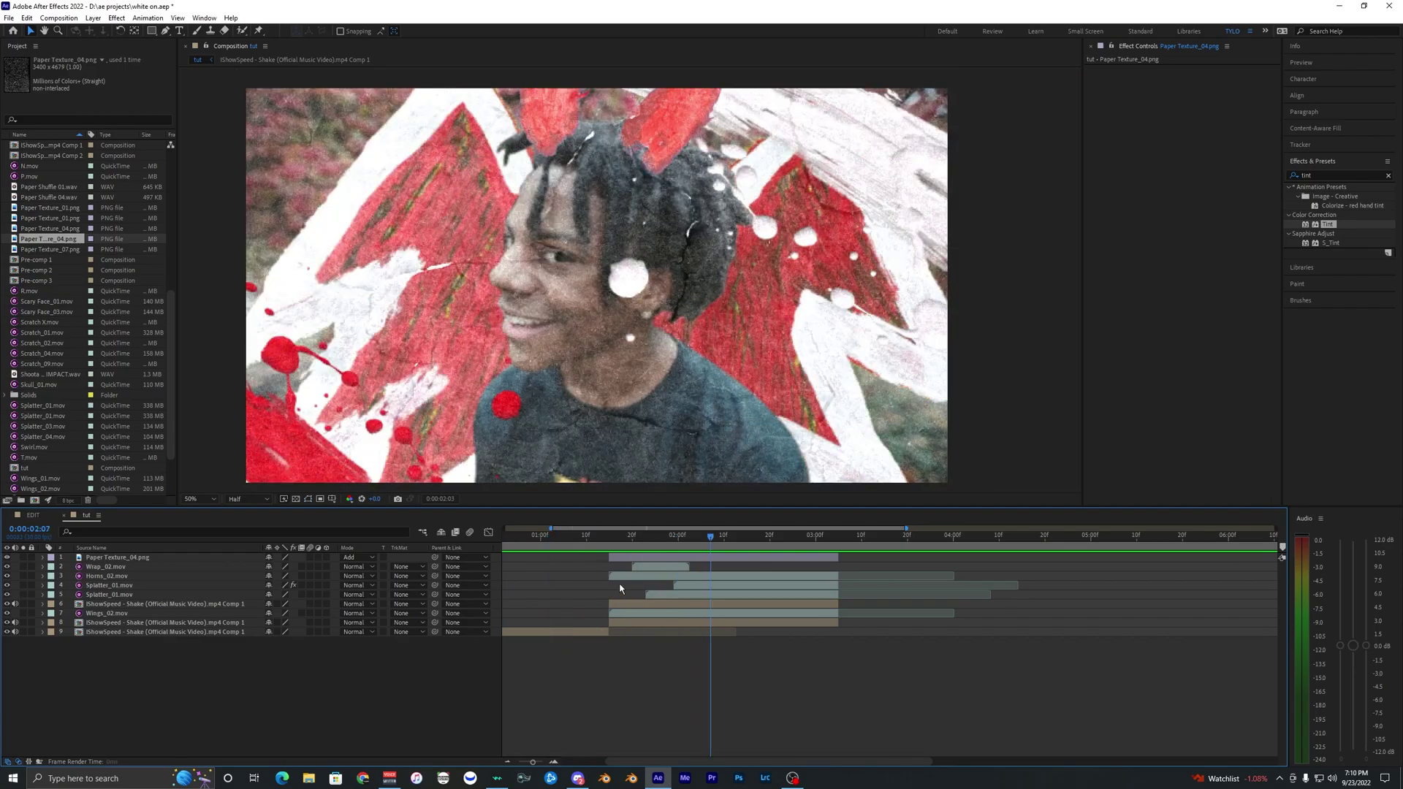
{"action": "scroll", "coordinate": [633, 596], "scroll_direction": "down", "scroll_amount": 3}
{"action": "scroll", "coordinate": [592, 561], "scroll_direction": "up", "scroll_amount": 4}
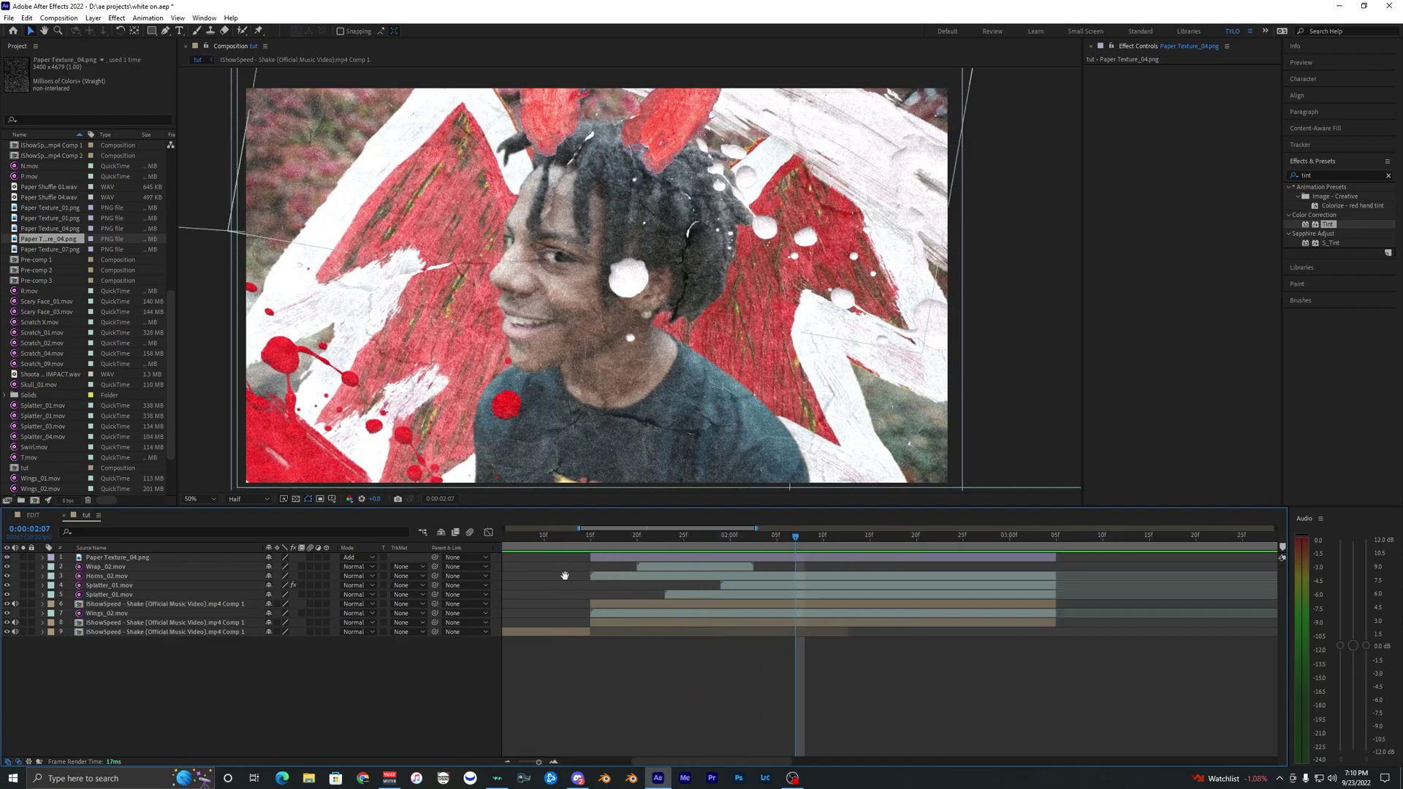
{"action": "left_click_drag", "start_coordinate": [565, 576], "coordinate": [584, 541]}
{"action": "scroll", "coordinate": [639, 636], "scroll_direction": "down", "scroll_amount": 3}
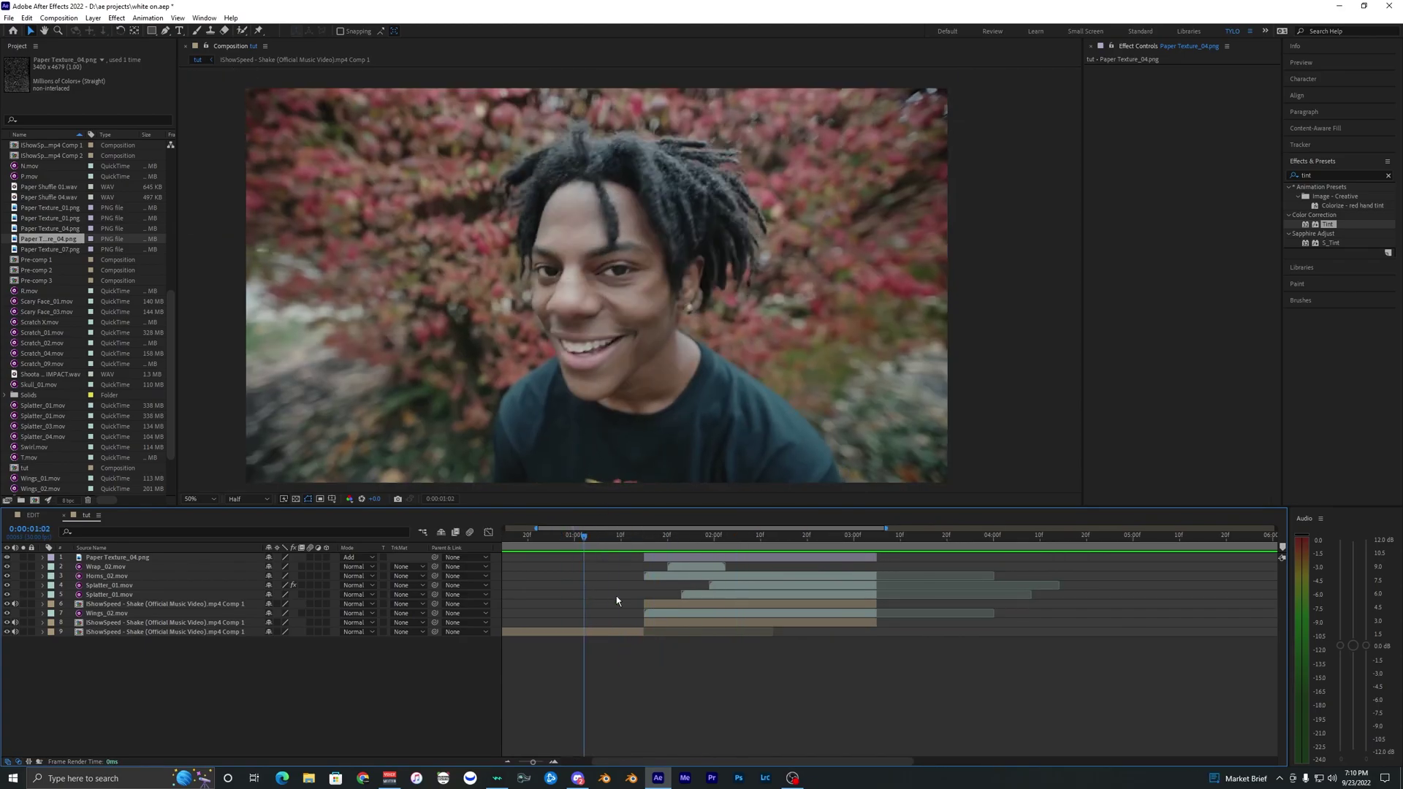
{"action": "key", "text": "space"}
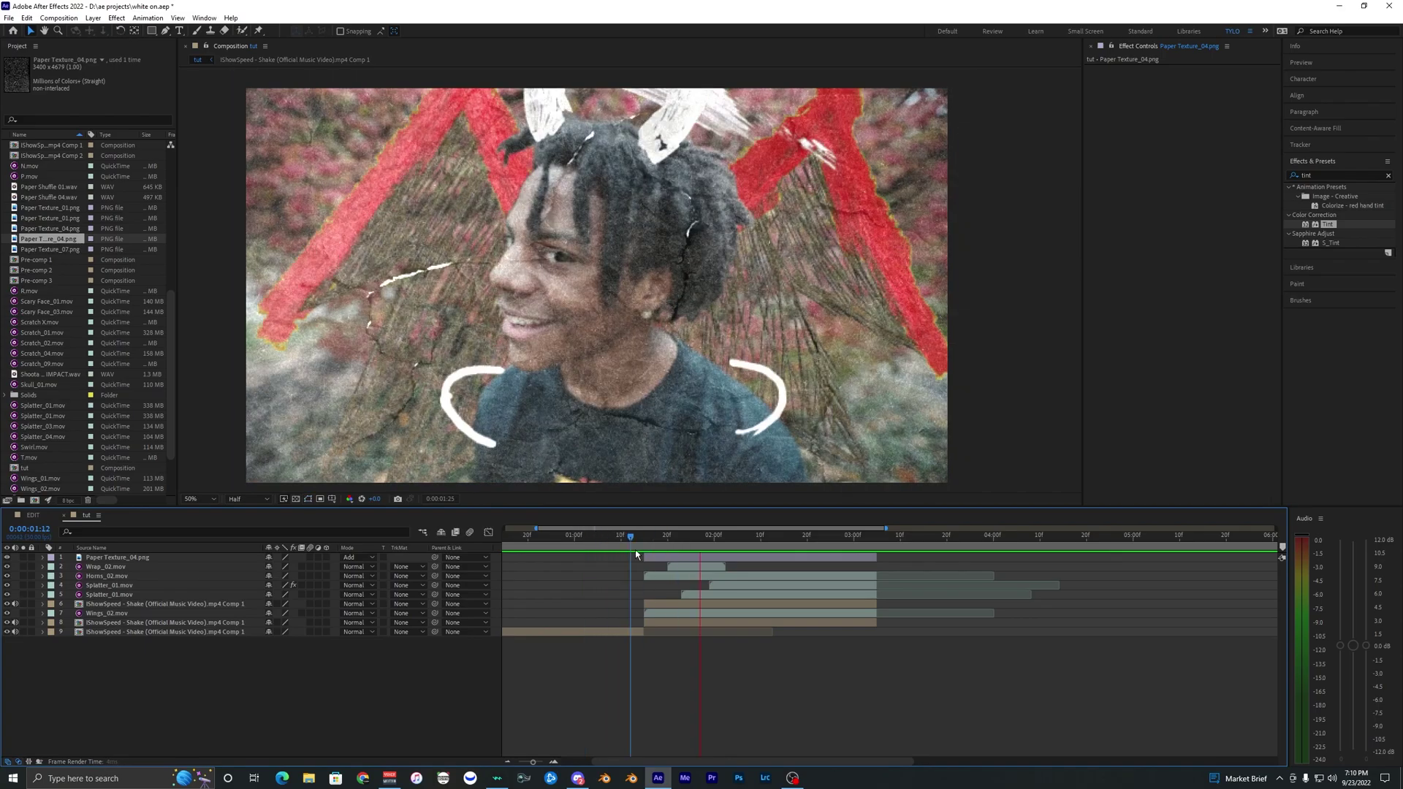
{"action": "left_click", "coordinate": [644, 541]}
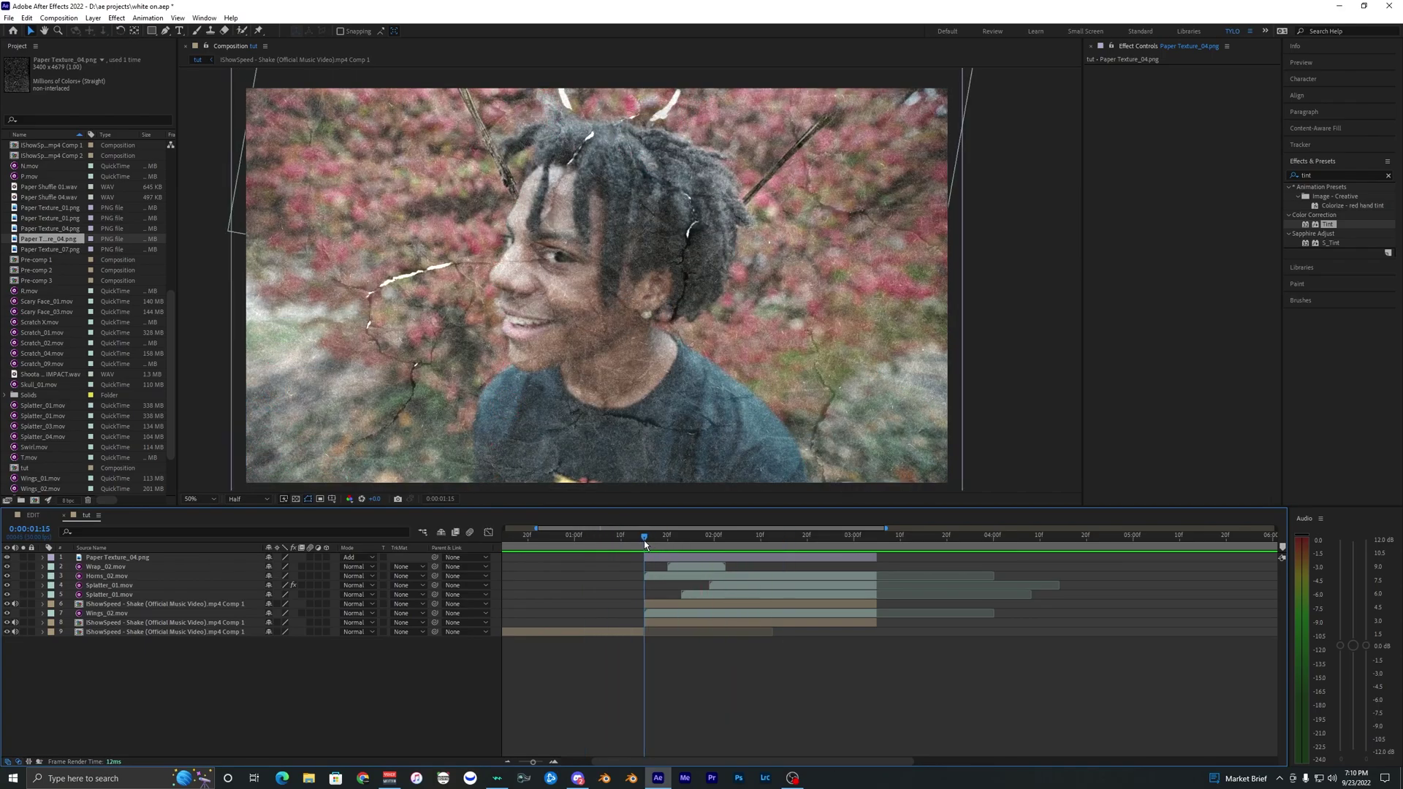
Add an adjustment layer above the paper texture and trim its end to the end of the freeze at 0:00:03:05
{"action": "scroll", "coordinate": [46, 300], "scroll_direction": "up", "scroll_amount": 5}
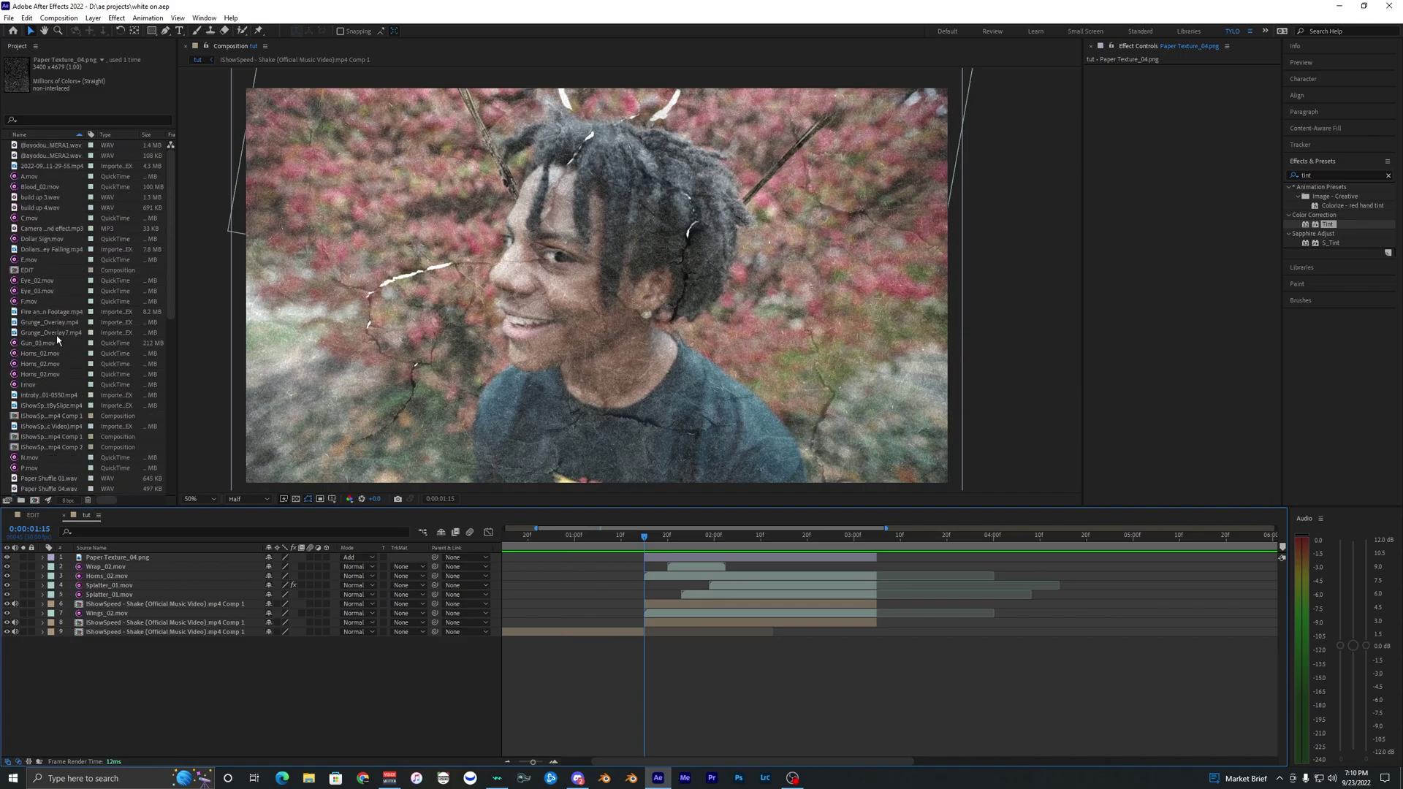
{"action": "left_click", "coordinate": [659, 559]}
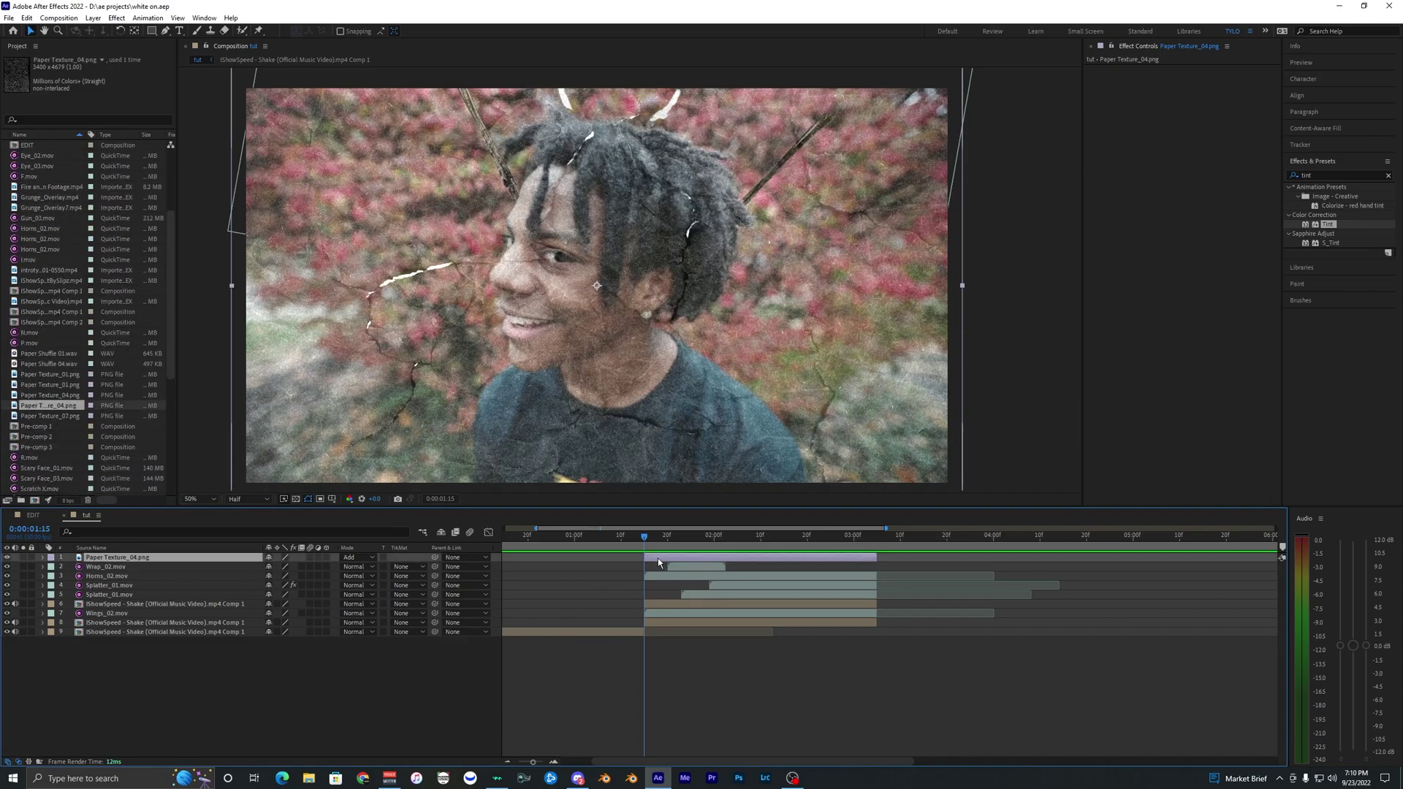
{"action": "left_click", "coordinate": [93, 17]}
{"action": "mouse_move", "coordinate": [95, 30]}
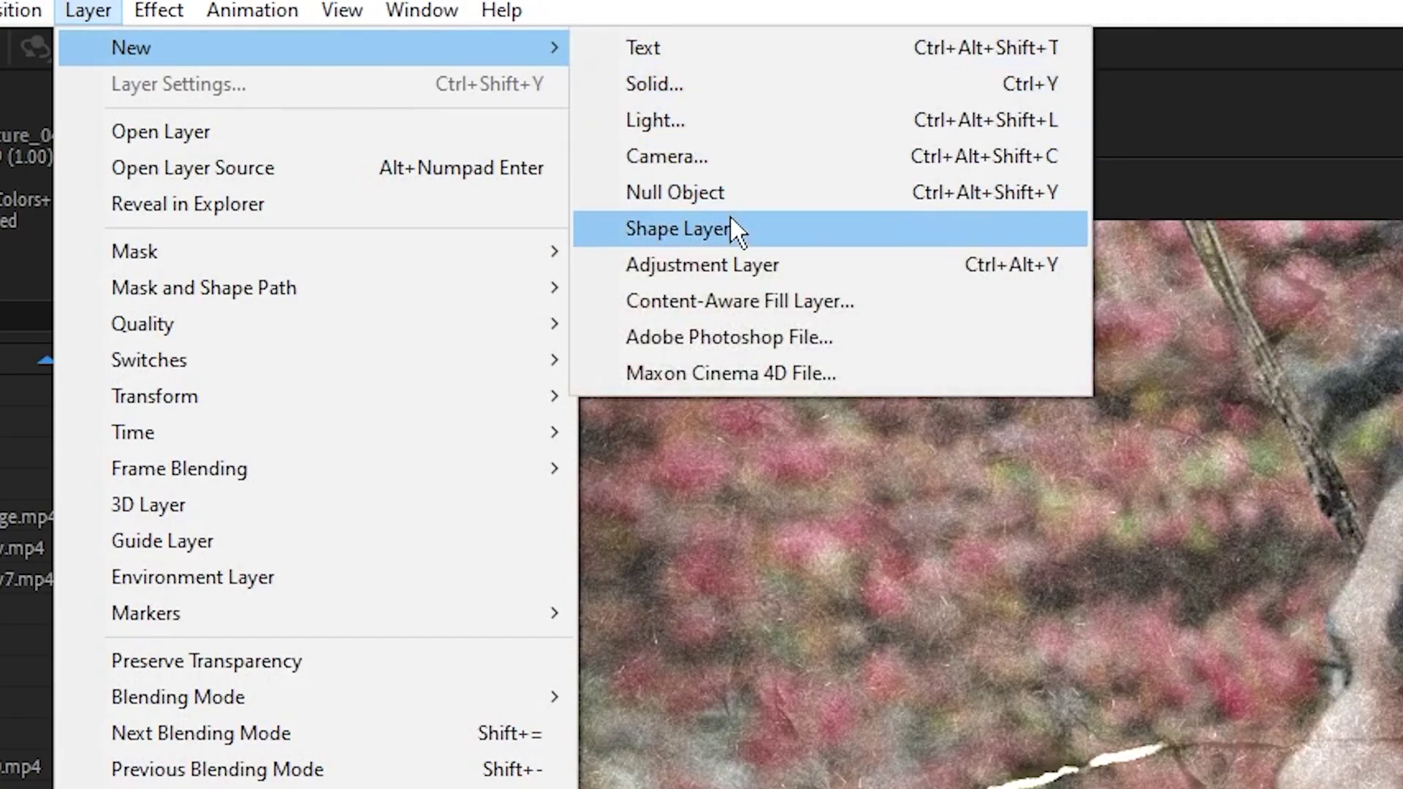
{"action": "left_click", "coordinate": [307, 105]}
{"action": "left_click", "coordinate": [719, 542]}
{"action": "left_click_drag", "start_coordinate": [736, 546], "coordinate": [878, 546]}
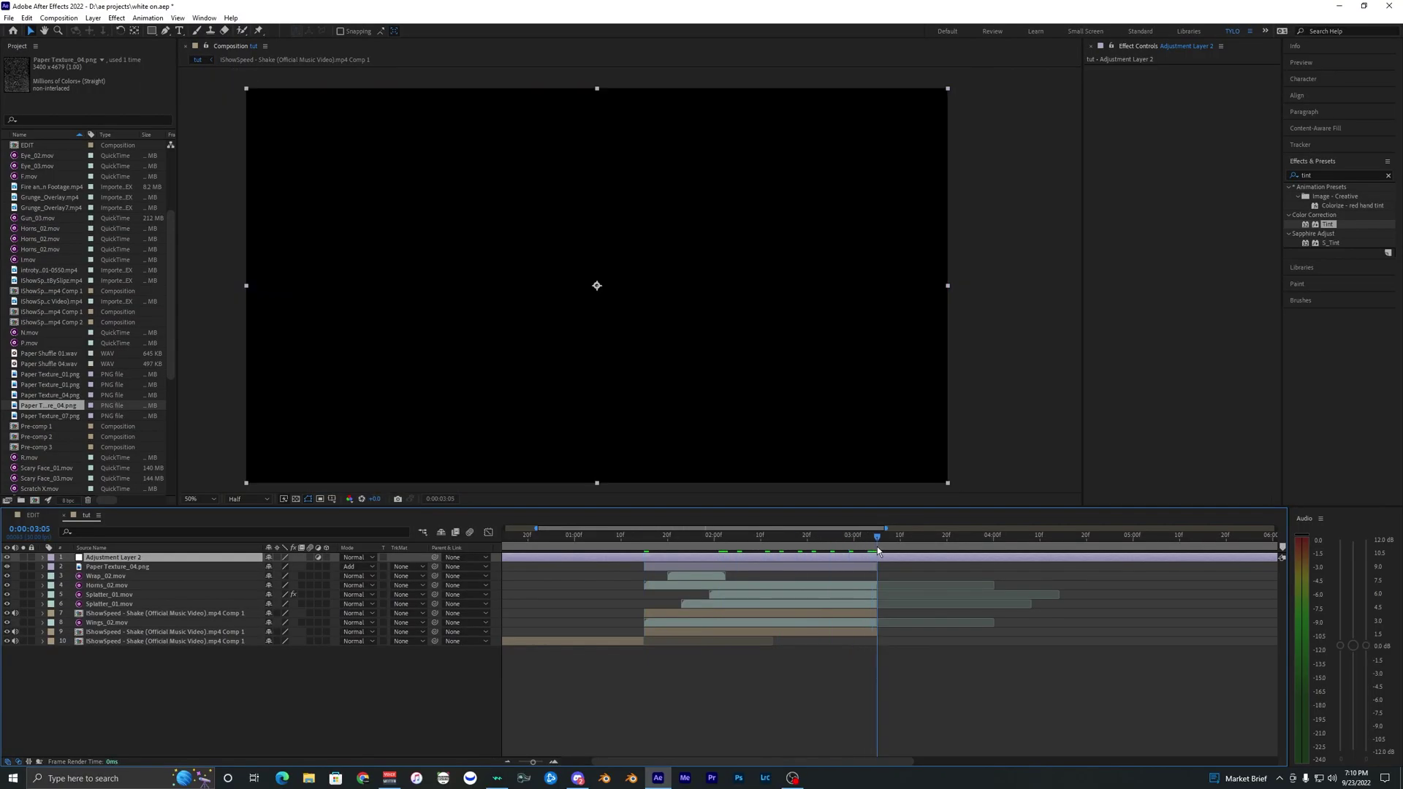
Find the Exposure effect and apply it to the new adjustment layer
{"action": "left_click", "coordinate": [1357, 176]}
{"action": "key", "text": "BackSpace"}
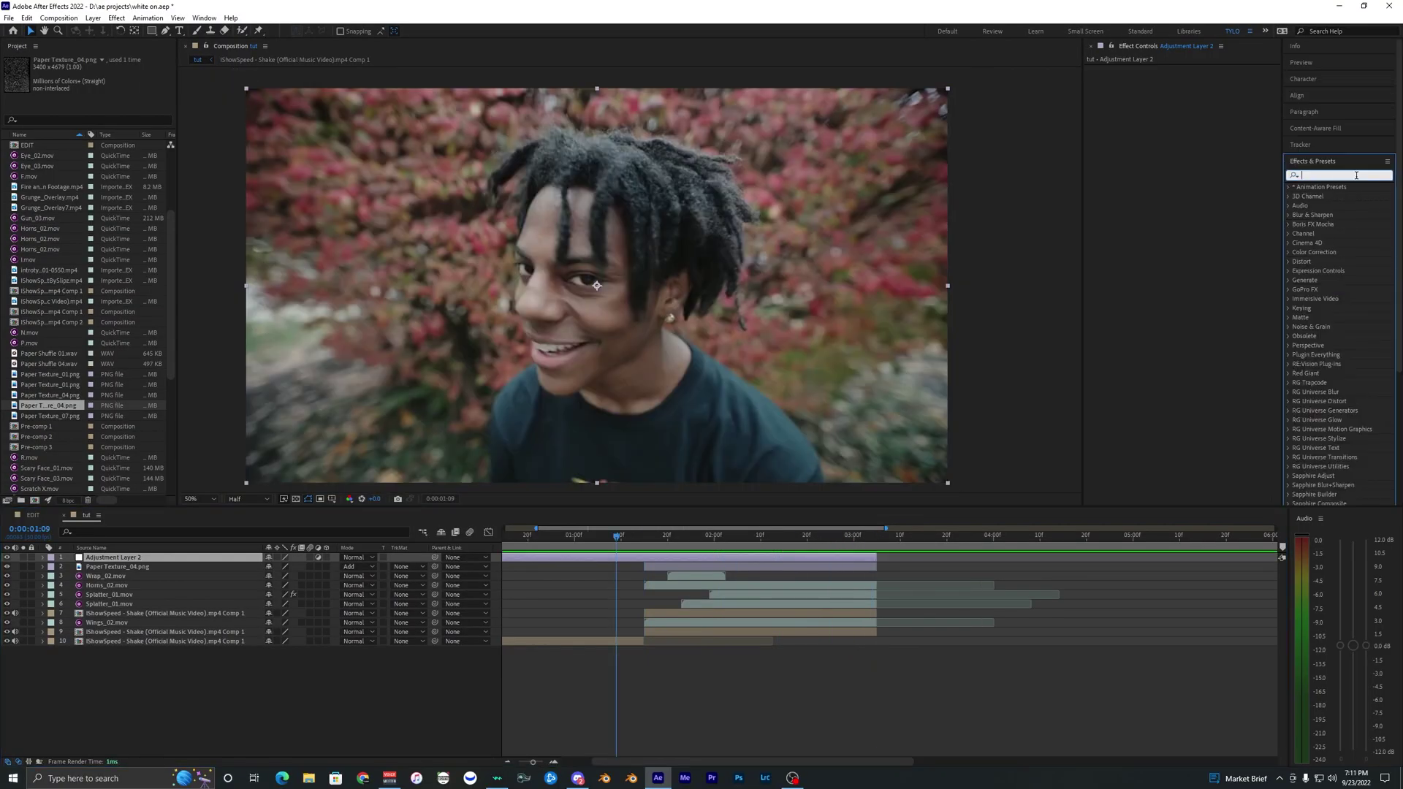
{"action": "type", "text": "expo"}
{"action": "left_click_drag", "start_coordinate": [1335, 290], "coordinate": [677, 547]}
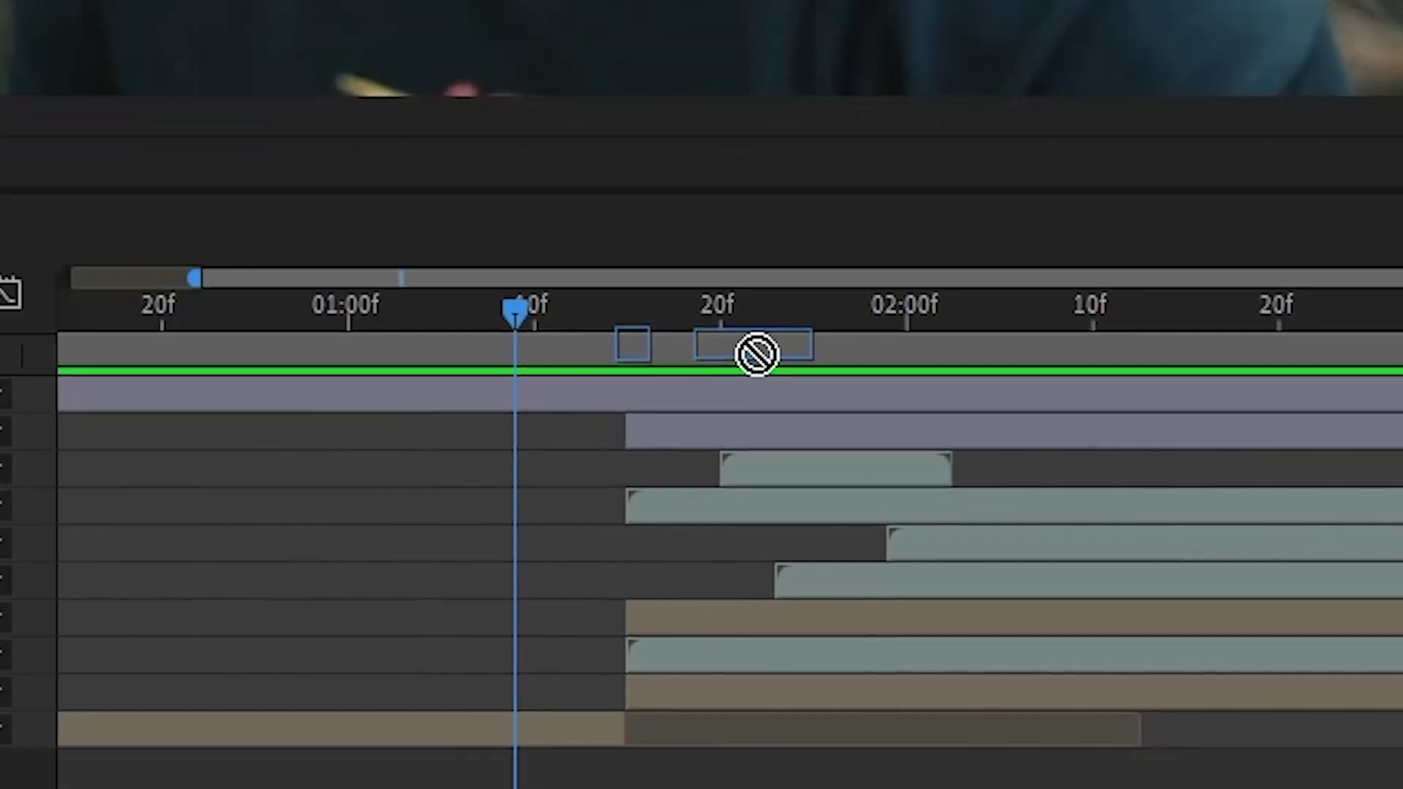
{"action": "left_click_drag", "start_coordinate": [757, 355], "coordinate": [629, 395]}
Set the adjustment layer's exposure to 3 with a keyframe on the freeze's first frame at 0:00:01:15
{"action": "key", "text": "Page_Down"}
{"action": "key", "text": "Page_Down"}
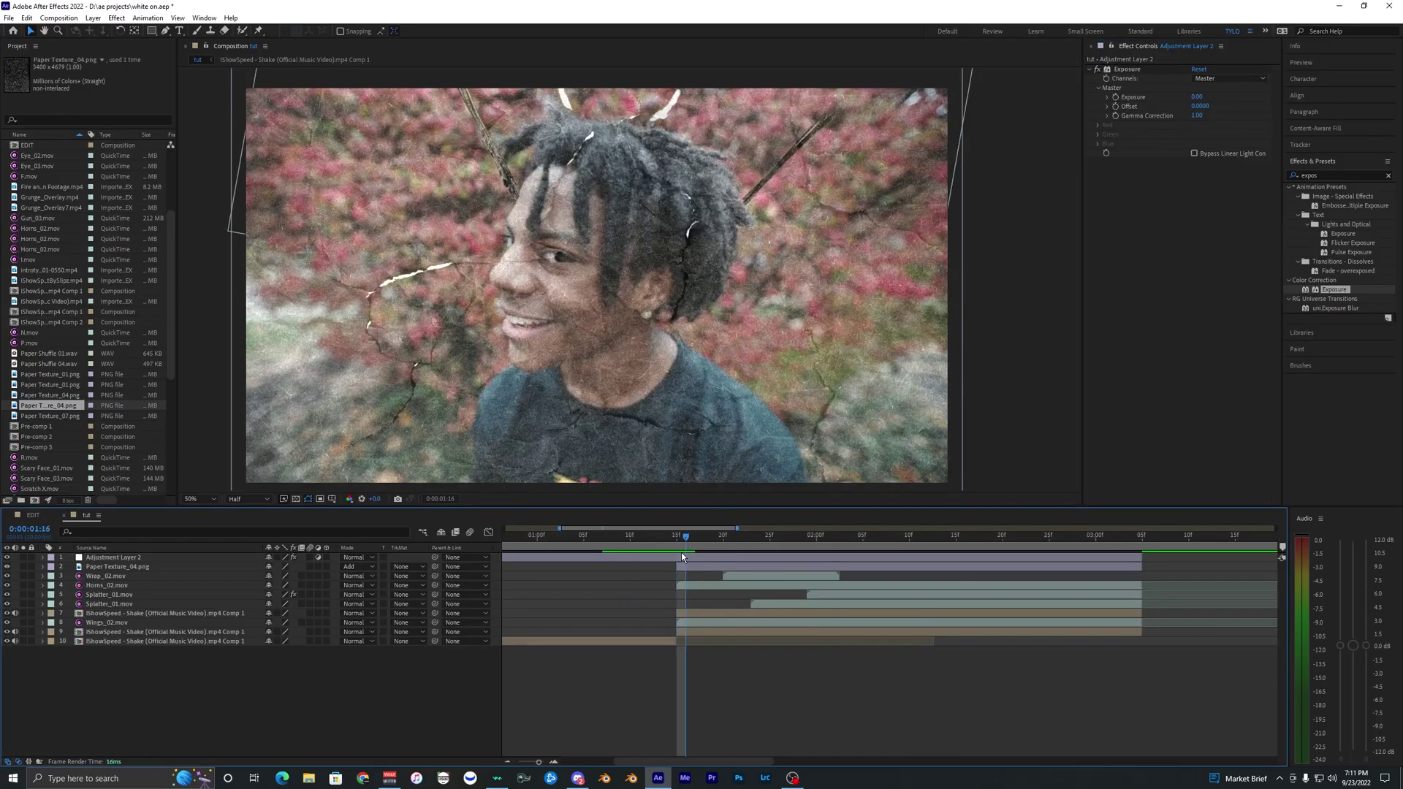
{"action": "key", "text": "Page_Up"}
{"action": "key", "text": "Page_Up"}
{"action": "left_click", "coordinate": [674, 556]}
{"action": "key", "text": "Page_Down"}
{"action": "left_click", "coordinate": [1196, 96]}
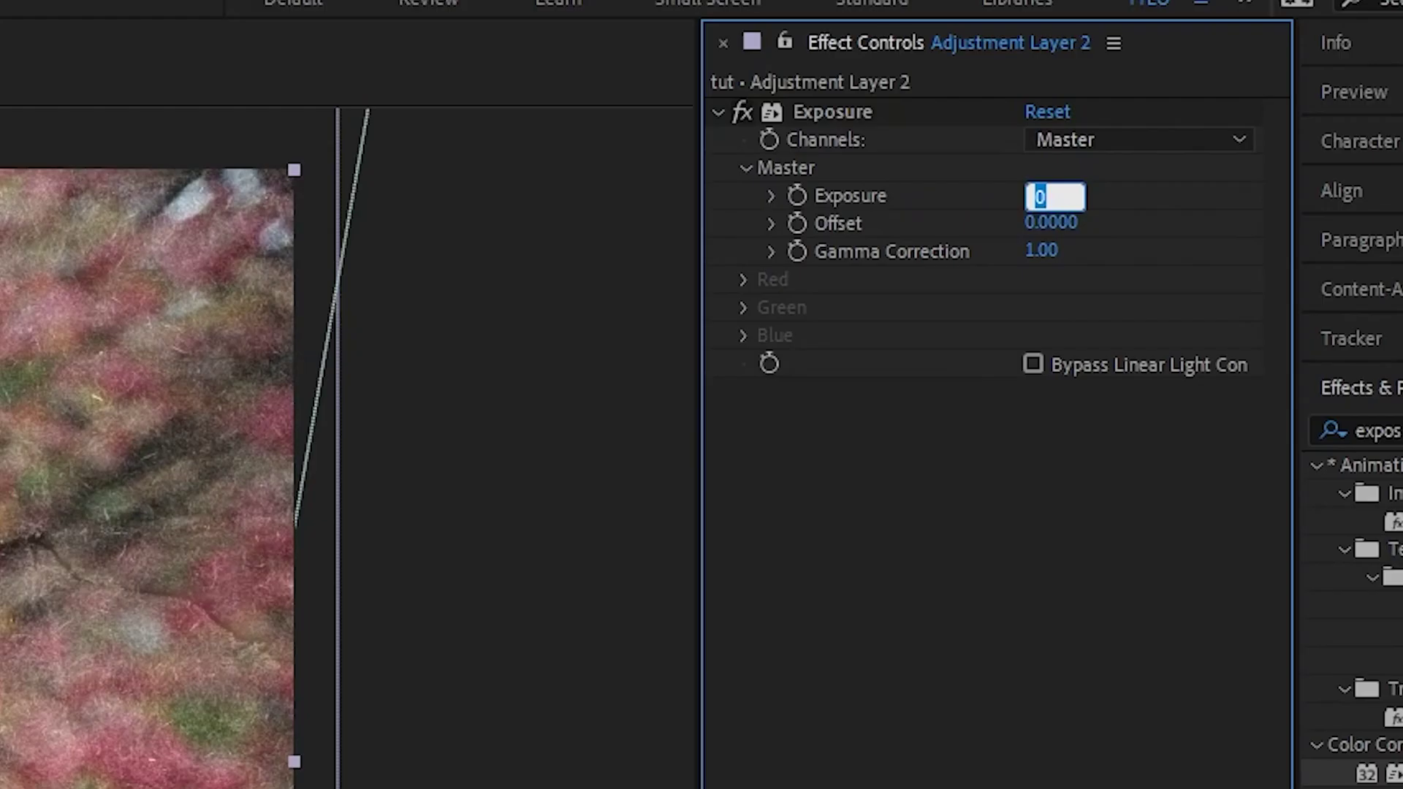
{"action": "key", "text": "Return"}
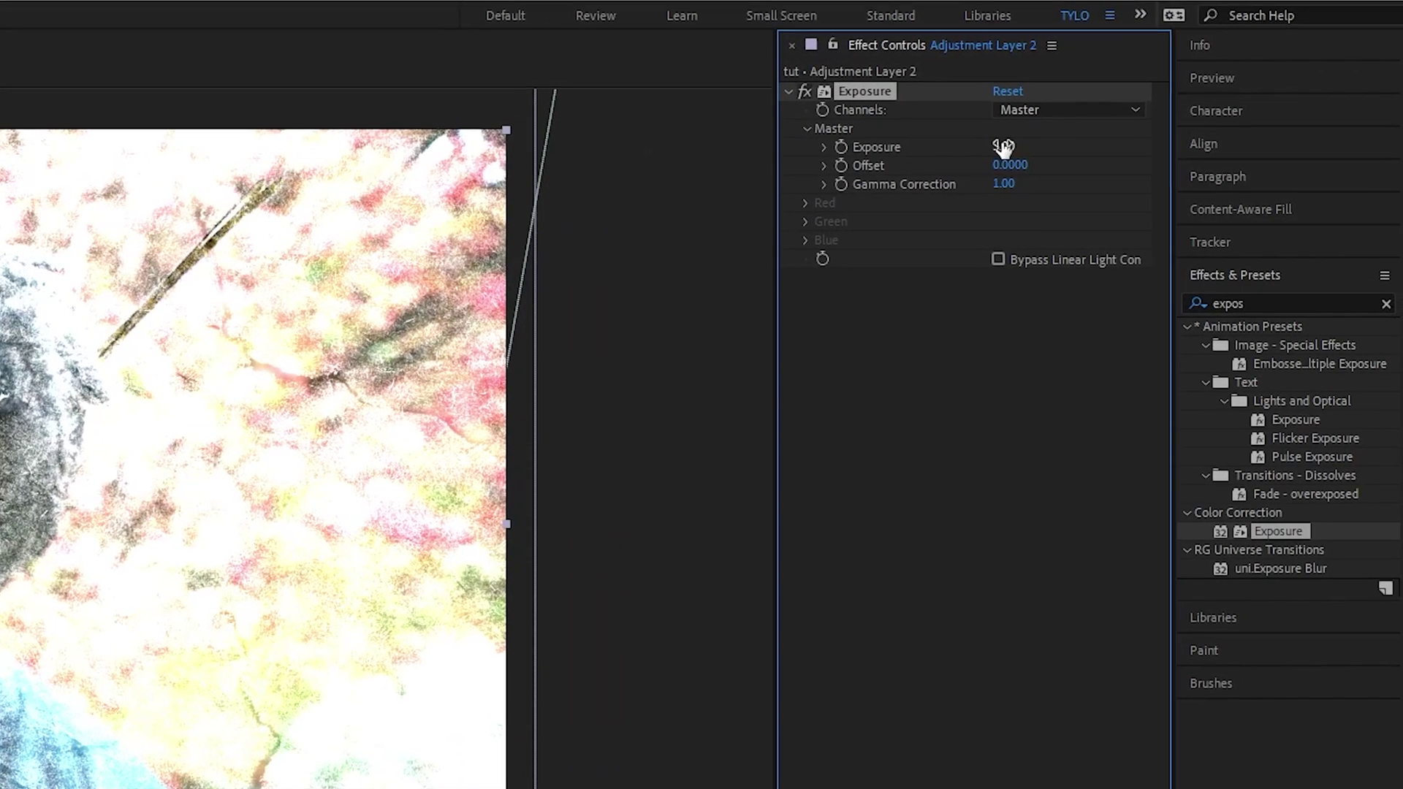
{"action": "key", "text": "Return"}
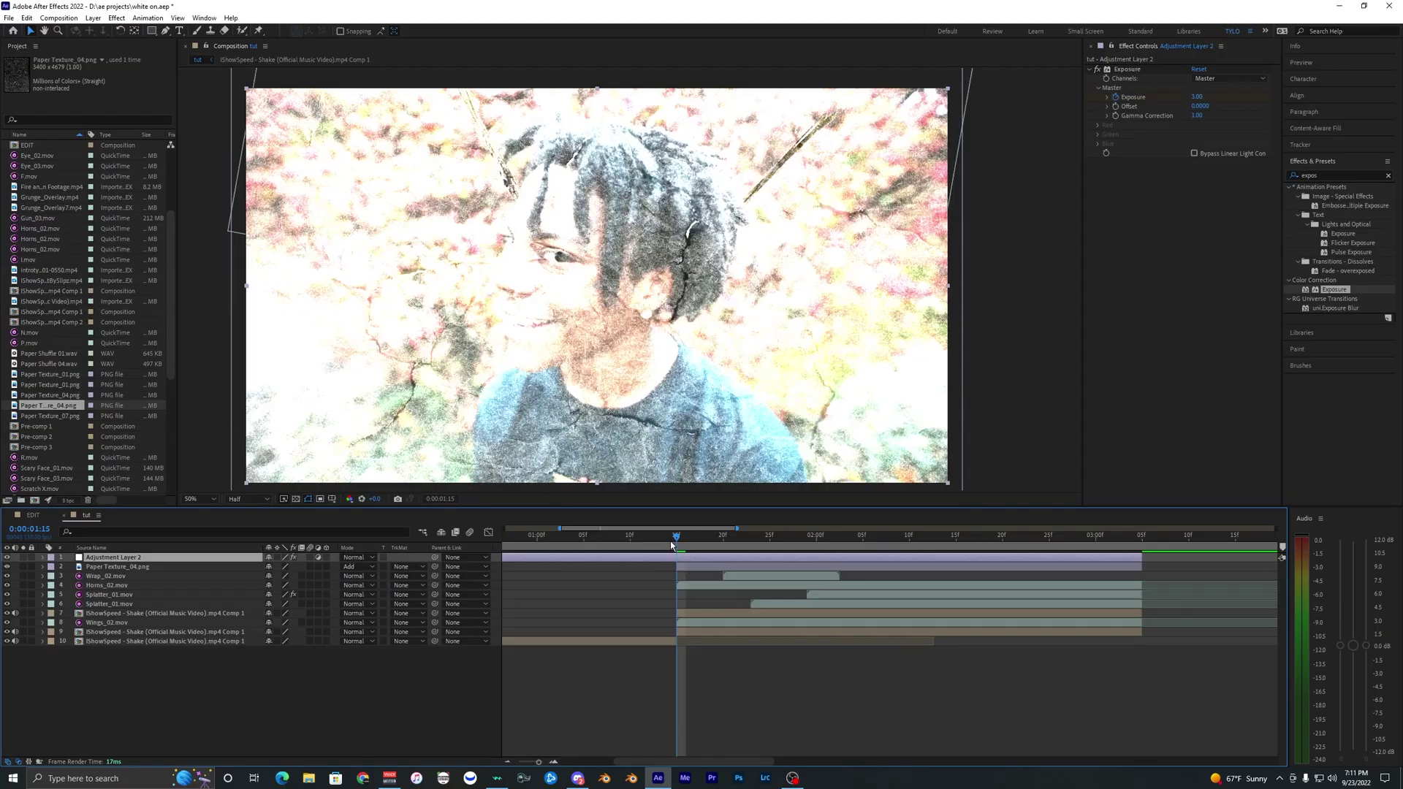
Key the exposure at 0 at 0:00:01:05, ten frames before the freeze, and again at the freeze's end at 0:00:03:05
{"action": "key", "text": "ctrl+shift+Left"}
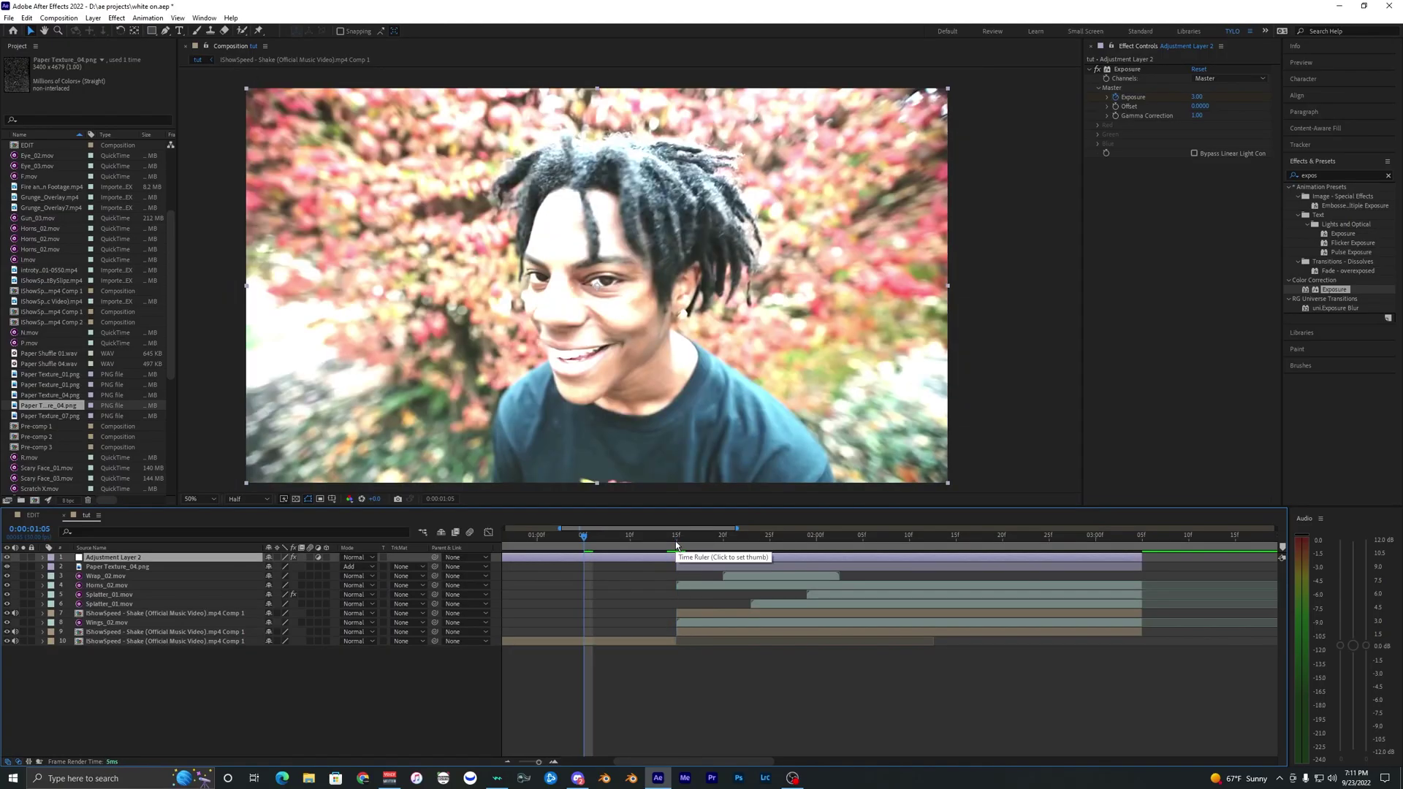
{"action": "left_click", "coordinate": [1197, 97]}
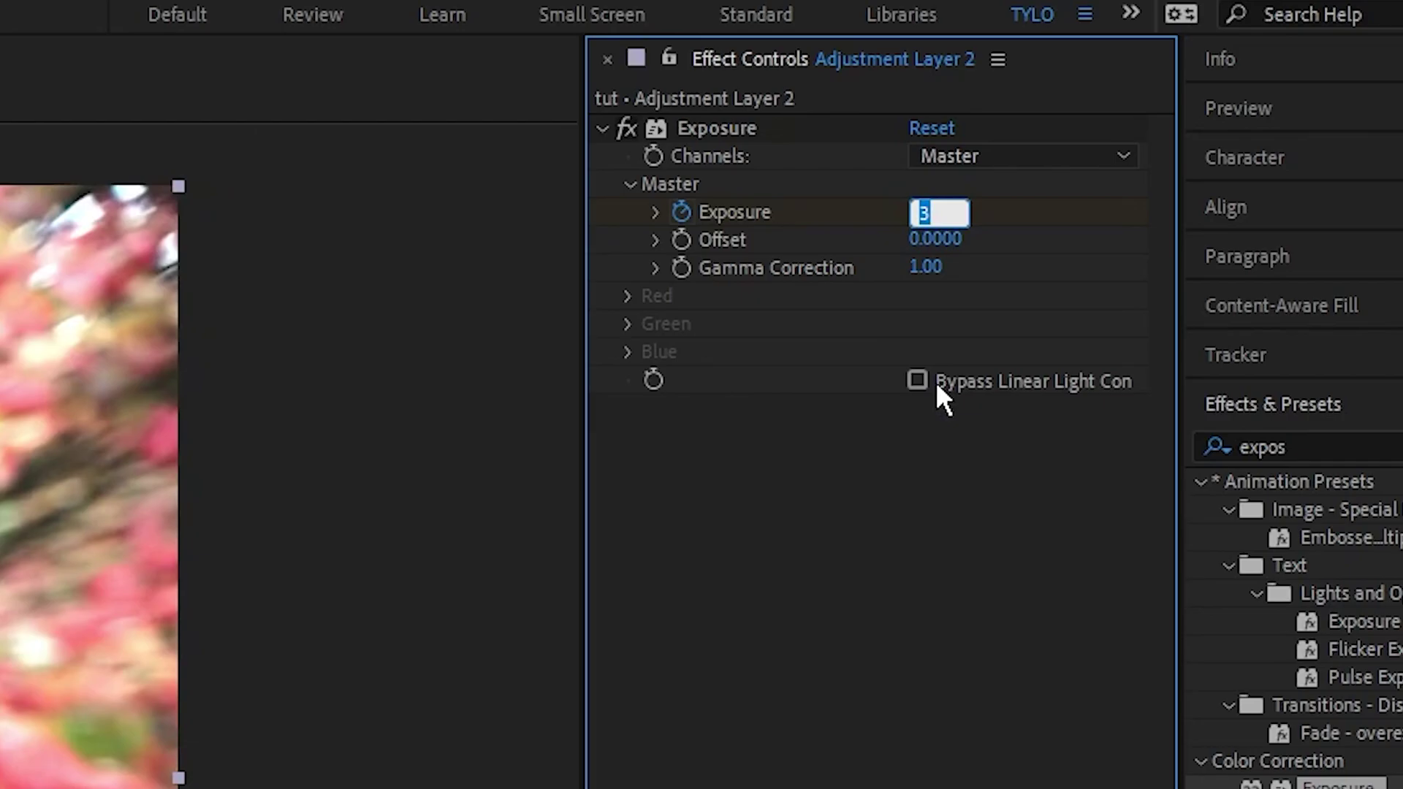
{"action": "key", "text": "Return"}
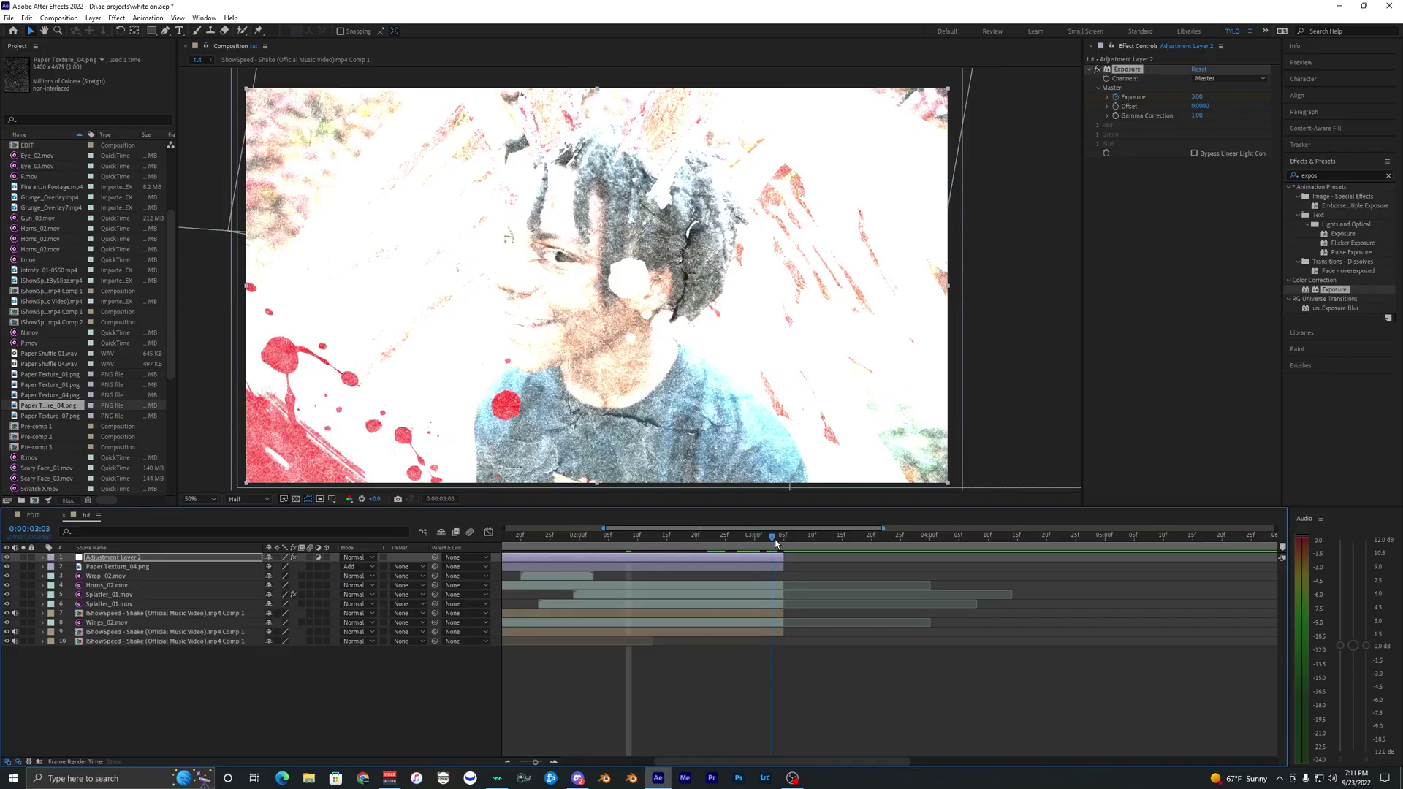
{"action": "left_click", "coordinate": [785, 537]}
{"action": "left_click", "coordinate": [1199, 96]}
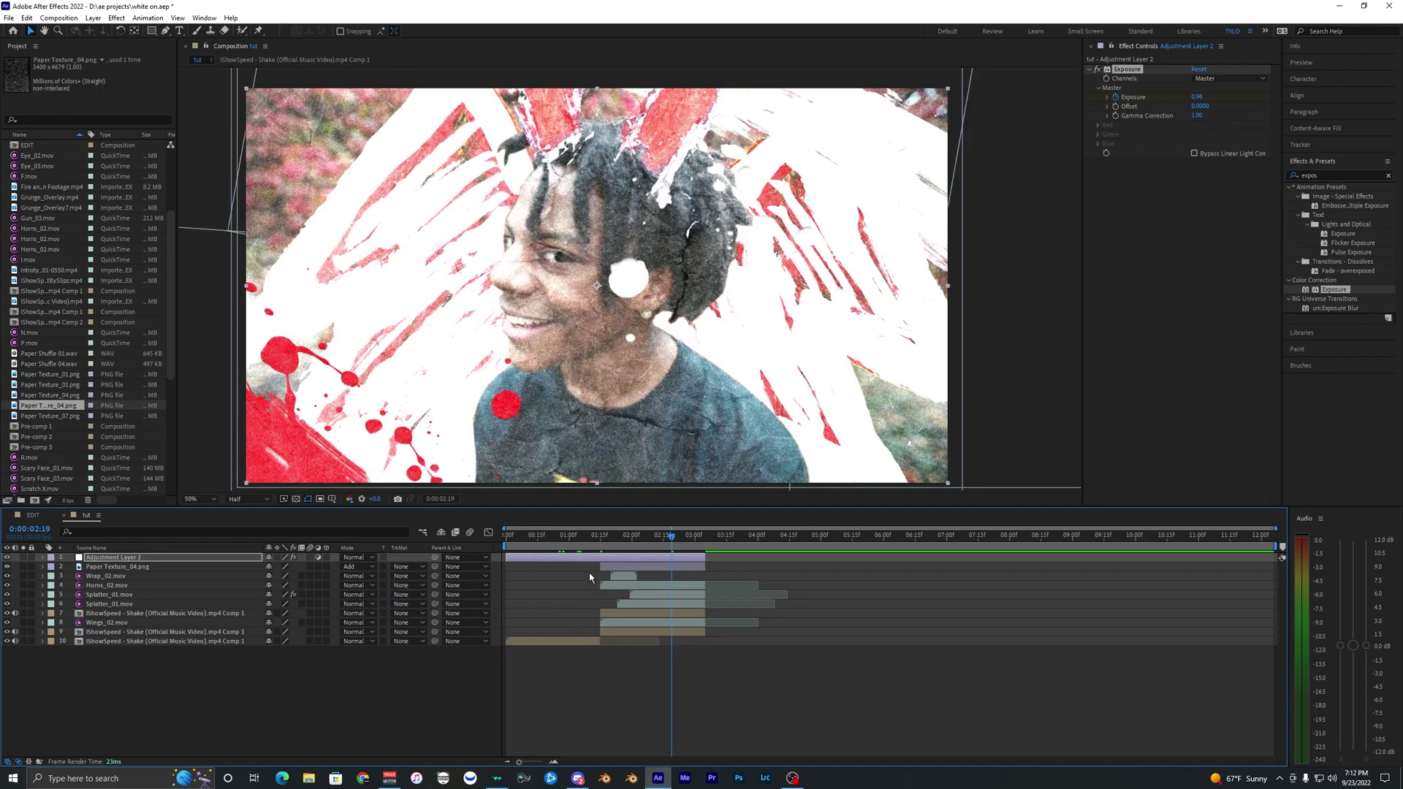
Reveal the adjustment layer's exposure keyframes and preview the flash over the freeze frame
{"action": "key", "text": "u"}
{"action": "scroll", "coordinate": [709, 604], "scroll_direction": "up", "scroll_amount": 2}
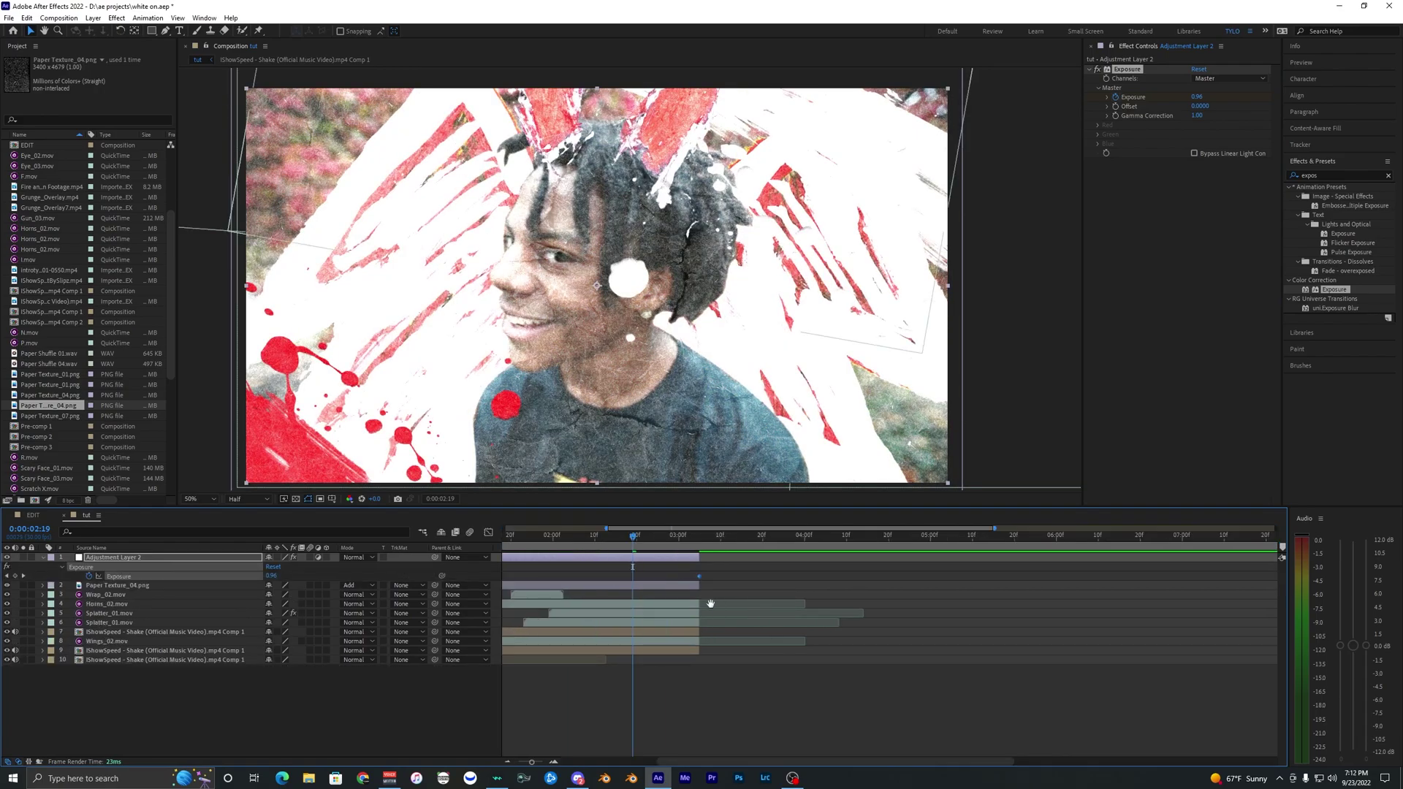
{"action": "scroll", "coordinate": [715, 601], "scroll_direction": "left", "scroll_amount": 2}
{"action": "key", "text": "space"}
{"action": "scroll", "coordinate": [568, 554], "scroll_direction": "left", "scroll_amount": 1}
{"action": "key", "text": "space"}
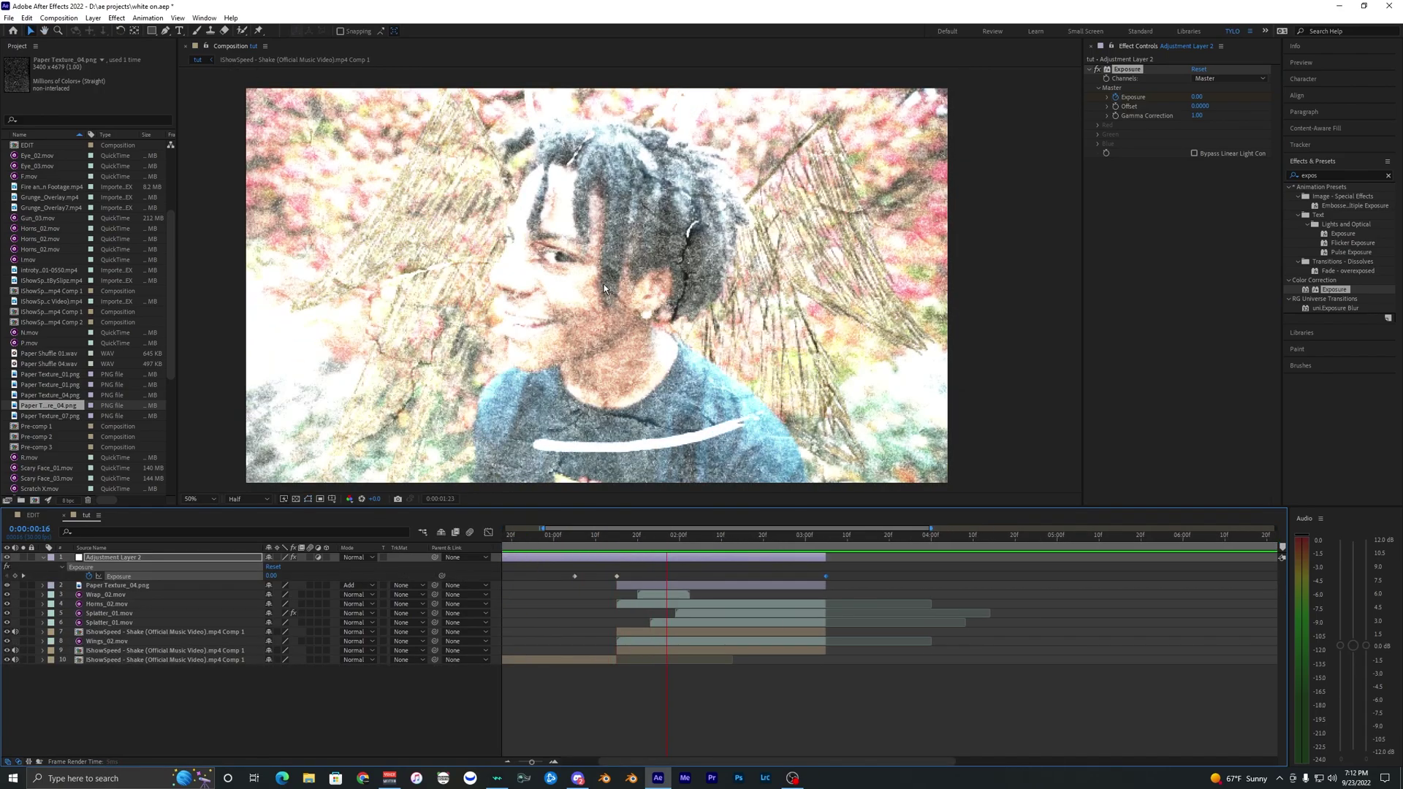
{"action": "key", "text": "space"}
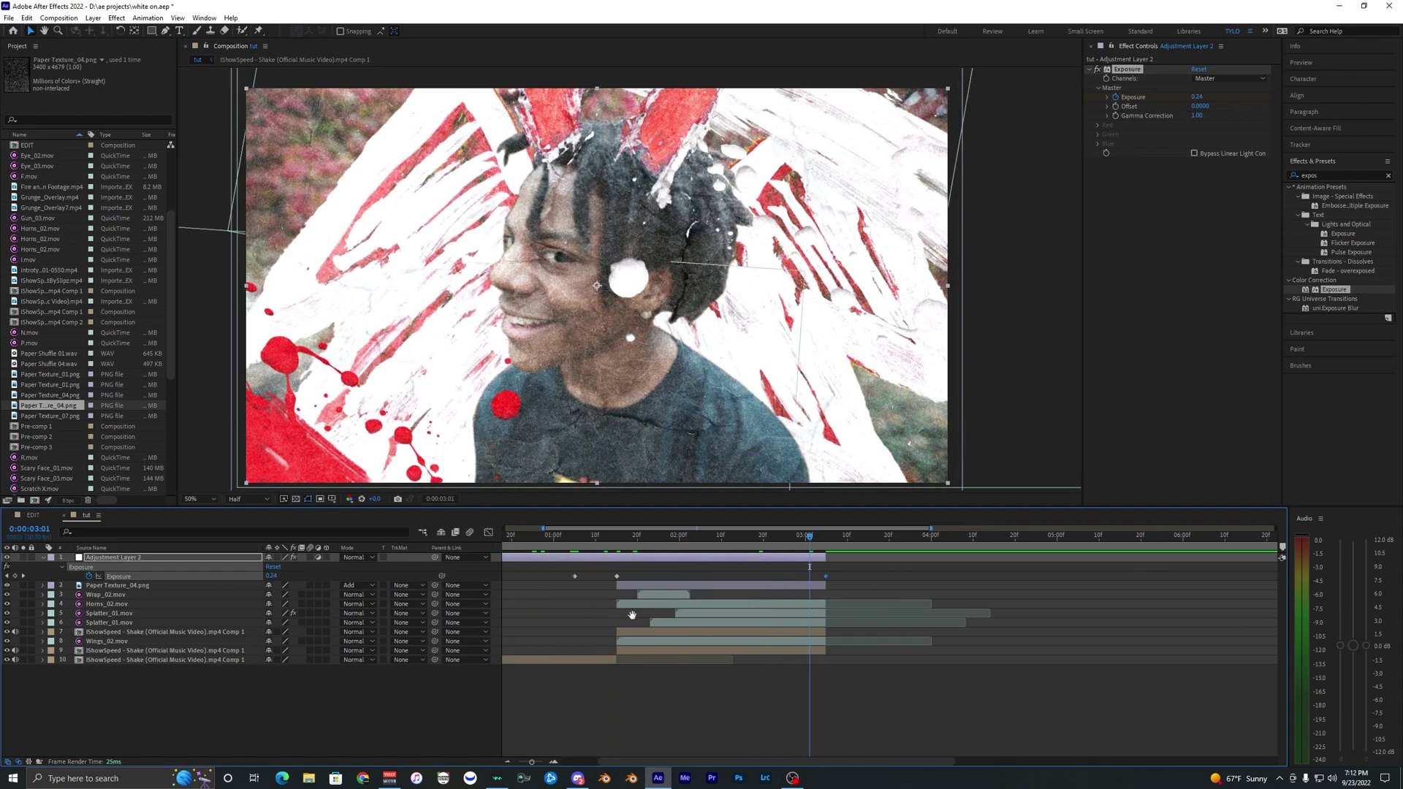
Apply Easy Ease to all three exposure keyframes on the adjustment layer
{"action": "left_click_drag", "start_coordinate": [632, 616], "coordinate": [650, 606]}
{"action": "key", "text": "u"}
{"action": "key", "text": "u"}
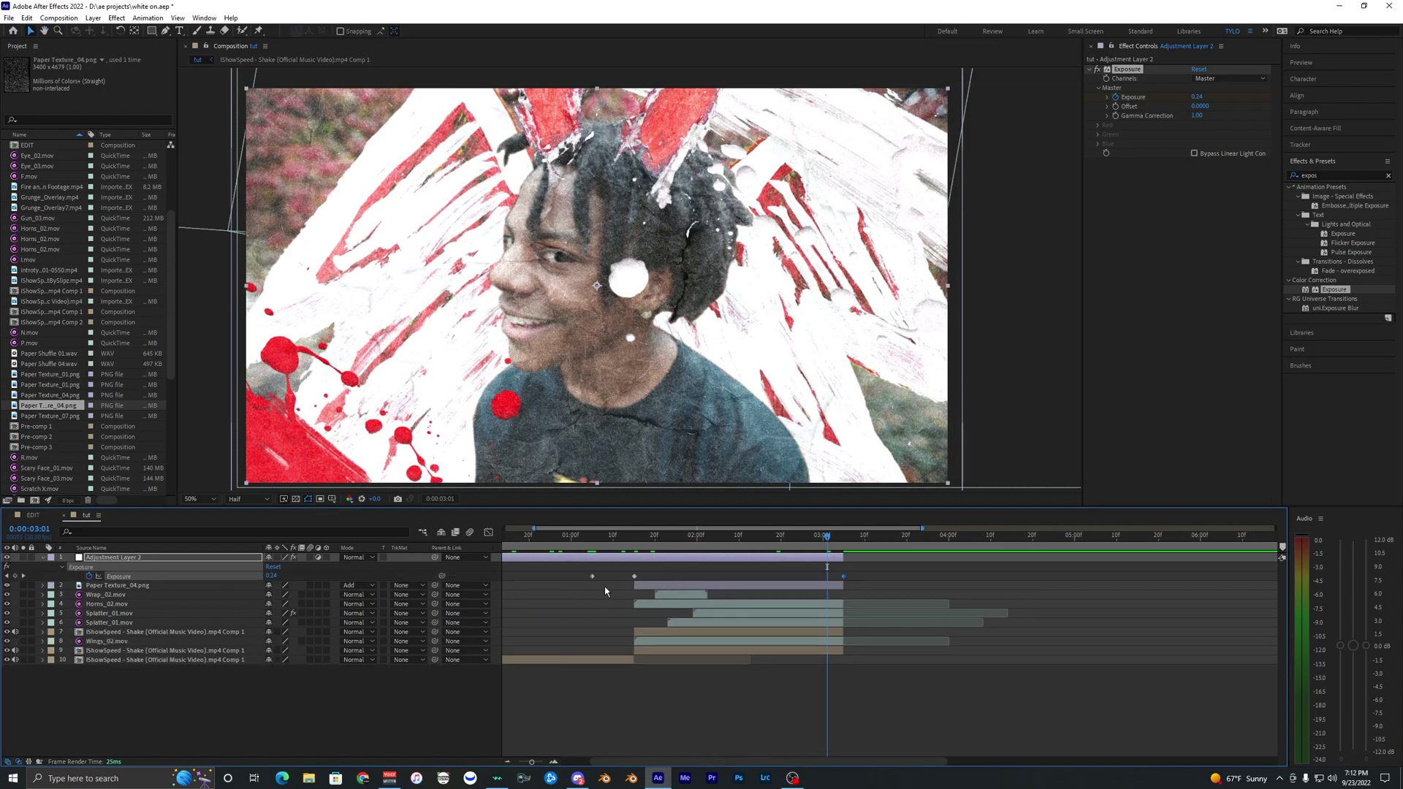
{"action": "left_click_drag", "start_coordinate": [867, 571], "coordinate": [554, 581]}
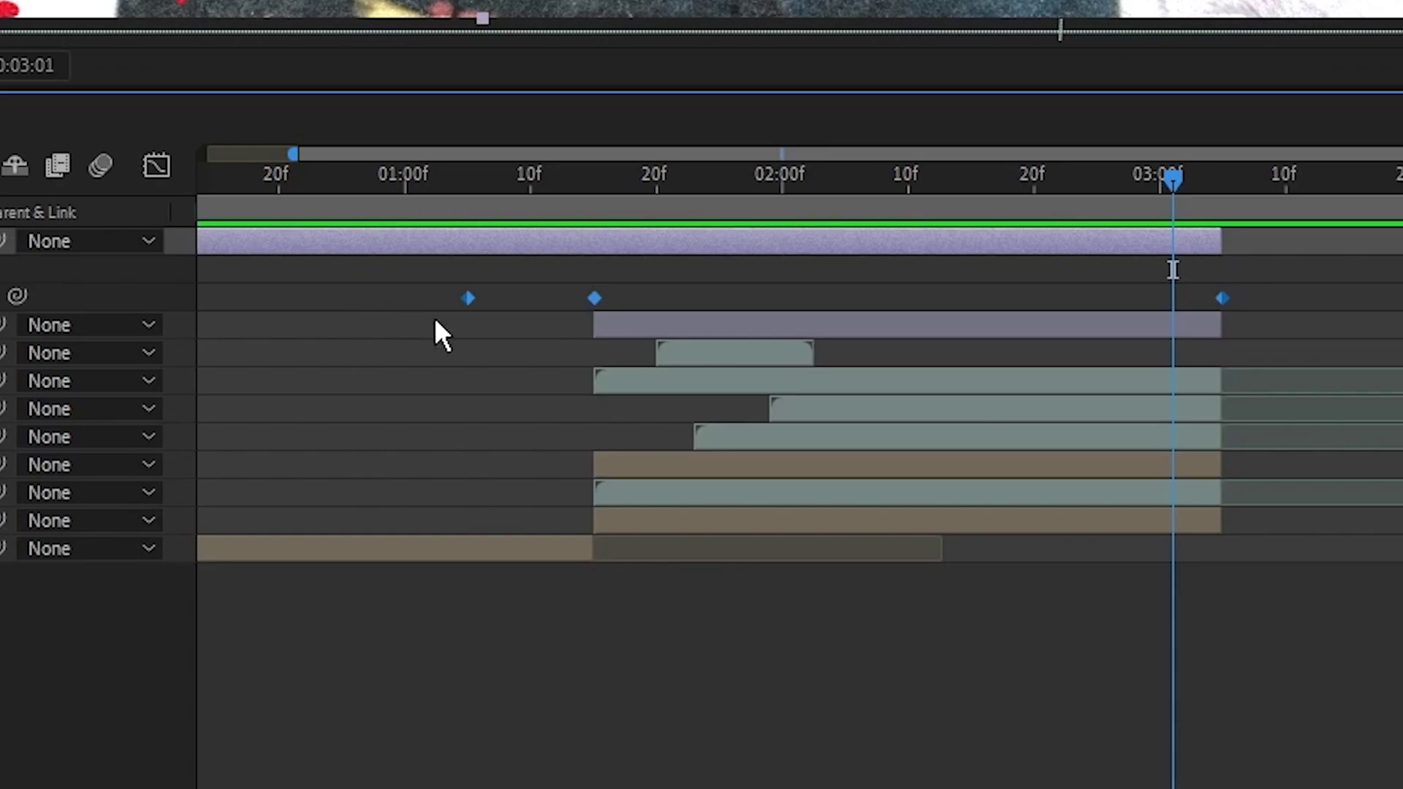
{"action": "key", "text": "F9"}
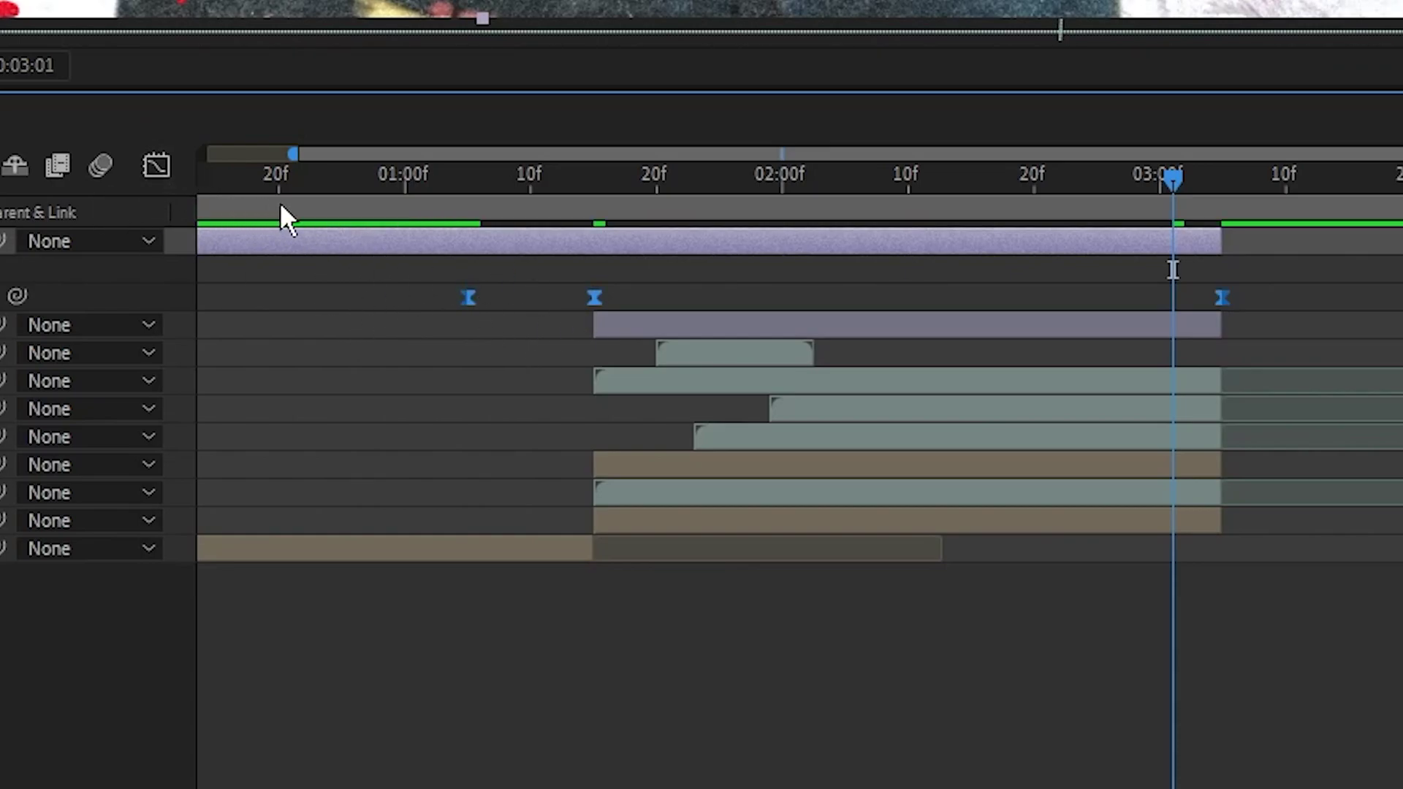
Show the exposure value curve in the graph editor and reshape the rise so it climbs steeply into the 3.0 peak
{"action": "left_click", "coordinate": [155, 166]}
{"action": "mouse_move", "coordinate": [596, 272]}
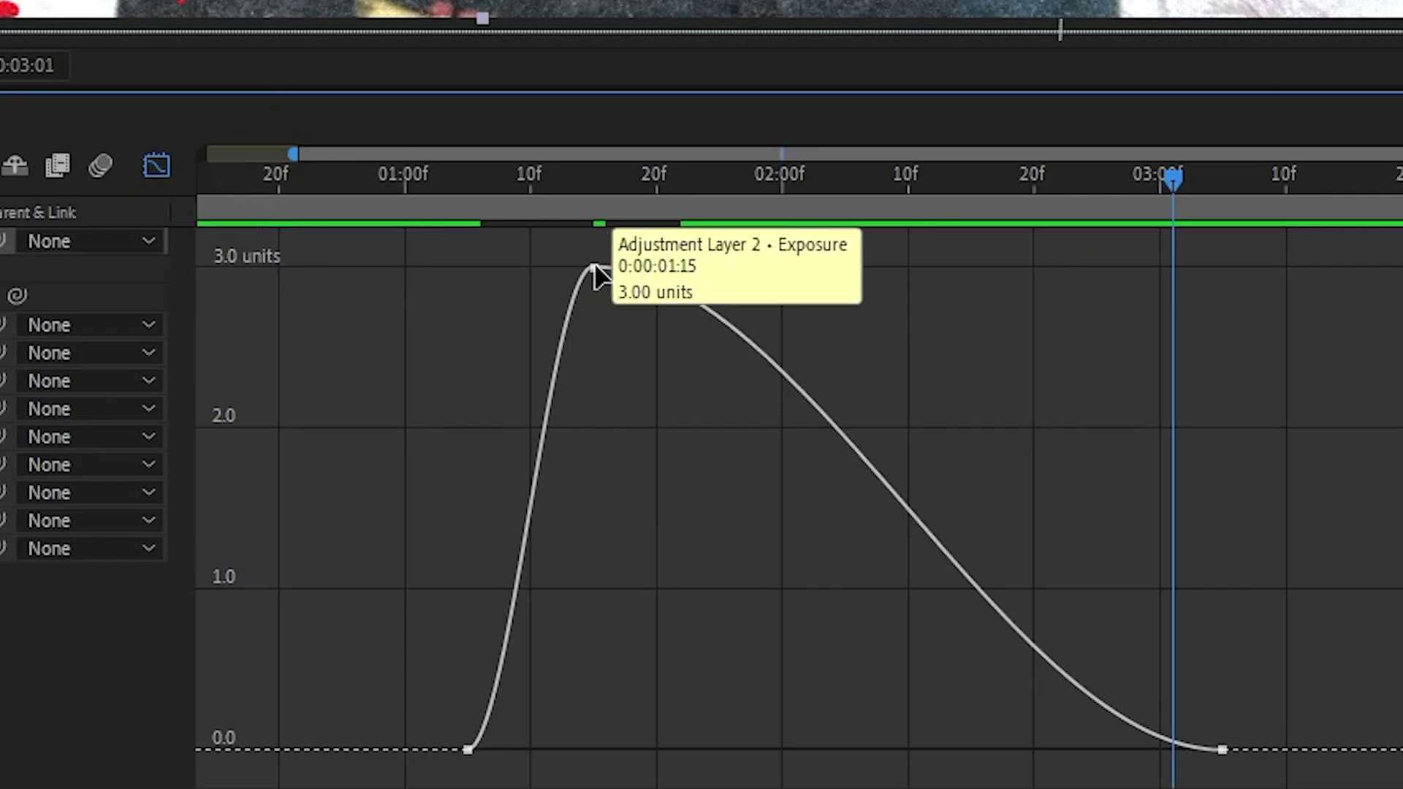
{"action": "left_click_drag", "start_coordinate": [625, 567], "coordinate": [666, 639]}
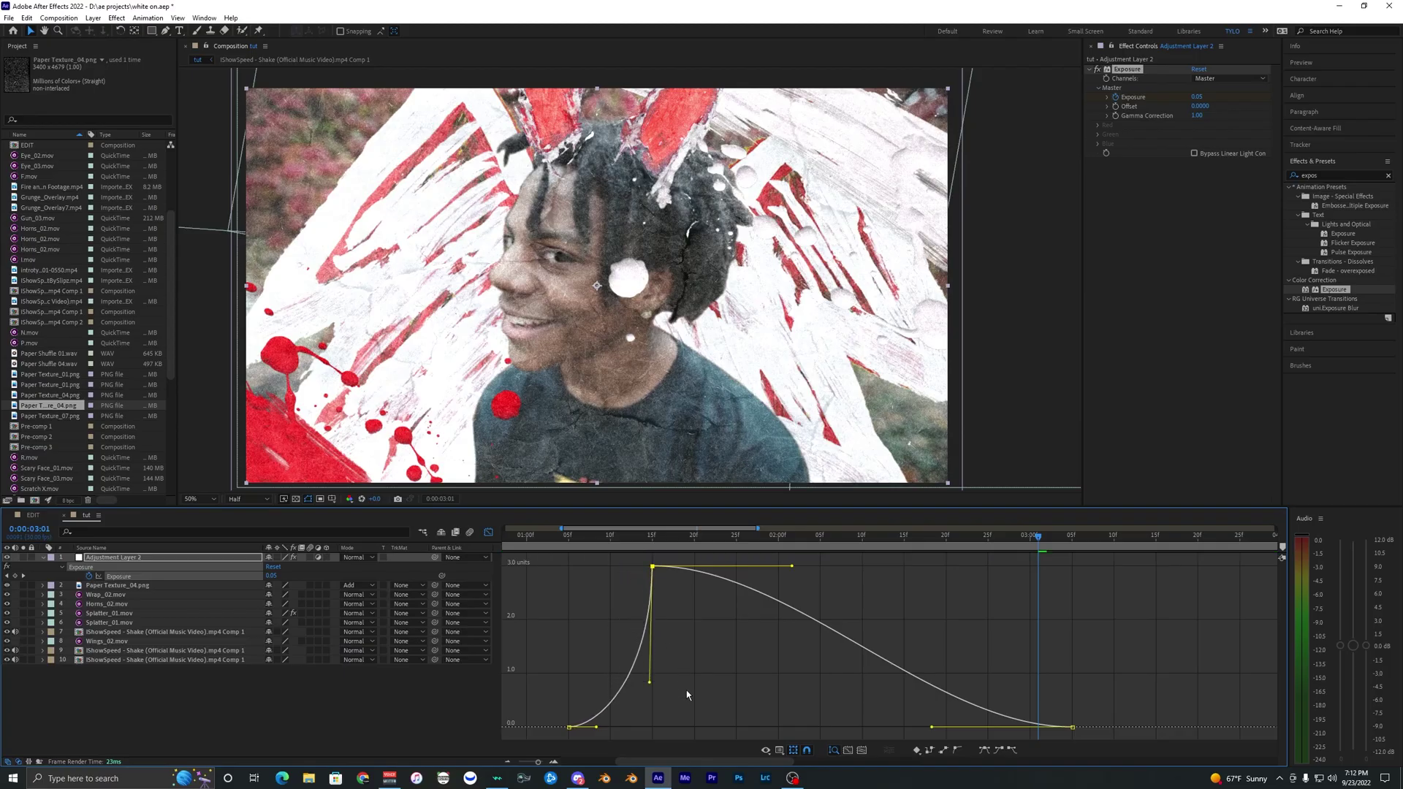
{"action": "left_click_drag", "start_coordinate": [687, 691], "coordinate": [687, 710]}
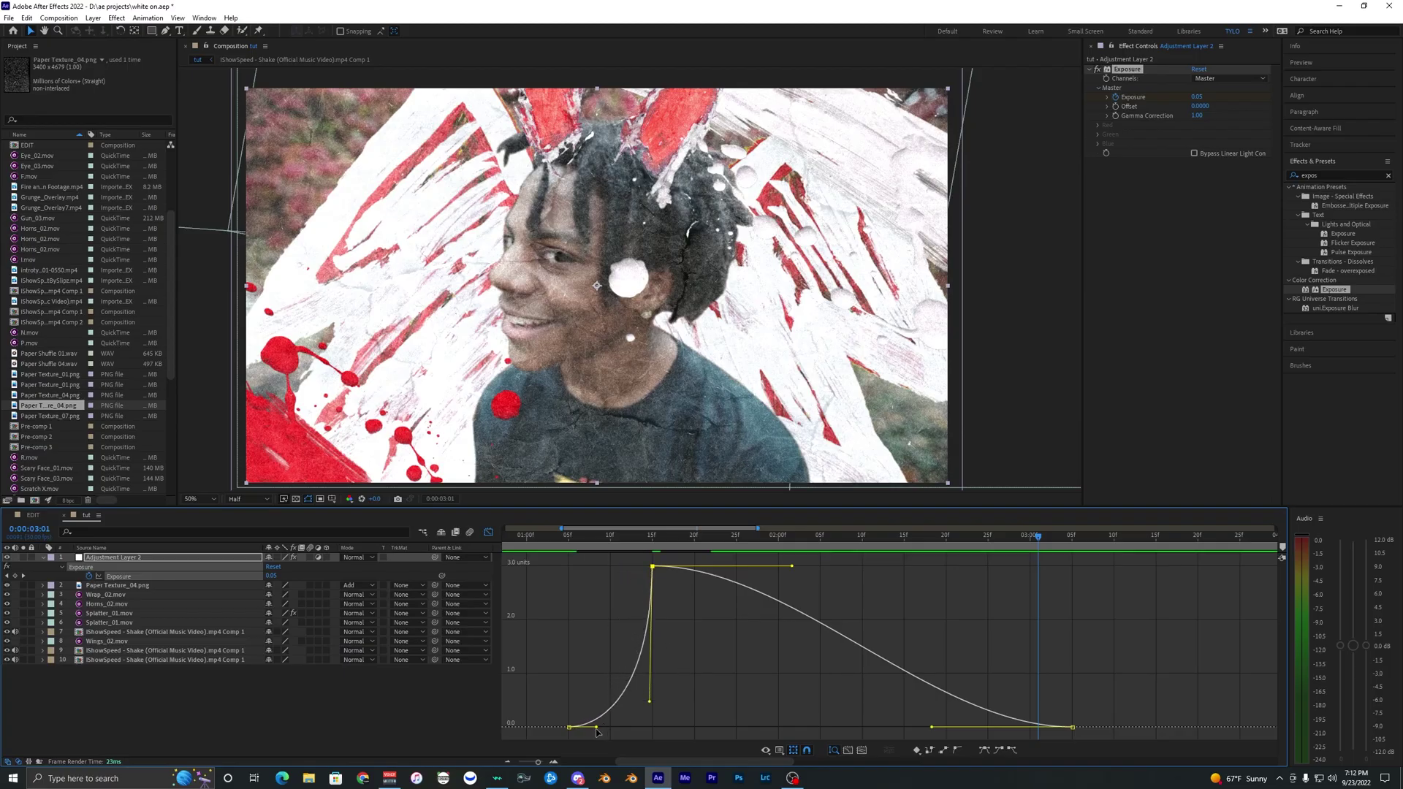
{"action": "left_click_drag", "start_coordinate": [596, 727], "coordinate": [651, 728]}
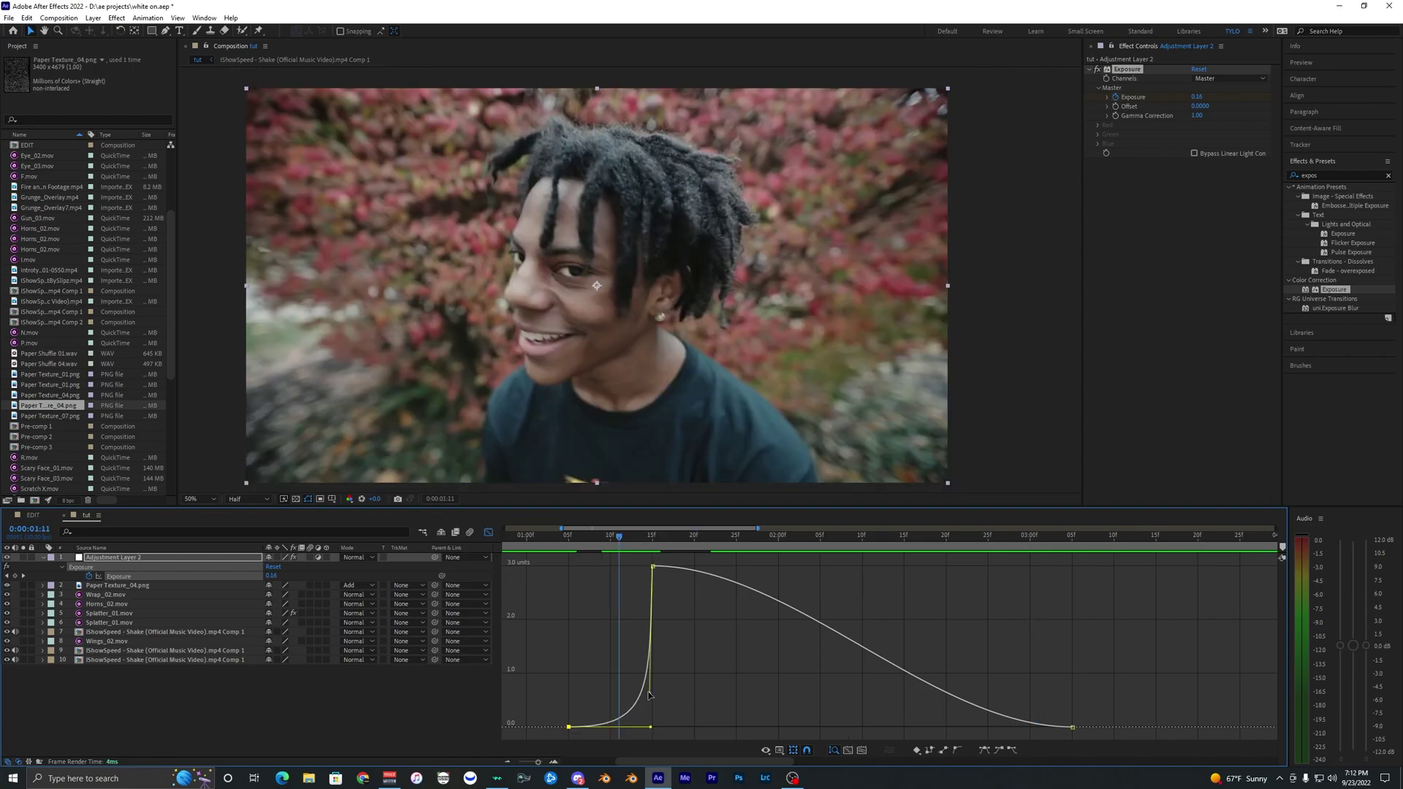
{"action": "left_click_drag", "start_coordinate": [649, 695], "coordinate": [650, 632]}
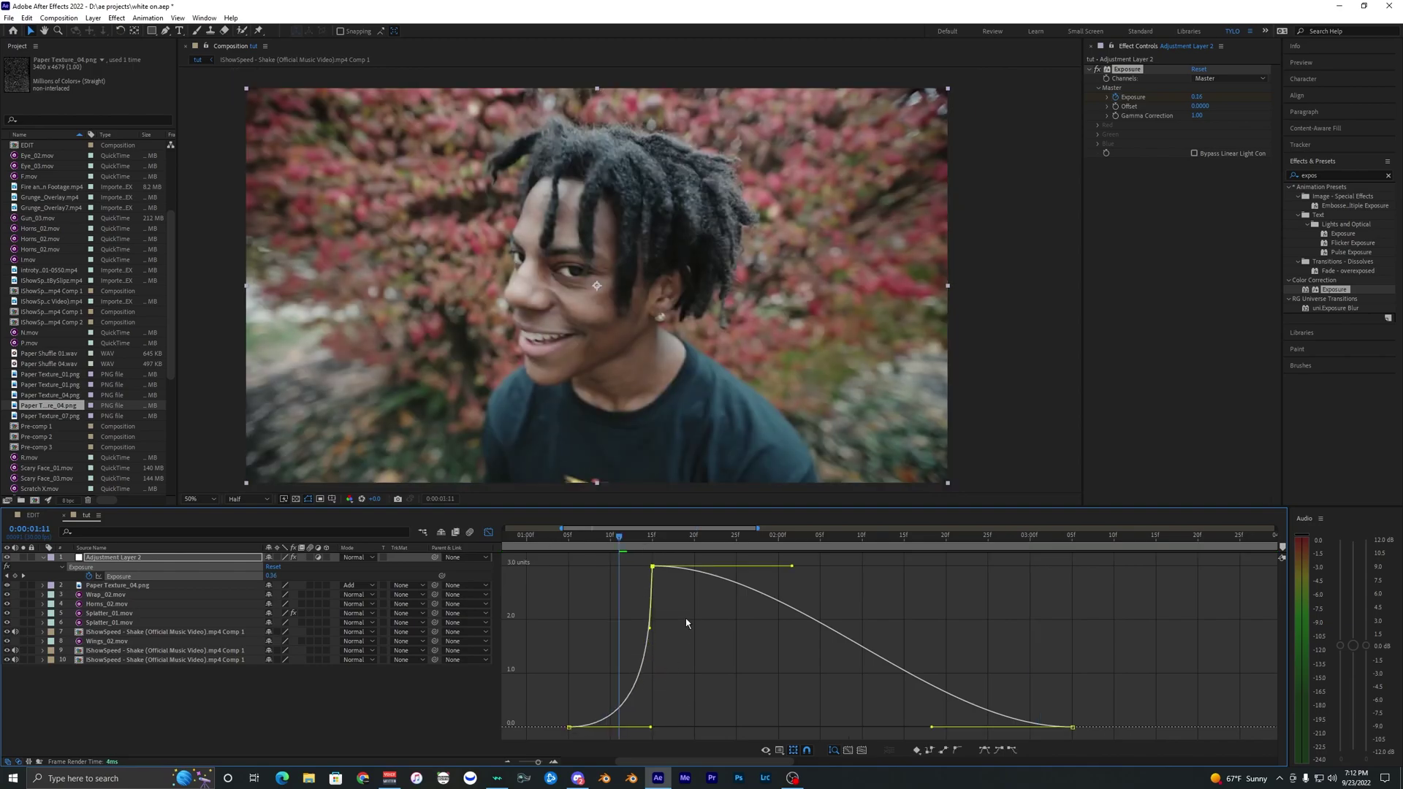
{"action": "mouse_move", "coordinate": [651, 727]}
{"action": "left_mouse_down"}
{"action": "mouse_move", "coordinate": [618, 728]}
{"action": "mouse_move", "coordinate": [637, 733]}
{"action": "left_mouse_up"}
{"action": "key", "text": "space"}
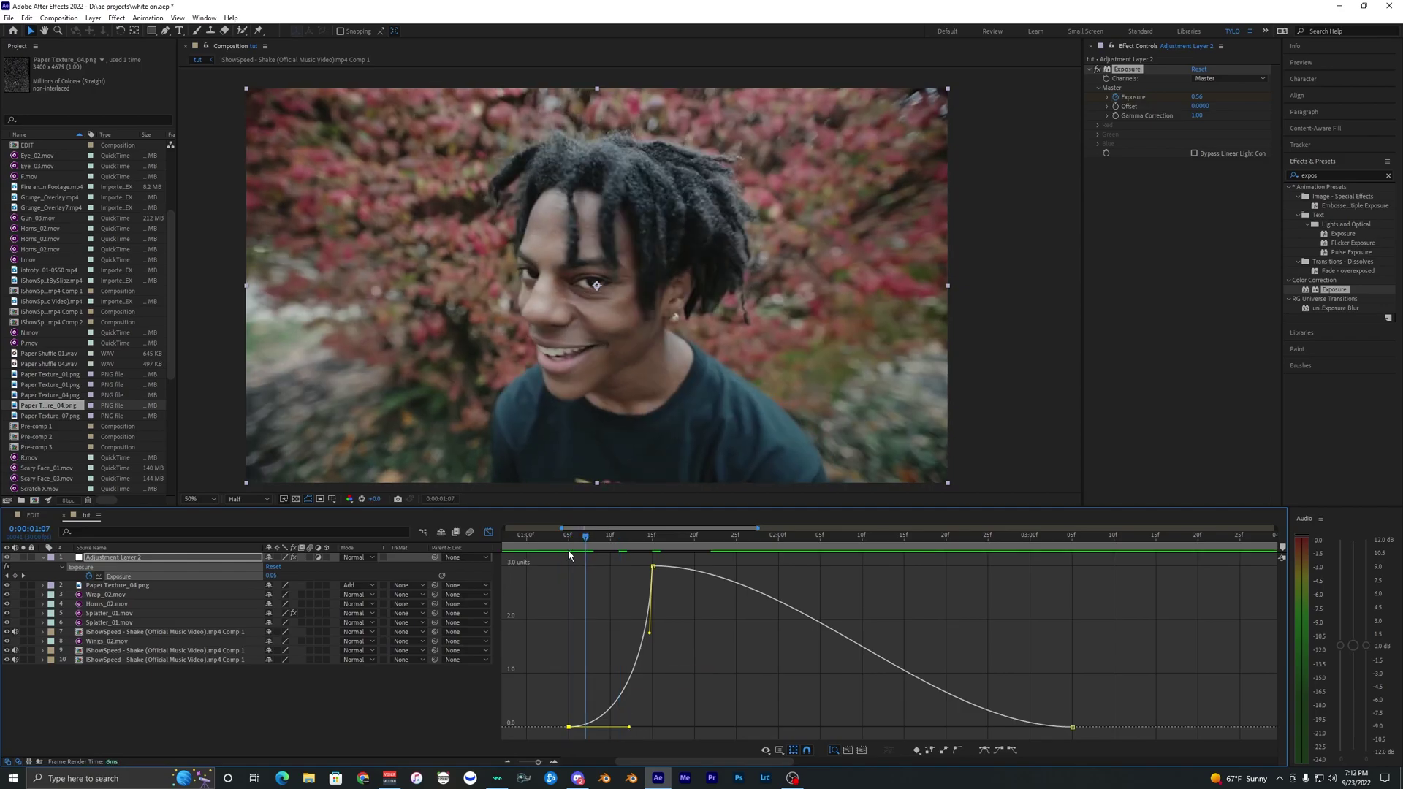
Reshape the exposure curve after the peak so it drops sharply and levels out in a long tail at 0
{"action": "left_click", "coordinate": [693, 575]}
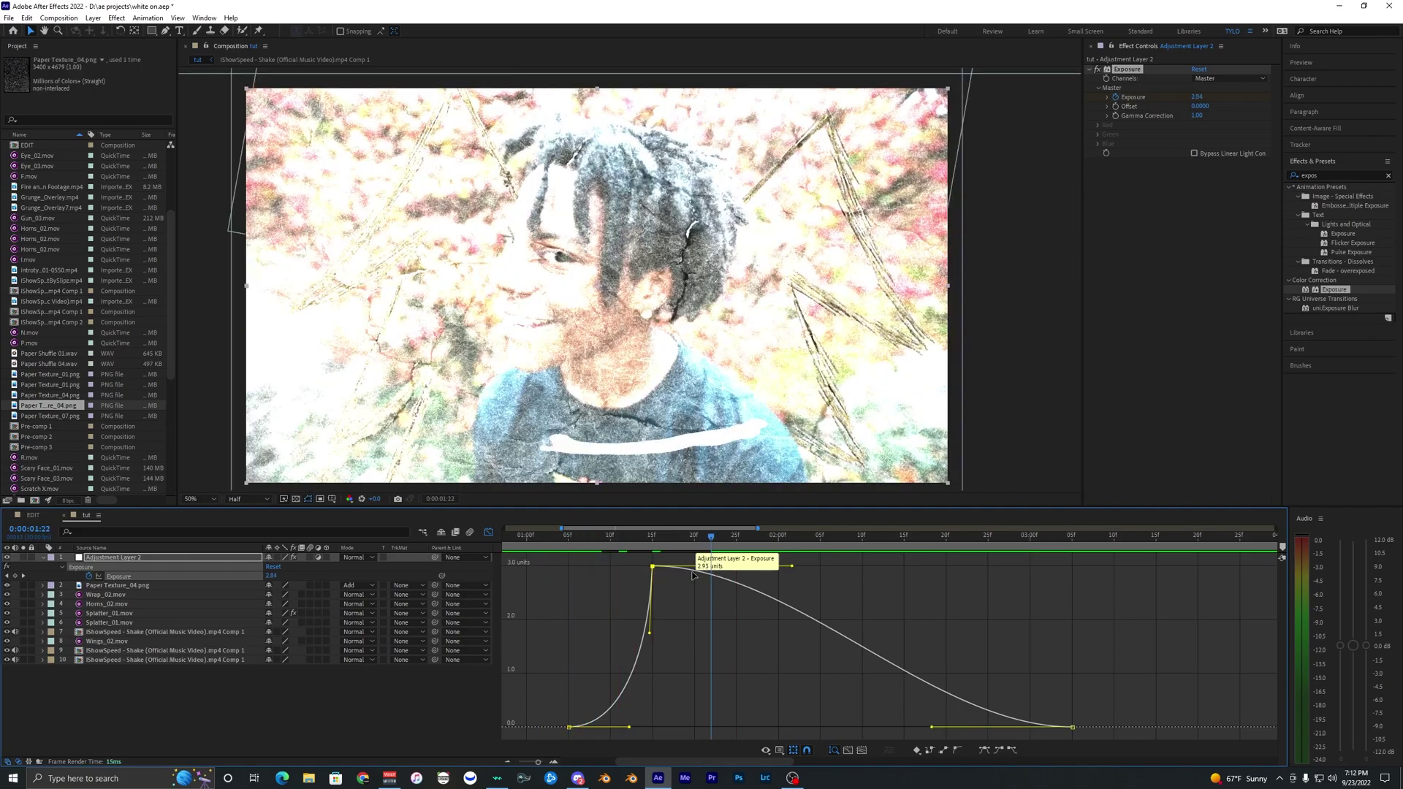
{"action": "left_click_drag", "start_coordinate": [792, 571], "coordinate": [589, 726]}
{"action": "left_click_drag", "start_coordinate": [932, 727], "coordinate": [723, 728]}
{"action": "scroll", "coordinate": [755, 644], "scroll_direction": "down", "scroll_amount": 3}
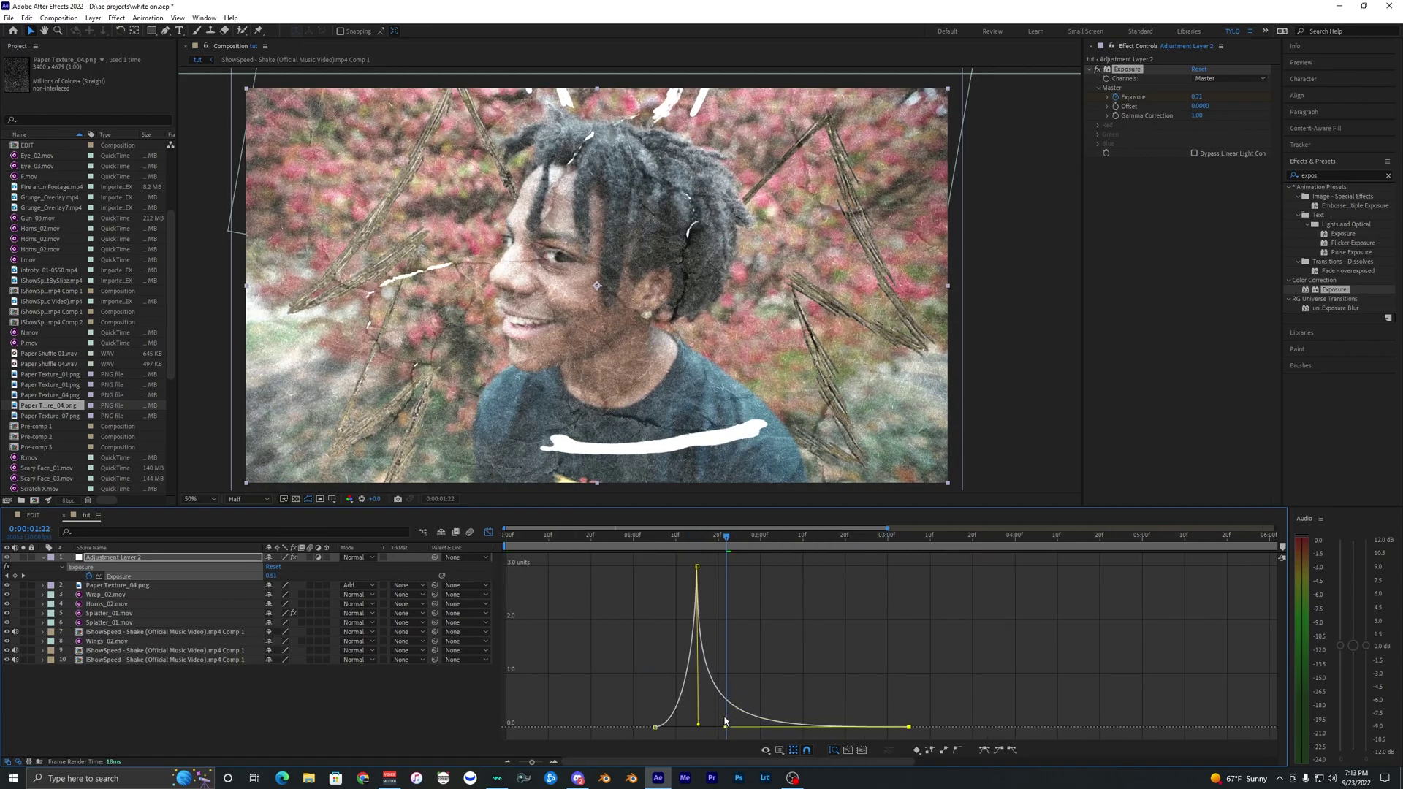
Preview the exposure flash and slightly shorten the final keyframe's ease handle to soften the falloff
{"action": "left_click", "coordinate": [616, 538]}
{"action": "key", "text": "space"}
{"action": "left_click", "coordinate": [621, 538]}
{"action": "key", "text": "space"}
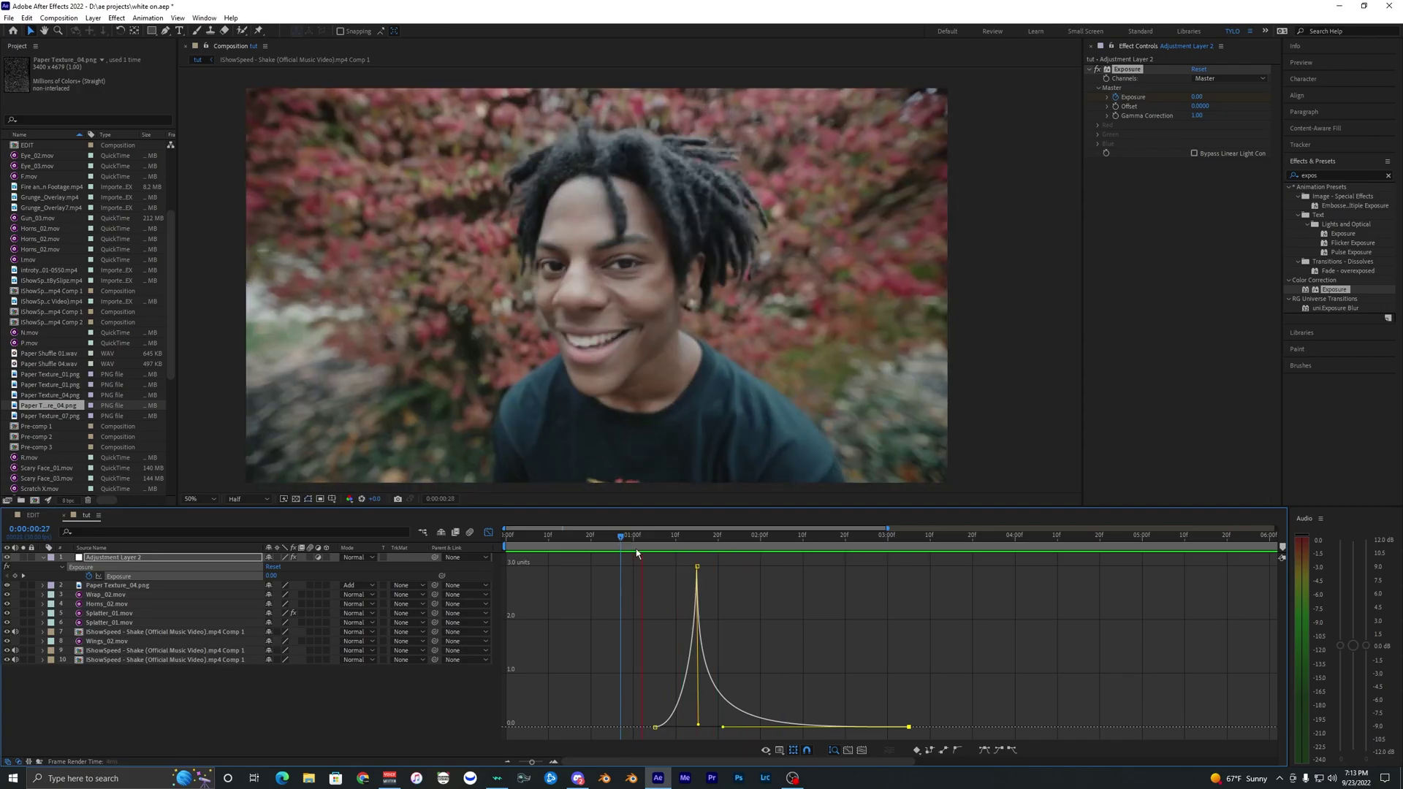
{"action": "key", "text": "space"}
{"action": "left_click_drag", "start_coordinate": [723, 728], "coordinate": [747, 727]}
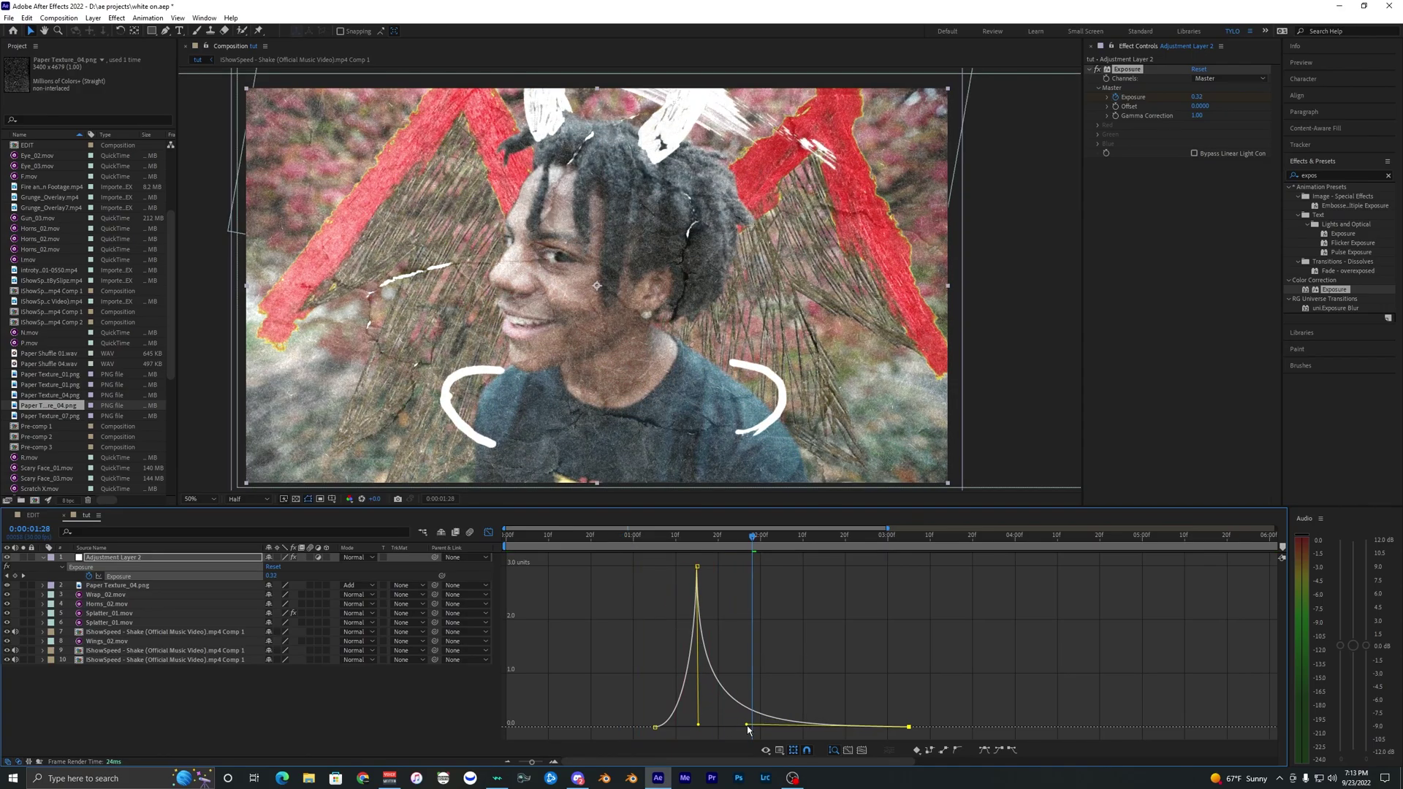
Shorten the peak keyframe's outgoing ease handle so exposure falls off more gently, and preview the flash
{"action": "left_click", "coordinate": [661, 542]}
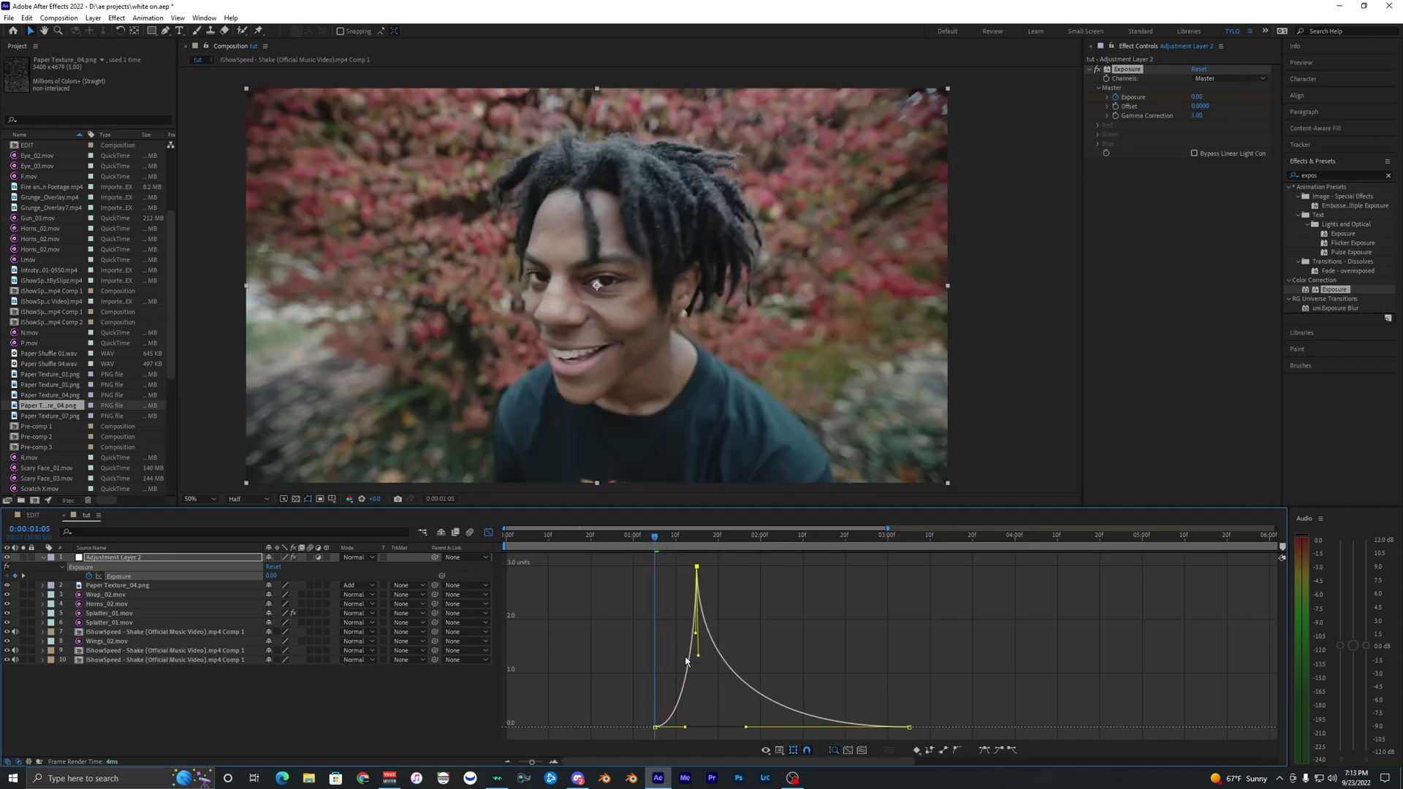
{"action": "left_click", "coordinate": [620, 536]}
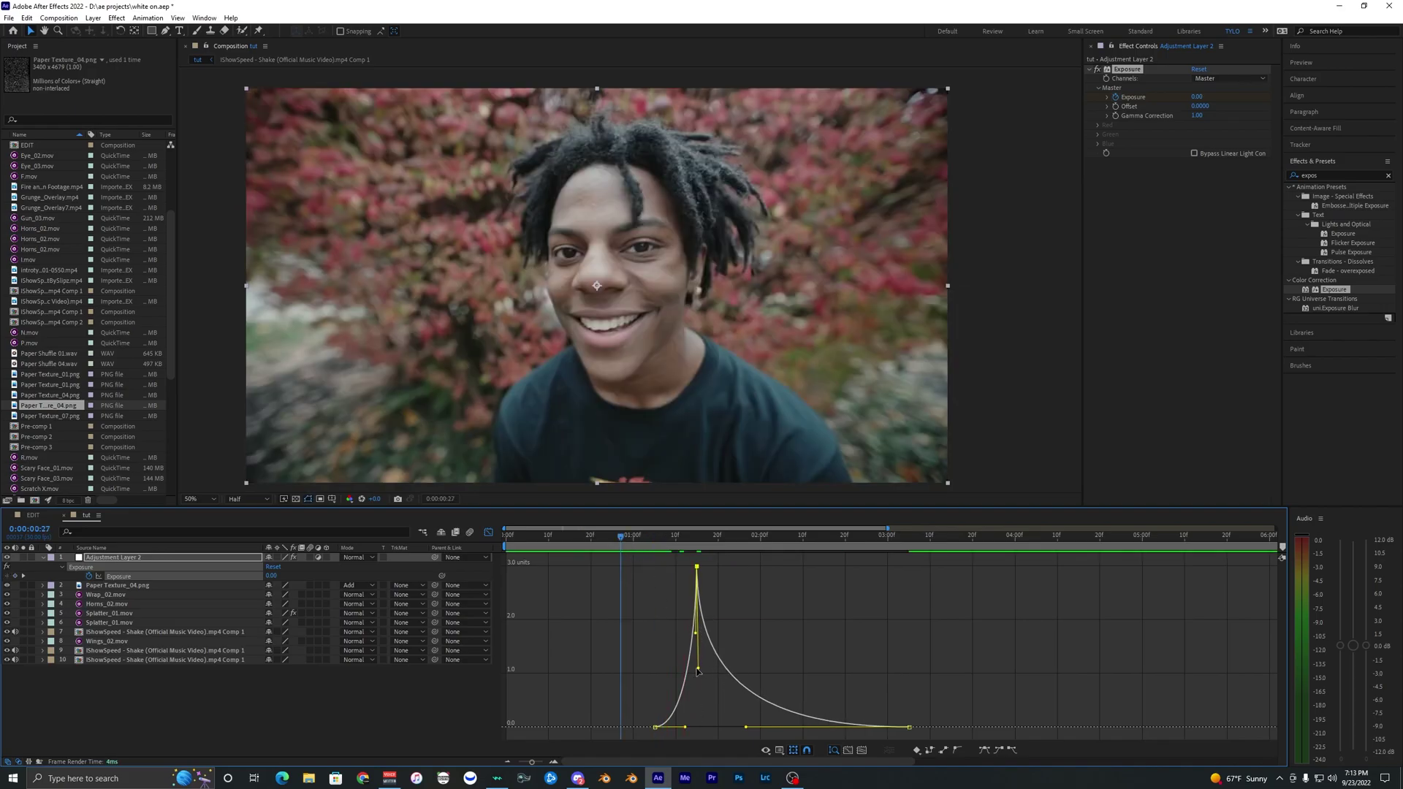
{"action": "key", "text": "space"}
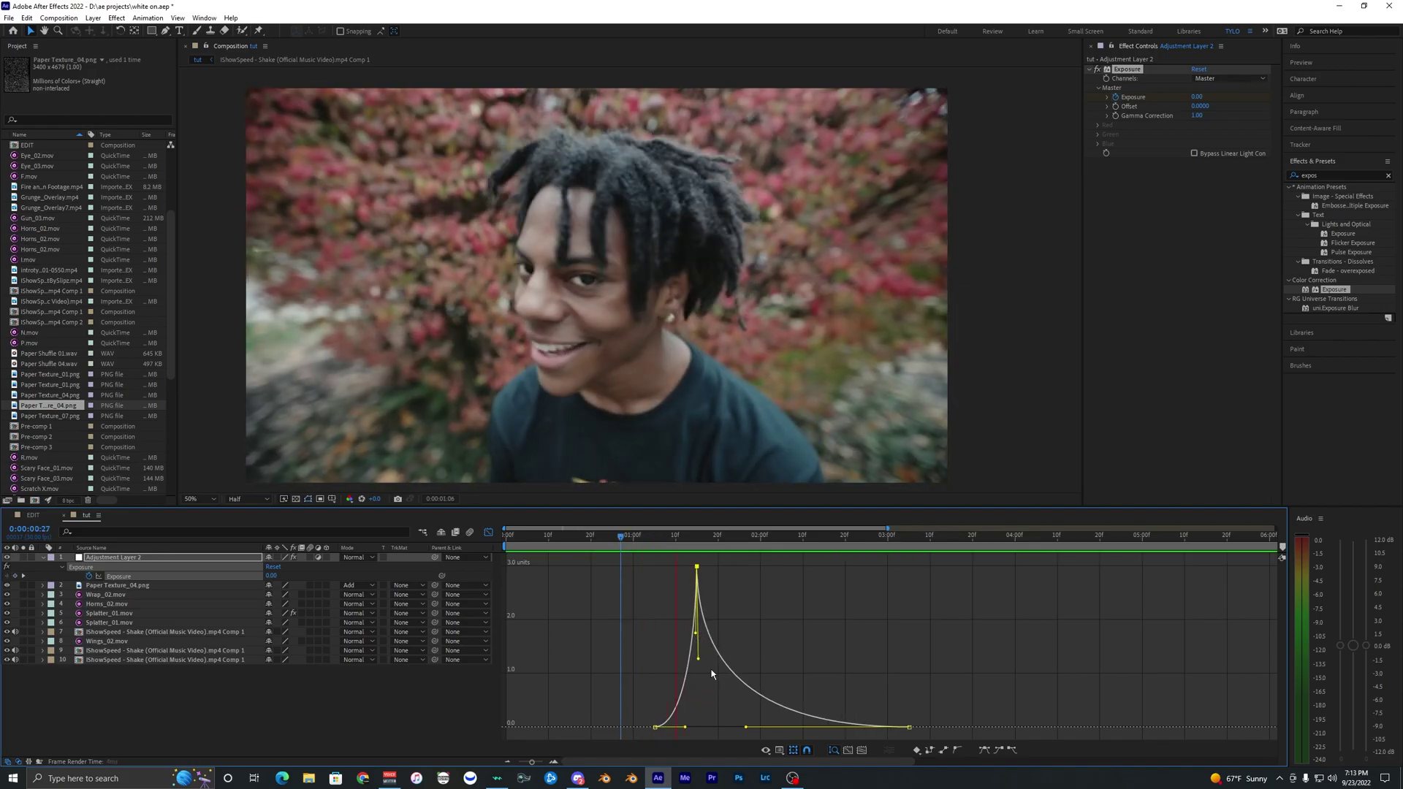
{"action": "left_click", "coordinate": [676, 538]}
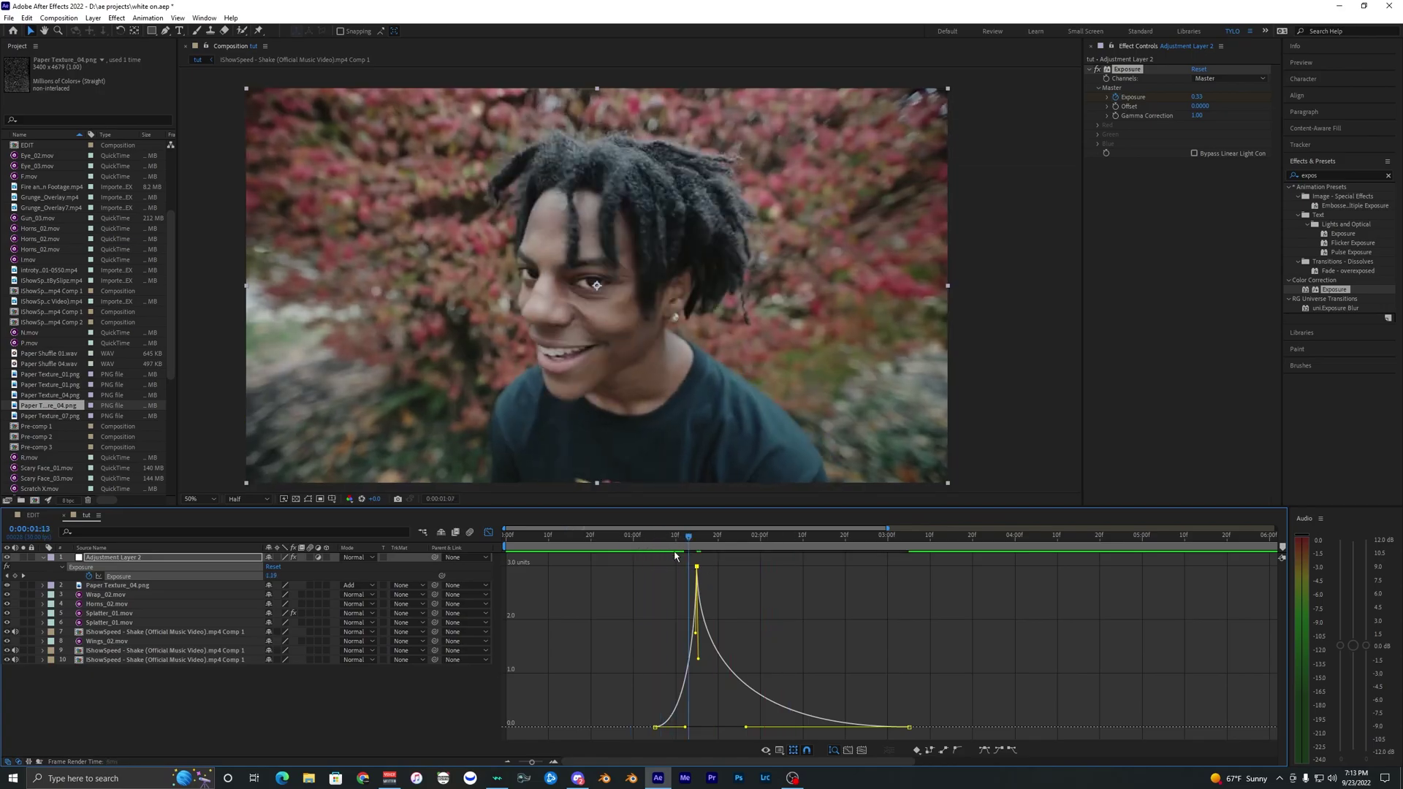
{"action": "scroll", "coordinate": [687, 567], "scroll_direction": "up", "scroll_amount": 2}
{"action": "left_click_drag", "start_coordinate": [683, 567], "coordinate": [649, 567]}
{"action": "left_click_drag", "start_coordinate": [609, 538], "coordinate": [541, 549]}
{"action": "key", "text": "space"}
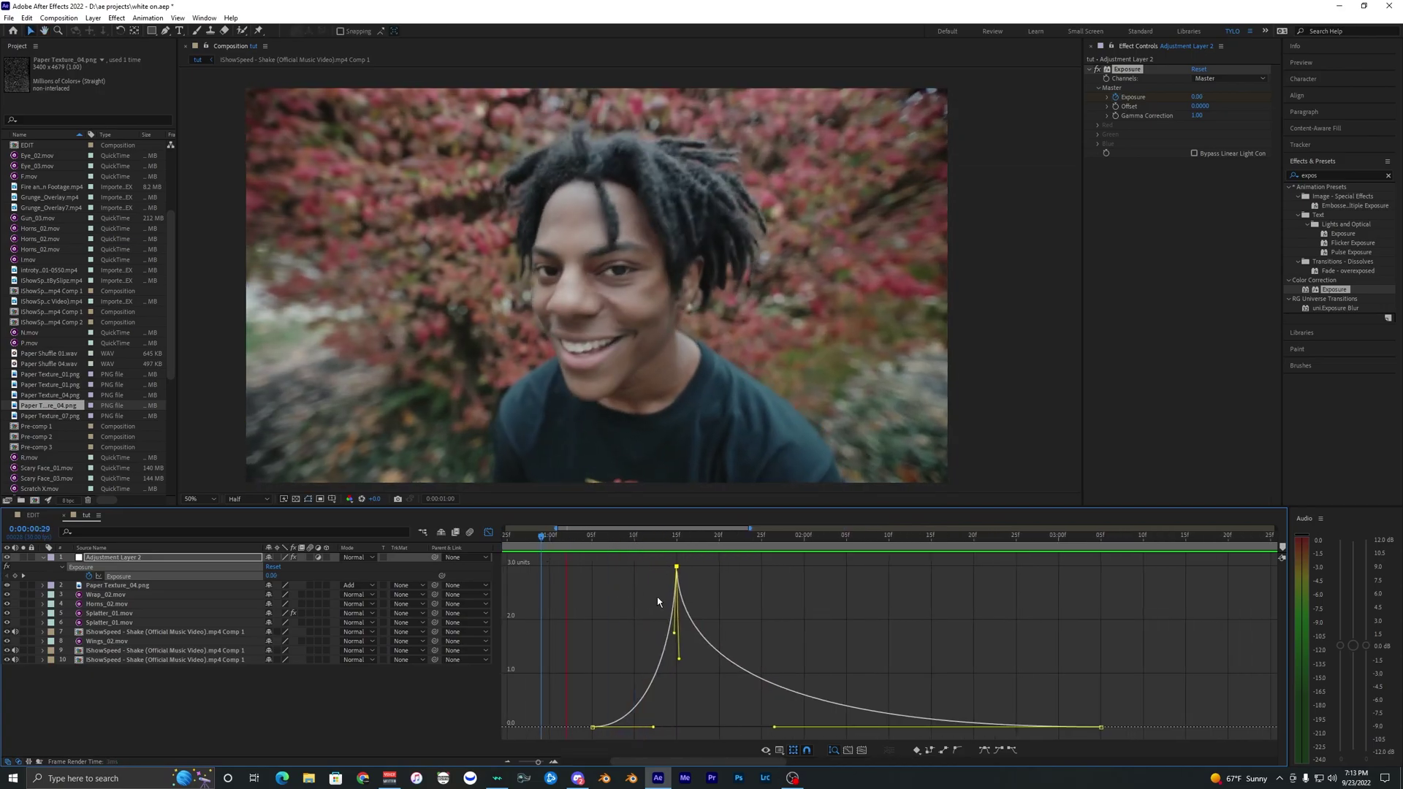
Save the project and return the timeline from the graph editor to the layer bar view
{"action": "scroll", "coordinate": [658, 602], "scroll_direction": "down", "scroll_amount": 2}
{"action": "left_click", "coordinate": [625, 540]}
{"action": "key", "text": "ctrl+s"}
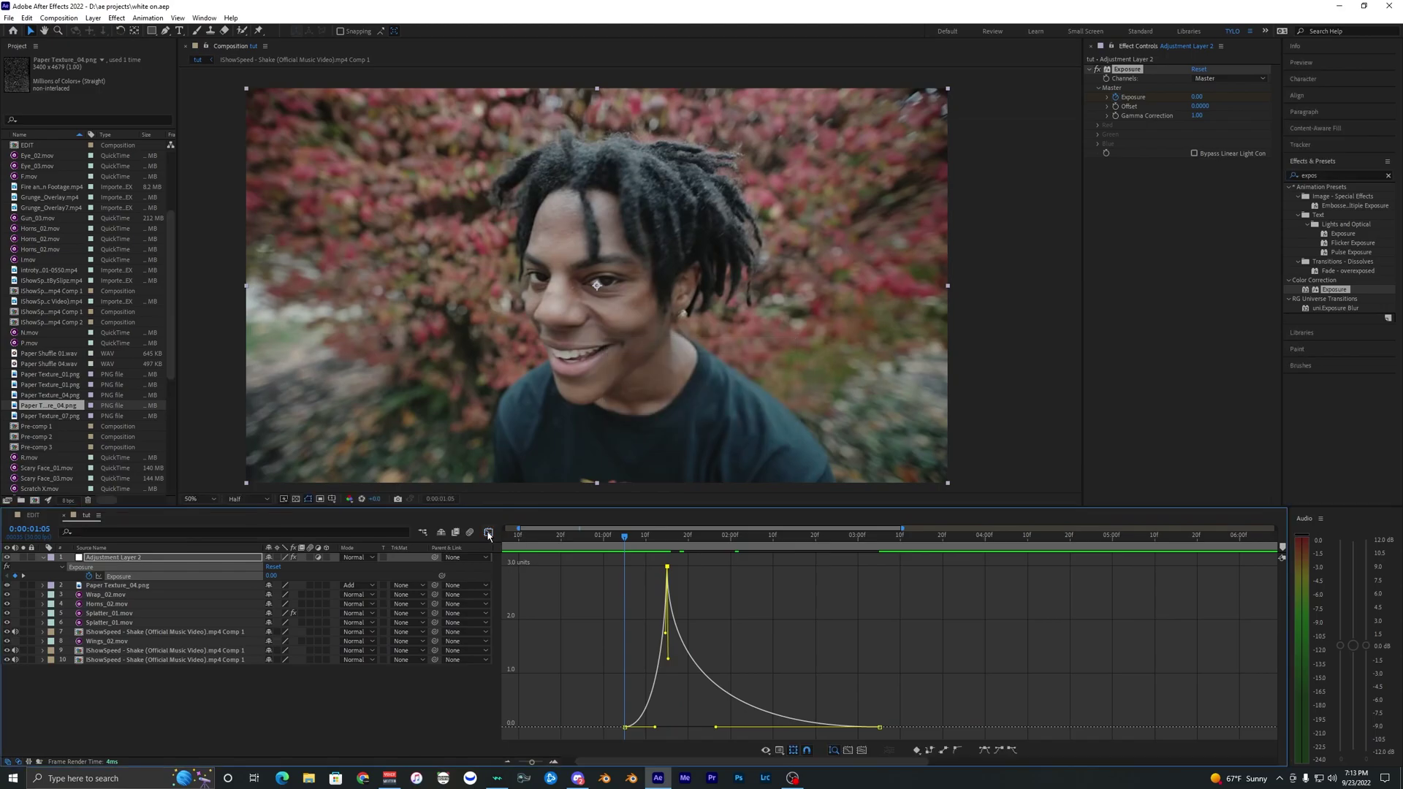
{"action": "key", "text": "shift+F3"}
{"action": "left_click_drag", "start_coordinate": [697, 546], "coordinate": [660, 556]}
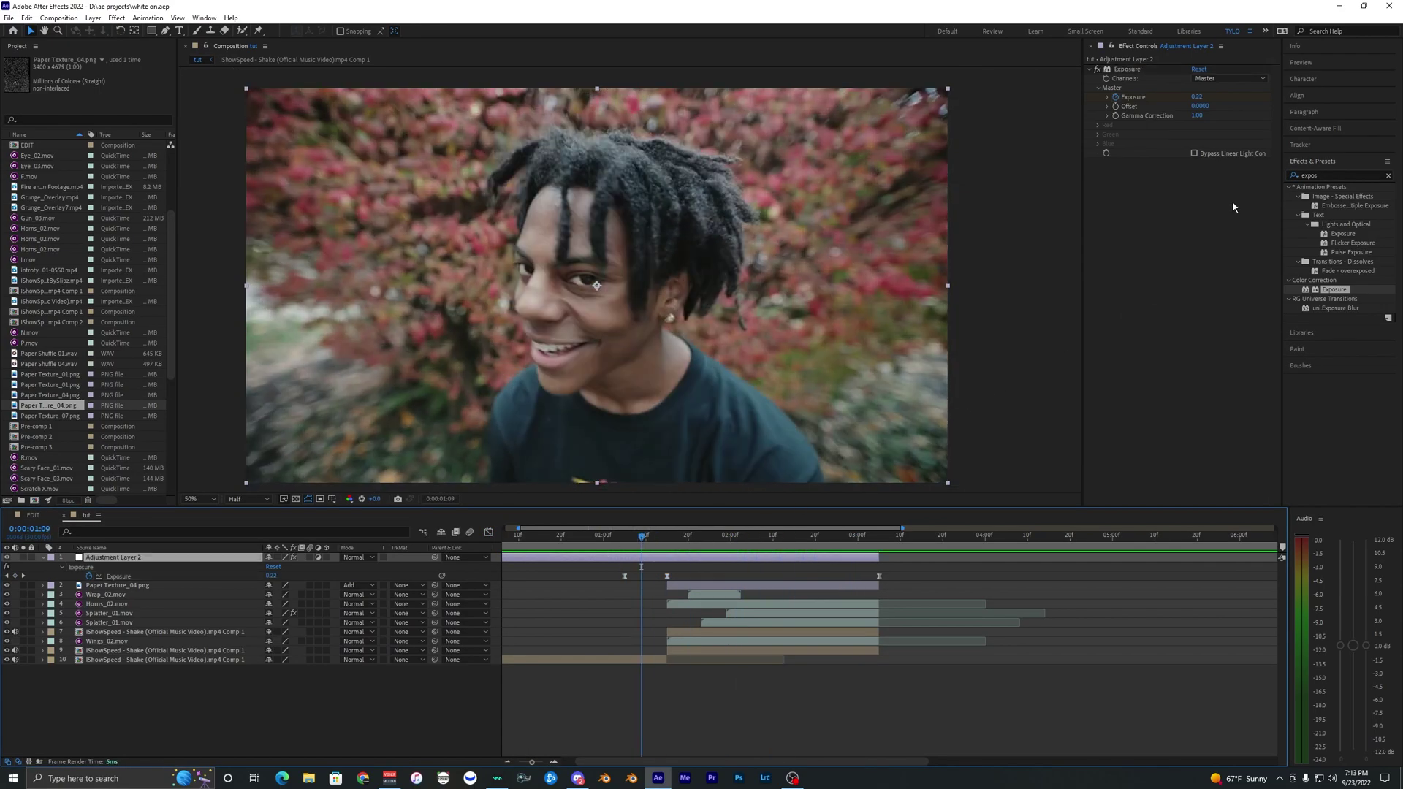
Search the effects for "transform" and apply the Distort Transform effect to the adjustment layer
{"action": "left_click", "coordinate": [1336, 175]}
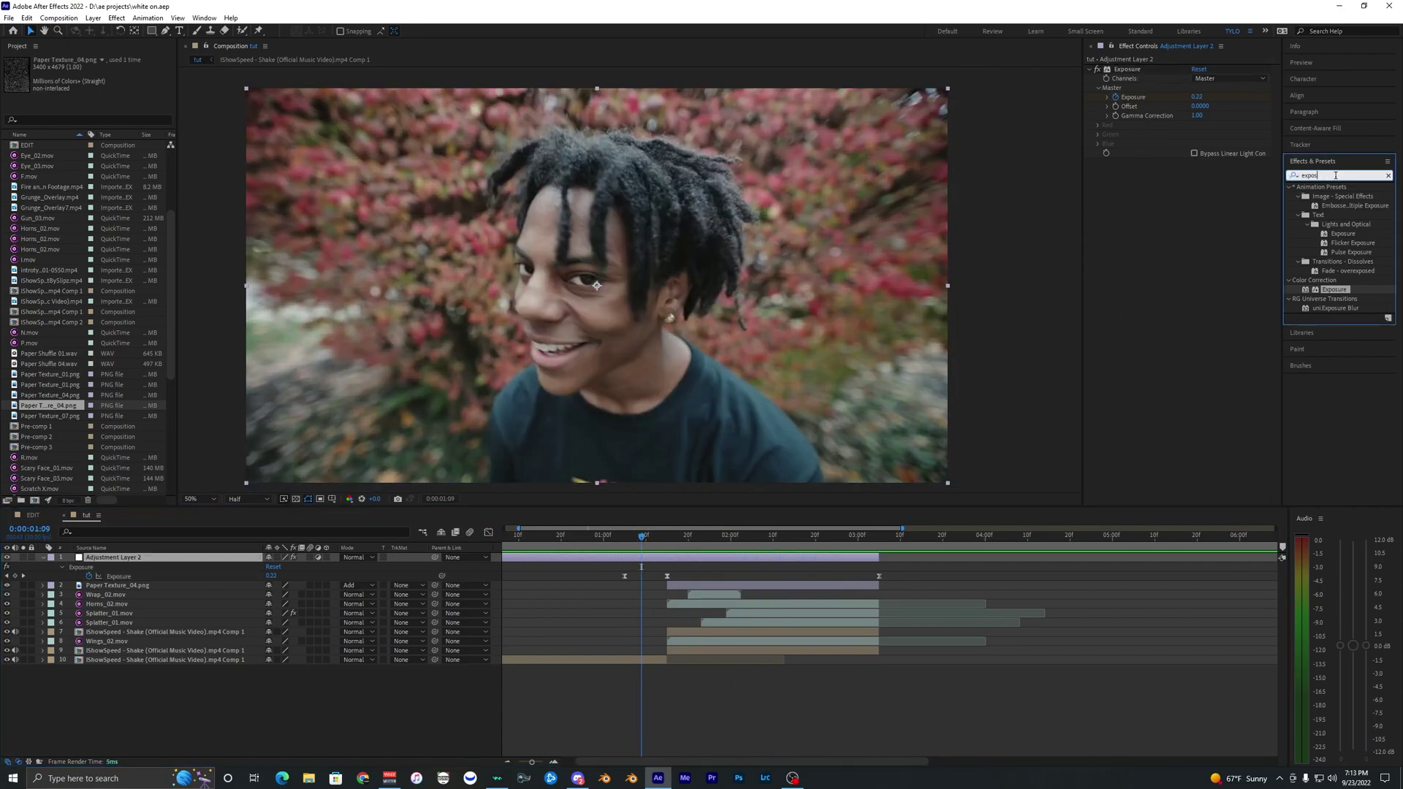
{"action": "type", "text": "transform"}
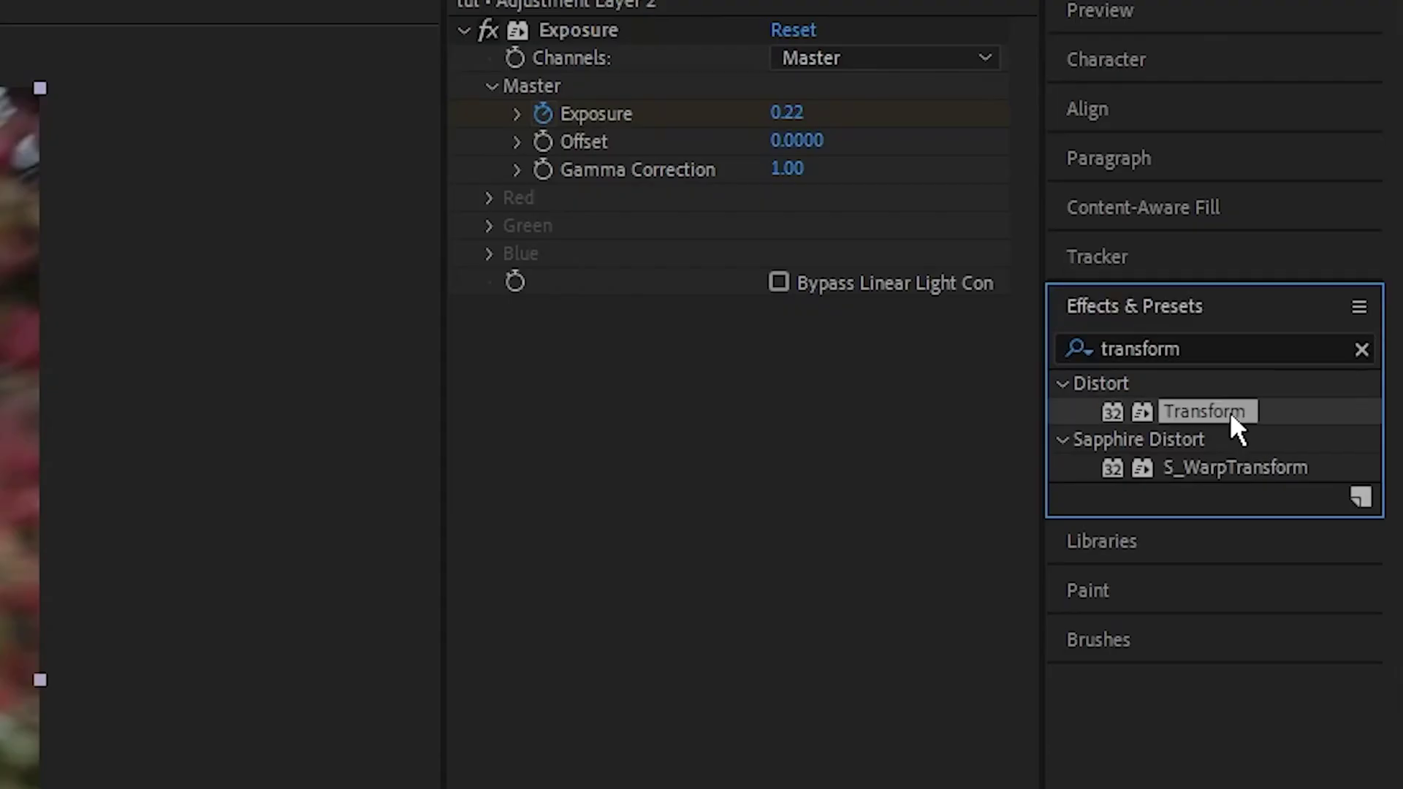
{"action": "left_click_drag", "start_coordinate": [1344, 197], "coordinate": [1126, 214]}
Set starting keyframes for the Transform effect's position, scale and rotation at the freeze, at 0:00:01:15
{"action": "left_click_drag", "start_coordinate": [573, 472], "coordinate": [503, 462]}
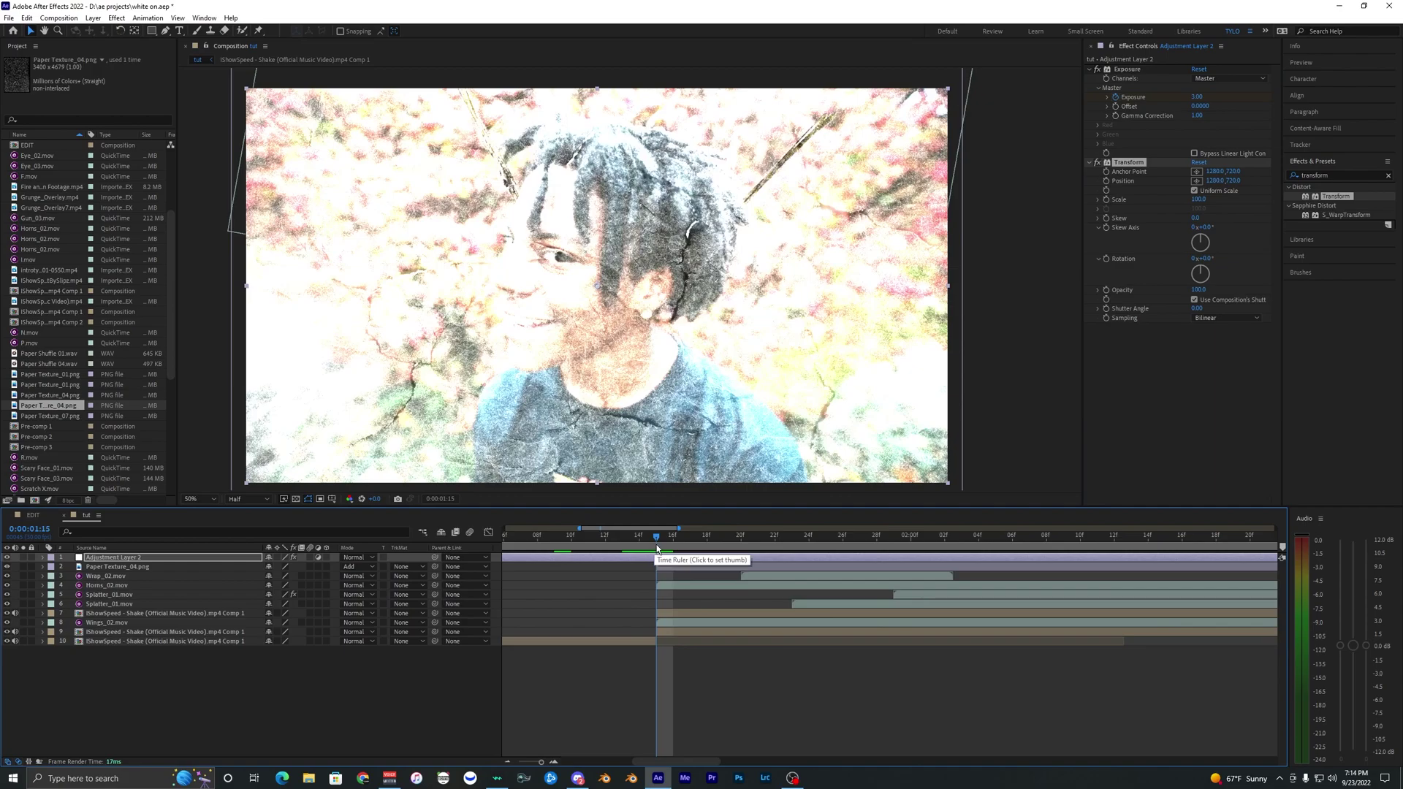
{"action": "left_click", "coordinate": [665, 558]}
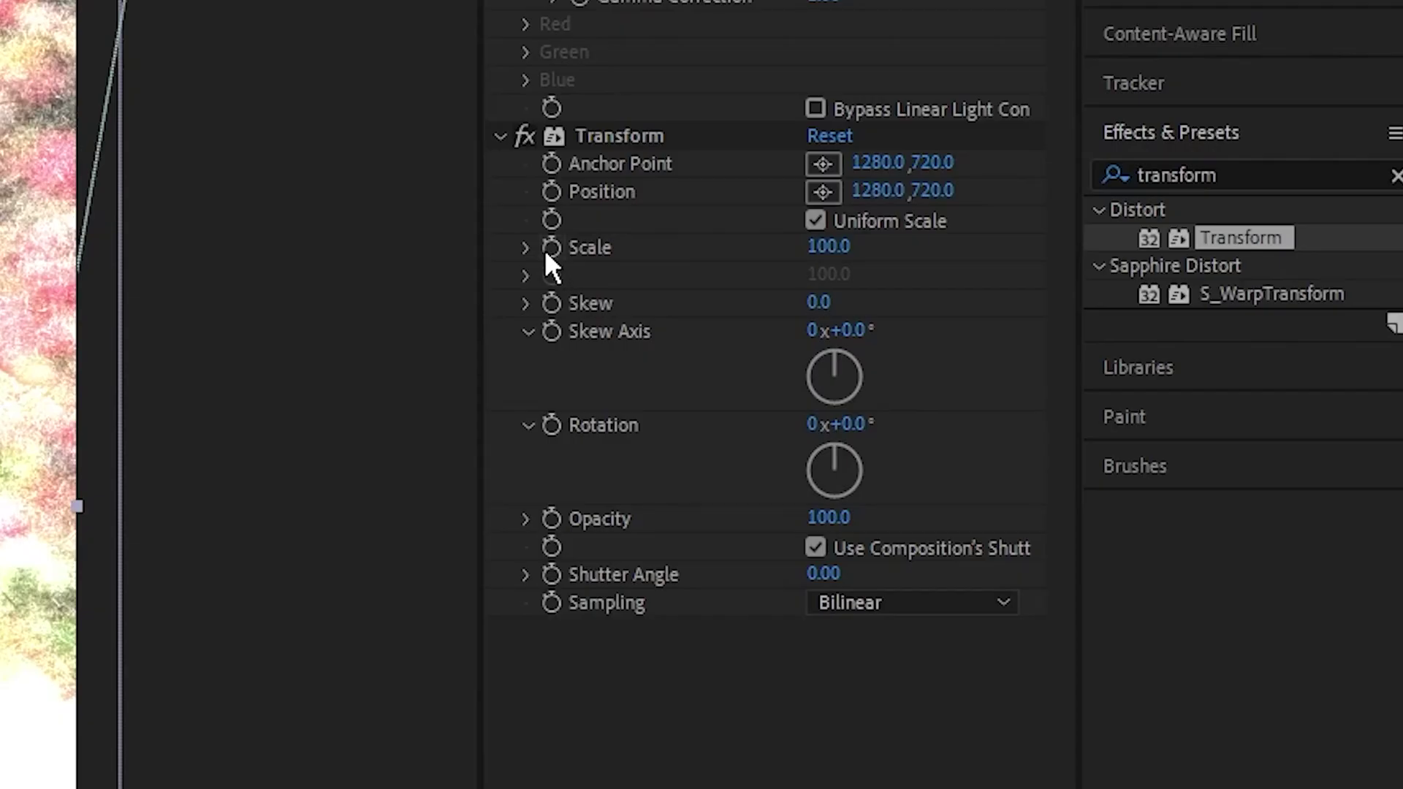
{"action": "left_click", "coordinate": [550, 248]}
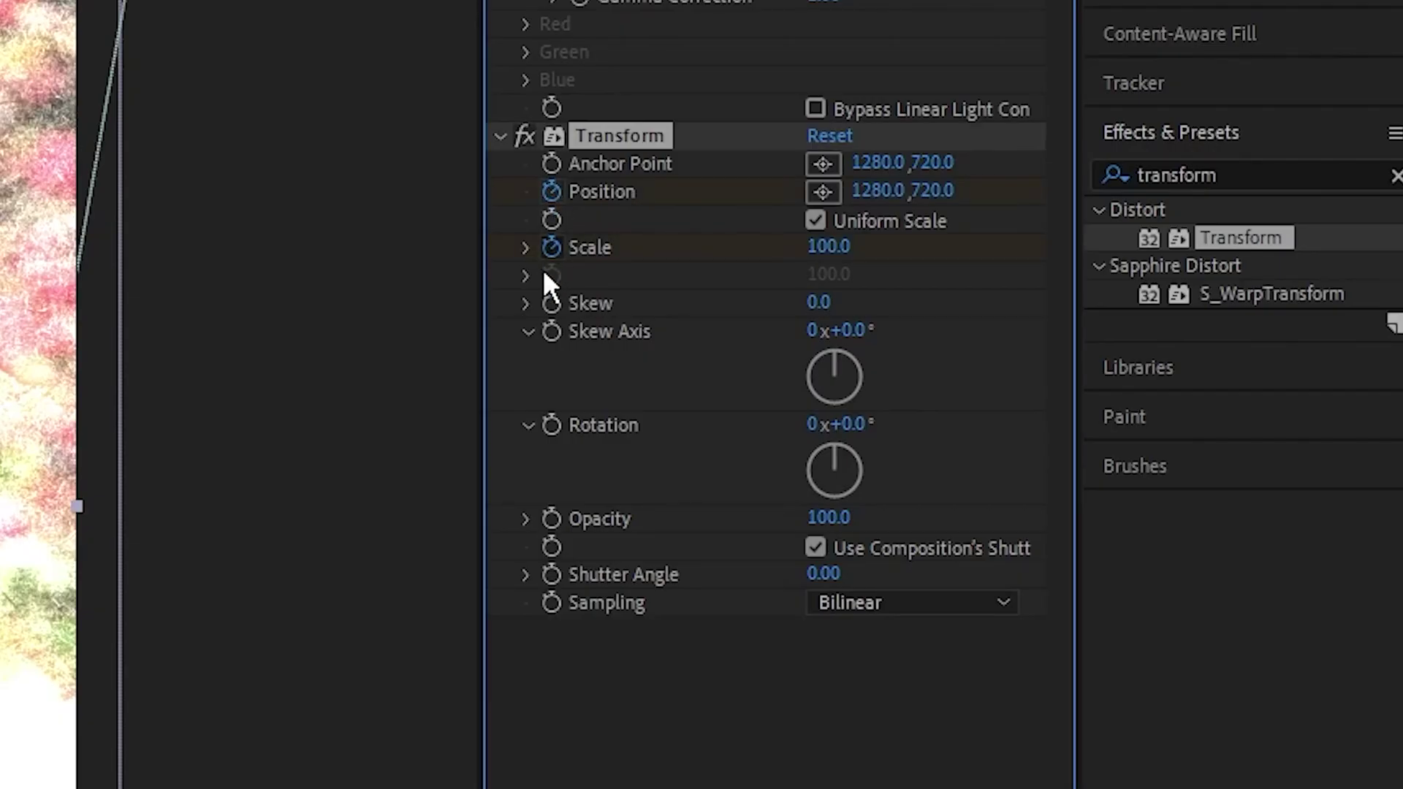
{"action": "left_click", "coordinate": [549, 424]}
Near the end of the freeze, at 0:00:03:04, set the Transform effect's scale to 103
{"action": "scroll", "coordinate": [943, 700], "scroll_direction": "right", "scroll_amount": 4}
{"action": "scroll", "coordinate": [877, 673], "scroll_direction": "up", "scroll_amount": 3}
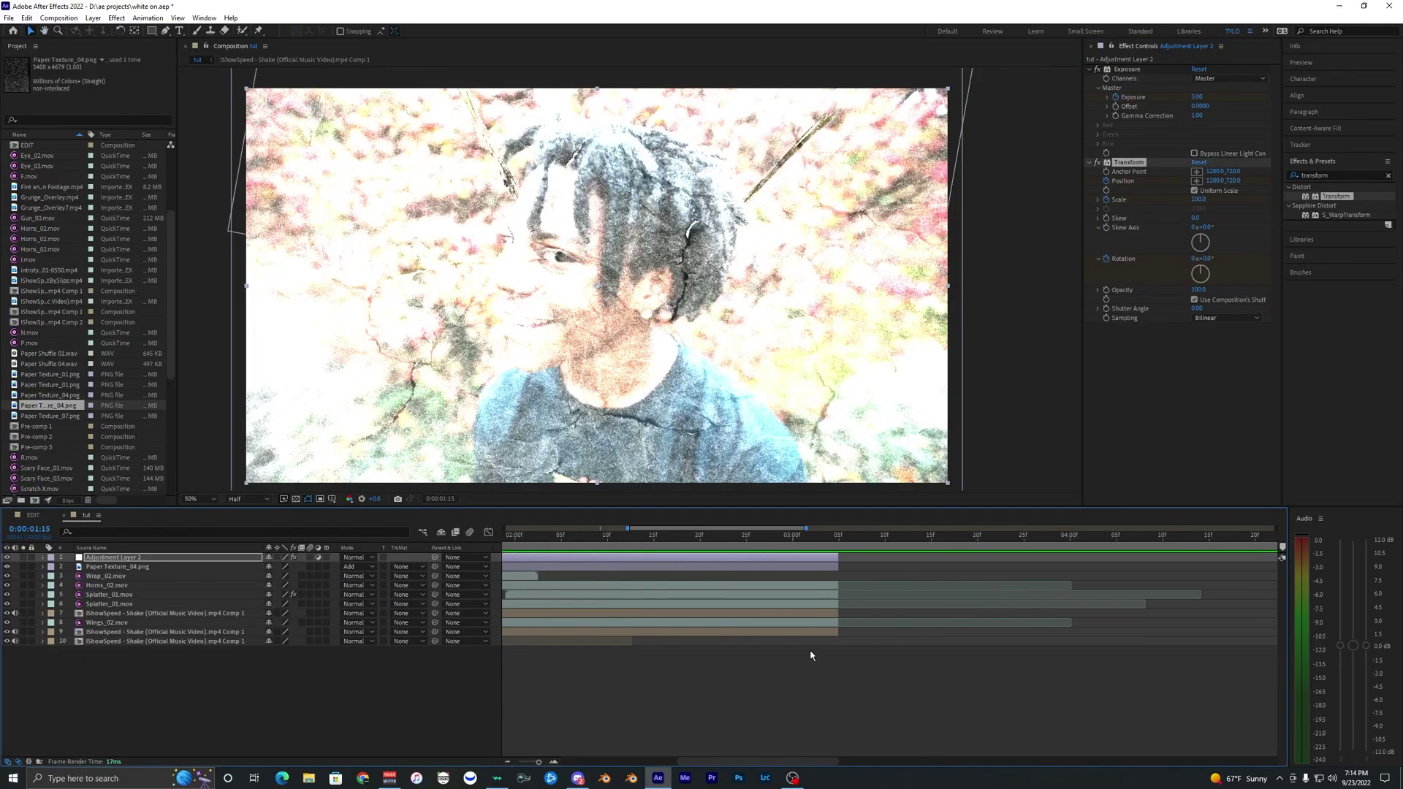
{"action": "left_click_drag", "start_coordinate": [811, 536], "coordinate": [730, 541]}
{"action": "scroll", "coordinate": [835, 543], "scroll_direction": "up", "scroll_amount": 3}
{"action": "scroll", "coordinate": [835, 543], "scroll_direction": "right", "scroll_amount": 1}
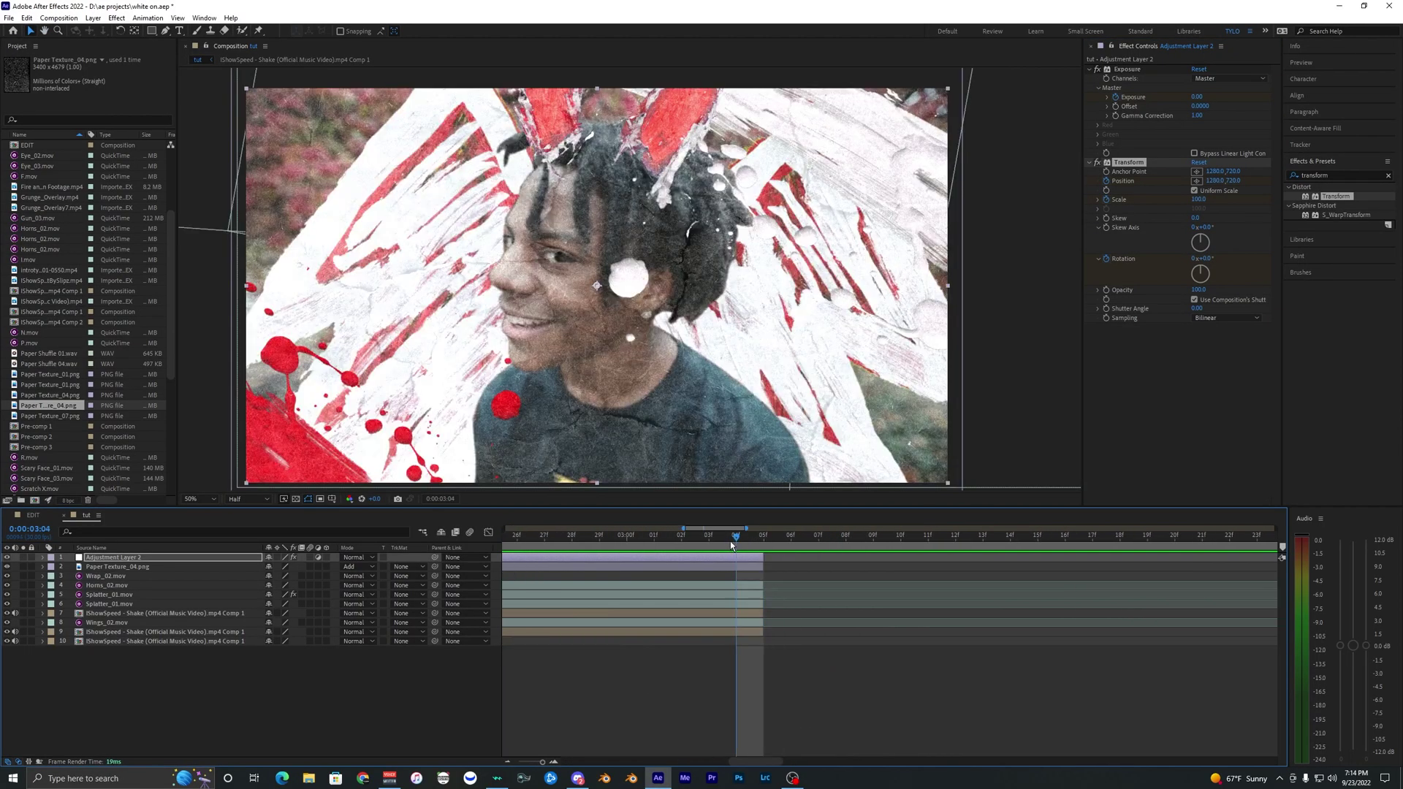
{"action": "left_click", "coordinate": [1197, 200]}
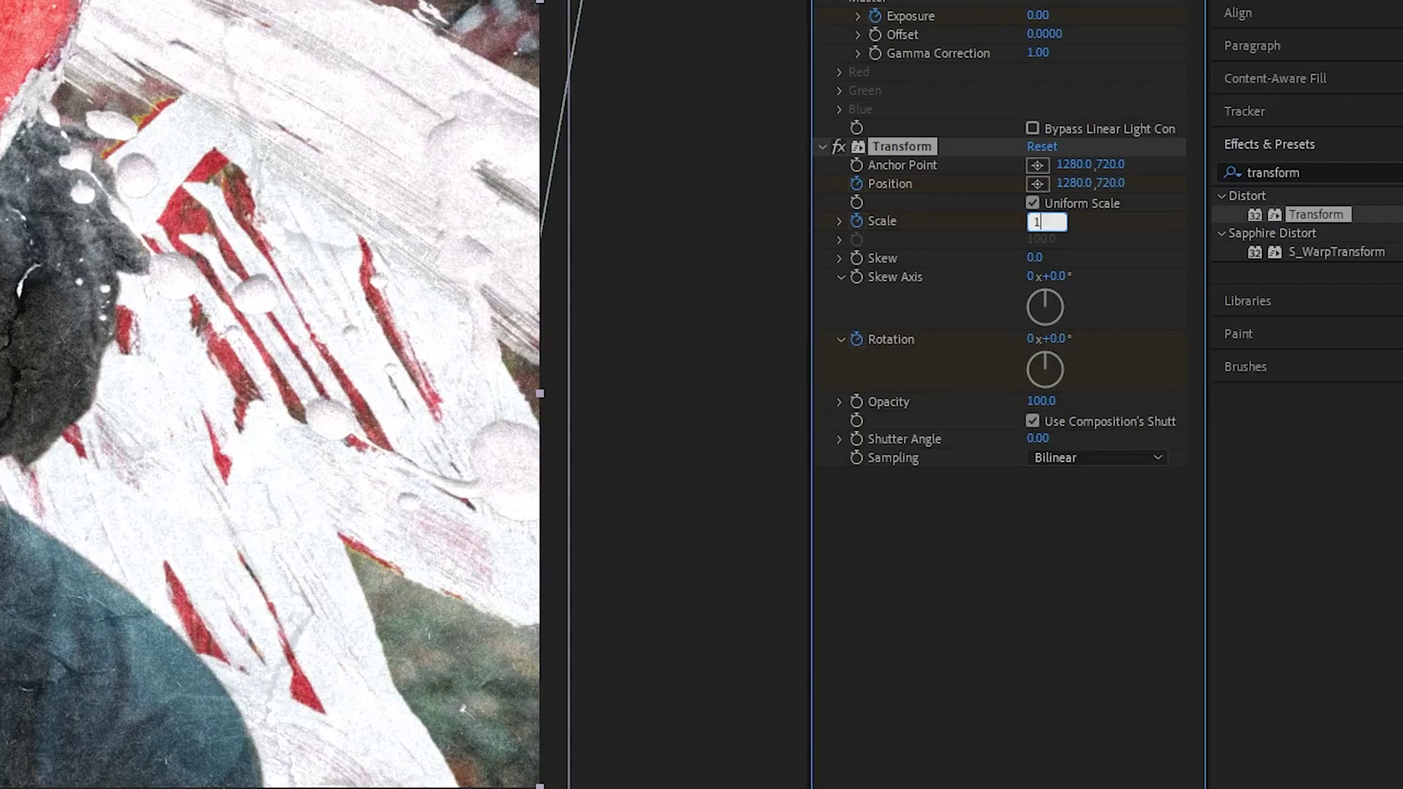
{"action": "type", "text": "103"}
{"action": "key", "text": "Return"}
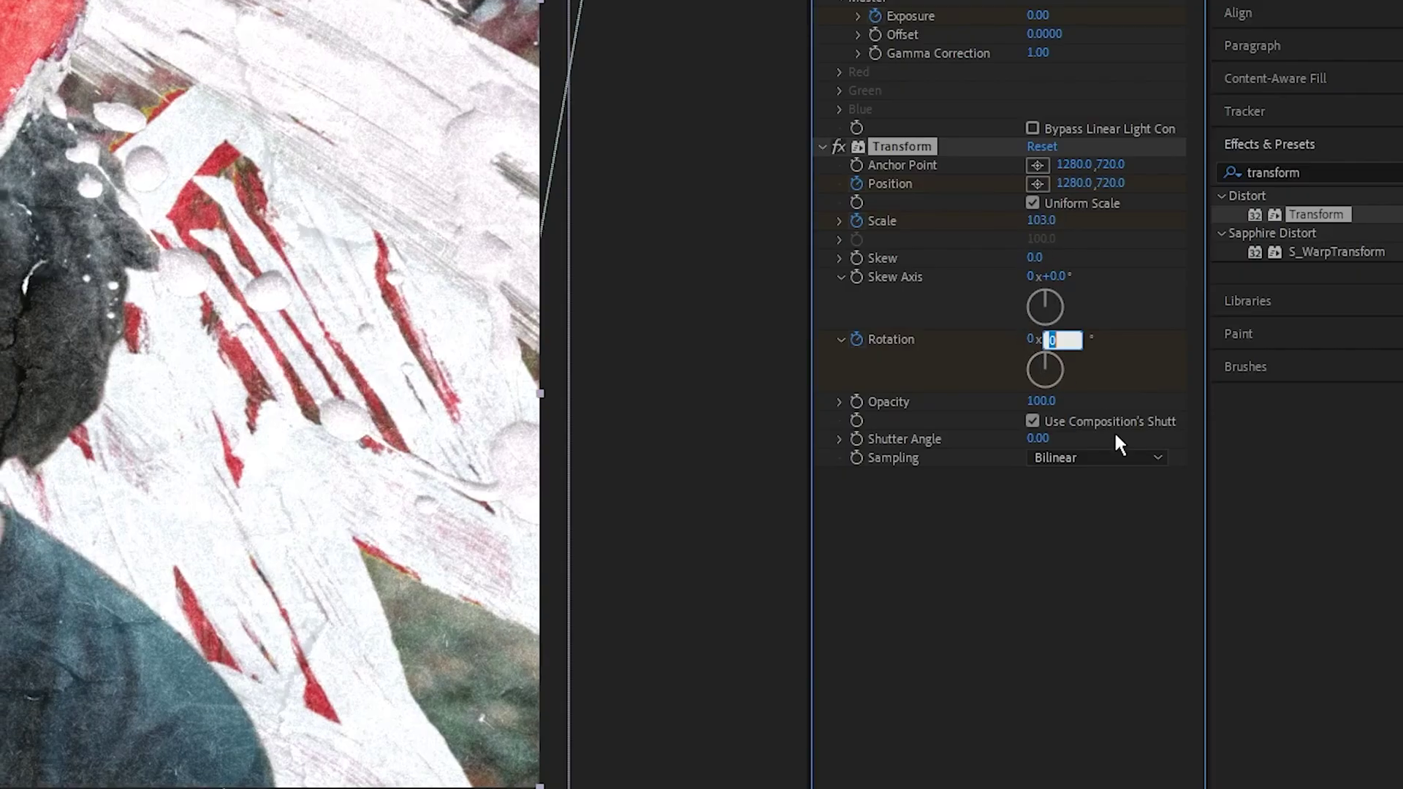
Set the Transform effect's rotation to 1° at 0:00:03:04 and nudge its horizontal position slightly
{"action": "type", "text": "1"}
{"action": "key", "text": "Return"}
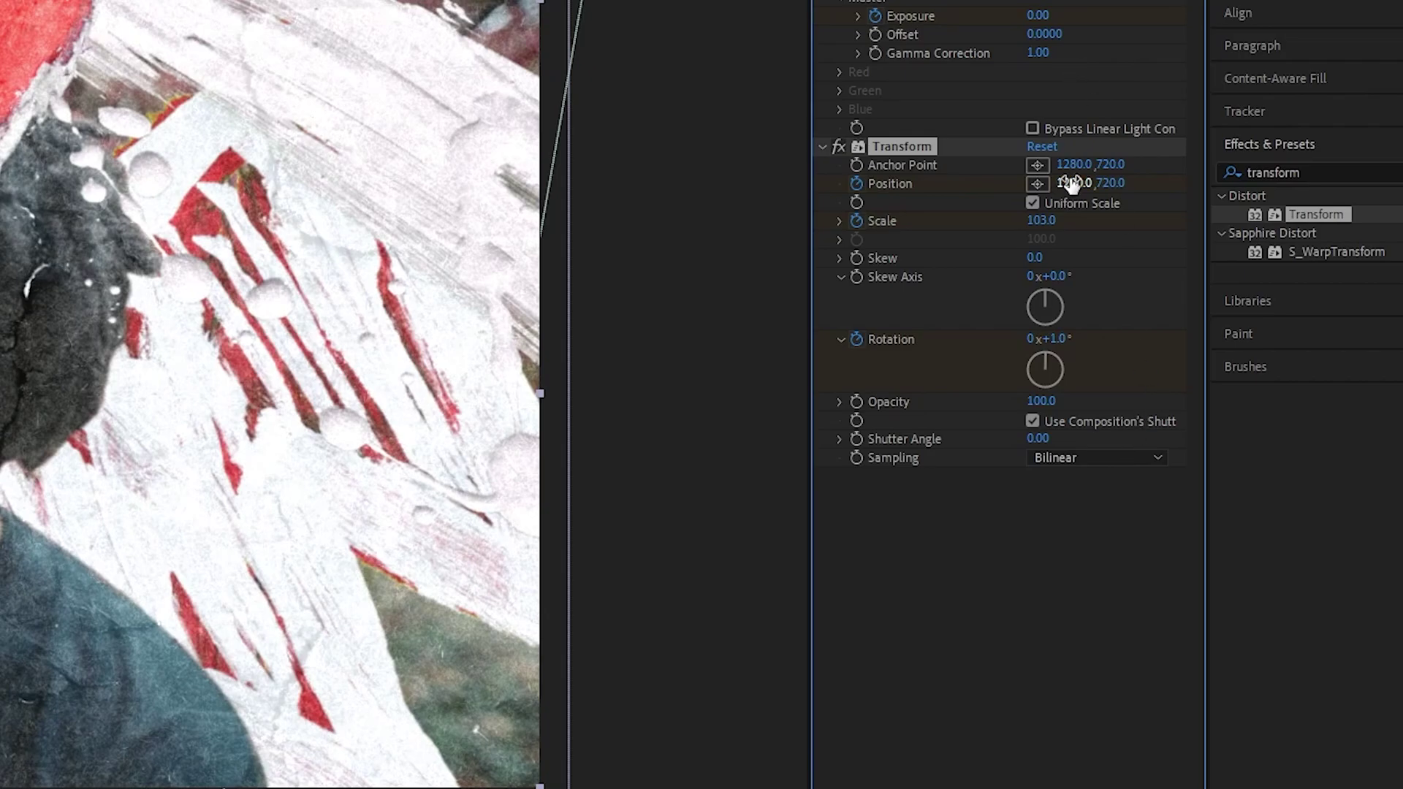
{"action": "mouse_move", "coordinate": [1066, 197]}
{"action": "left_mouse_down"}
{"action": "mouse_move", "coordinate": [1056, 184]}
{"action": "mouse_move", "coordinate": [1084, 190]}
{"action": "left_mouse_up"}
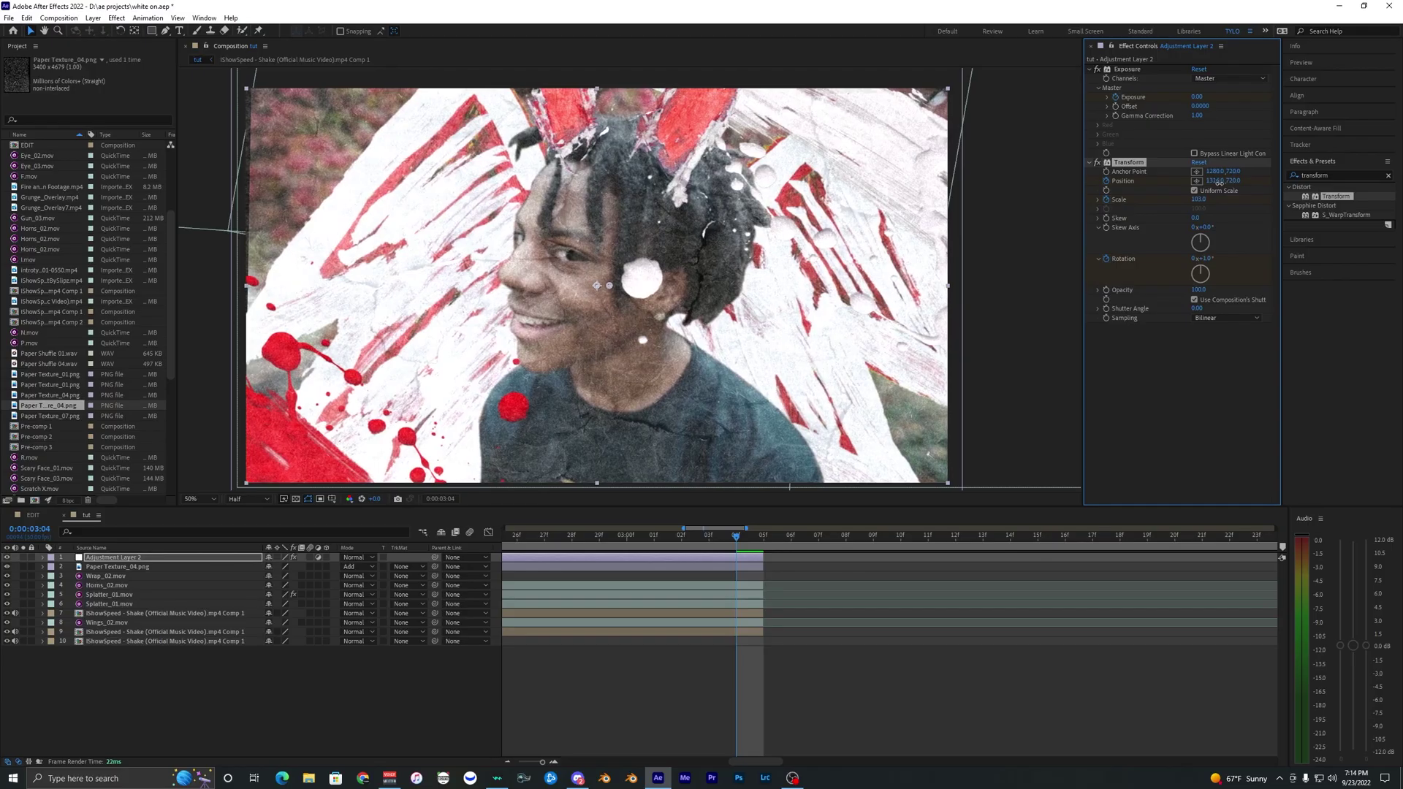
{"action": "left_click_drag", "start_coordinate": [1220, 183], "coordinate": [1209, 197]}
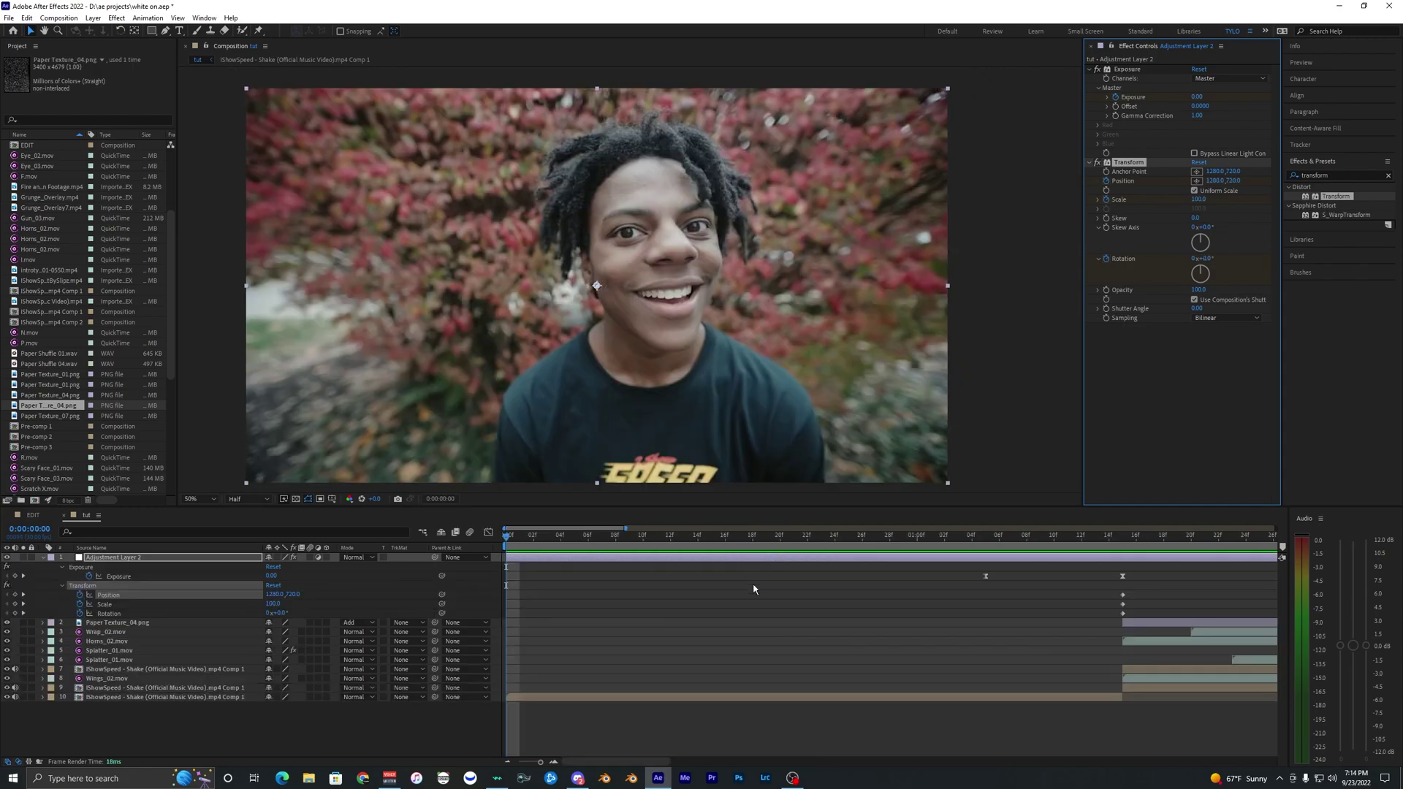
Align the final position, scale and rotation keyframes with the adjustment layer's end, and collapse its keyframed properties
{"action": "scroll", "coordinate": [753, 589], "scroll_direction": "down", "scroll_amount": 5}
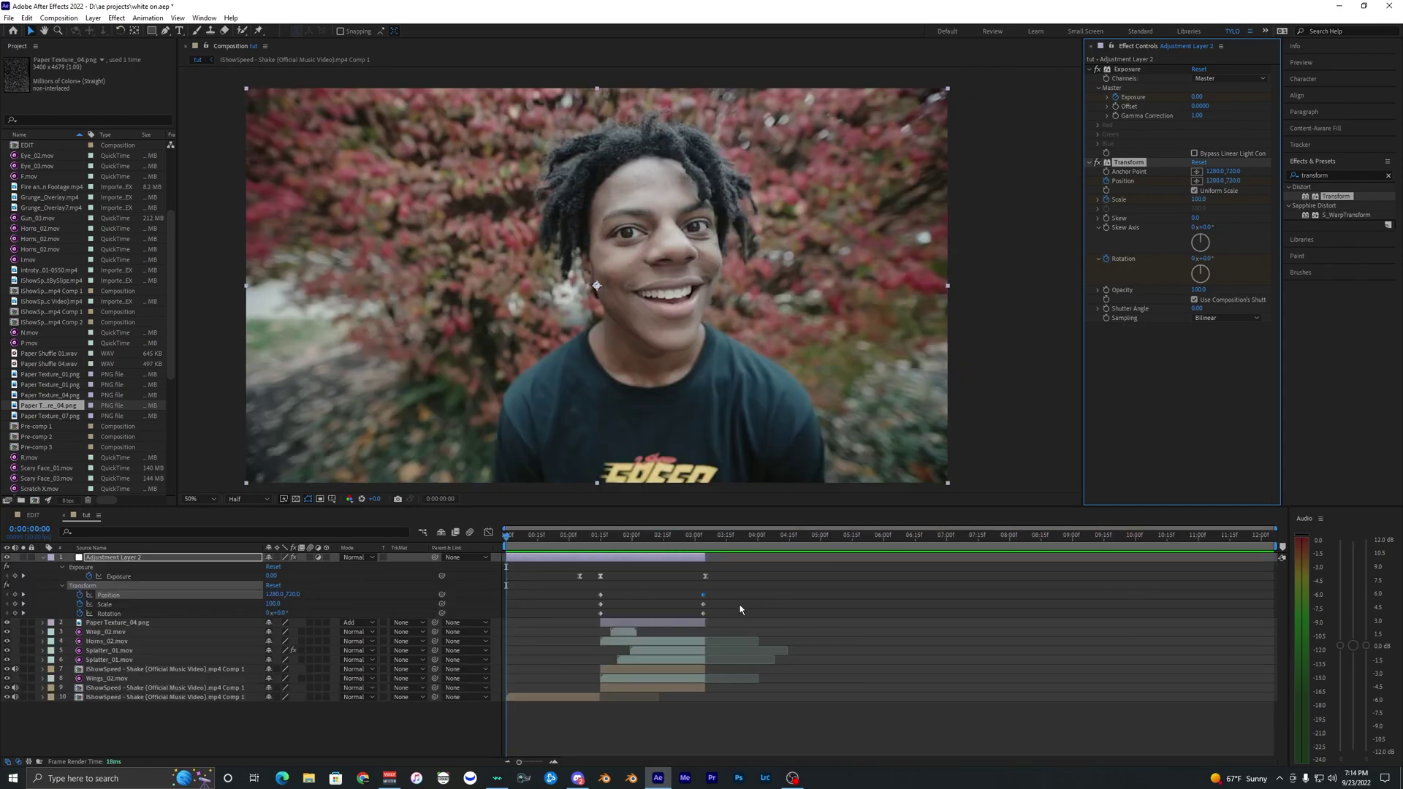
{"action": "scroll", "coordinate": [716, 605], "scroll_direction": "up", "scroll_amount": 4}
{"action": "left_click_drag", "start_coordinate": [656, 576], "coordinate": [733, 617]}
{"action": "key", "text": "v"}
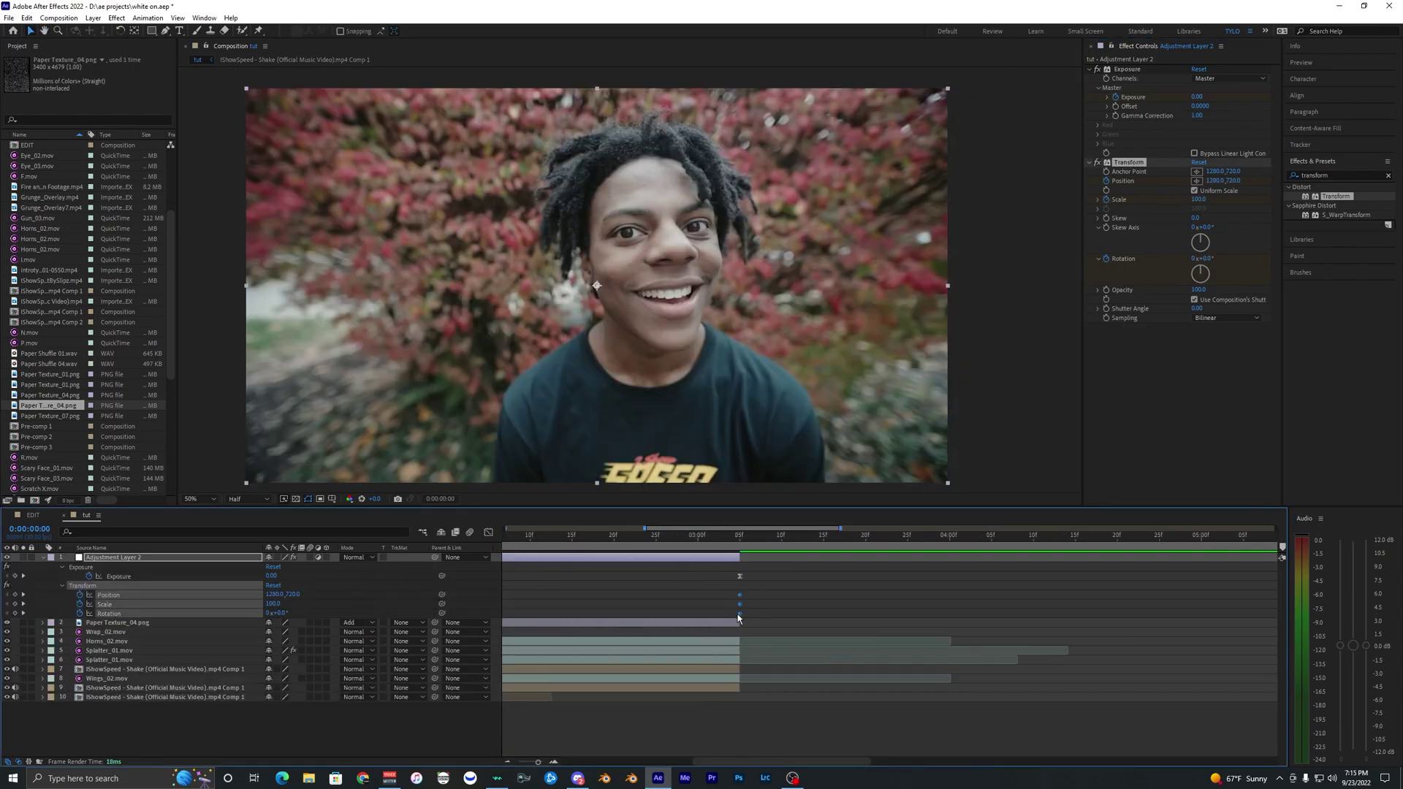
{"action": "scroll", "coordinate": [737, 618], "scroll_direction": "down", "scroll_amount": 4}
{"action": "key", "text": "u"}
Preview the slow zoom and exposure flash around the freeze and save the project
{"action": "left_click", "coordinate": [649, 692]}
{"action": "key", "text": "space"}
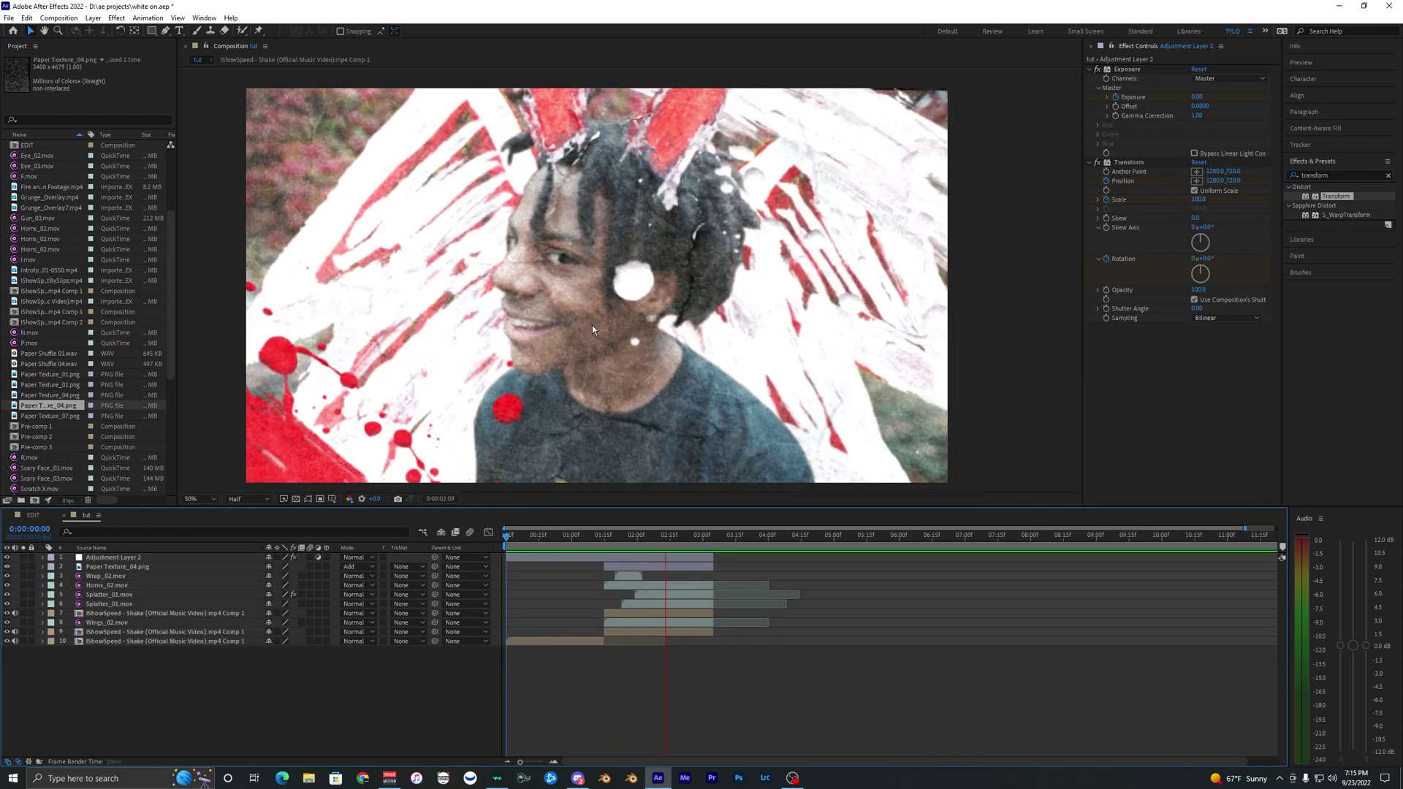
{"action": "left_click", "coordinate": [585, 539]}
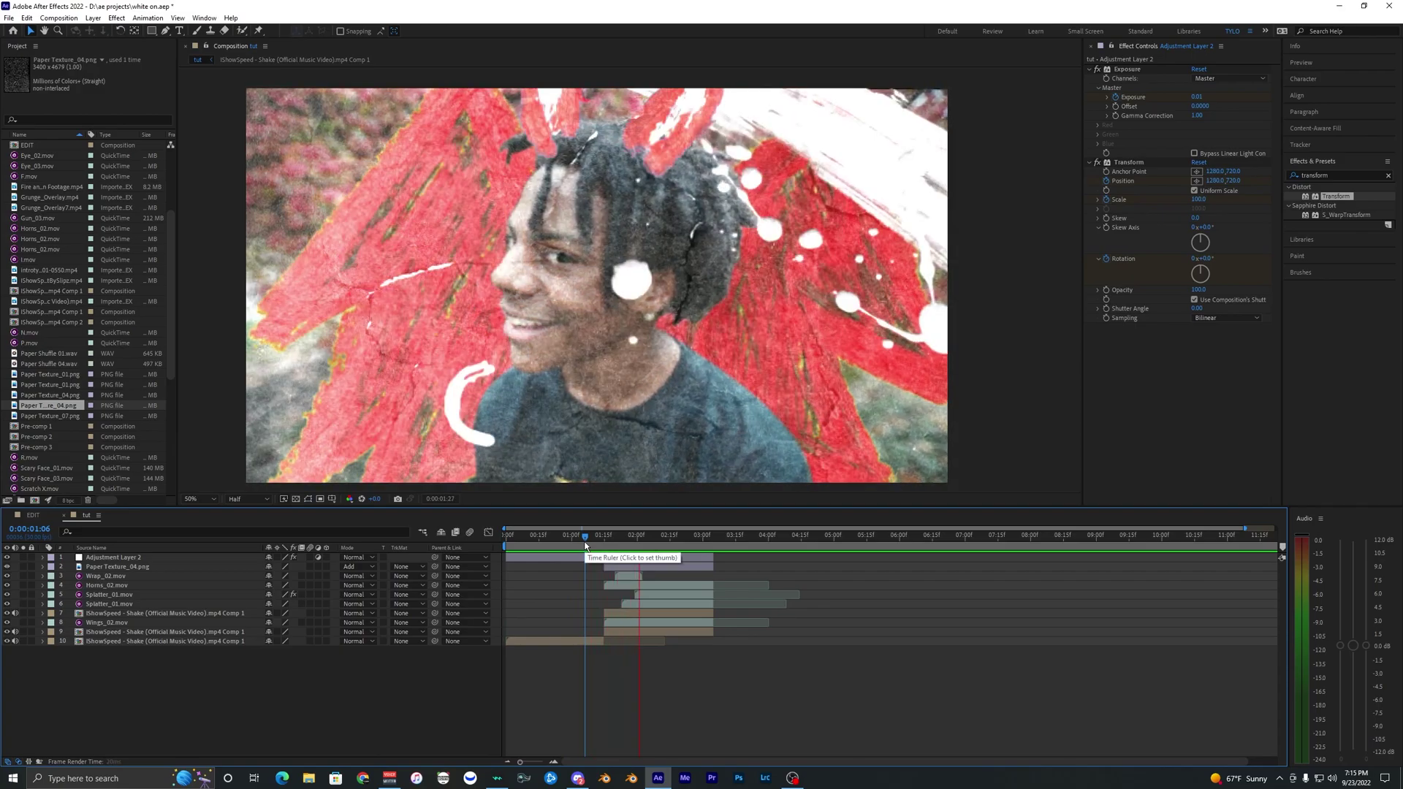
{"action": "left_click", "coordinate": [576, 540]}
{"action": "left_click", "coordinate": [590, 540]}
{"action": "key", "text": "ctrl+s"}
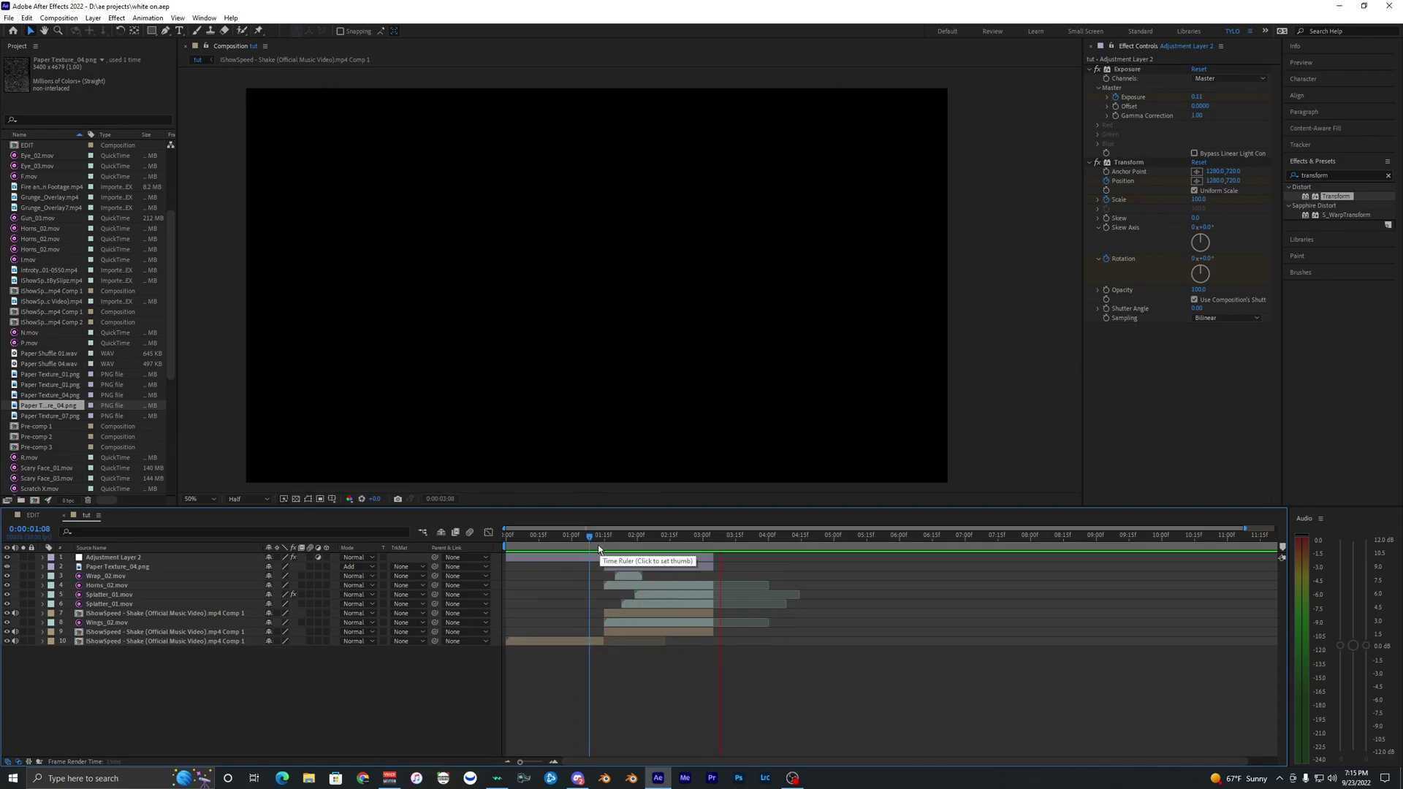
Import Paper Shuffle 01.wav from the White Out FX pack's Sound FX folder into the composition
{"action": "left_click", "coordinate": [667, 642]}
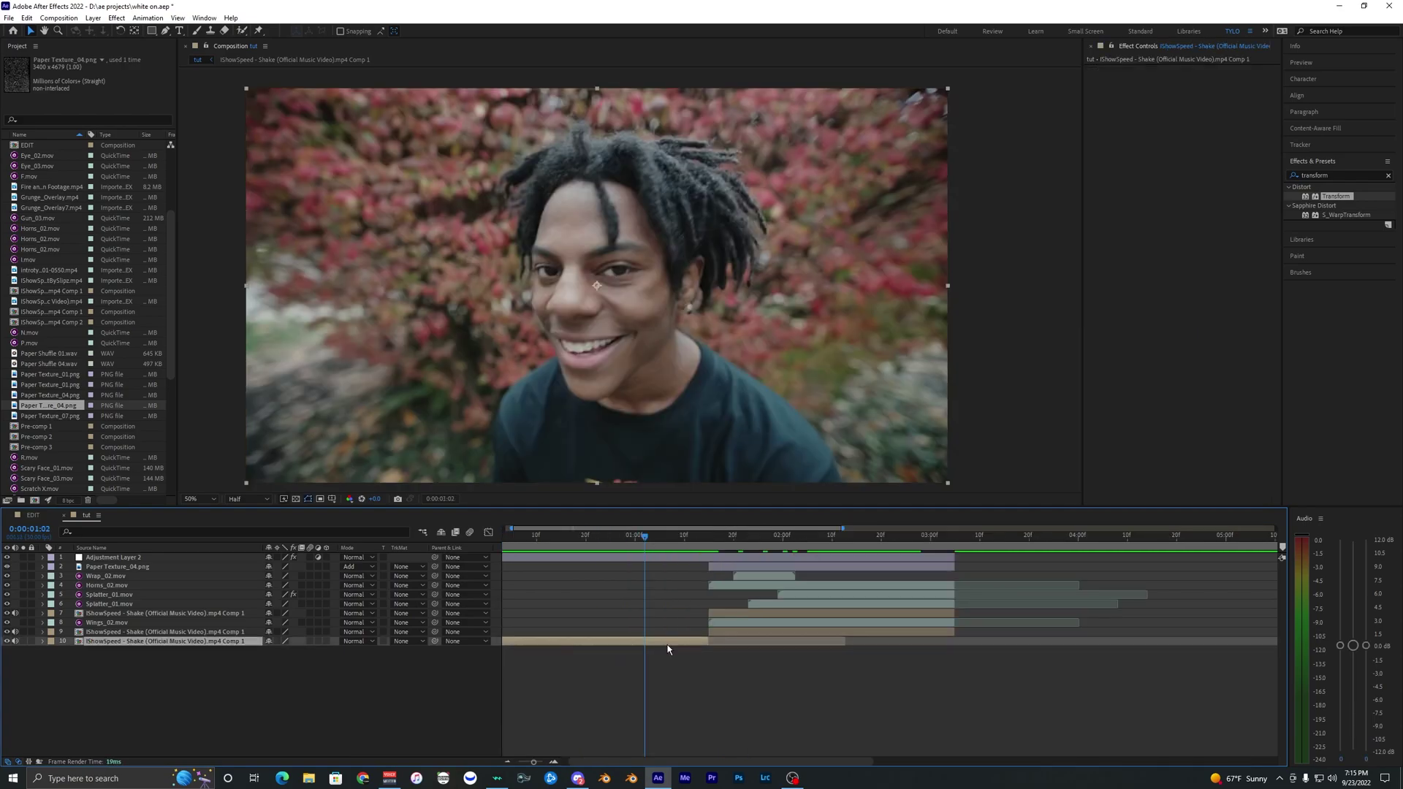
{"action": "left_click", "coordinate": [307, 780]}
{"action": "double_click", "coordinate": [360, 262]}
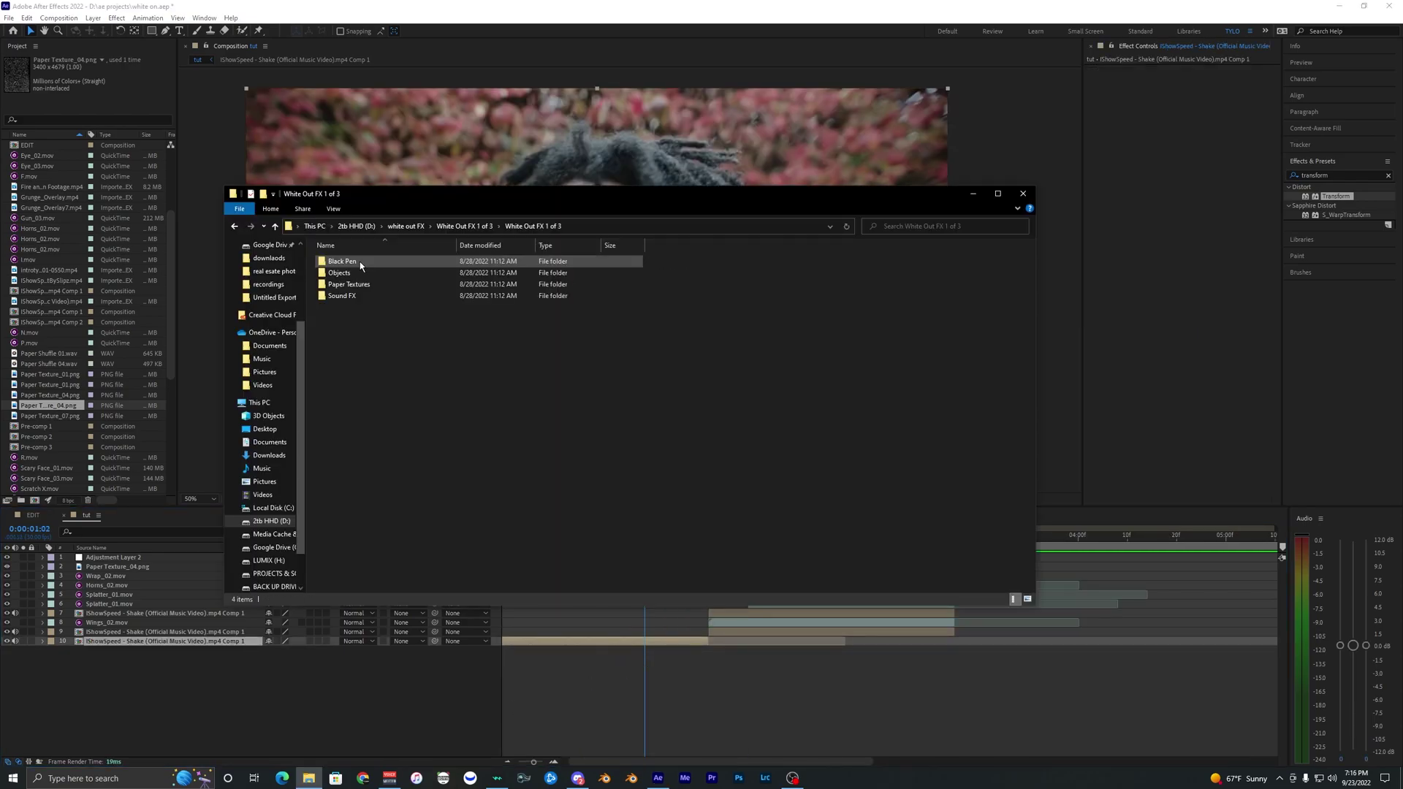
{"action": "double_click", "coordinate": [359, 299]}
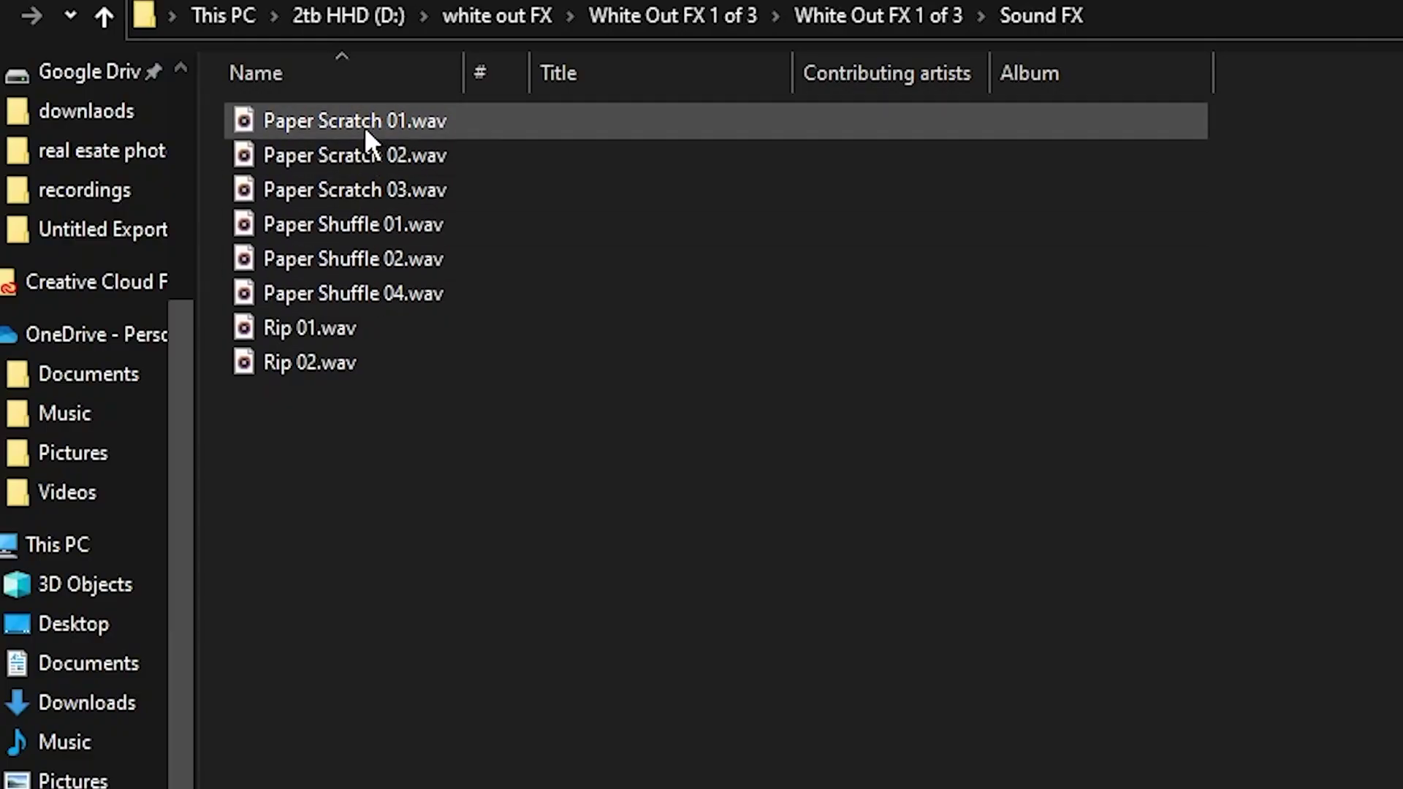
{"action": "left_click", "coordinate": [329, 224]}
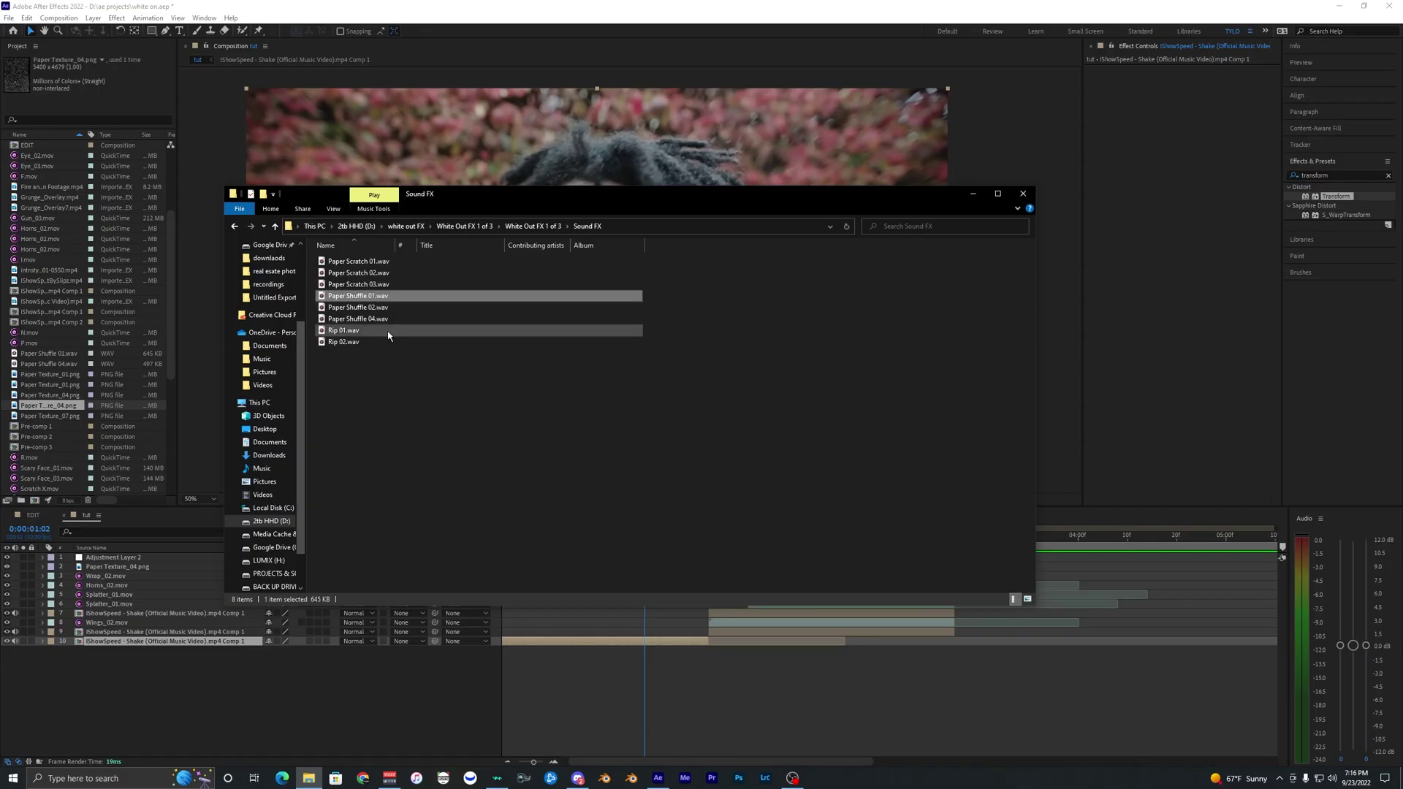
{"action": "left_click_drag", "start_coordinate": [358, 296], "coordinate": [197, 668]}
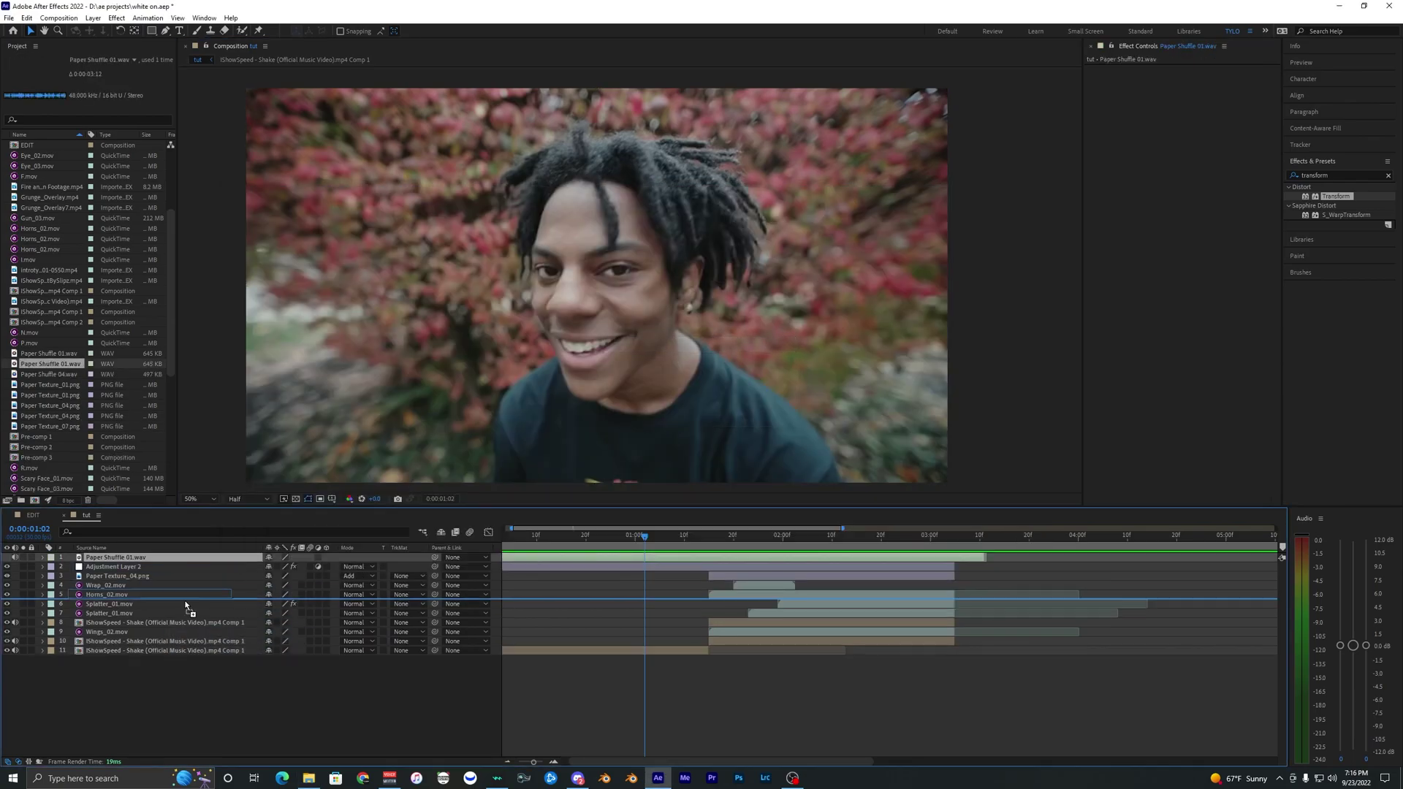
Move the paper shuffle sound to start at about 0:00:01:09, just before the freeze, and preview it
{"action": "left_click_drag", "start_coordinate": [569, 652], "coordinate": [752, 649]}
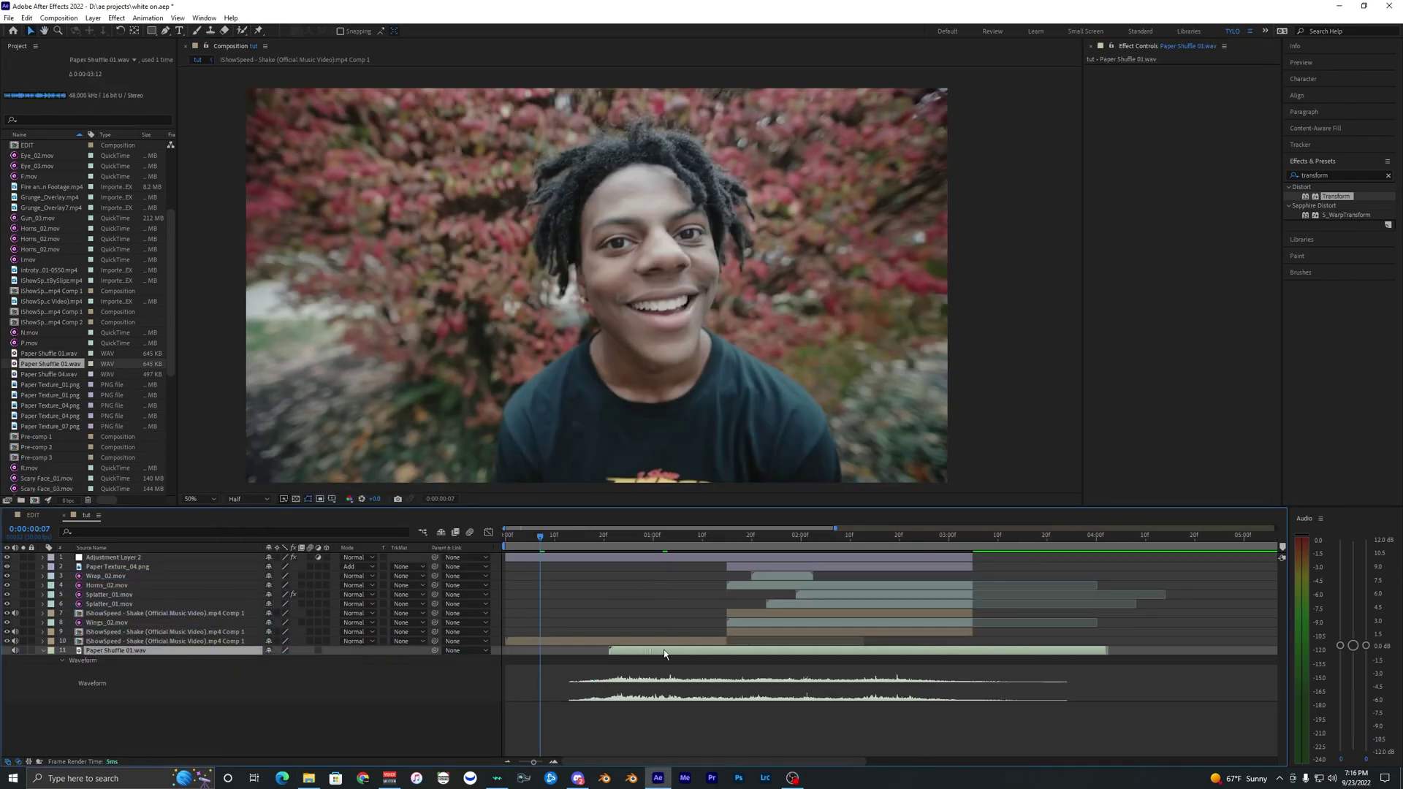
{"action": "scroll", "coordinate": [737, 646], "scroll_direction": "up", "scroll_amount": 1}
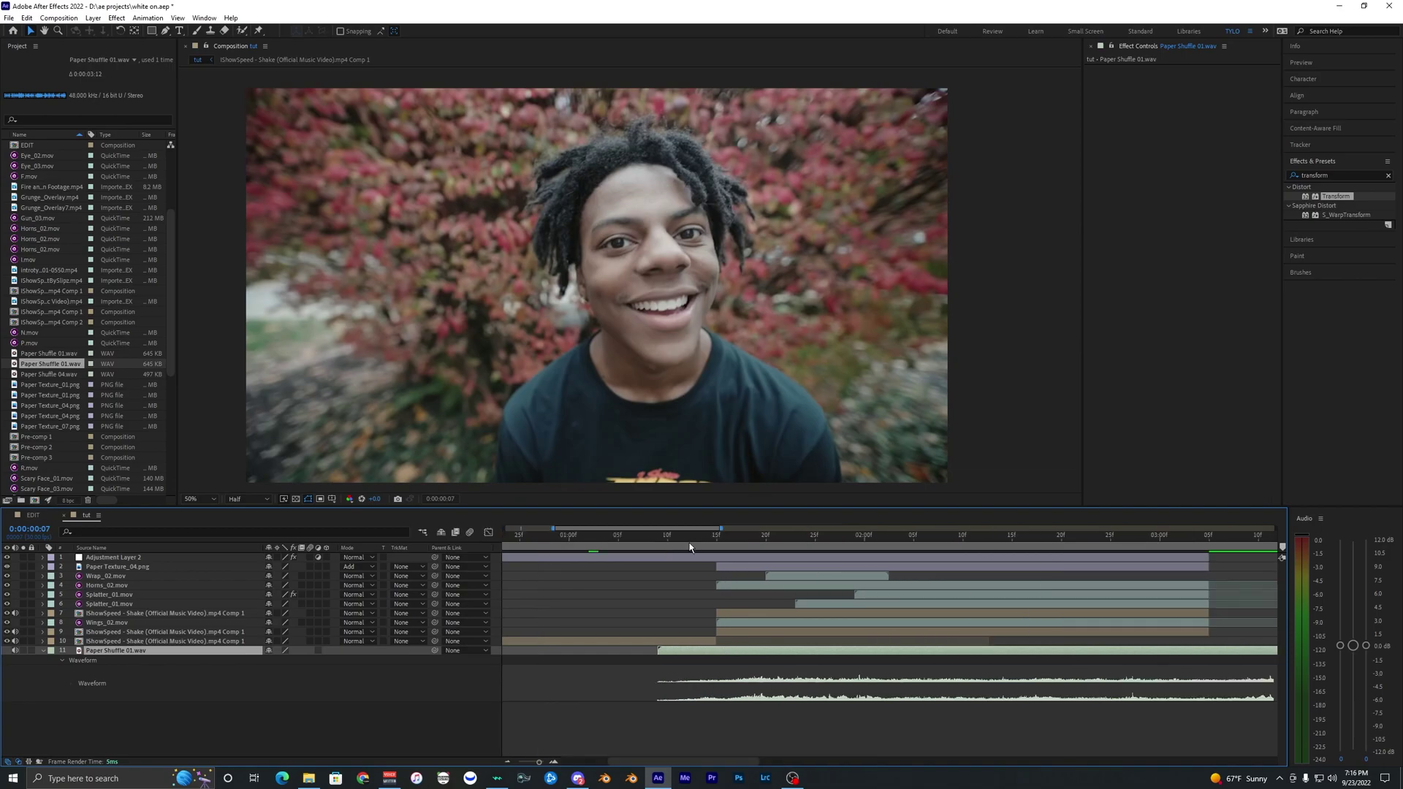
{"action": "left_click_drag", "start_coordinate": [690, 547], "coordinate": [658, 548]}
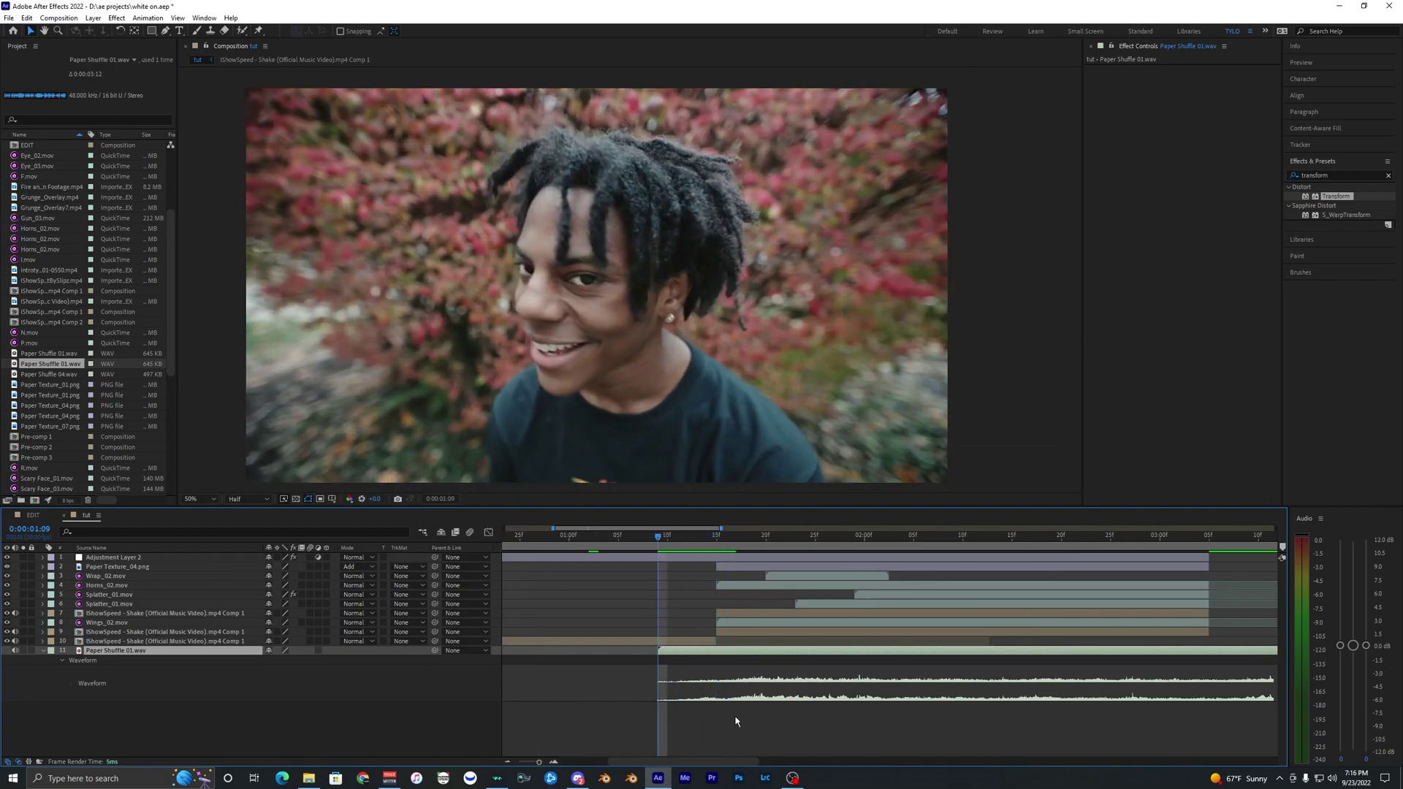
{"action": "key", "text": "space"}
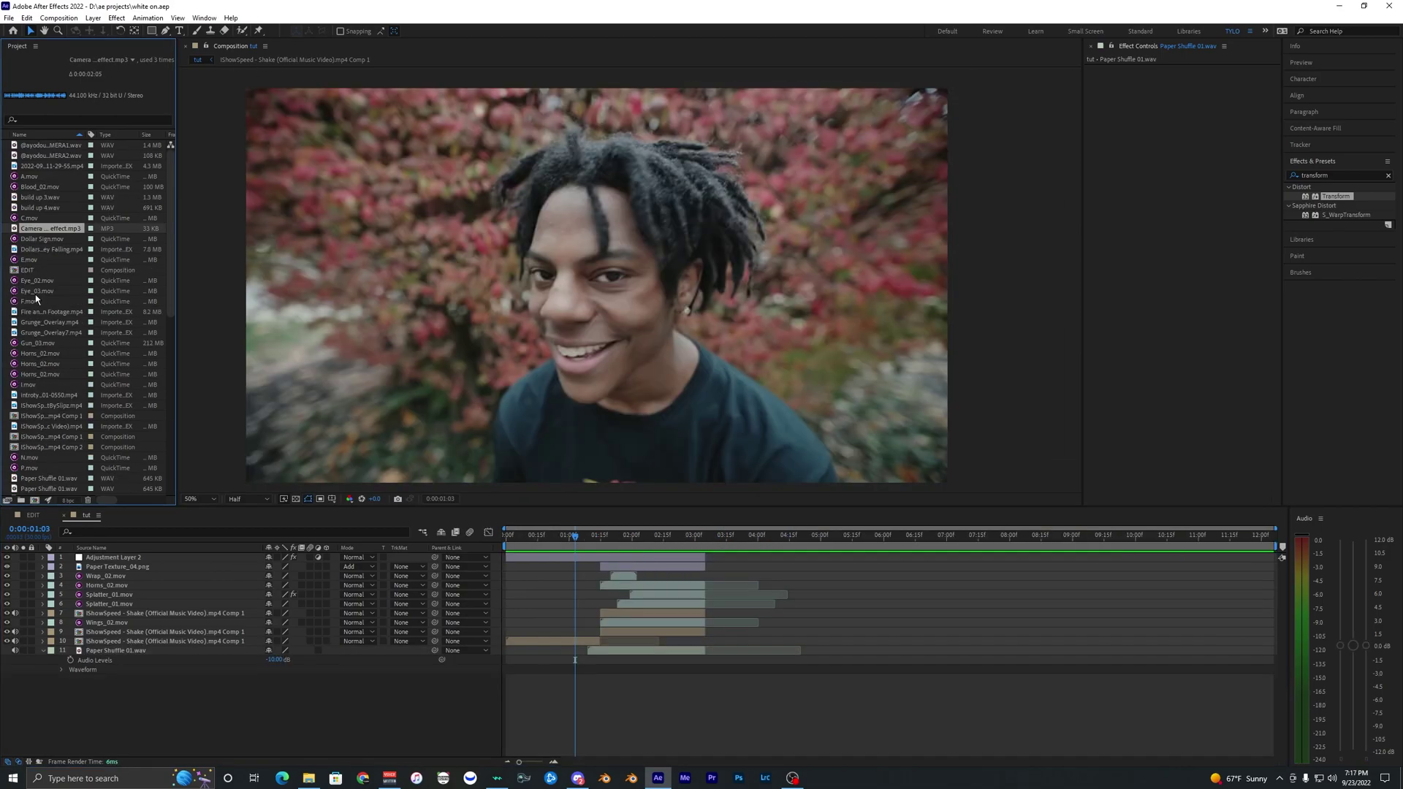
Add Camera flash sound effect.mp3 below the paper shuffle layer, starting at about 0:00:00:27
{"action": "left_click_drag", "start_coordinate": [53, 240], "coordinate": [596, 705]}
{"action": "scroll", "coordinate": [710, 728], "scroll_direction": "up", "scroll_amount": 3}
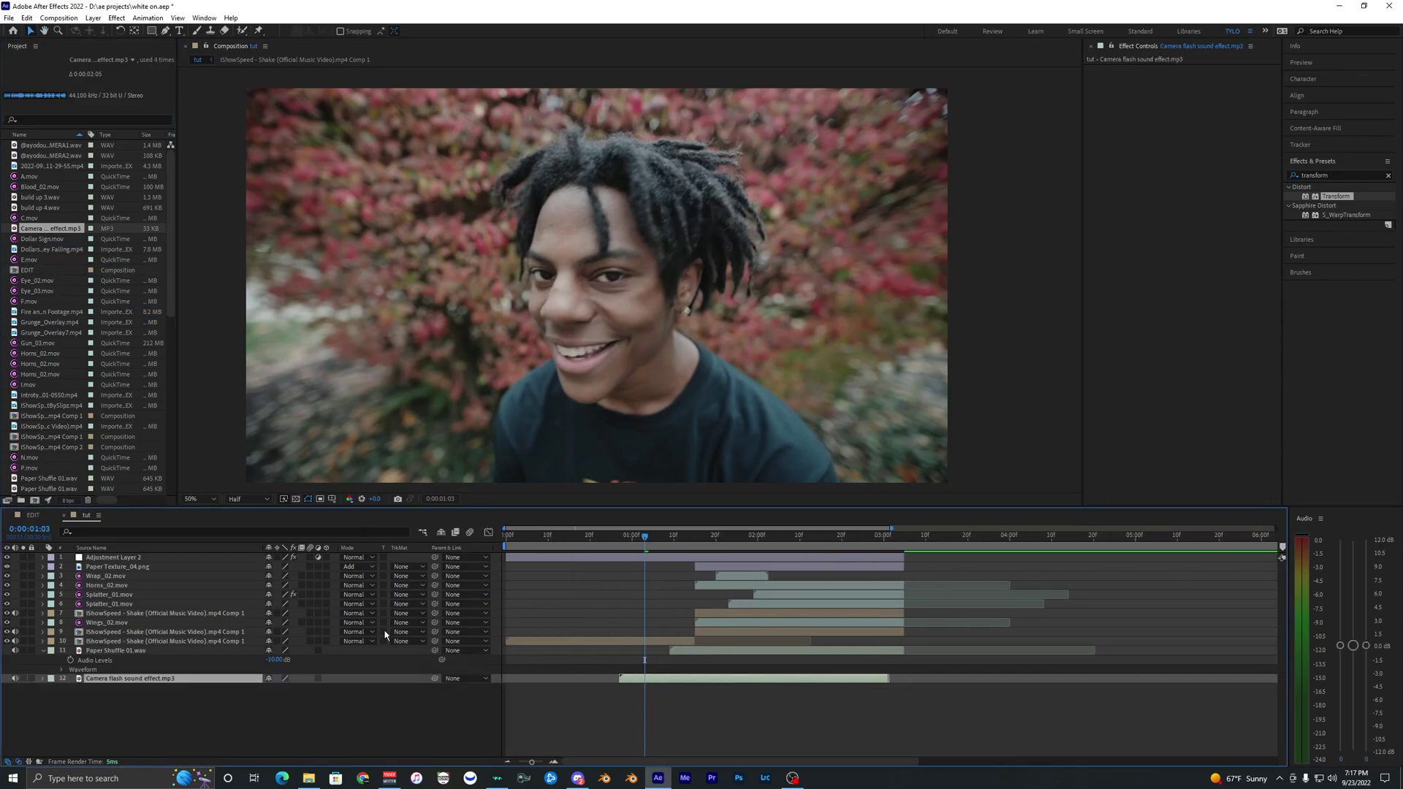
{"action": "left_click", "coordinate": [718, 711]}
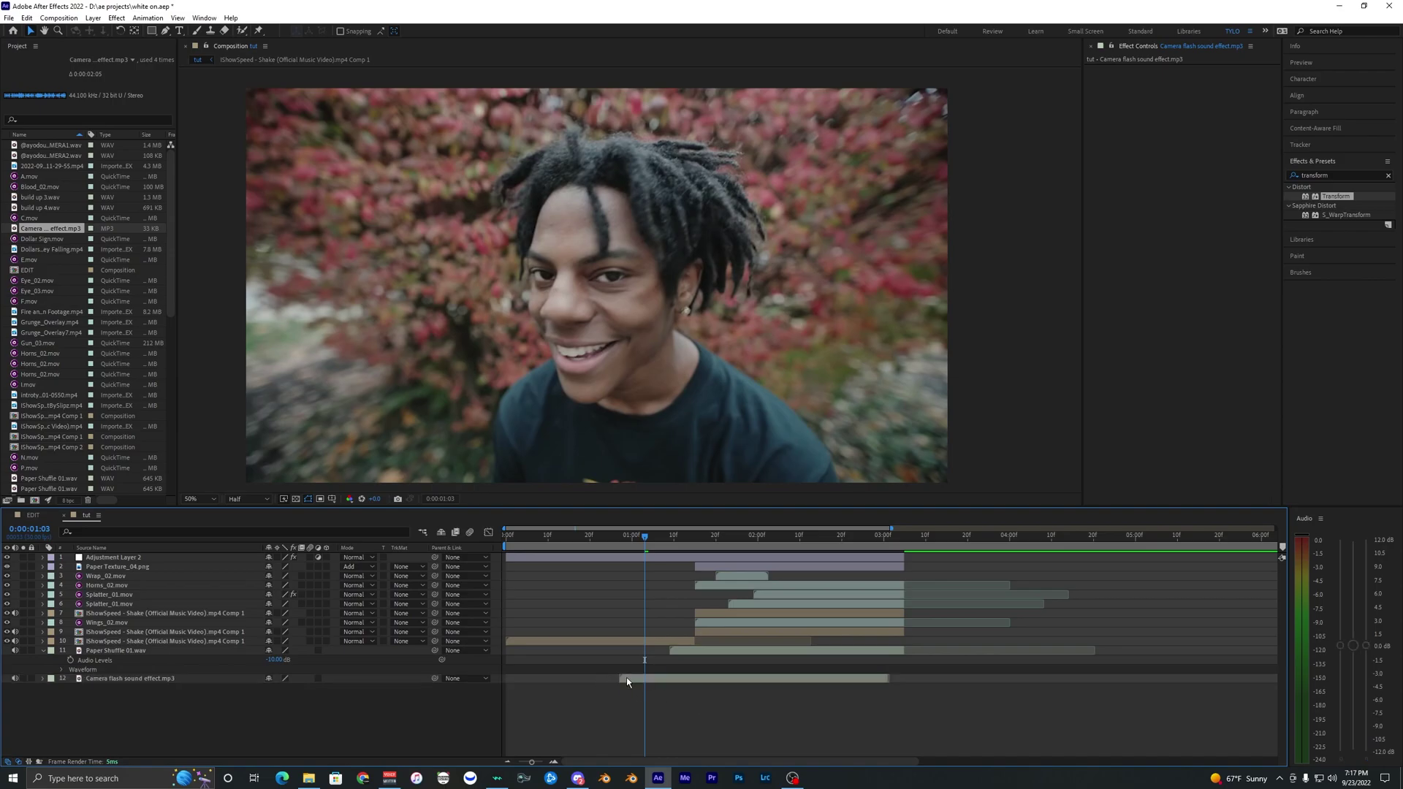
Reveal the audio waveform of the Camera flash sound effect.mp3 layer and examine where its peak falls
{"action": "left_click", "coordinate": [628, 678]}
{"action": "left_click", "coordinate": [649, 698]}
{"action": "left_click", "coordinate": [644, 680]}
{"action": "left_click", "coordinate": [641, 696]}
{"action": "left_click", "coordinate": [643, 680]}
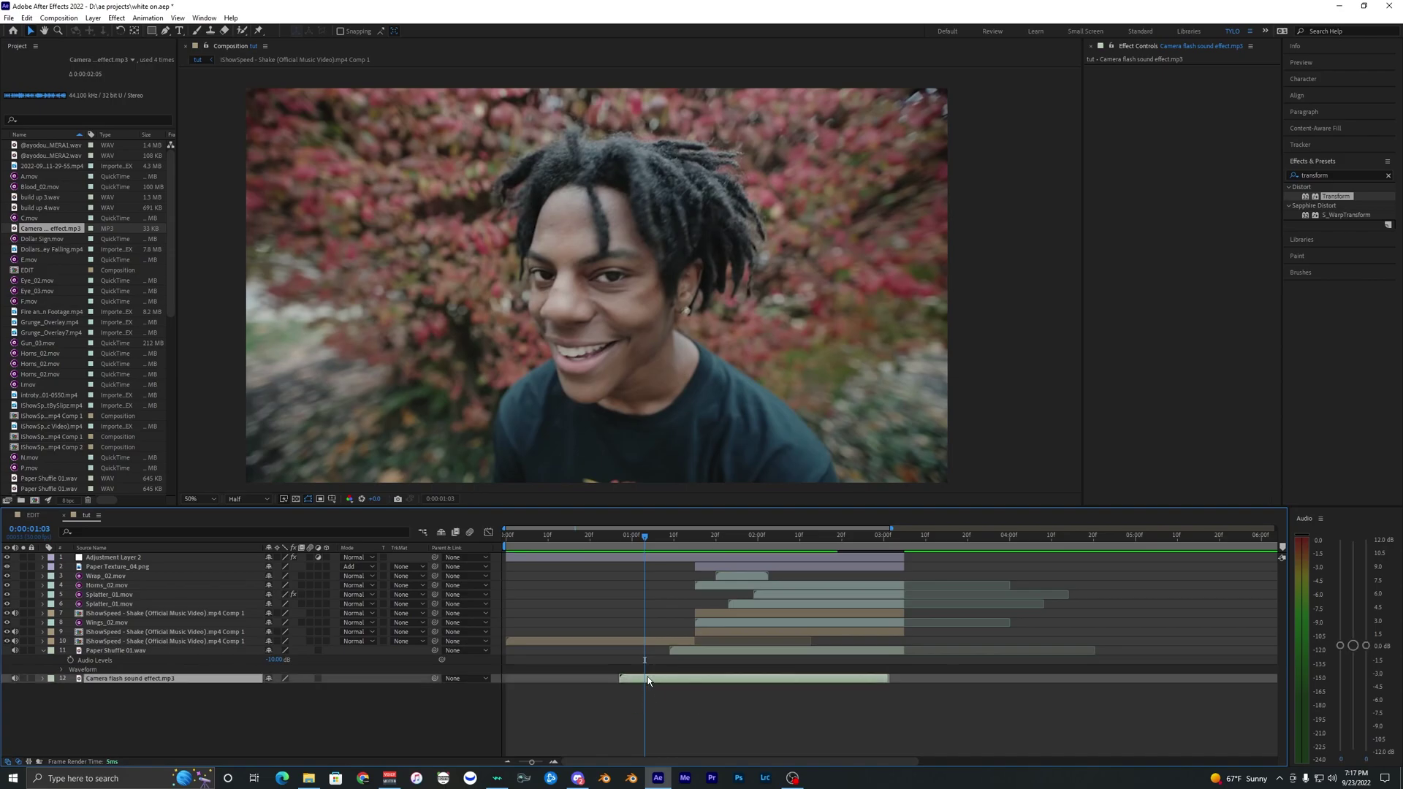
{"action": "key", "text": "l"}
{"action": "key", "text": "l"}
{"action": "scroll", "coordinate": [659, 642], "scroll_direction": "up", "scroll_amount": 4}
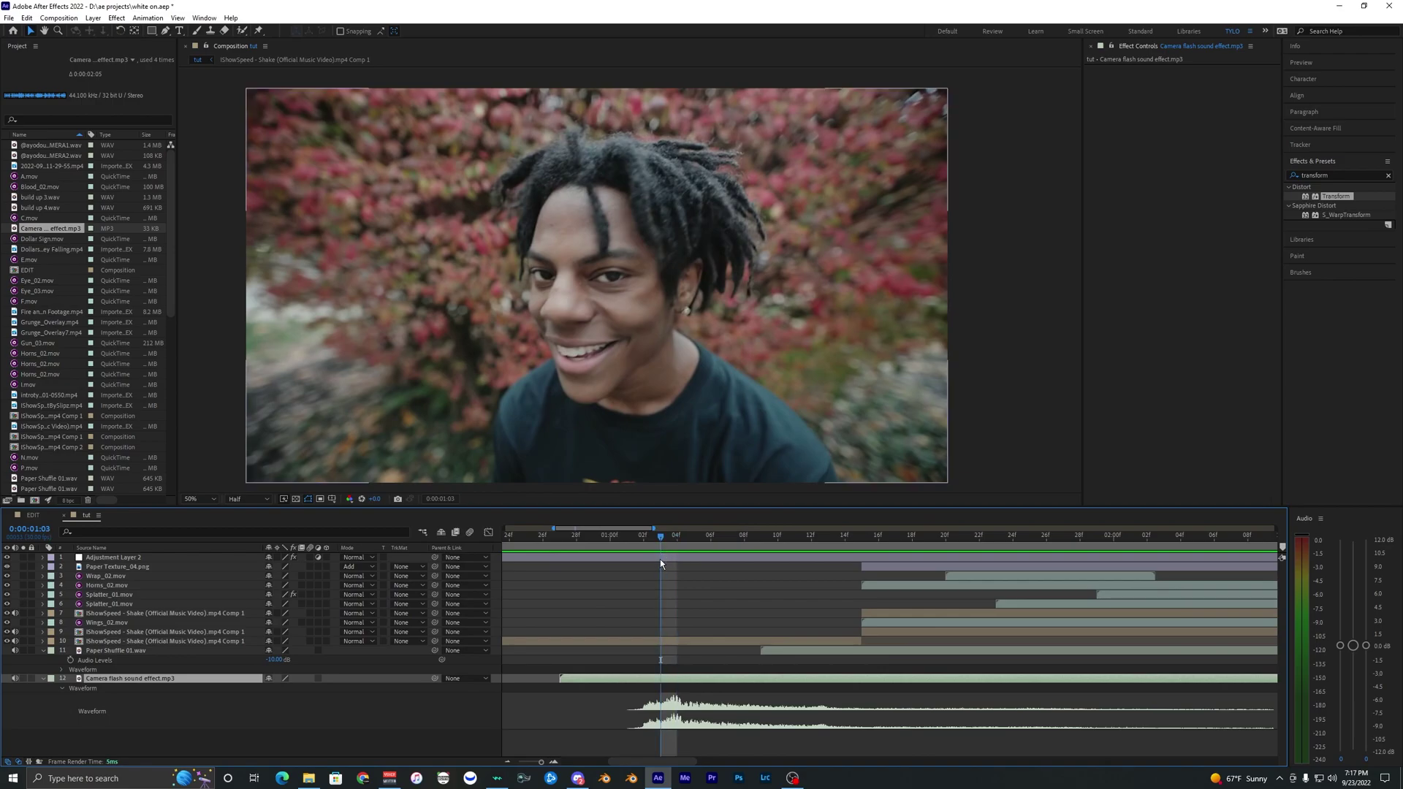
Move the camera flash sound to start at about 0:00:01:09, aligning its waveform peak with the freeze at 0:00:01:15
{"action": "scroll", "coordinate": [693, 703], "scroll_direction": "down", "scroll_amount": 2}
{"action": "left_click_drag", "start_coordinate": [720, 538], "coordinate": [777, 541]}
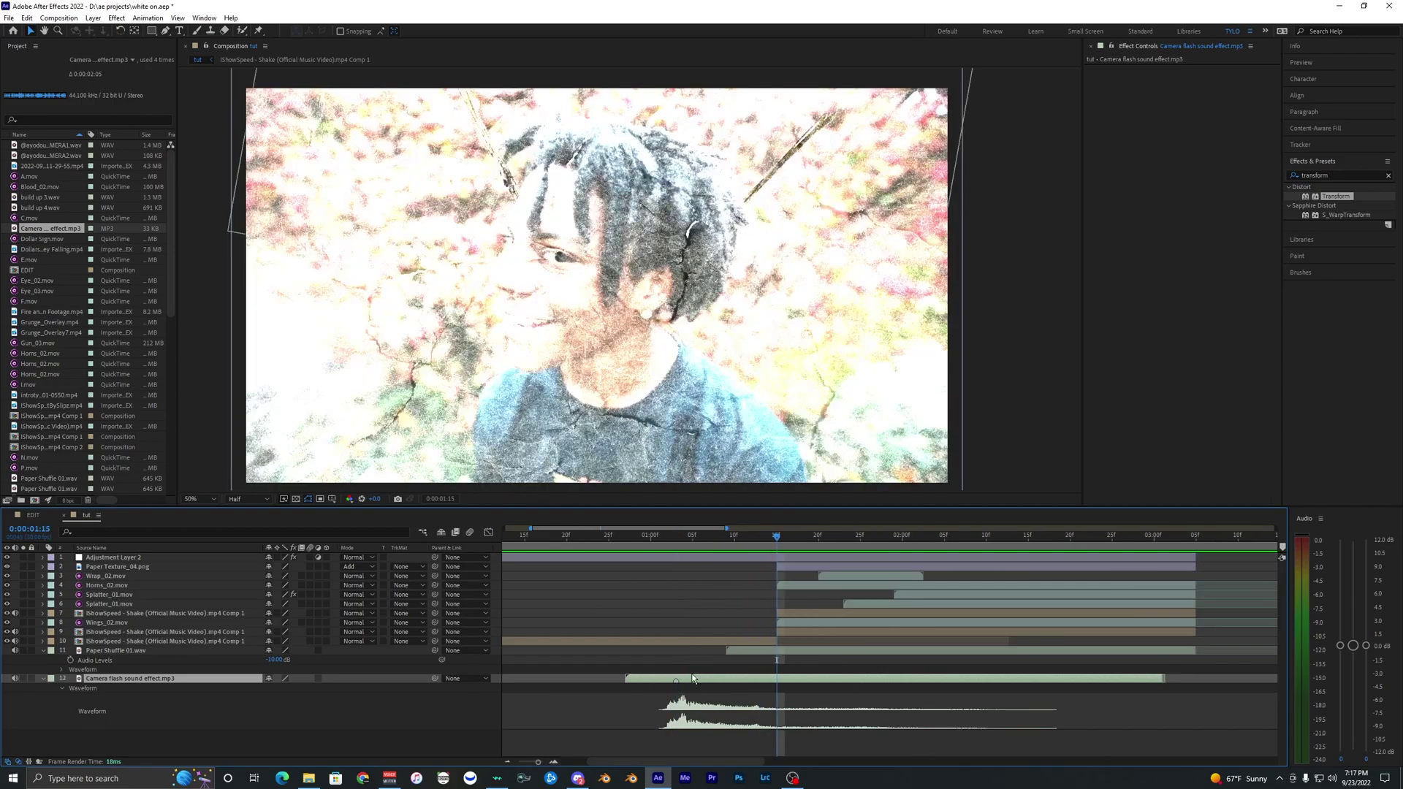
{"action": "left_click_drag", "start_coordinate": [690, 678], "coordinate": [789, 680]}
Set the camera flash sound layer's Audio Levels to -10 dB
{"action": "key", "text": "l"}
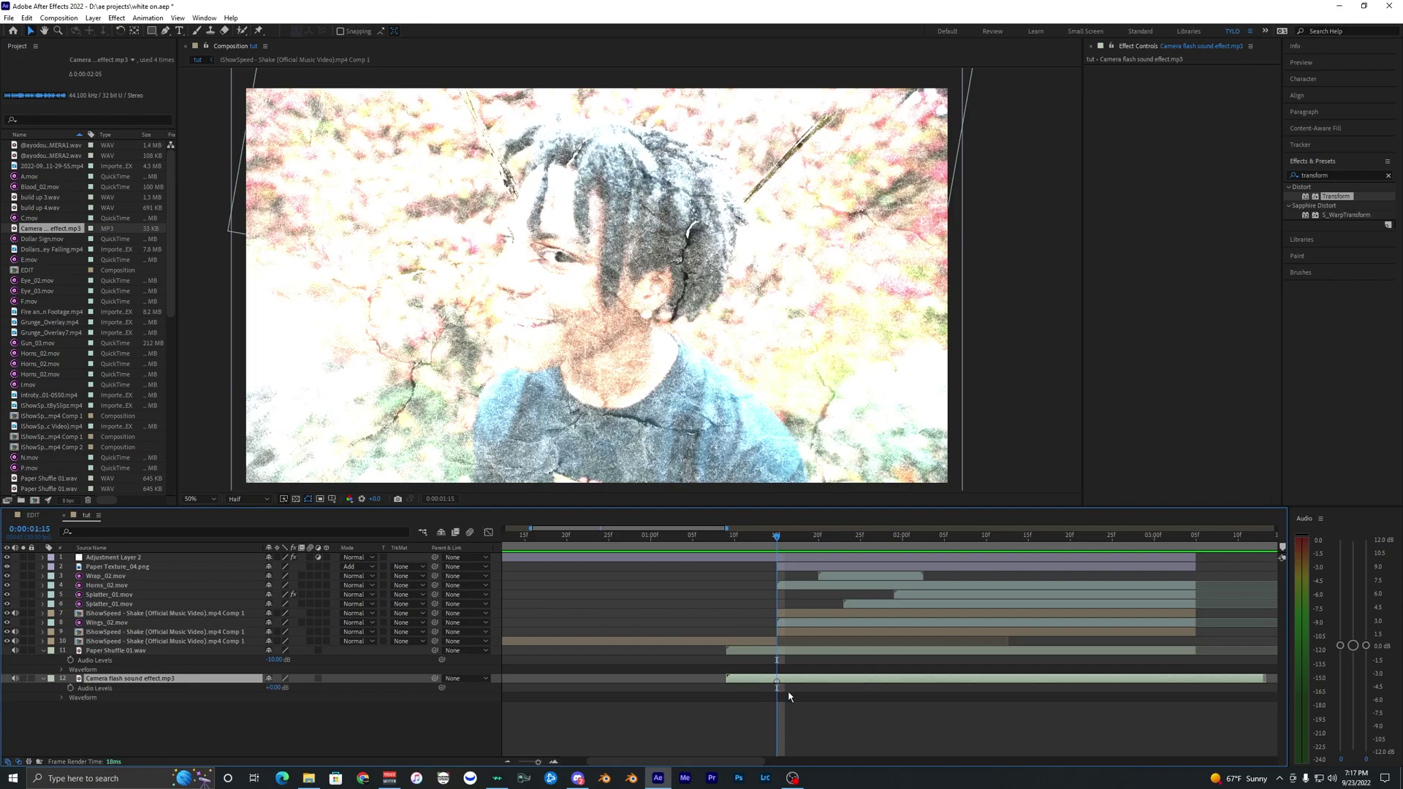
{"action": "left_click", "coordinate": [276, 689]}
{"action": "type", "text": "-10"}
{"action": "key", "text": "Return"}
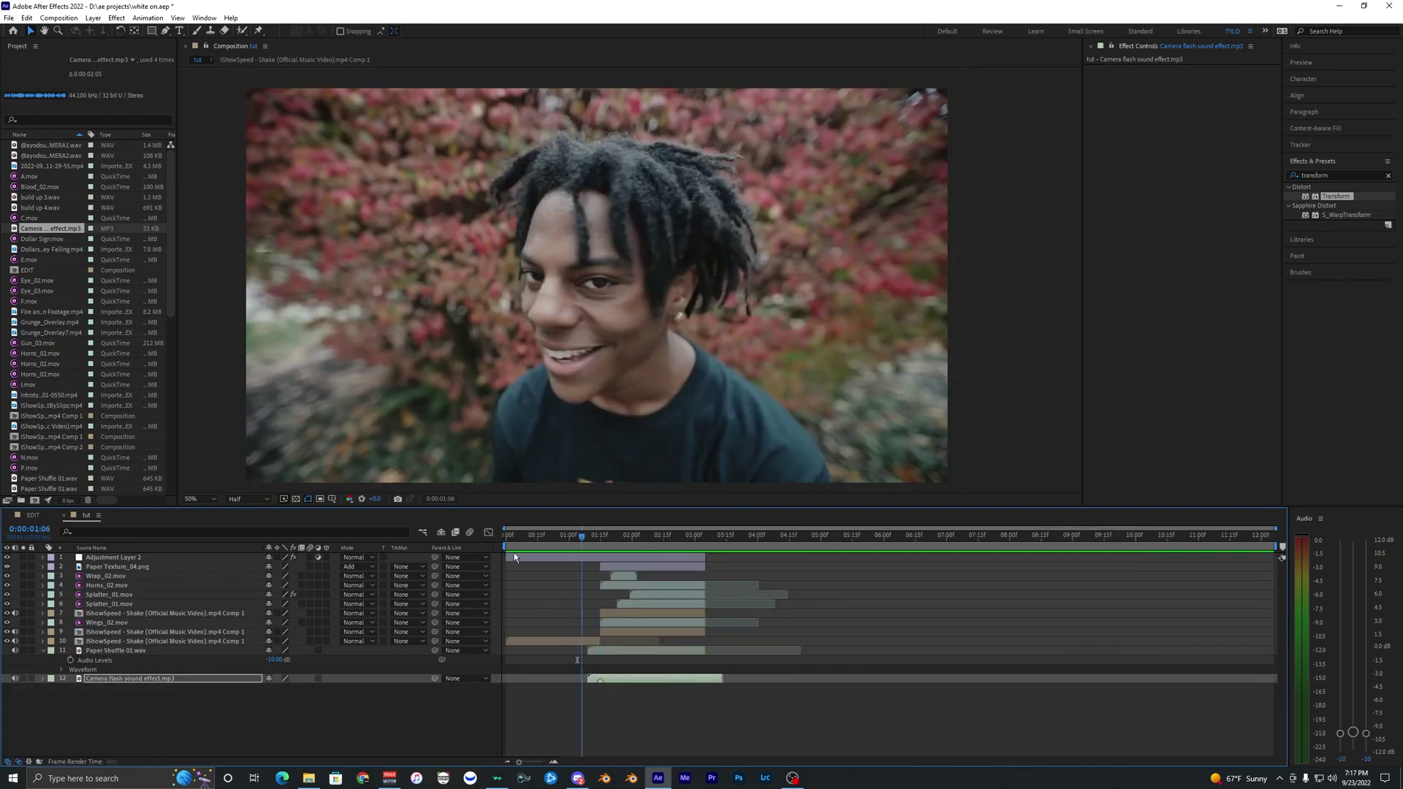
Preview the composition with both sound effects from the beginning and again from about 0:00:01:05
{"action": "left_click", "coordinate": [507, 538]}
{"action": "key", "text": "space"}
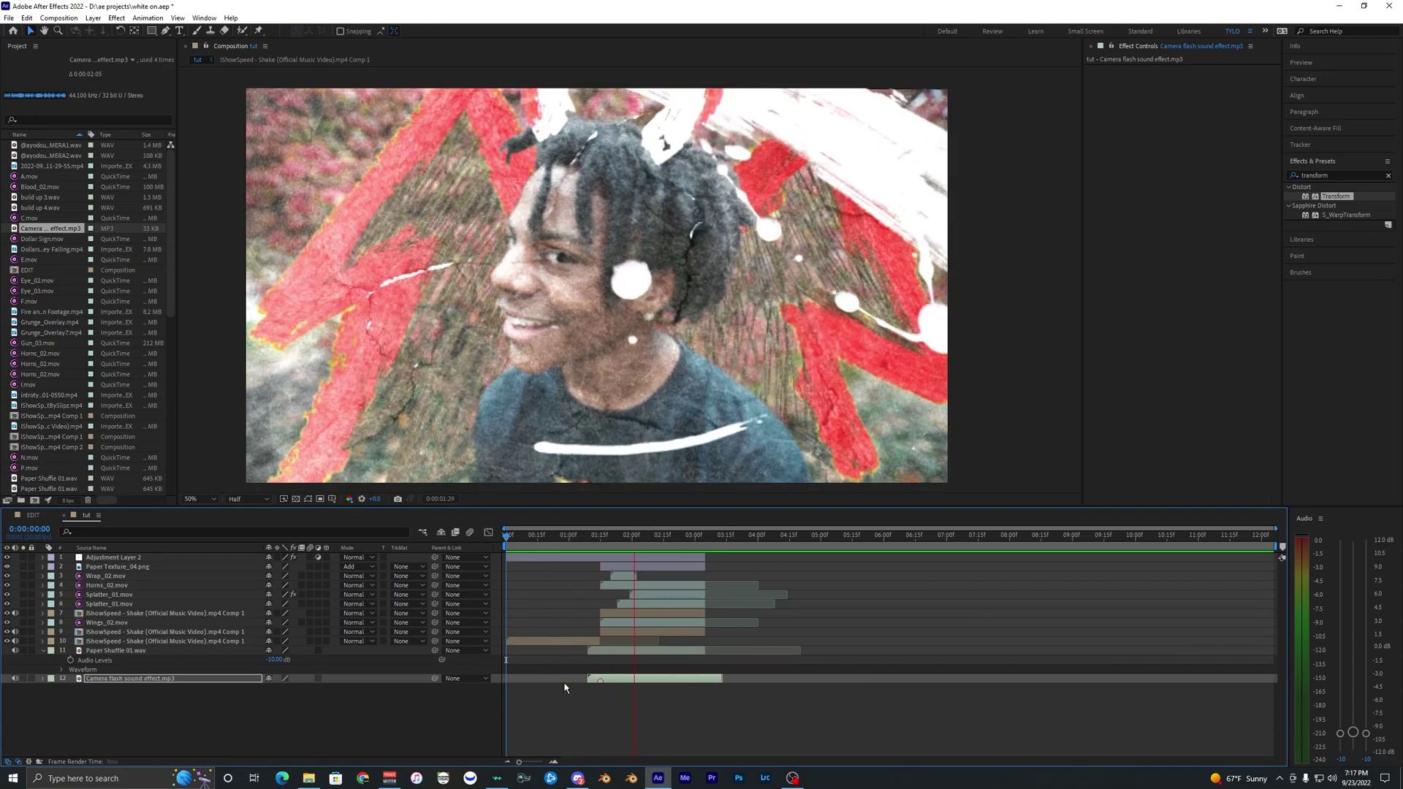
{"action": "left_click", "coordinate": [578, 540]}
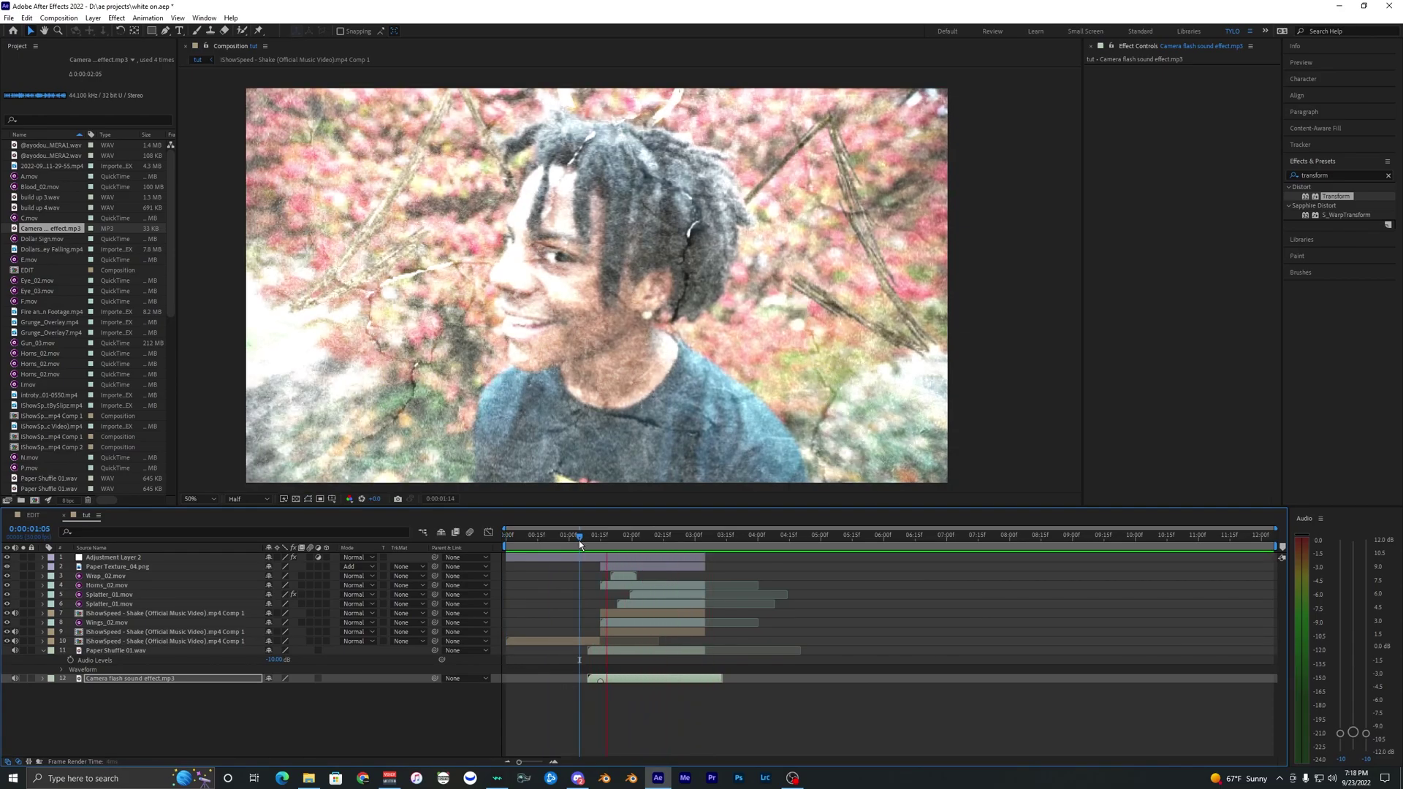
{"action": "key", "text": "space"}
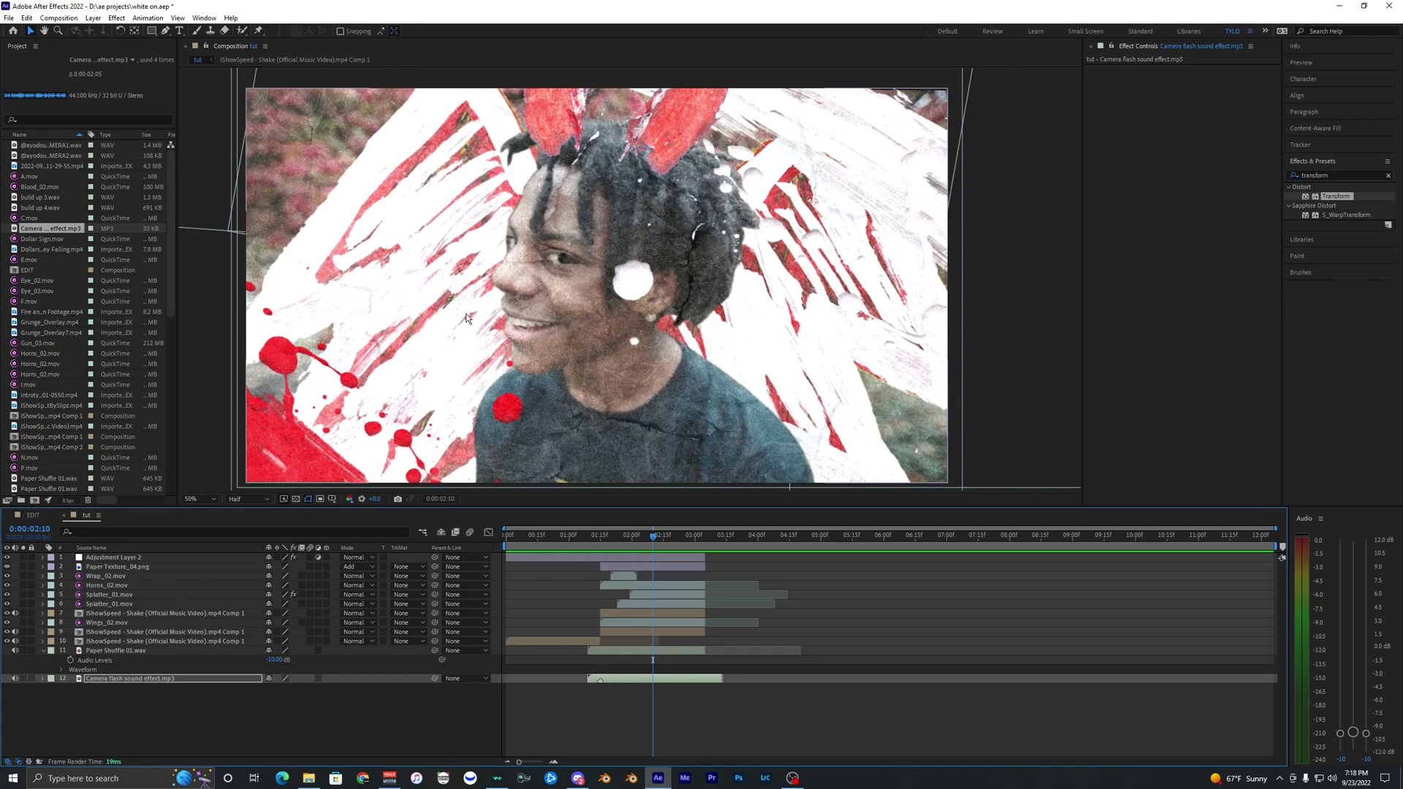